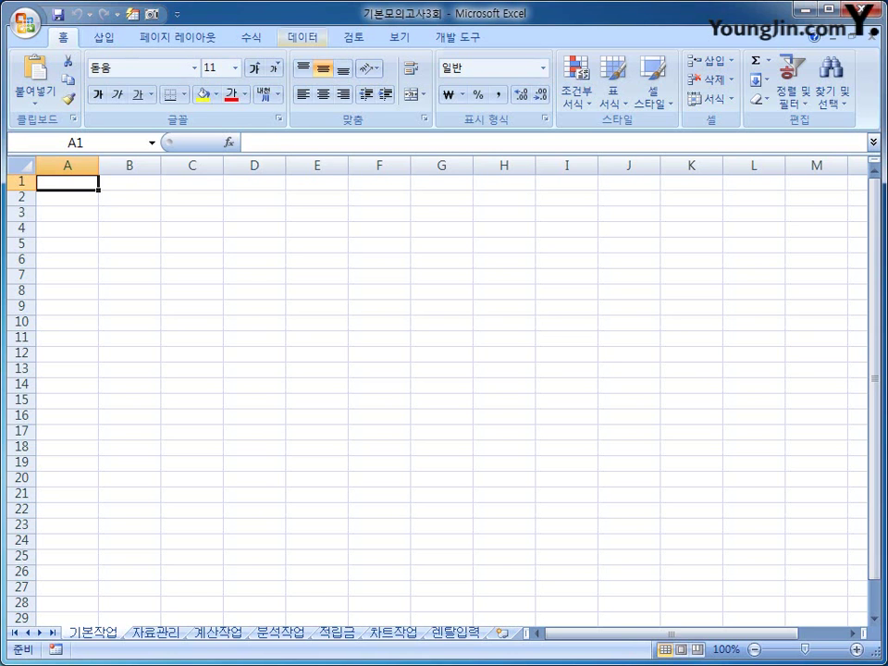
# - Start a Microsoft Query import using the MS Access Database source and the 화장품.mdb file
pyautogui.click(303, 37)
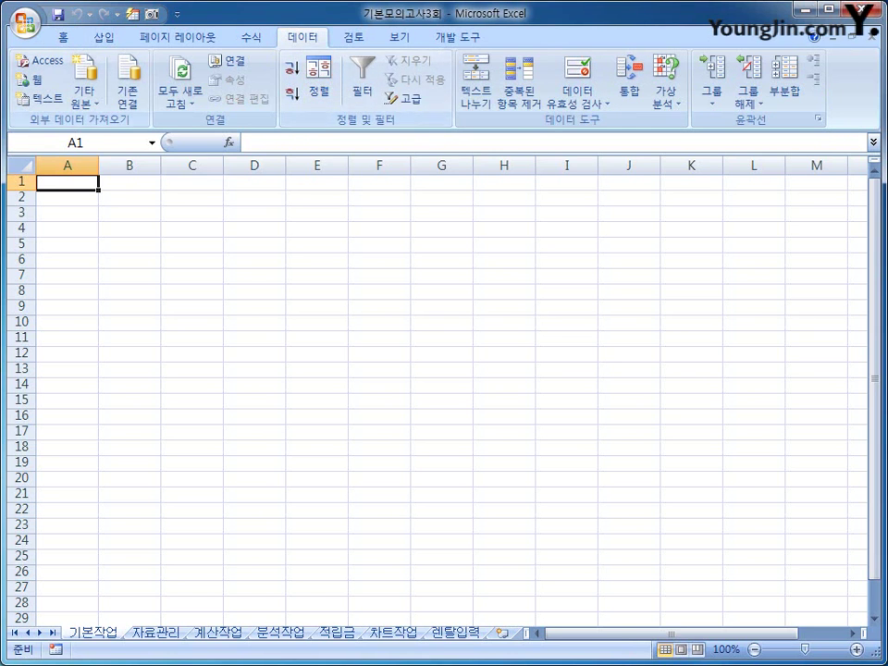
pyautogui.click(83, 91)
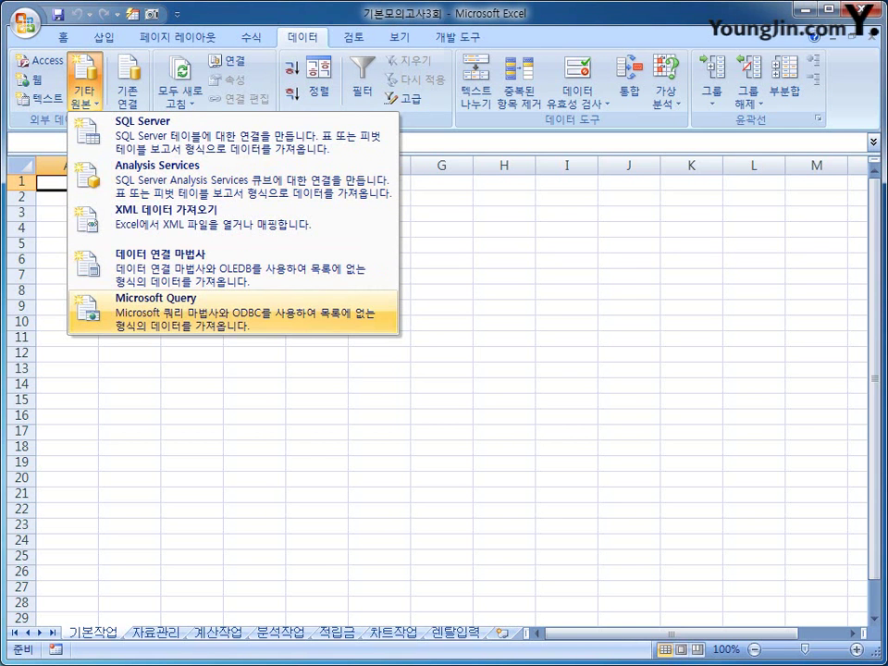
pyautogui.press('Return')
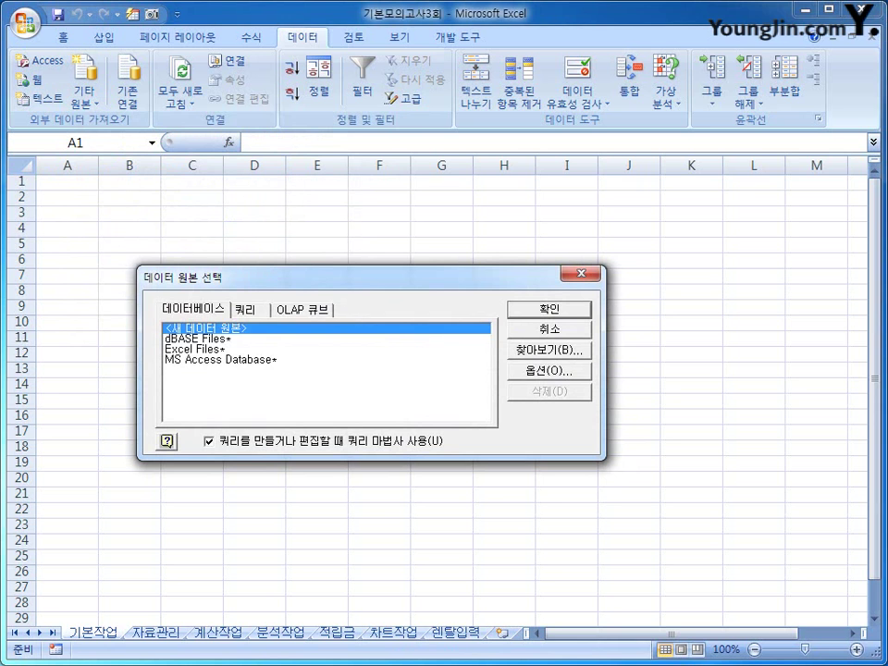
pyautogui.click(220, 359)
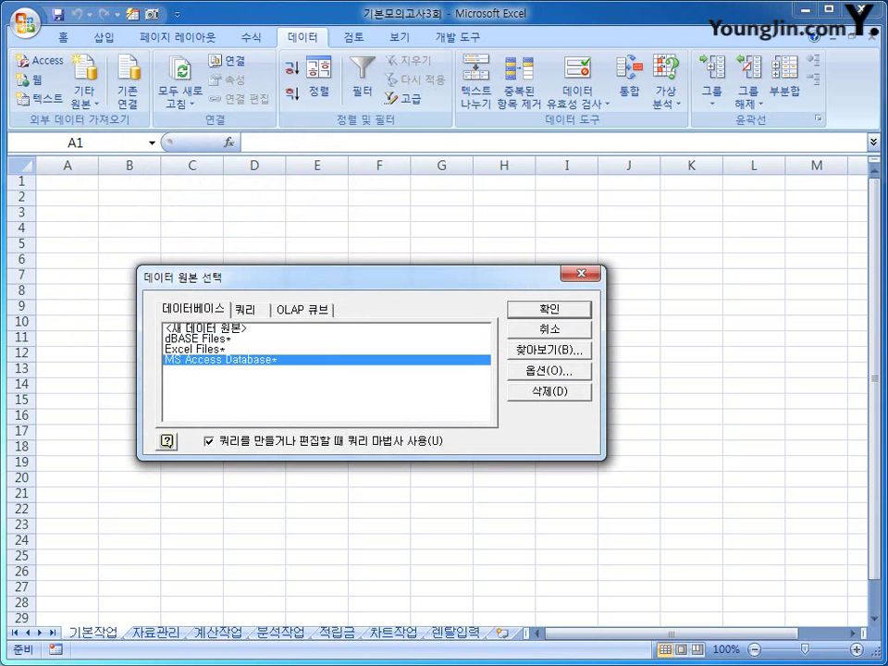
pyautogui.press('Return')
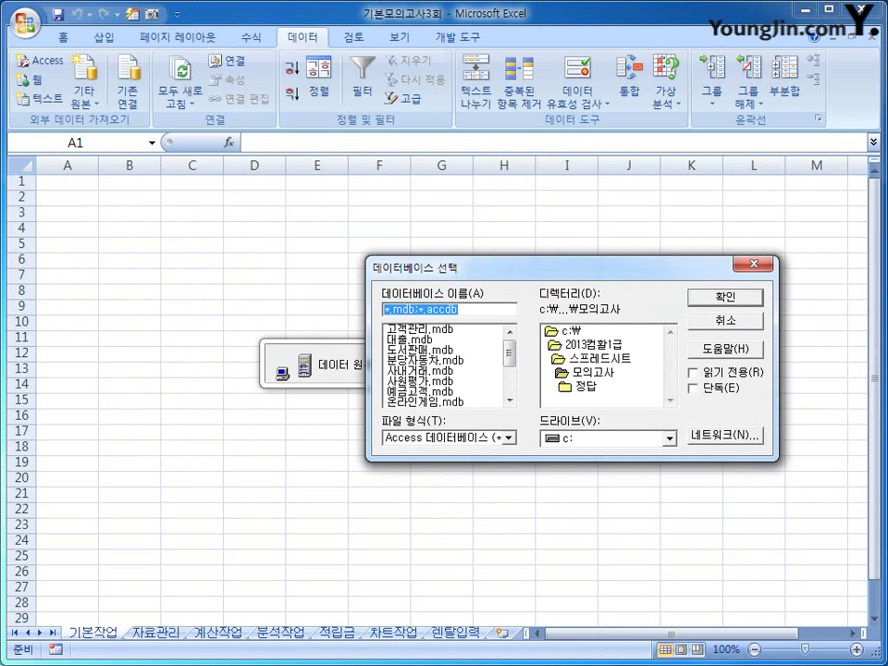
pyautogui.scroll(-3, 449, 365)
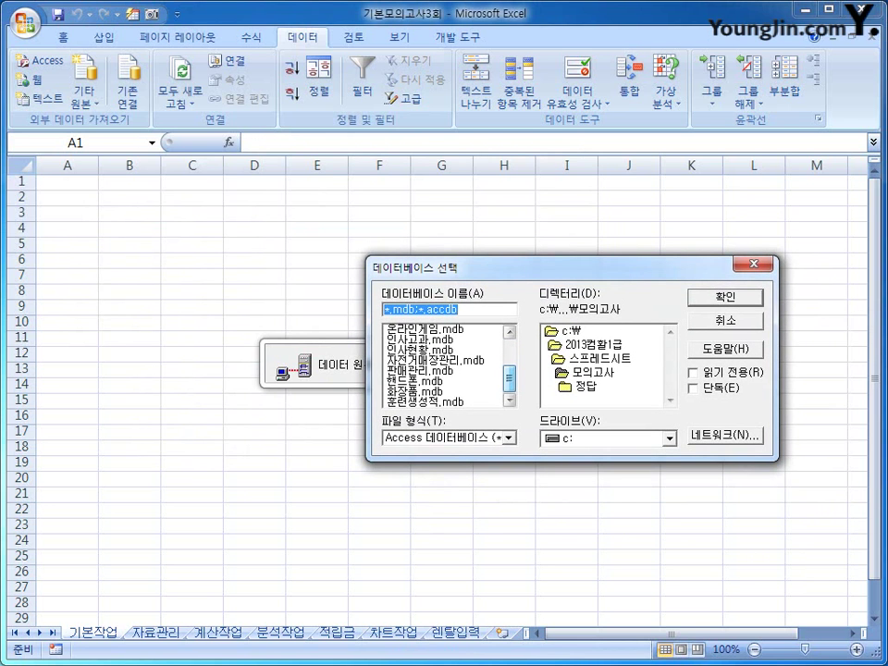
pyautogui.click(415, 392)
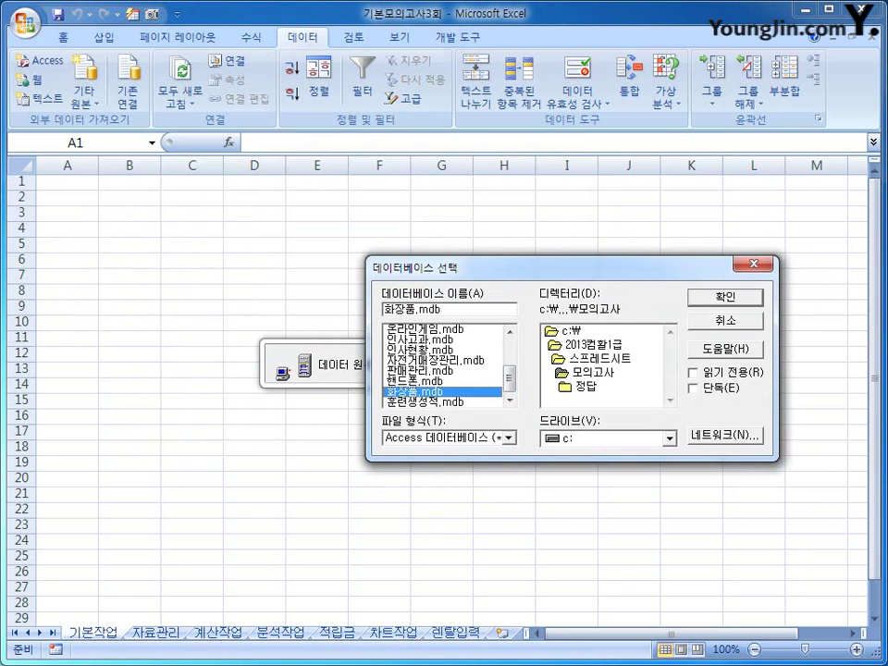
pyautogui.press('Return')
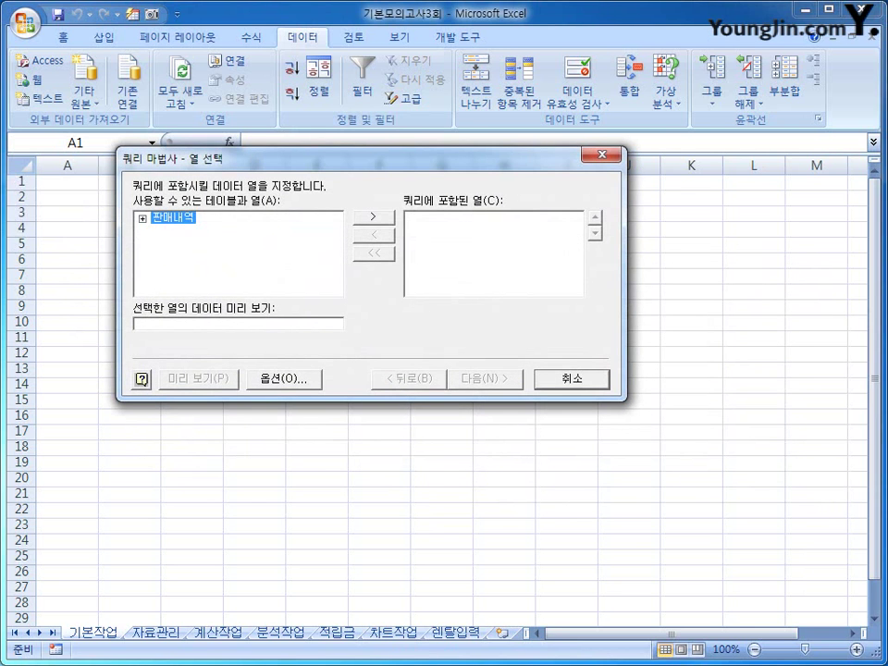
# - Add 판매내역's 주문일자, 거래구분, 물품명, 판매수량, 금액 and 포인트 columns, then advance to filtering
pyautogui.press('Right')
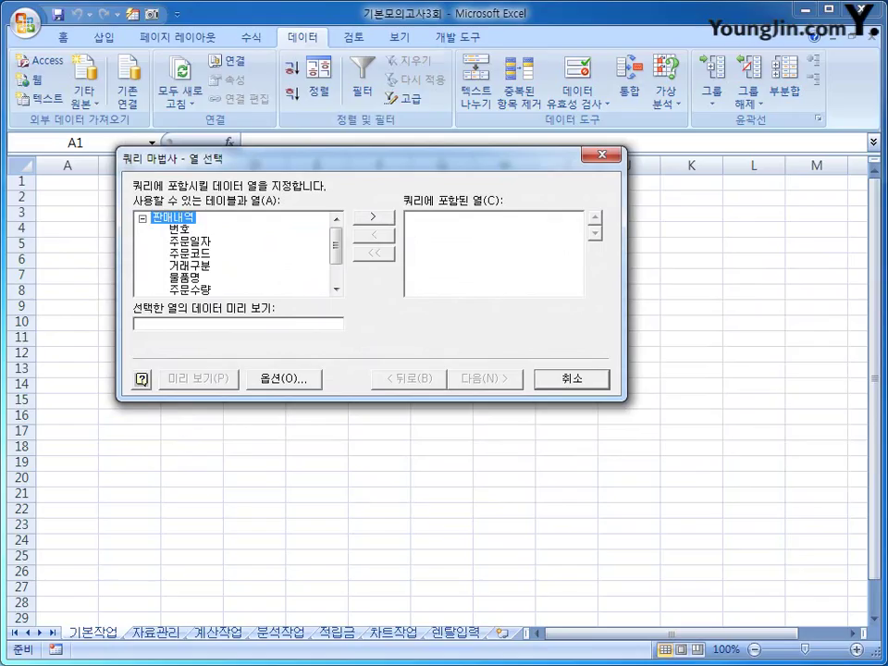
pyautogui.press('Down')
pyautogui.press('Down')
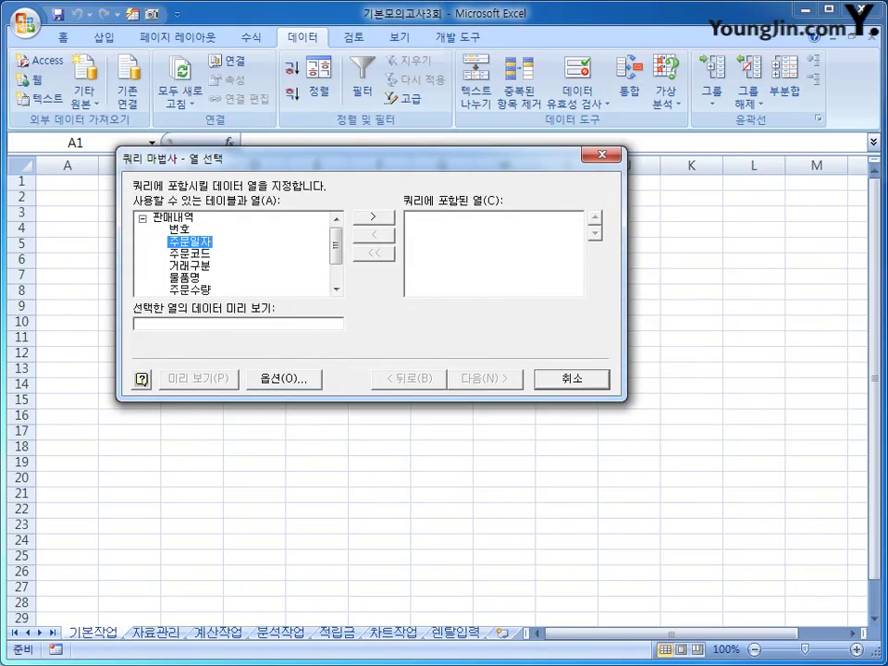
pyautogui.press('Right')
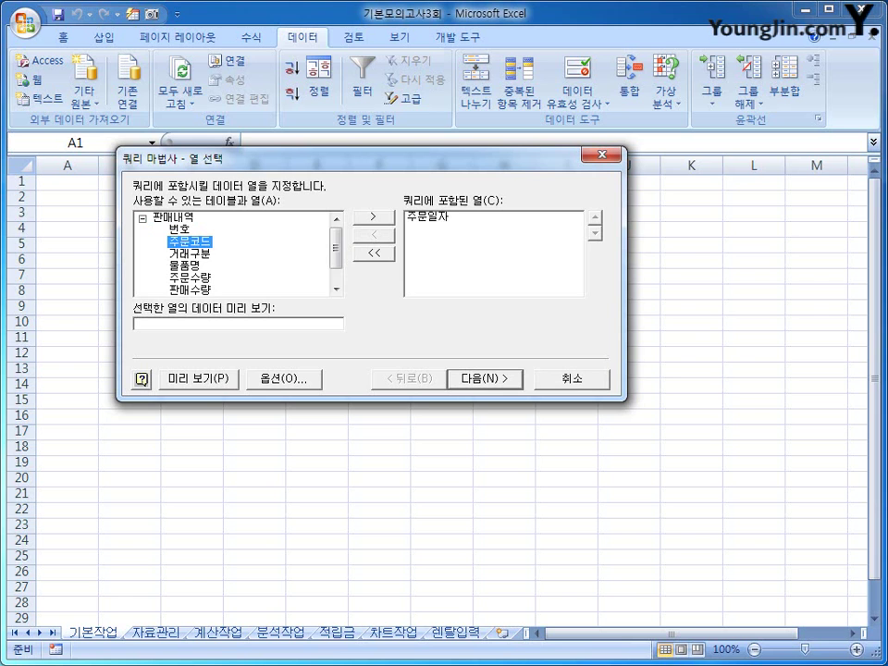
pyautogui.press('Down')
pyautogui.press('Right')
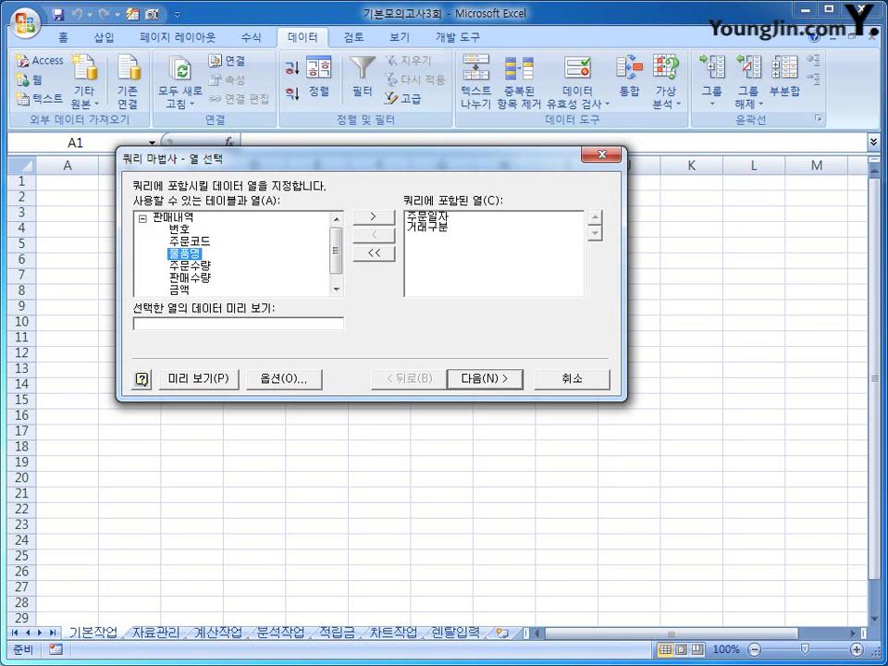
pyautogui.press('Right')
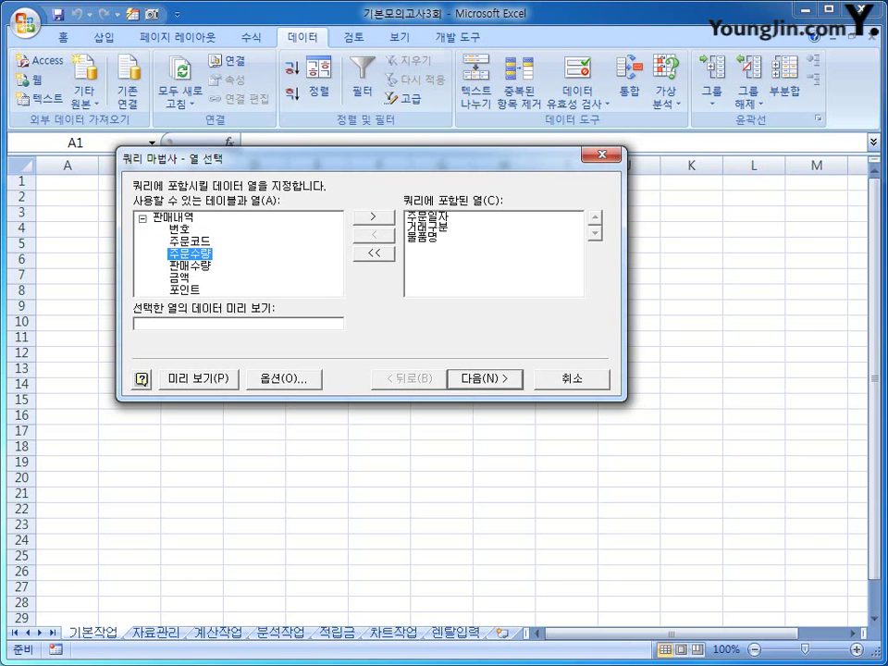
pyautogui.press('Down')
pyautogui.press('Right')
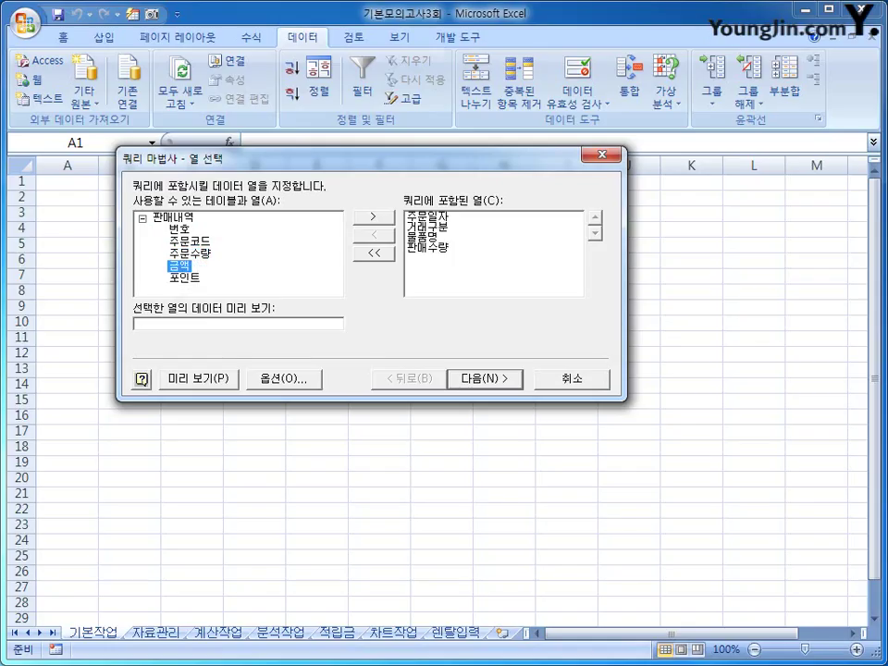
pyautogui.press('Right')
pyautogui.press('Right')
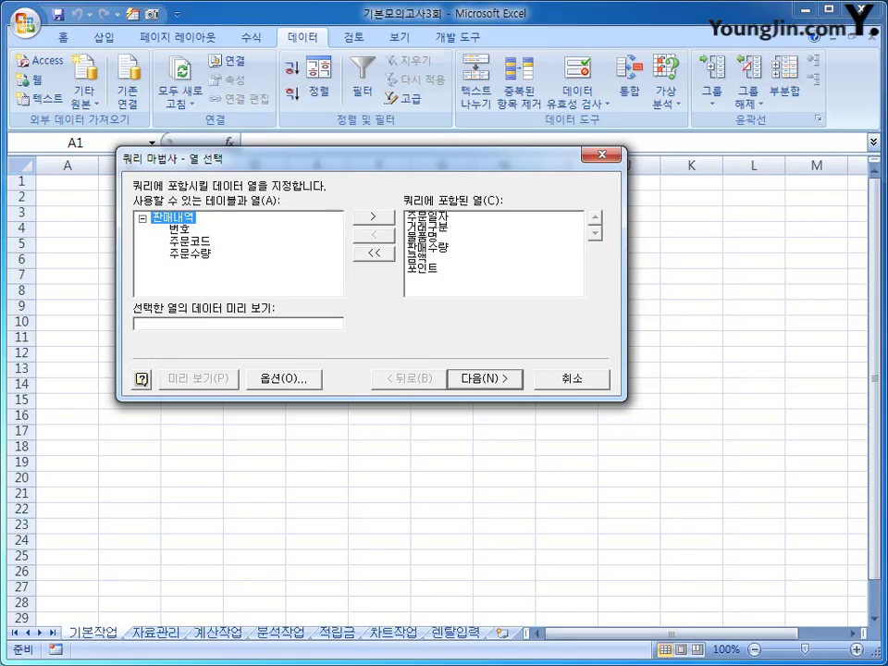
pyautogui.press('Return')
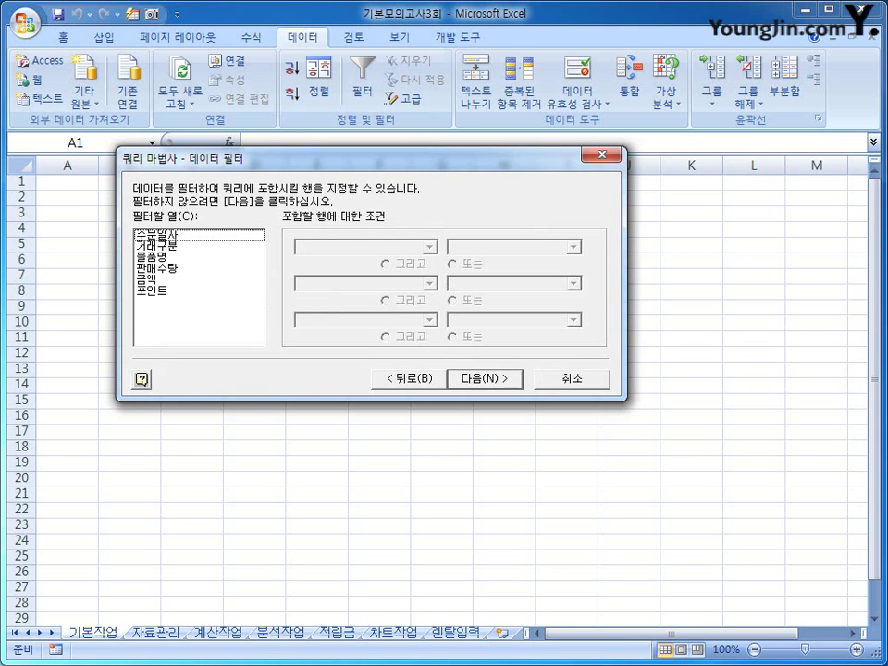
# - Filter the query to rows where 판매수량 is greater than 0
pyautogui.click(157, 268)
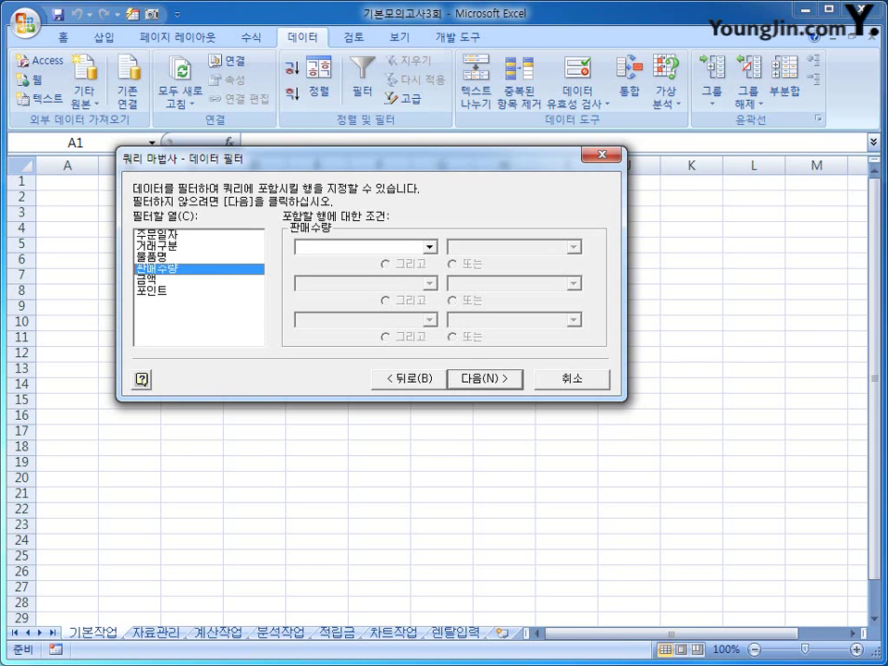
pyautogui.hotkey('alt', 'Down')
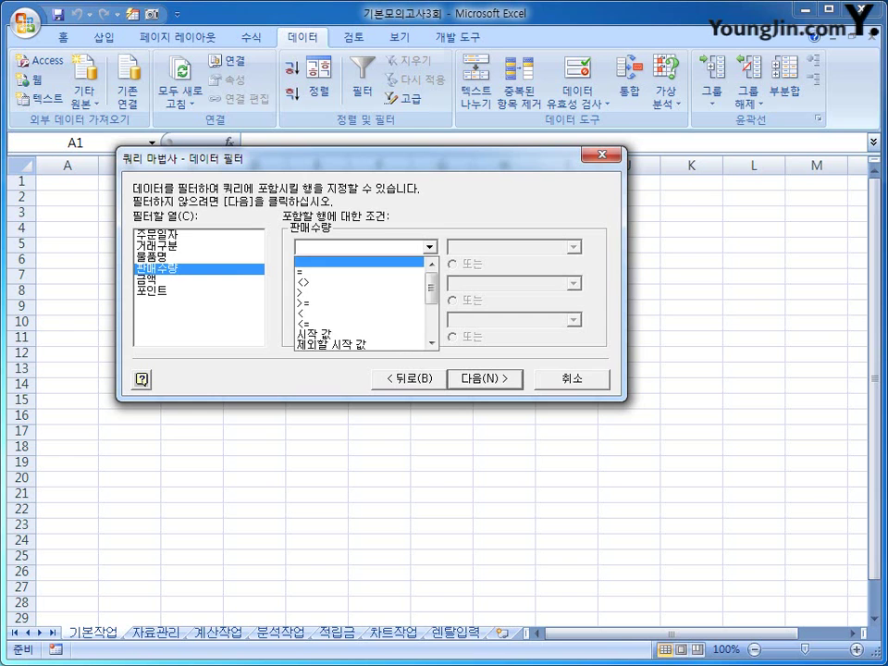
pyautogui.press('Down')
pyautogui.press('Down')
pyautogui.press('Return')
pyautogui.press('Tab')
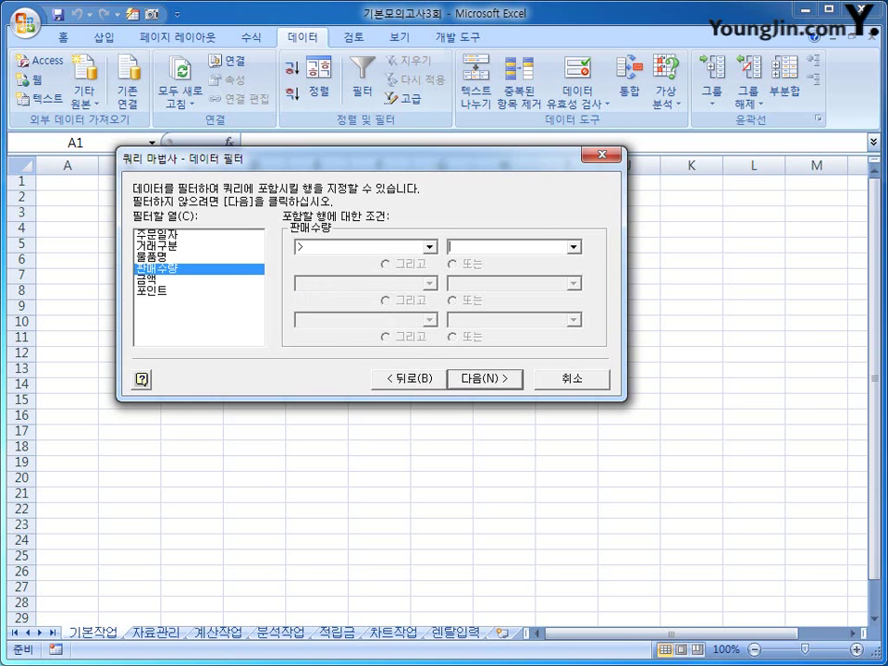
pyautogui.write('0')
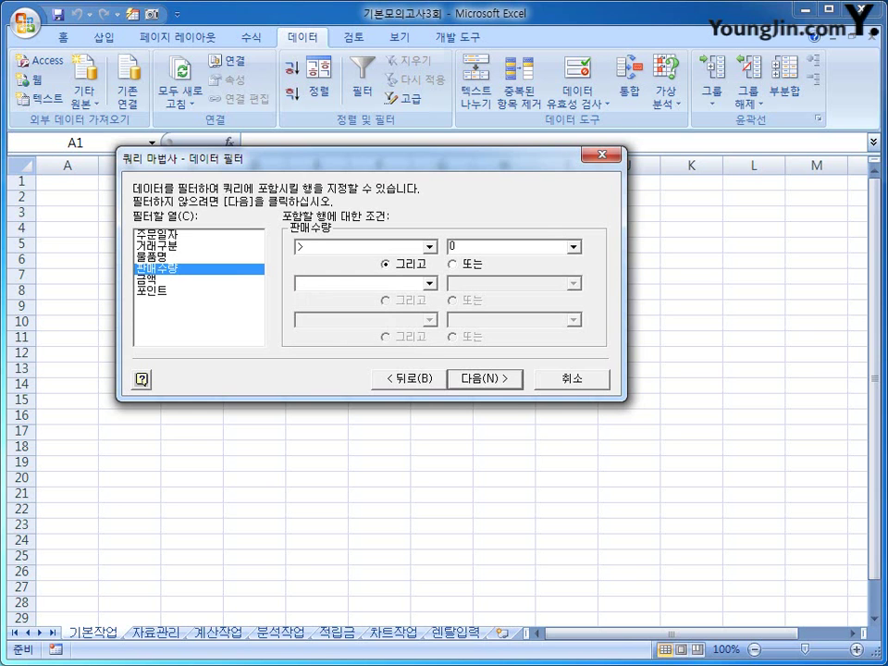
# - Add a 거래구분 equals 현금 filter condition
pyautogui.click(157, 246)
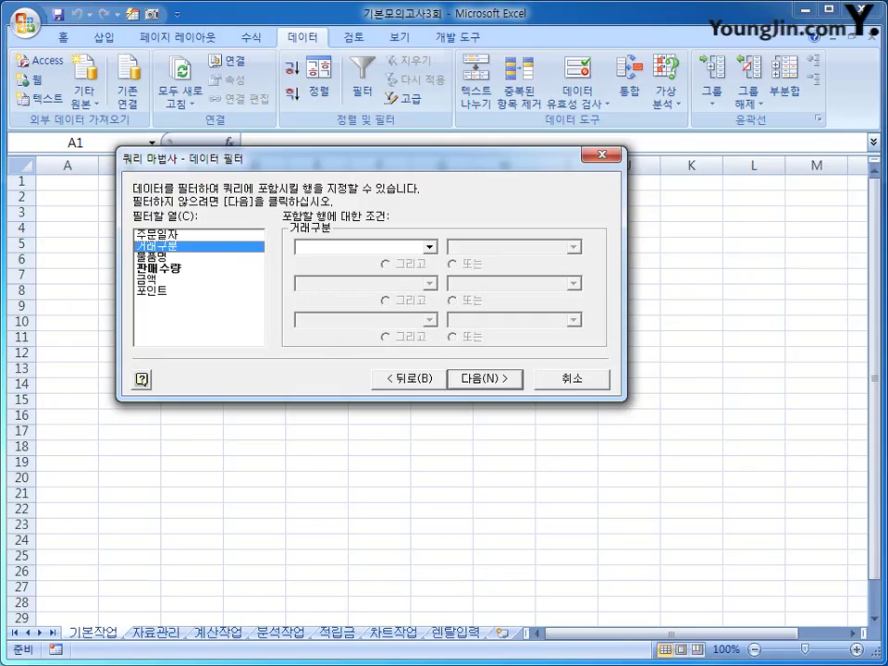
pyautogui.hotkey('alt', 'Down')
pyautogui.press('Down')
pyautogui.press('Down')
pyautogui.press('Up')
pyautogui.press('Return')
pyautogui.press('Tab')
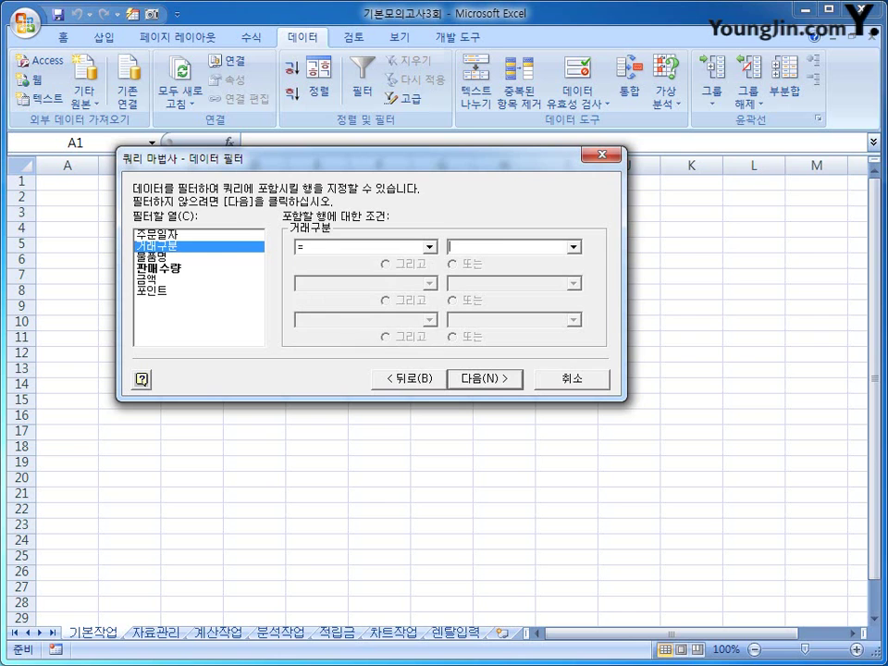
pyautogui.hotkey('alt', 'Down')
# - Add an OR condition 거래구분 equals 카드 and advance to sorting
pyautogui.press('Down')
pyautogui.press('Down')
pyautogui.press('Down')
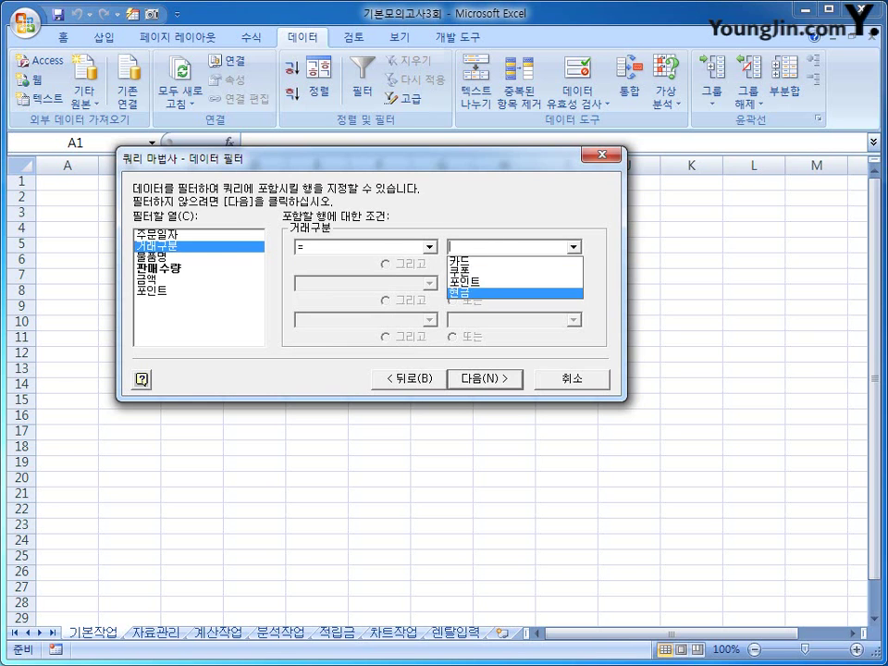
pyautogui.press('Return')
pyautogui.press('Tab')
pyautogui.press('Down')
pyautogui.press('Tab')
pyautogui.hotkey('alt', 'Down')
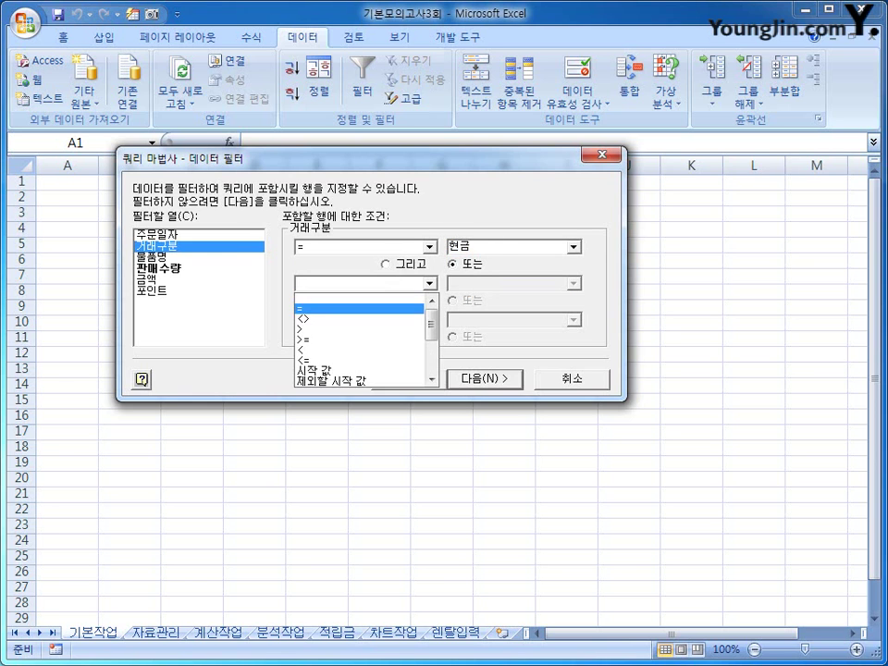
pyautogui.press('Return')
pyautogui.press('Tab')
pyautogui.hotkey('alt', 'Down')
pyautogui.press('Down')
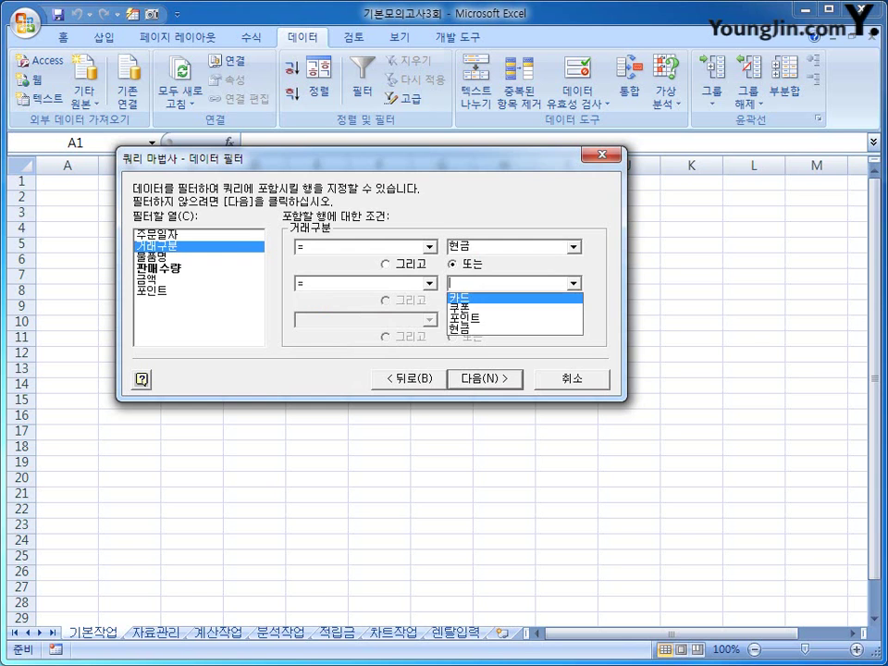
pyautogui.press('Return')
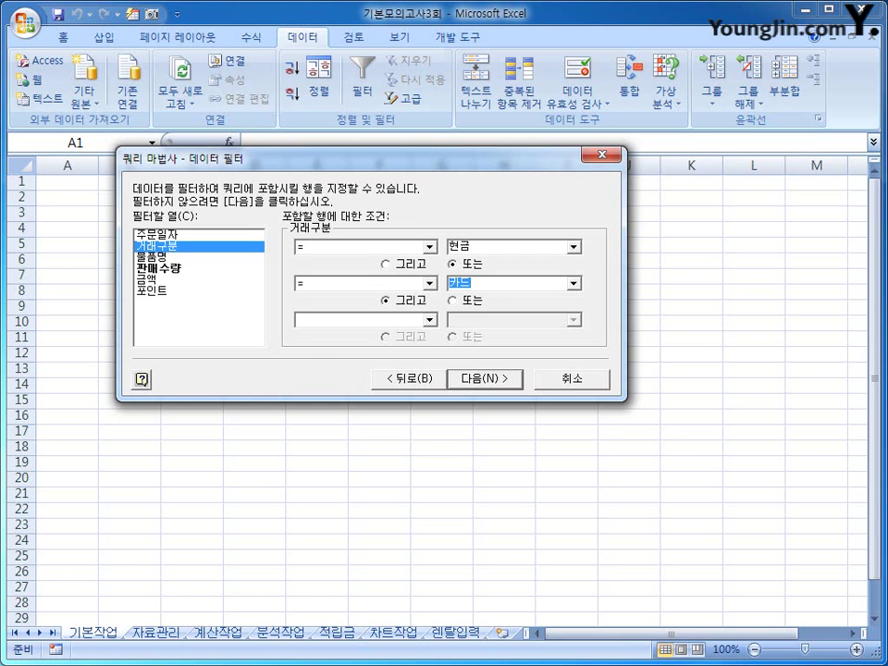
pyautogui.press('Return')
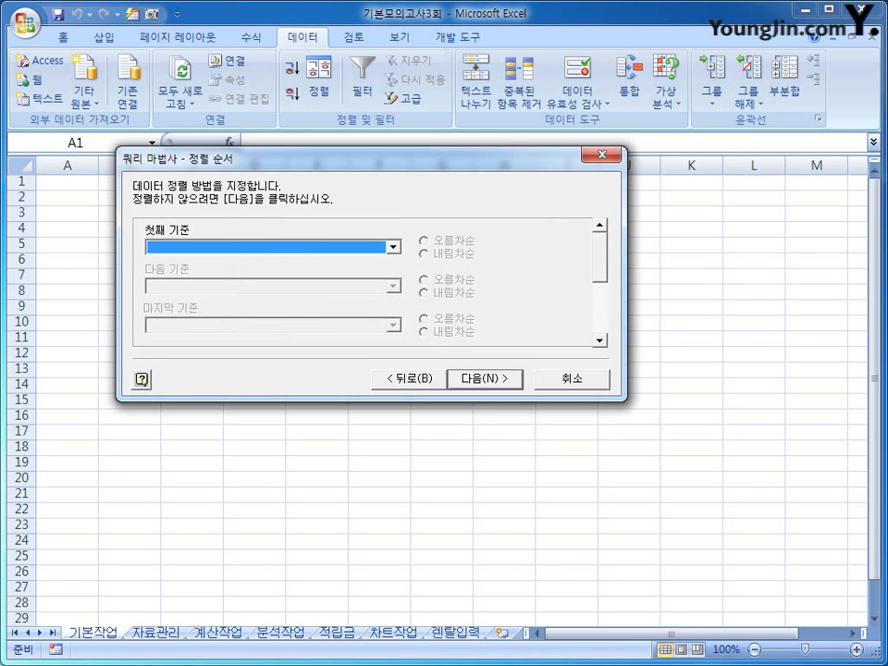
# - Sort the query first by 거래구분 in descending order
pyautogui.hotkey('alt', 'Down')
pyautogui.press('Down')
pyautogui.press('Down')
pyautogui.press('Return')
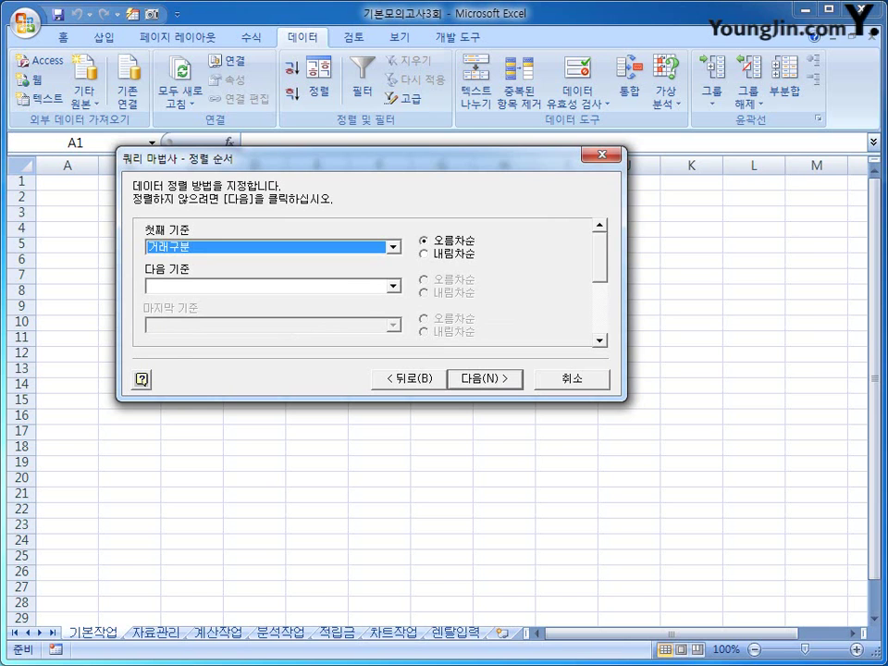
pyautogui.press('Tab')
pyautogui.press('Down')
# - Add 물품명 descending as the second sort key and finish the query
pyautogui.press('Tab')
pyautogui.hotkey('alt', 'Down')
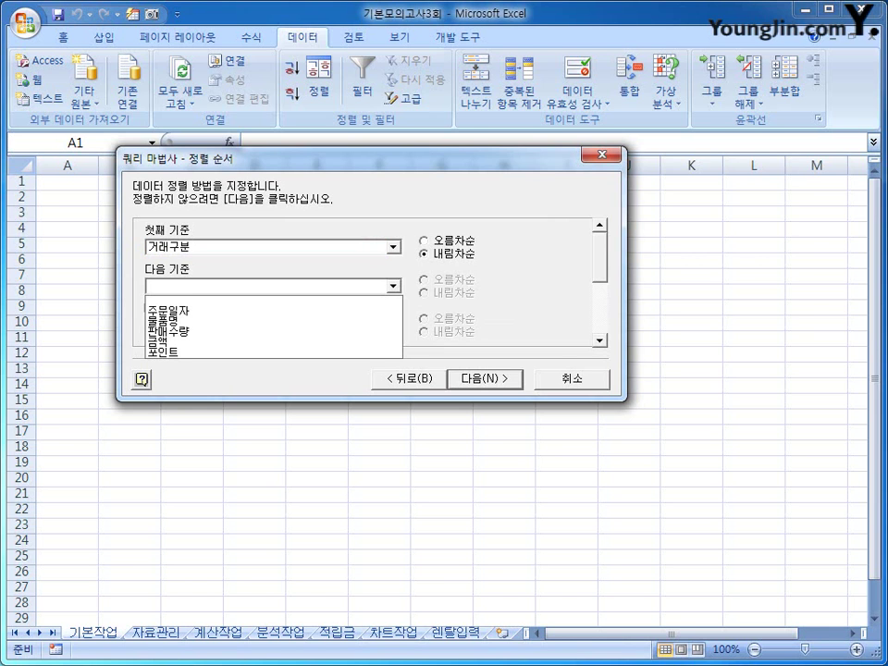
pyautogui.press('Down')
pyautogui.press('Down')
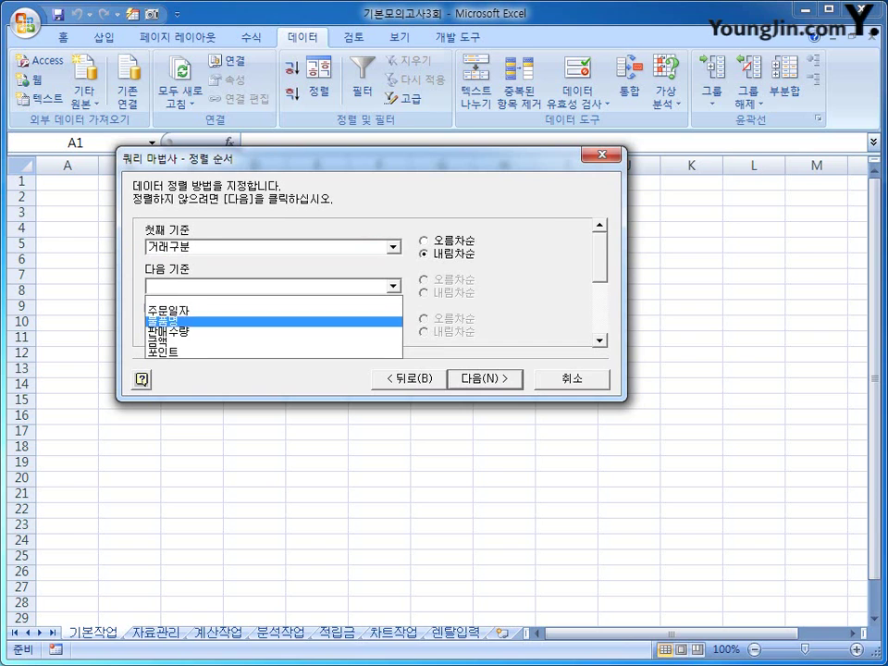
pyautogui.press('Return')
pyautogui.press('Tab')
pyautogui.press('Down')
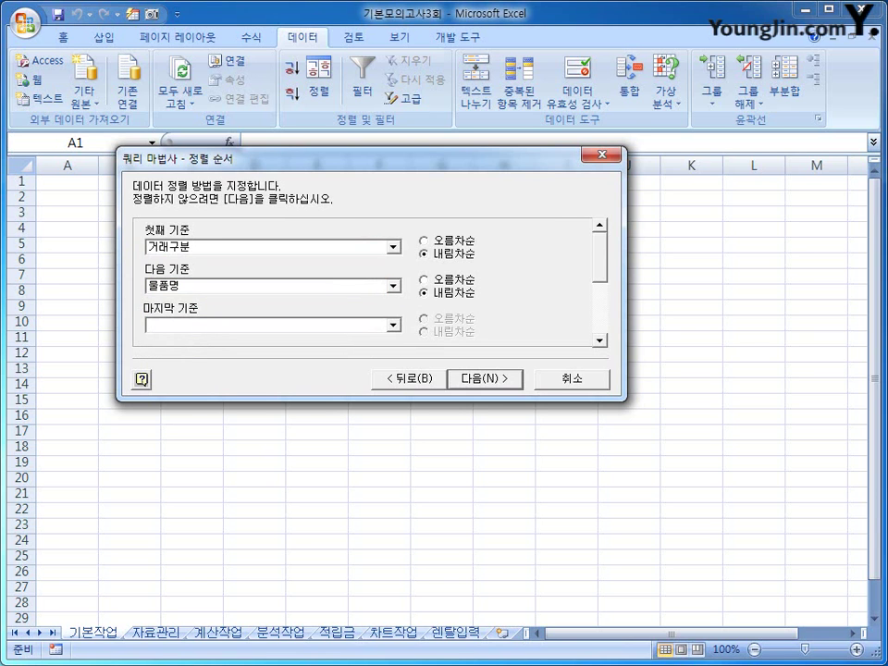
pyautogui.hotkey('alt', 'n')
pyautogui.press('Return')
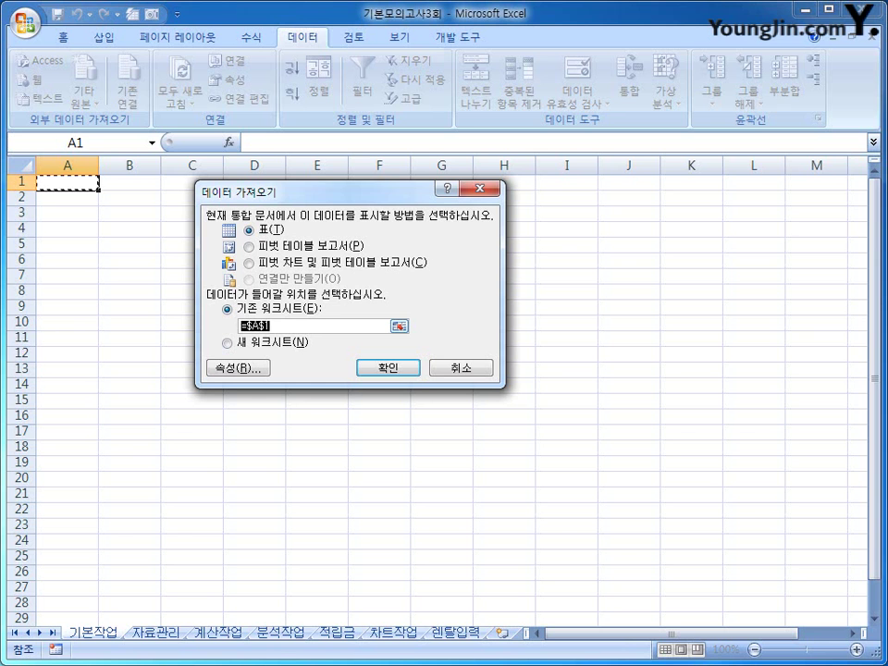
# - Import the data at A1 of 기본작업, convert it to a normal range, and go to 자료관리
pyautogui.press('Return')
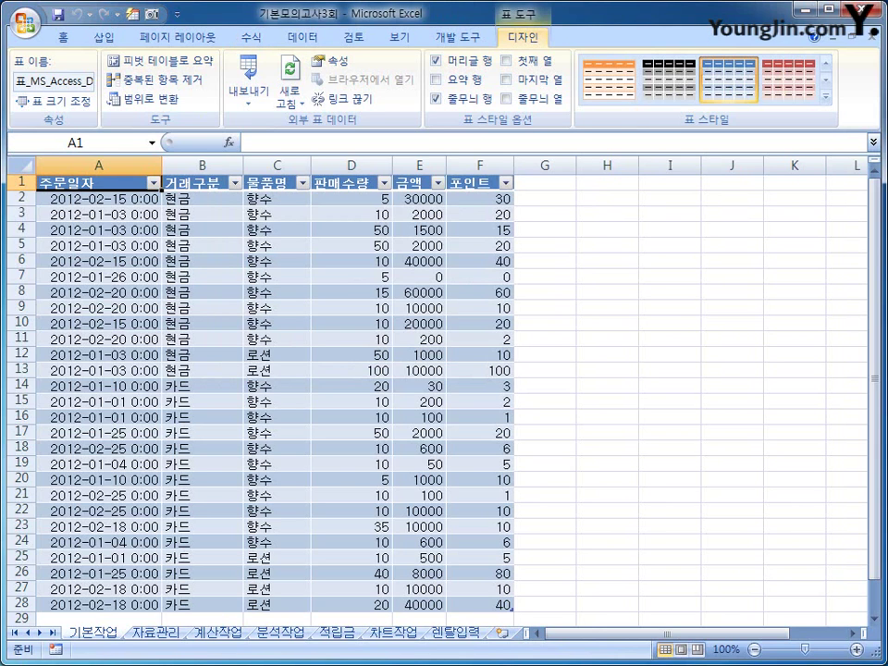
pyautogui.click(146, 98)
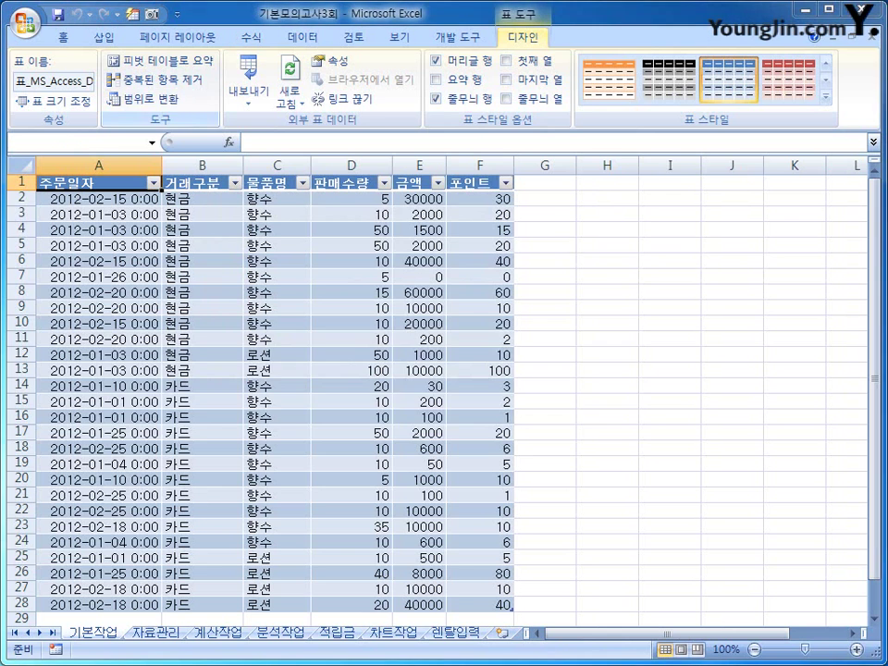
pyautogui.moveTo(278, 346); pyautogui.dragTo(285, 329)
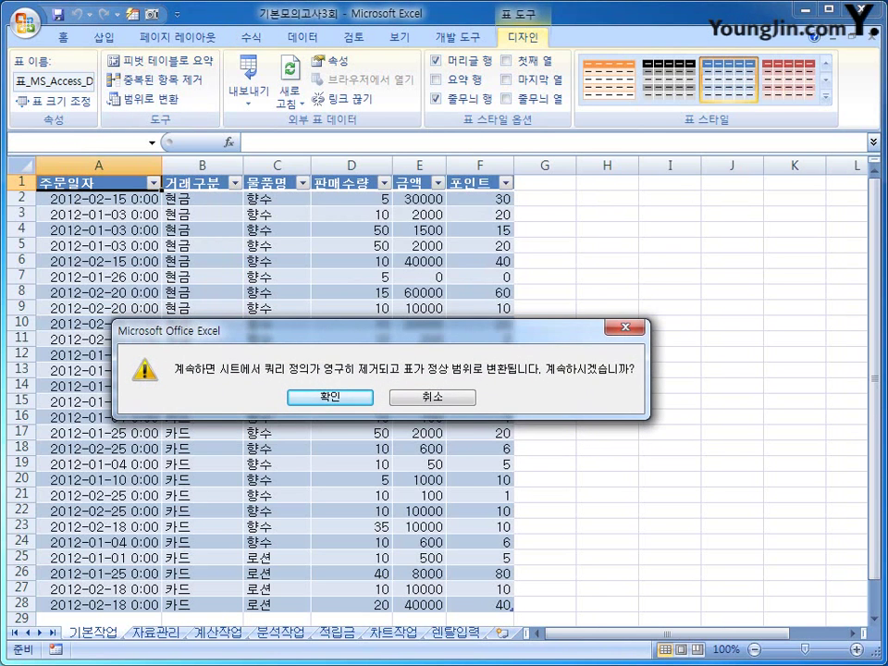
pyautogui.click(330, 397)
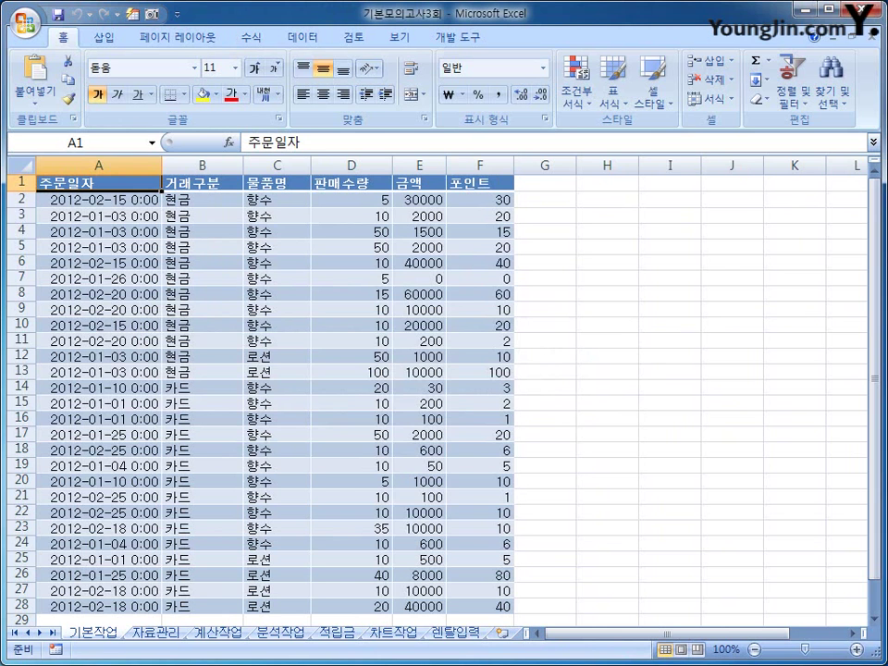
pyautogui.hotkey('ctrl', 'pagedown')
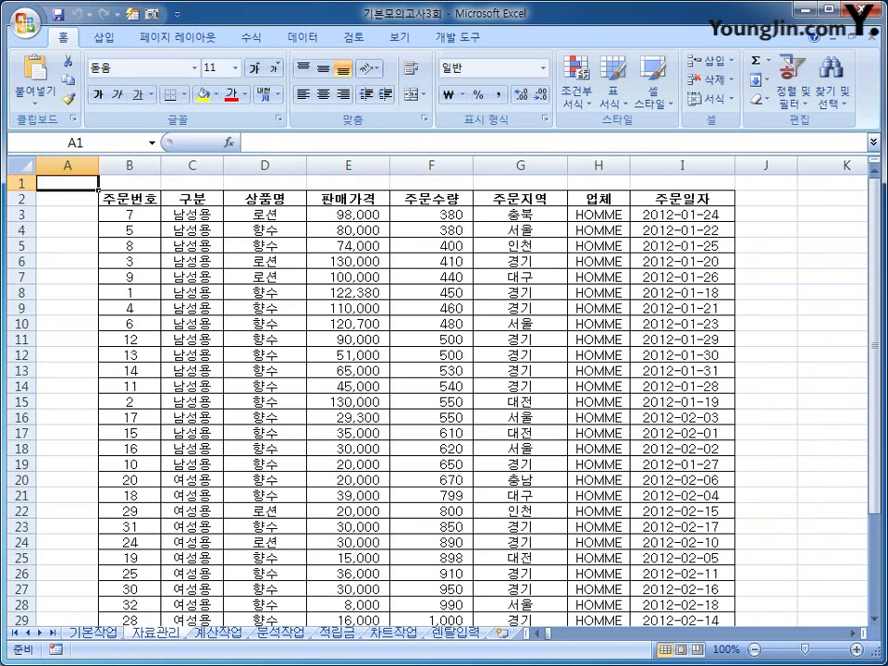
# - Copy the 상품명 header and 향수 value into B38:B39
pyautogui.click(304, 203)
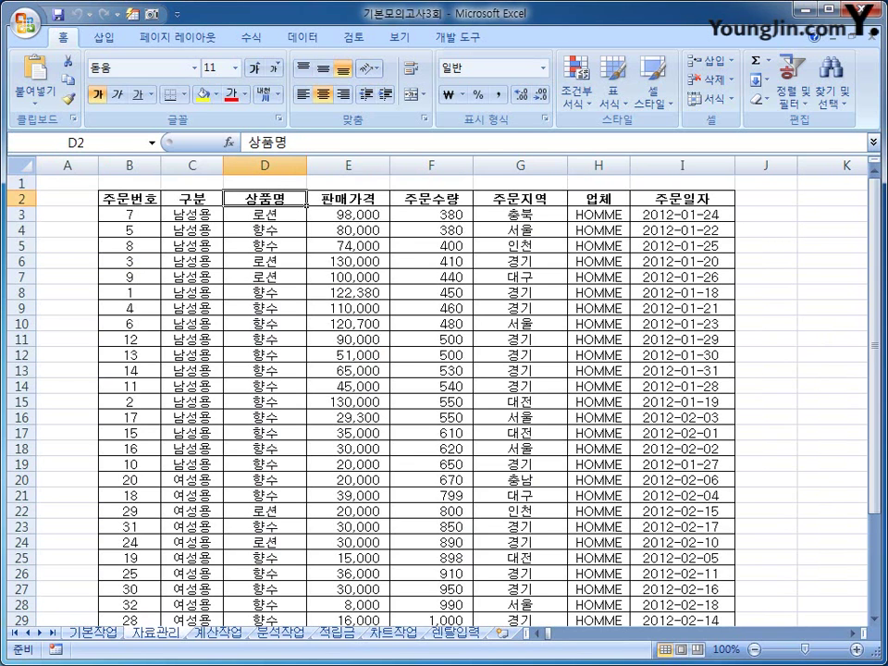
pyautogui.keyDown('ctrl'); pyautogui.click(269, 228); pyautogui.keyUp('ctrl')
pyautogui.hotkey('ctrl', 'c')
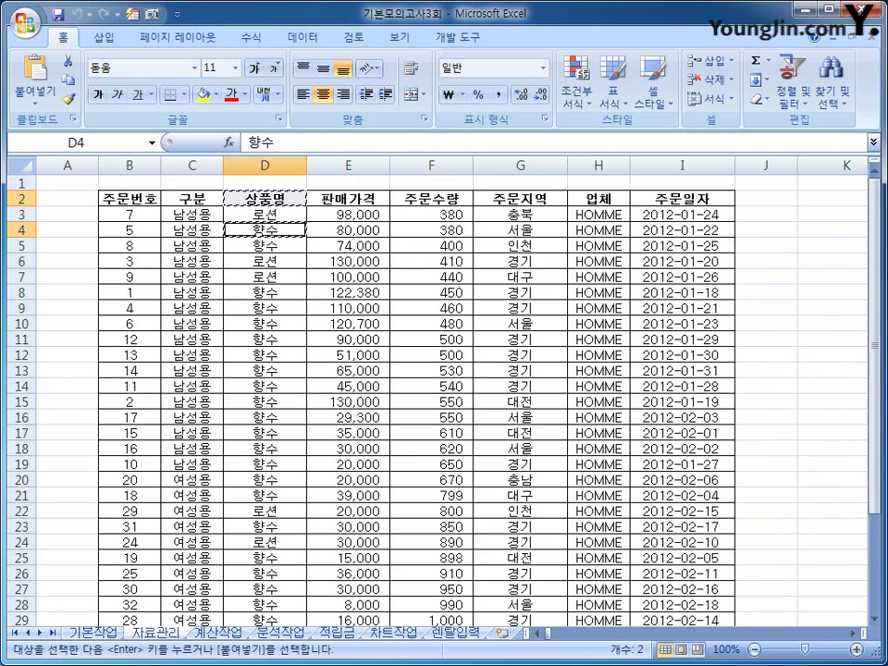
pyautogui.scroll(-6, 444, 398)
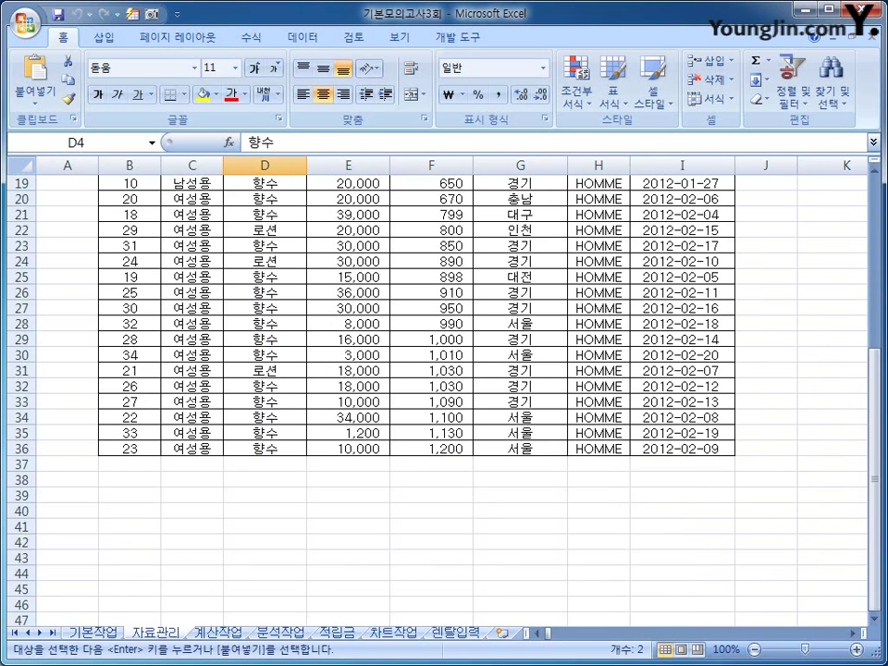
pyautogui.click(130, 479)
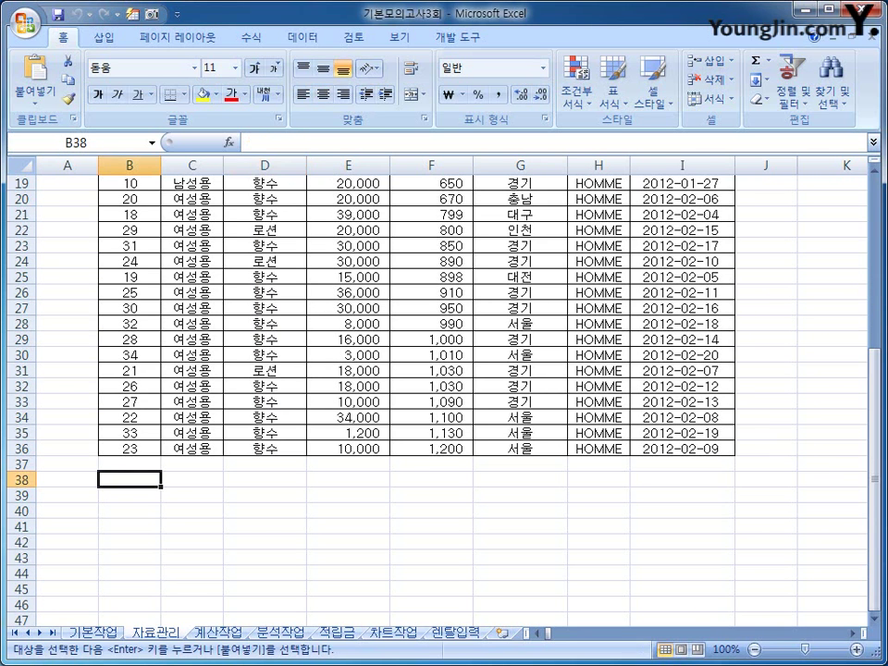
pyautogui.hotkey('ctrl', 'v')
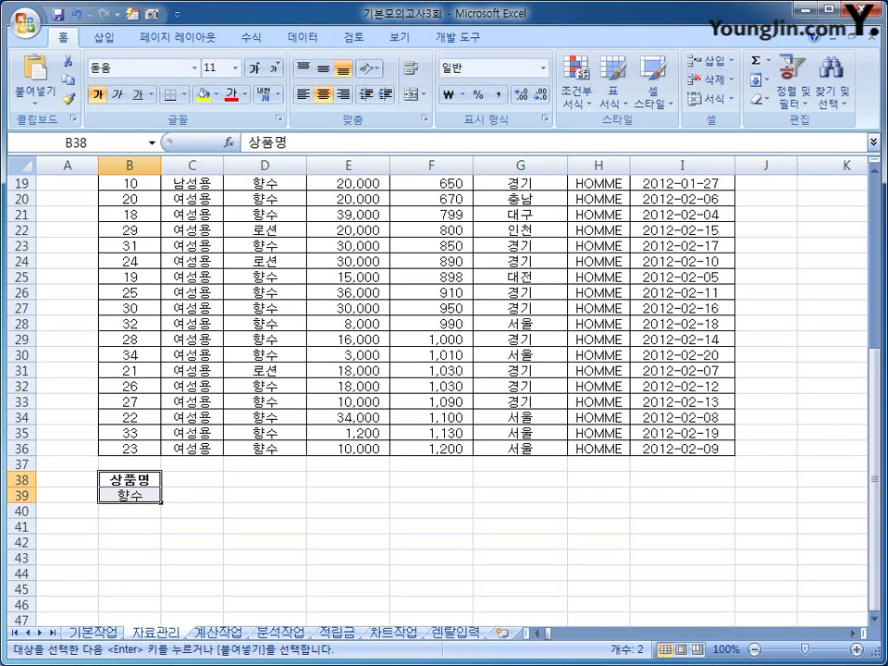
# - Copy the 판매가격 and 주문수량 headers to C38:D38 and enter <=50000 in C39
pyautogui.scroll(6, 444, 389)
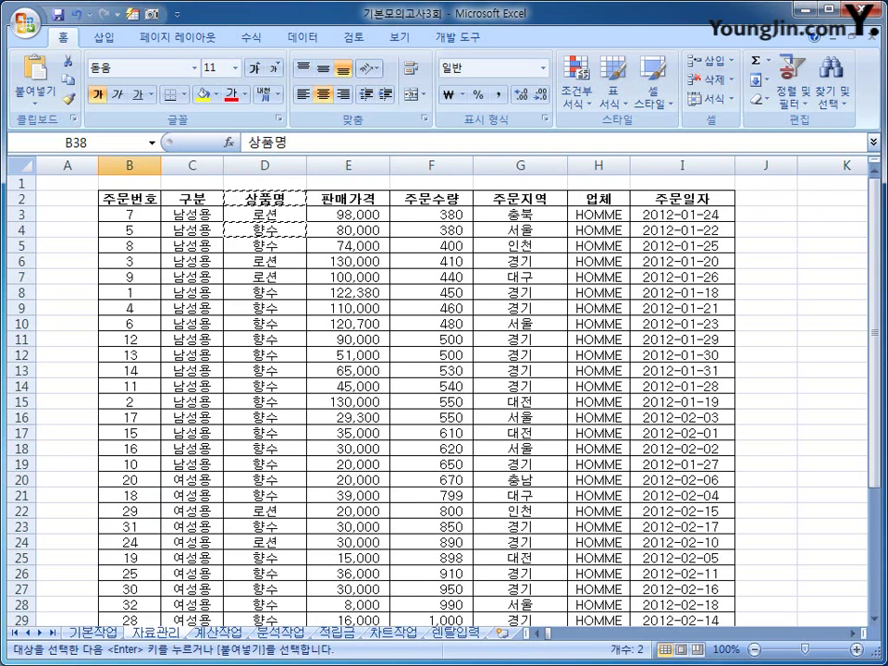
pyautogui.click(348, 198)
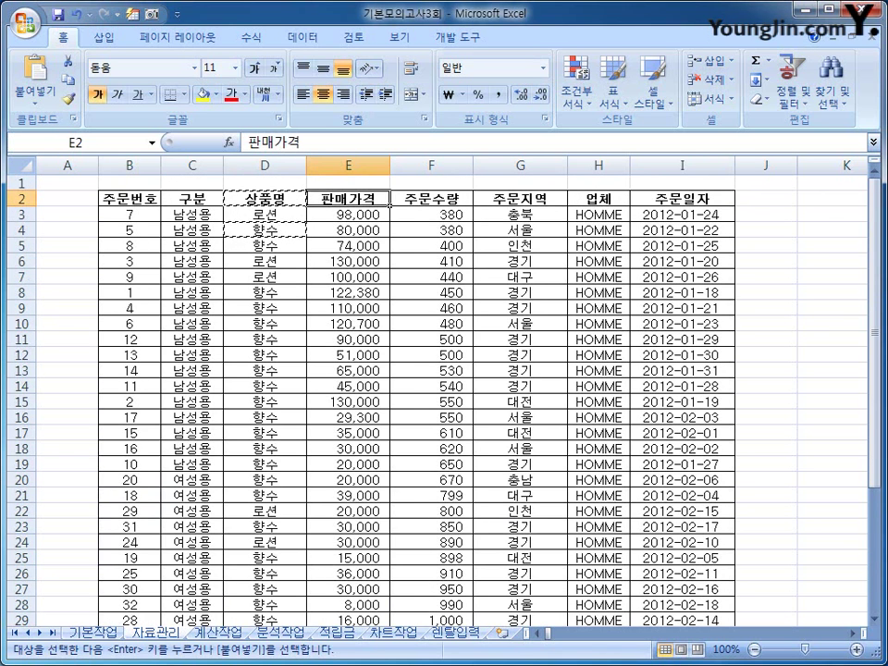
pyautogui.keyDown('ctrl'); pyautogui.click(431, 198); pyautogui.keyUp('ctrl')
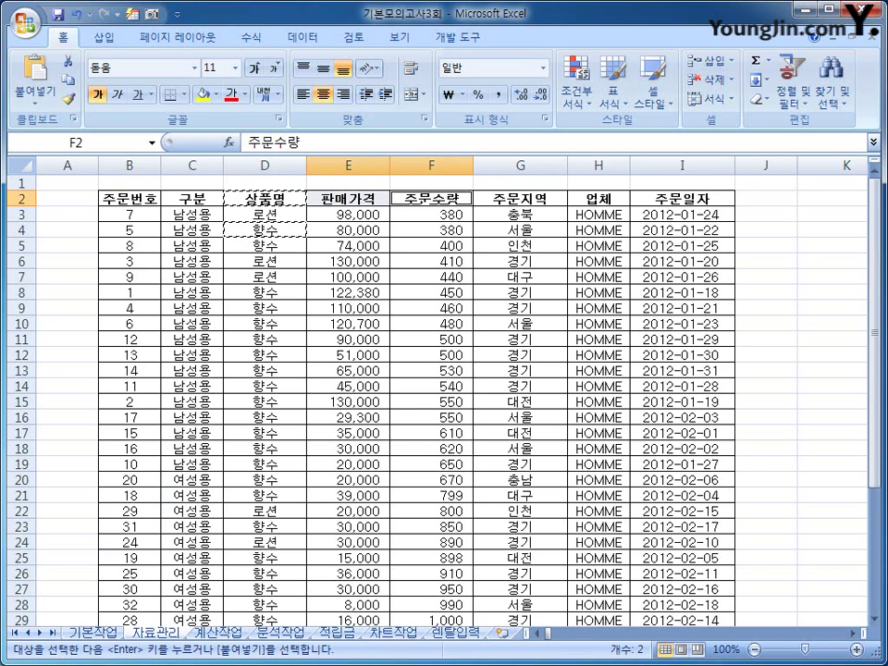
pyautogui.hotkey('ctrl', 'c')
pyautogui.scroll(-8, 444, 398)
pyautogui.click(192, 386)
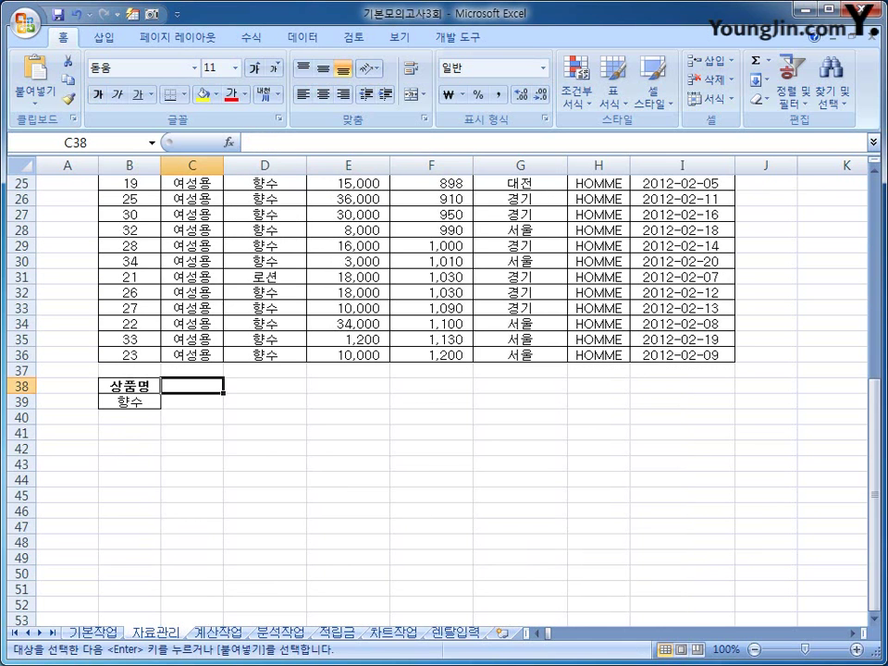
pyautogui.hotkey('ctrl', 'v')
pyautogui.click(192, 402)
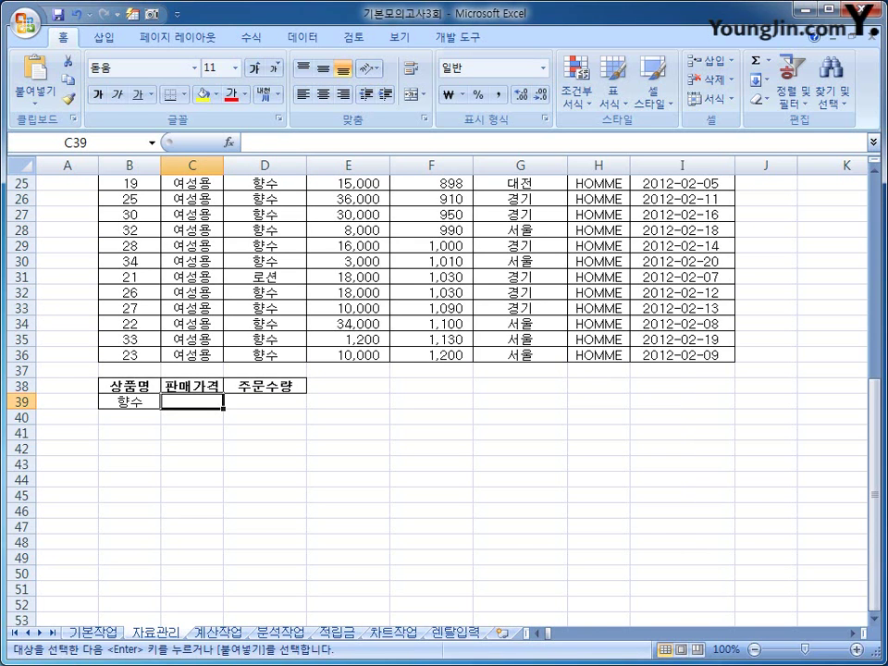
pyautogui.write('<=')
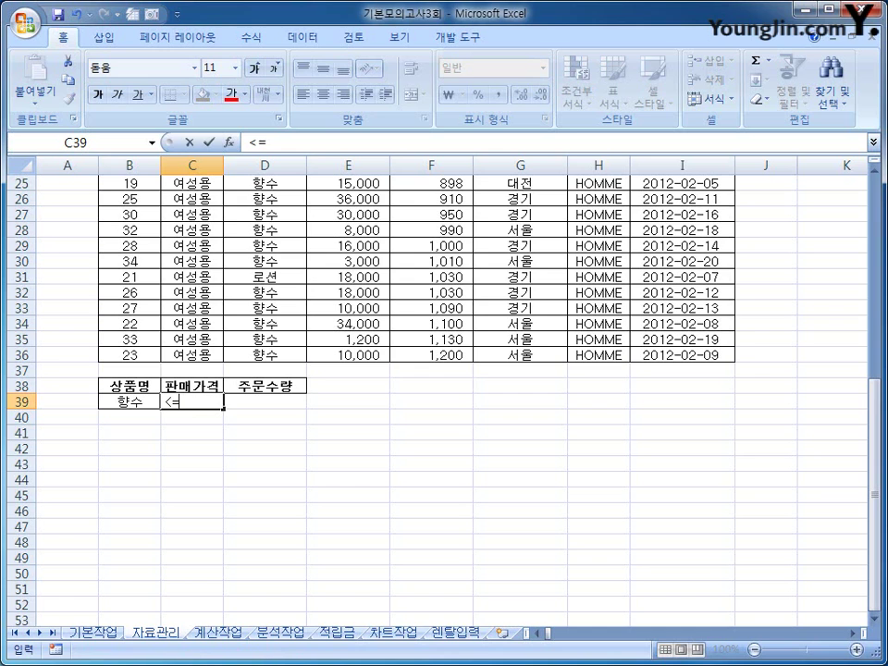
pyautogui.write('50000')
pyautogui.press('Return')
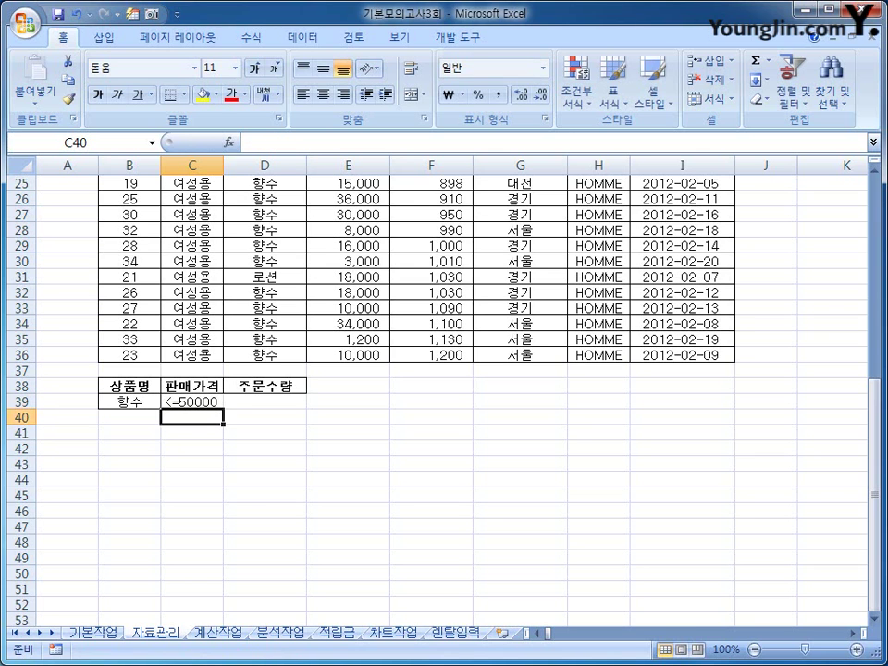
pyautogui.click(191, 432)
pyautogui.click(191, 401)
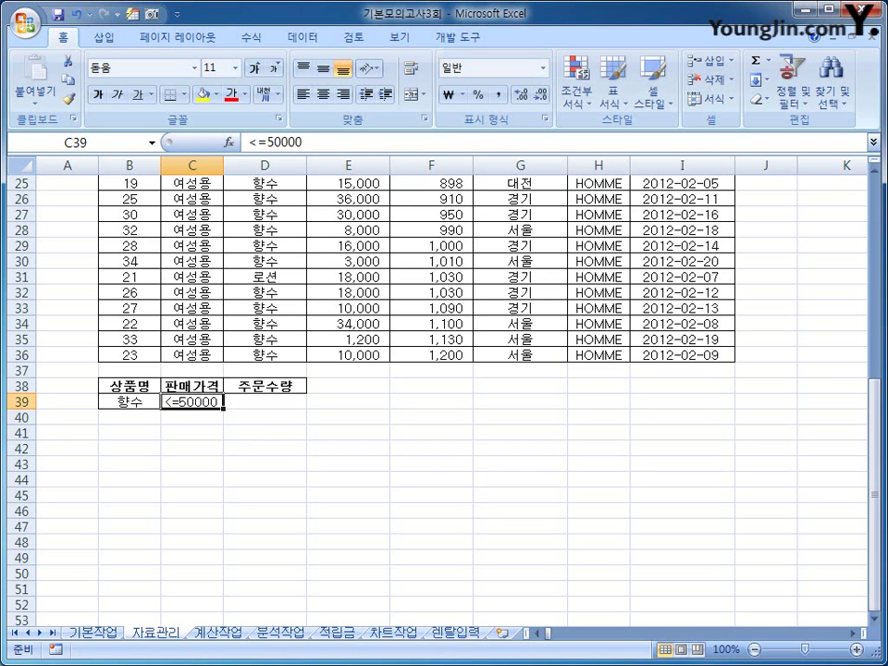
# - Enter >=800 in D39, copy 주문수량 to E38, and enter <=1000 in E39
pyautogui.click(264, 402)
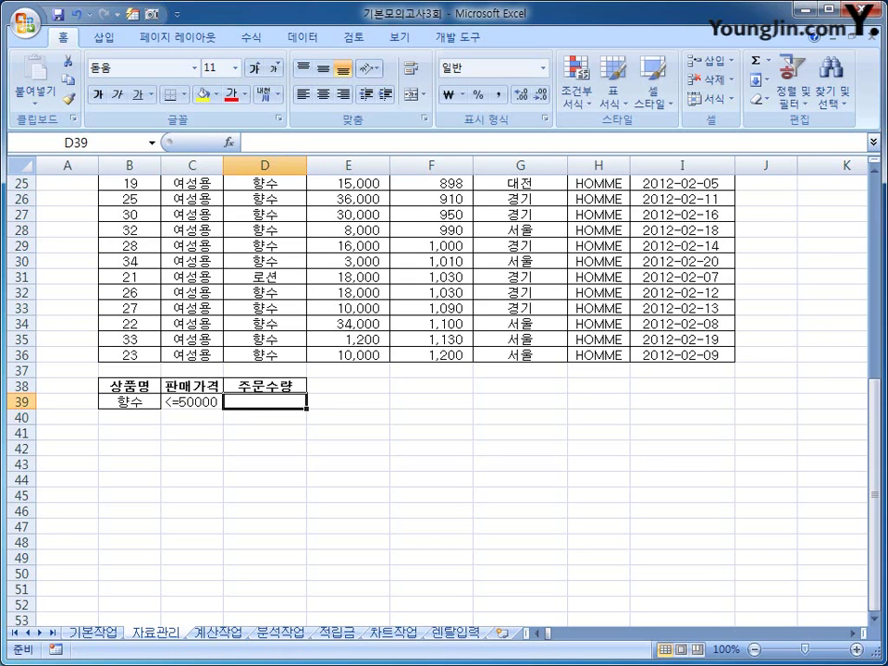
pyautogui.write('>=80')
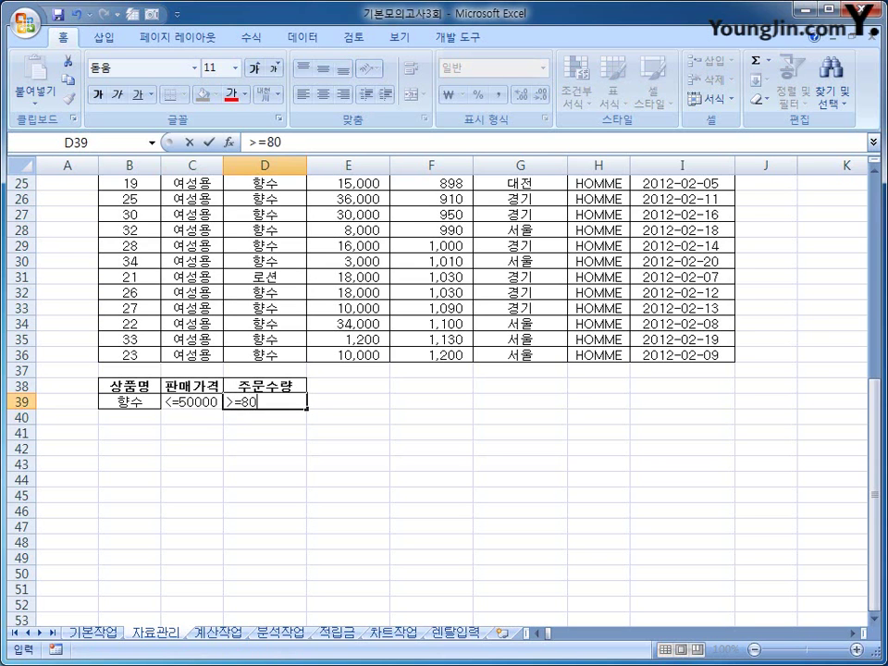
pyautogui.write('0')
pyautogui.press('Up')
pyautogui.hotkey('ctrl', 'c')
pyautogui.press('Right')
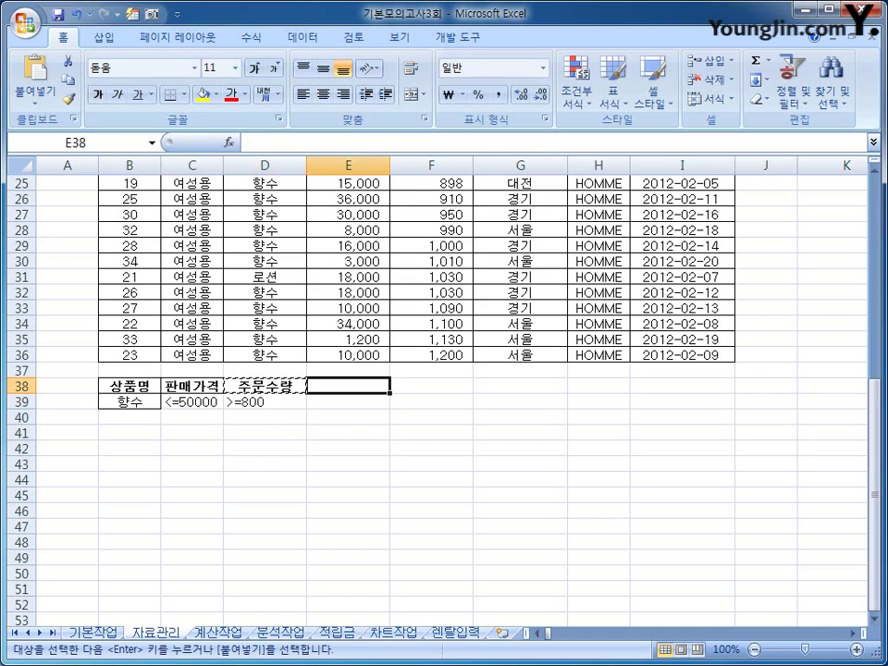
pyautogui.hotkey('ctrl', 'v')
pyautogui.press('Down')
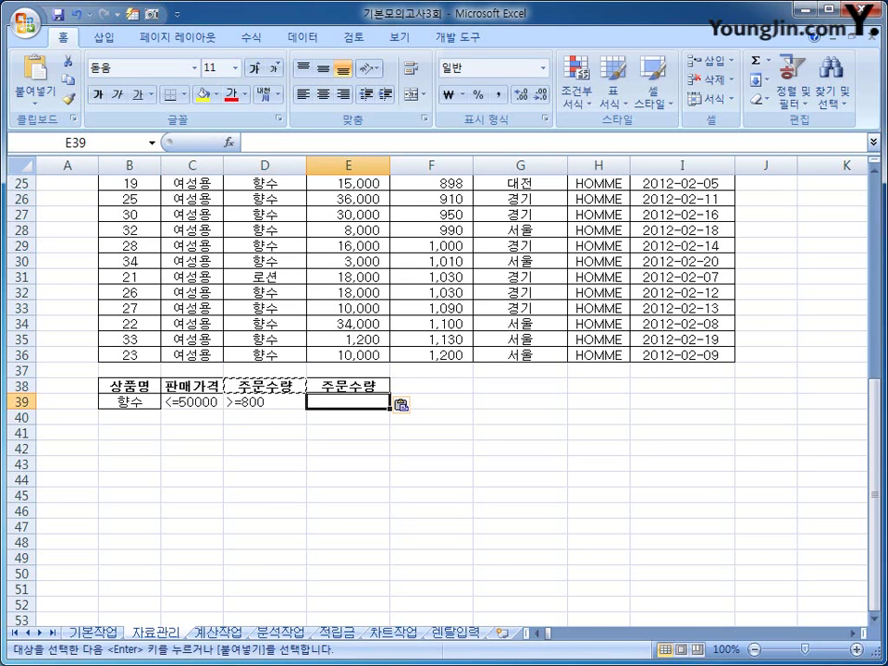
pyautogui.click(265, 386)
pyautogui.click(348, 386)
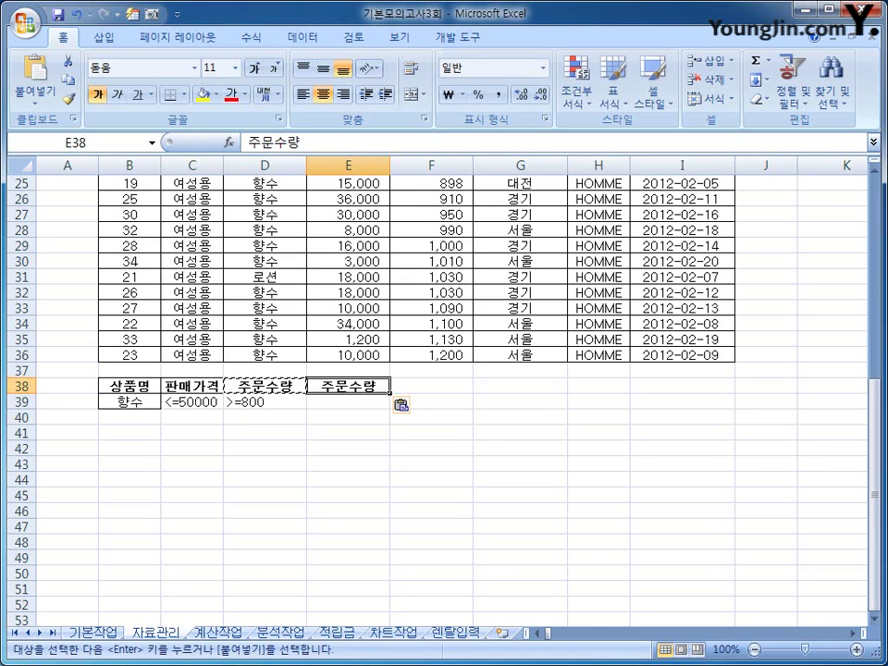
pyautogui.click(348, 401)
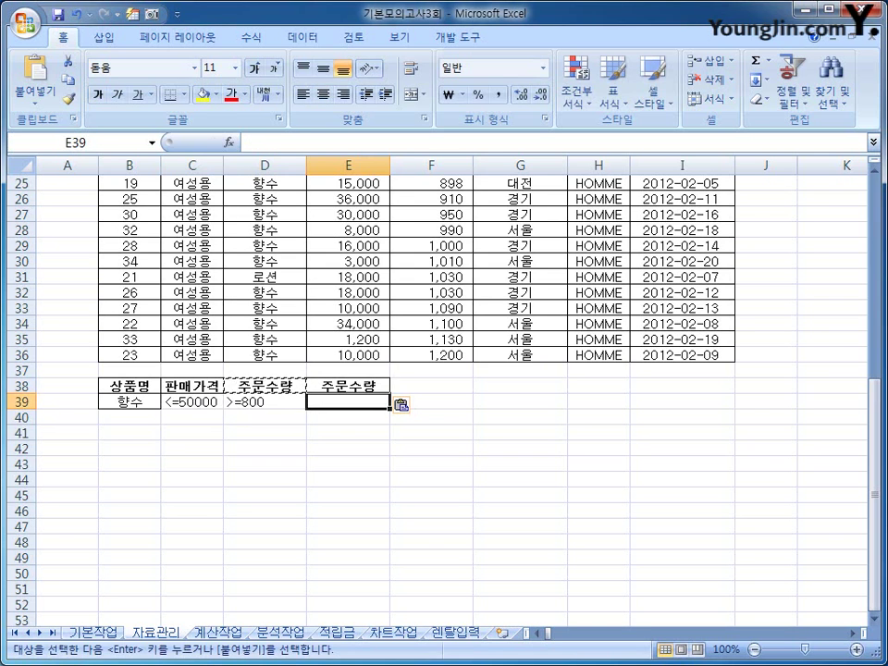
pyautogui.write('<=')
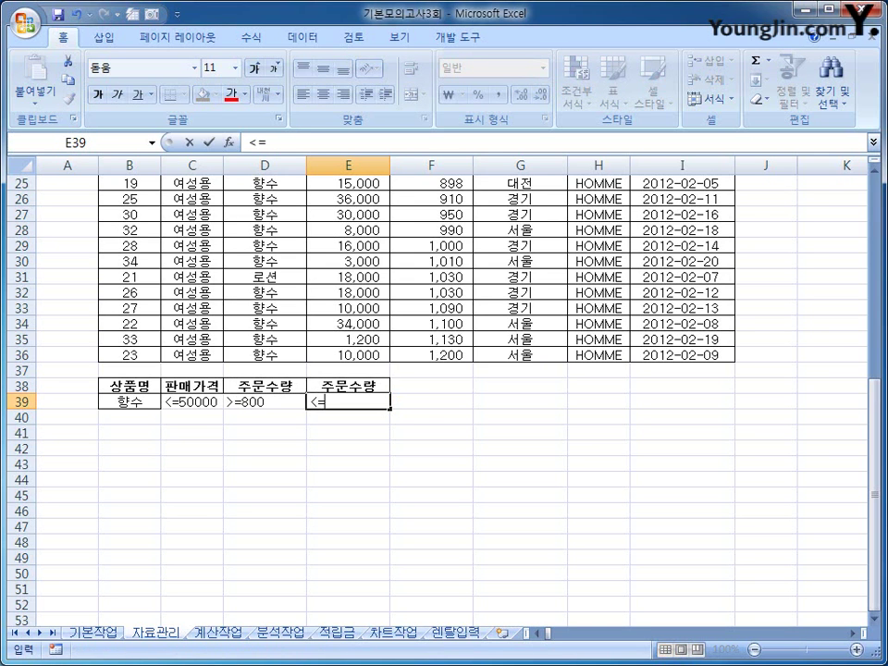
pyautogui.write('1000')
pyautogui.press('Return')
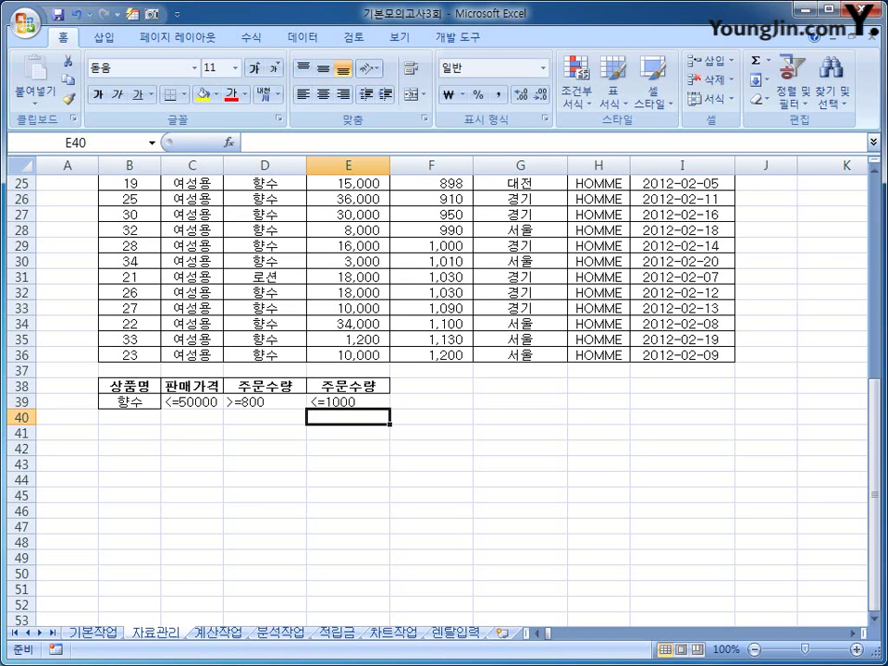
# - Review the finished criteria range B38:E39
pyautogui.click(129, 385)
pyautogui.click(130, 402)
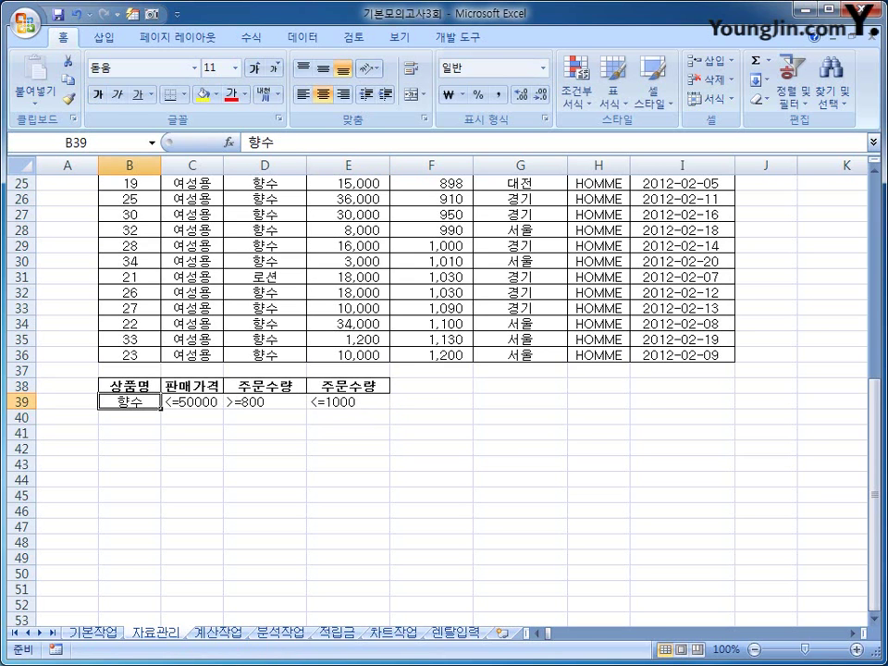
pyautogui.click(191, 385)
pyautogui.click(192, 402)
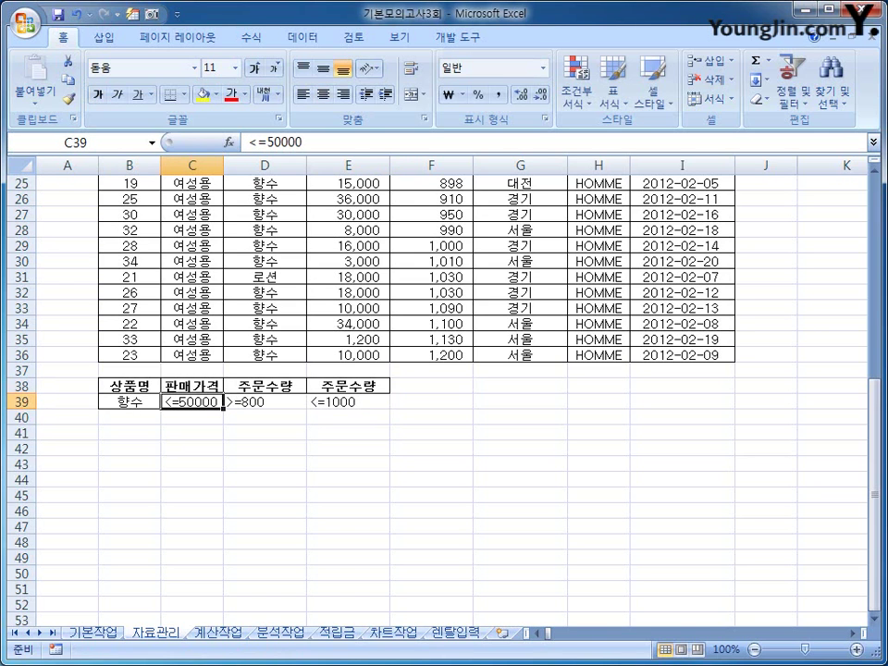
pyautogui.click(264, 385)
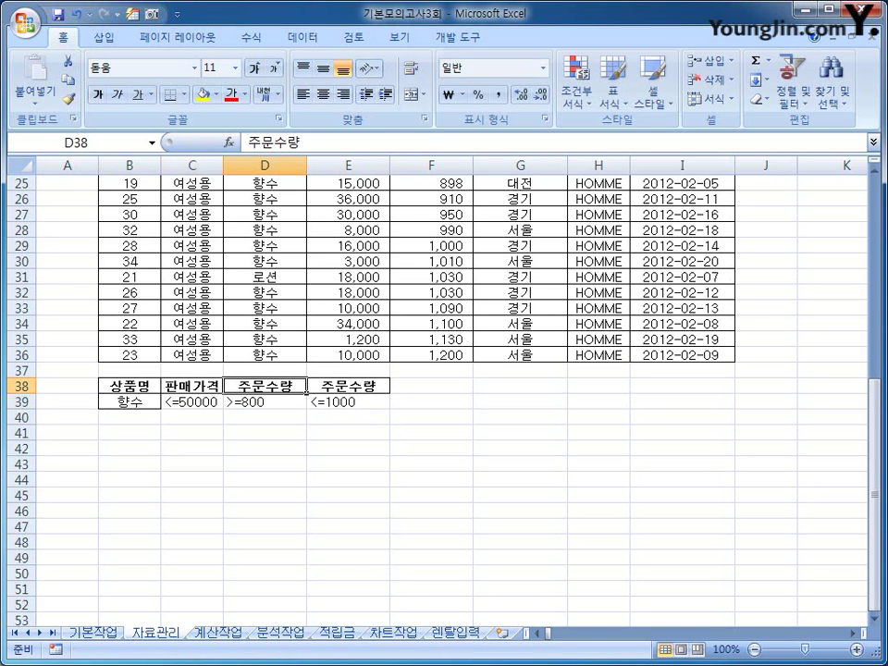
pyautogui.click(265, 402)
pyautogui.moveTo(265, 401); pyautogui.dragTo(348, 401)
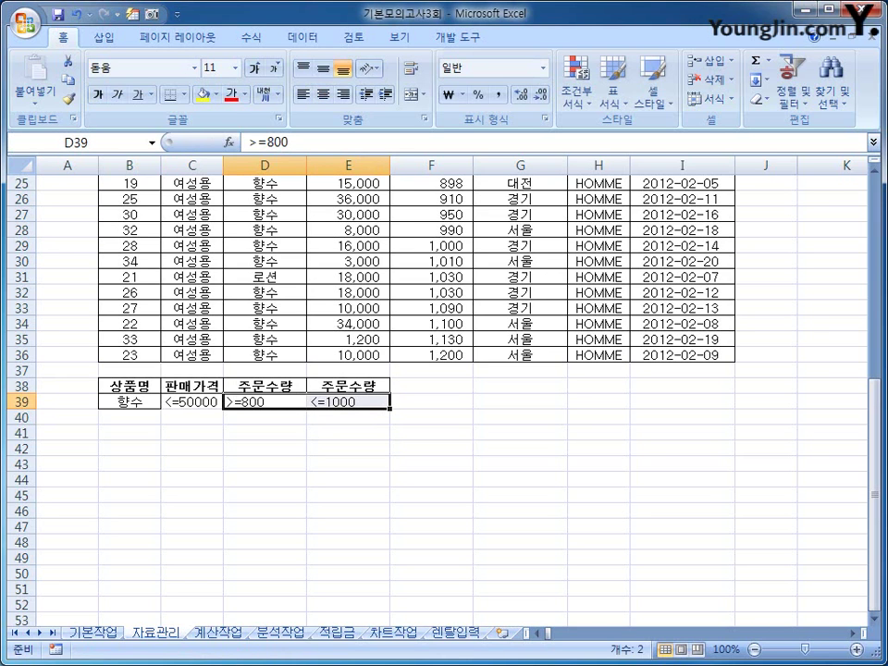
pyautogui.moveTo(129, 385); pyautogui.dragTo(348, 402)
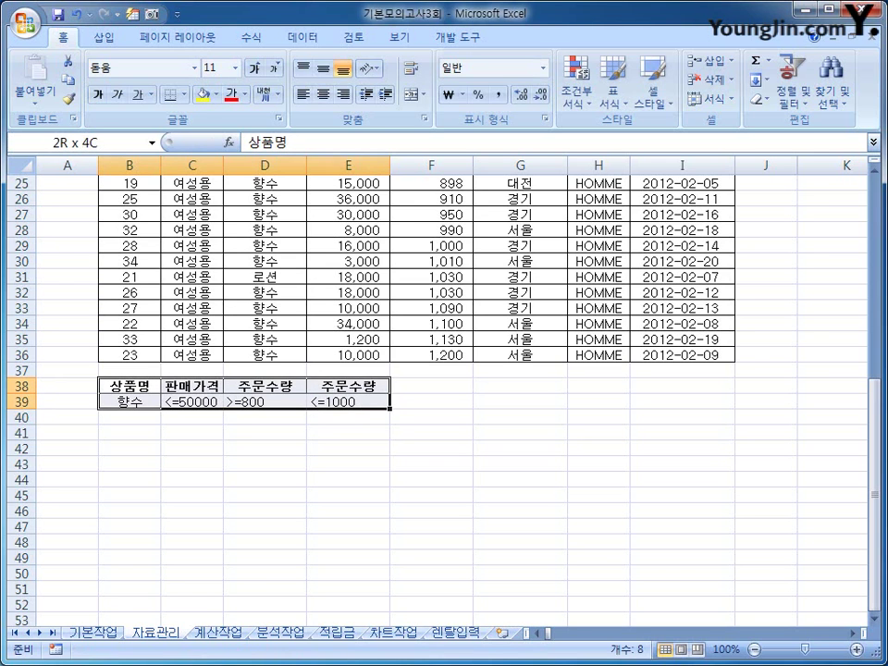
pyautogui.click(348, 401)
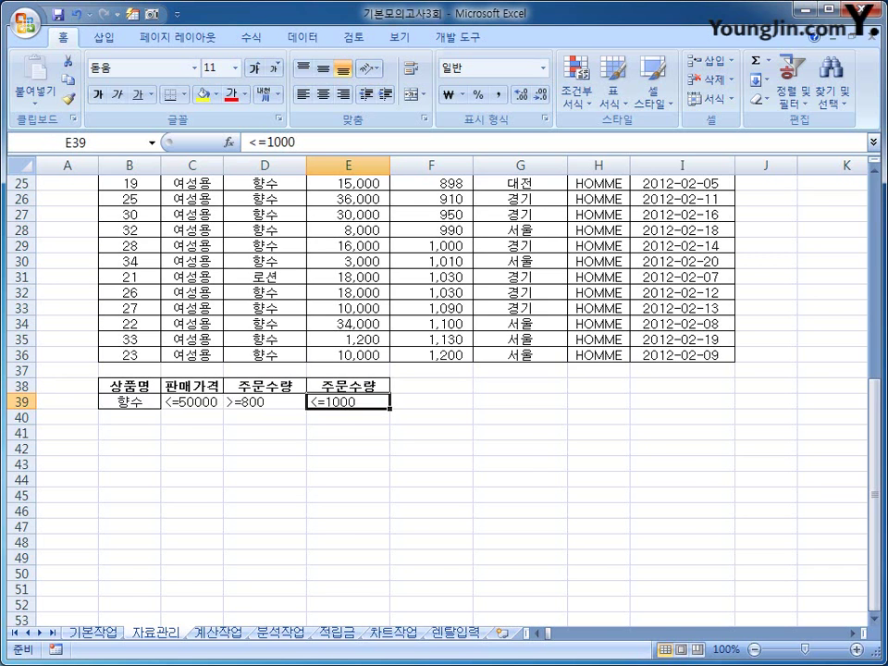
pyautogui.scroll(8, 444, 388)
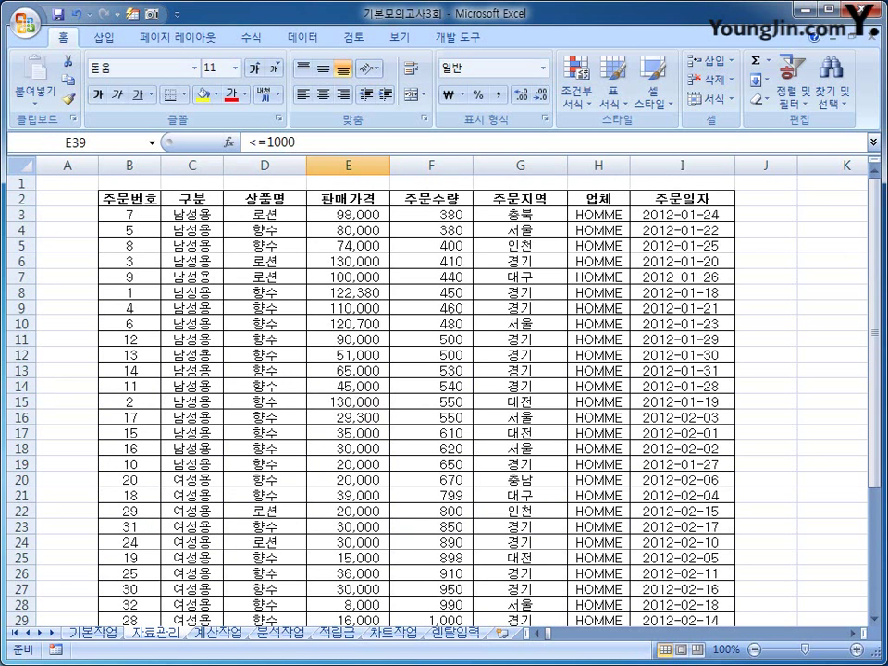
# - Copy 주문지역 and 서울 into F38:F39, then move 서울 down to F40
pyautogui.click(520, 198)
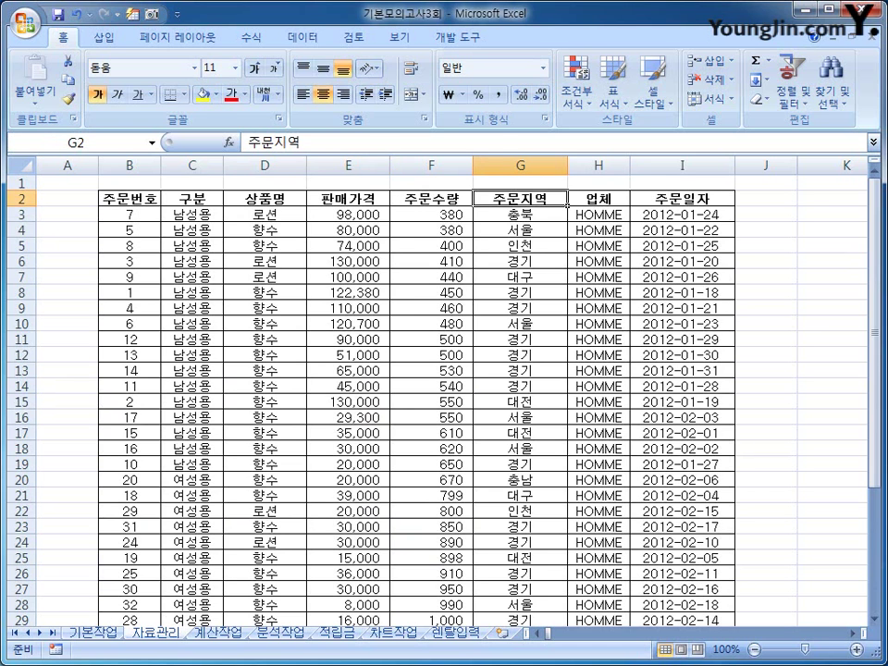
pyautogui.keyDown('ctrl'); pyautogui.click(520, 229); pyautogui.keyUp('ctrl')
pyautogui.hotkey('ctrl', 'c')
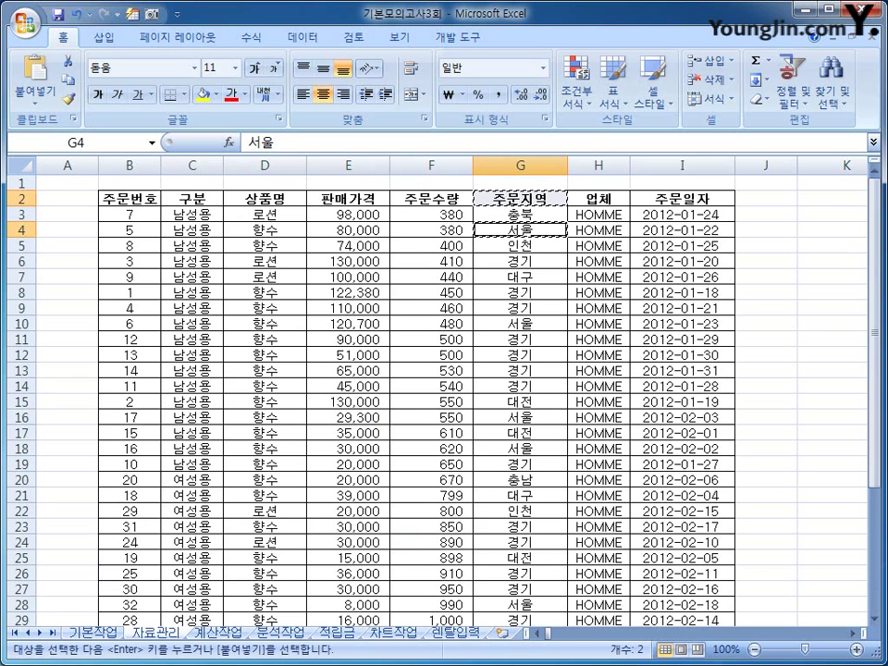
pyautogui.scroll(-7, 445, 389)
pyautogui.click(432, 433)
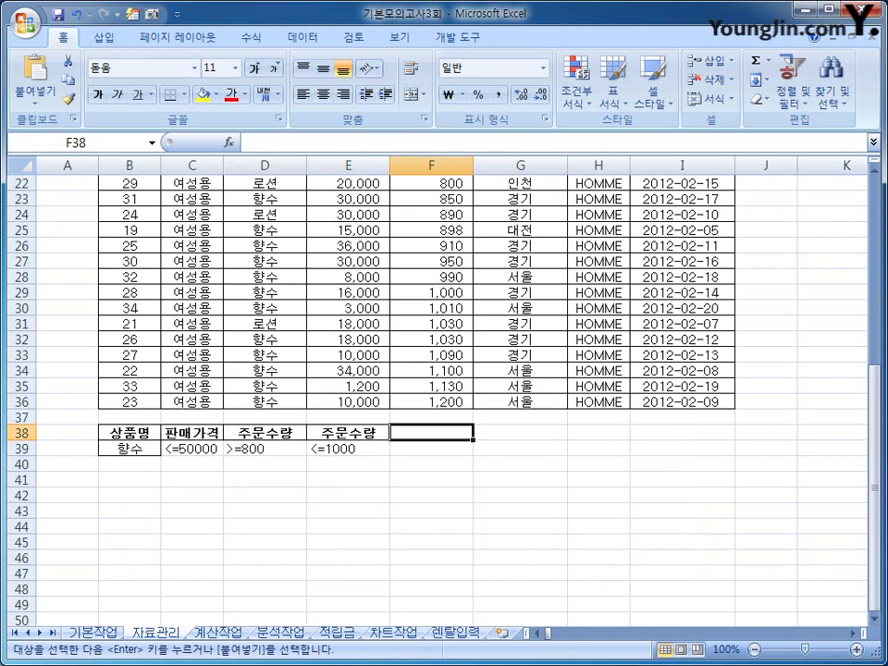
pyautogui.hotkey('ctrl', 'v')
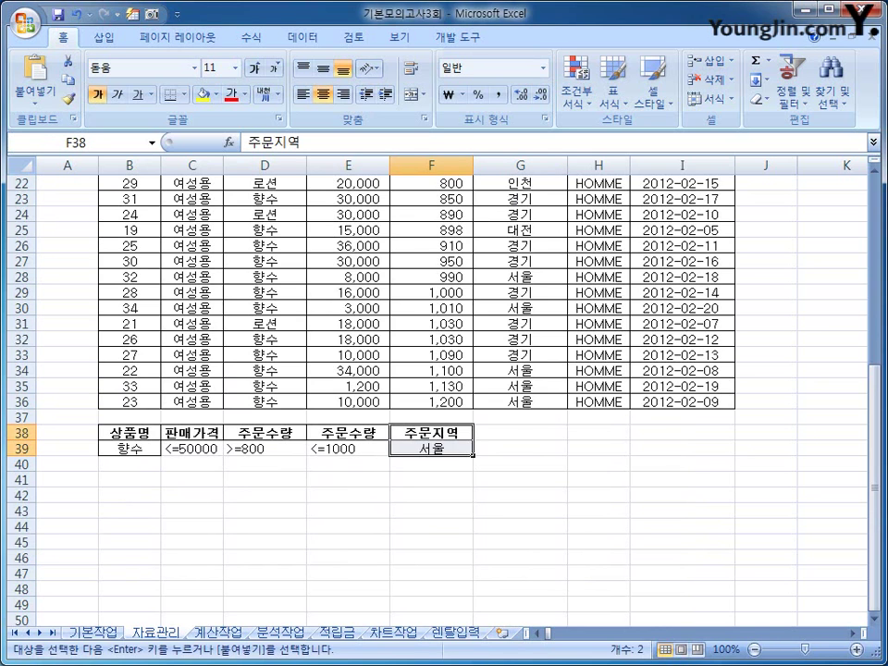
pyautogui.click(431, 447)
pyautogui.moveTo(431, 454)
pyautogui.mouseDown()
pyautogui.moveTo(435, 486)
pyautogui.moveTo(435, 470)
pyautogui.mouseUp()
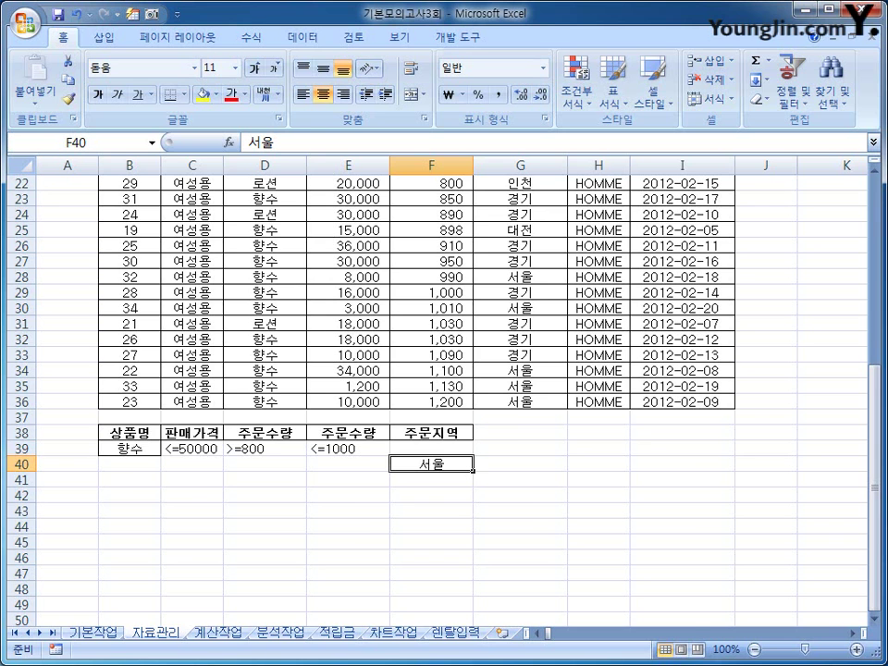
pyautogui.scroll(7, 435, 398)
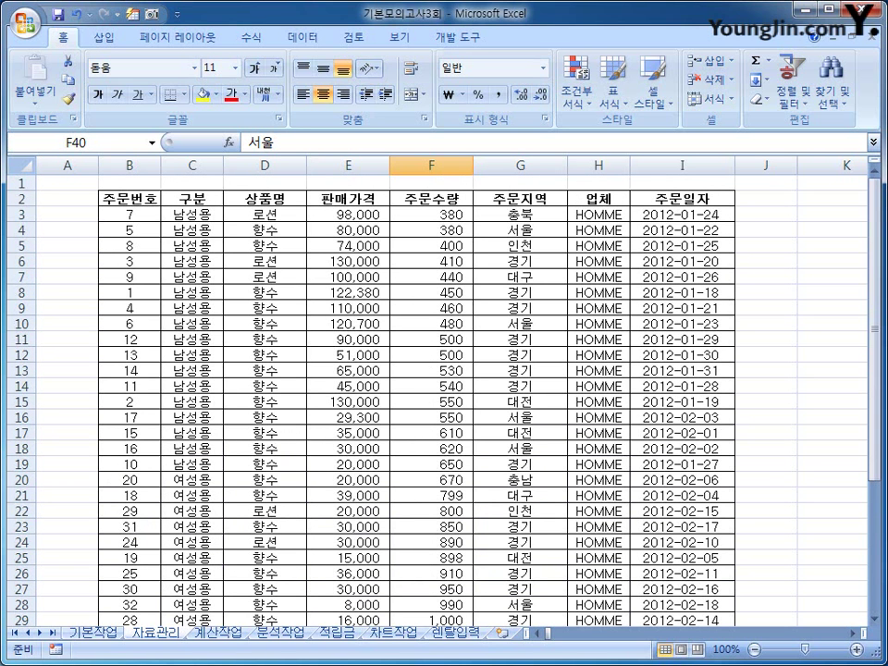
# - Copy headers 주문번호, 상품명, 판매가격, 주문수량, 주문지역, 주문일자 from row 2 into B43:G43
pyautogui.click(130, 198)
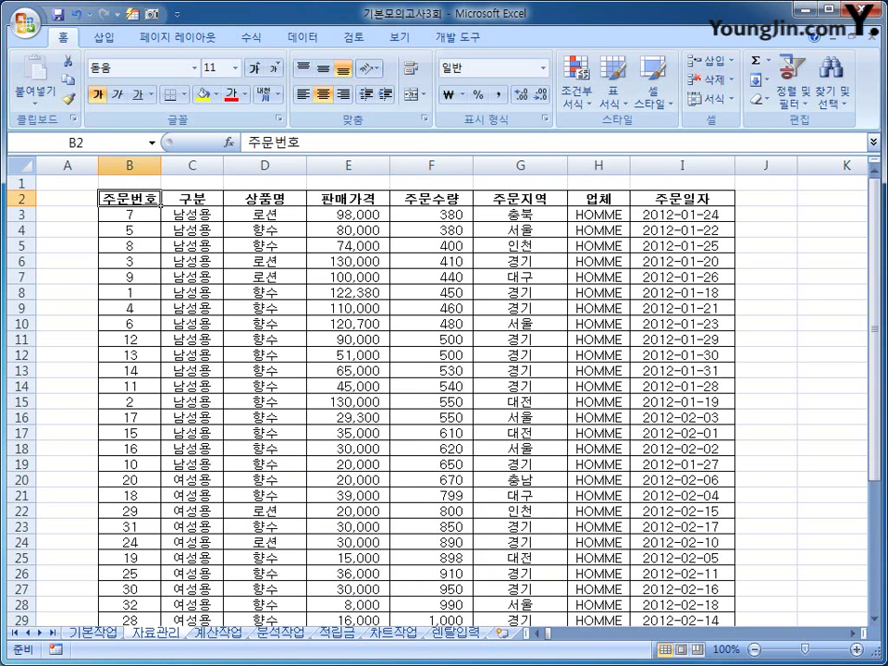
pyautogui.keyDown('ctrl'); pyautogui.click(264, 198); pyautogui.keyUp('ctrl')
pyautogui.keyDown('ctrl'); pyautogui.click(348, 198); pyautogui.keyUp('ctrl')
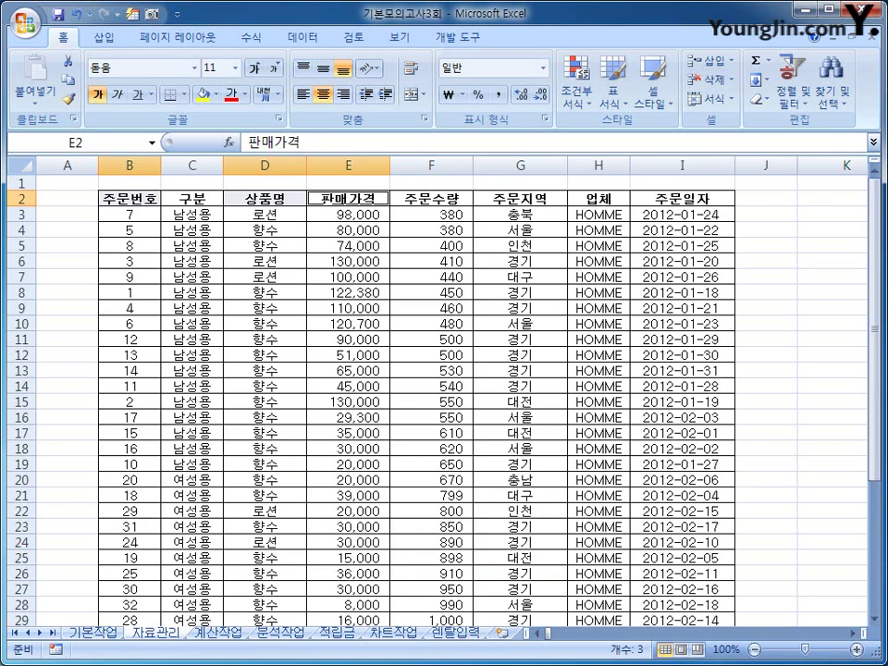
pyautogui.keyDown('ctrl'); pyautogui.click(431, 198); pyautogui.keyUp('ctrl')
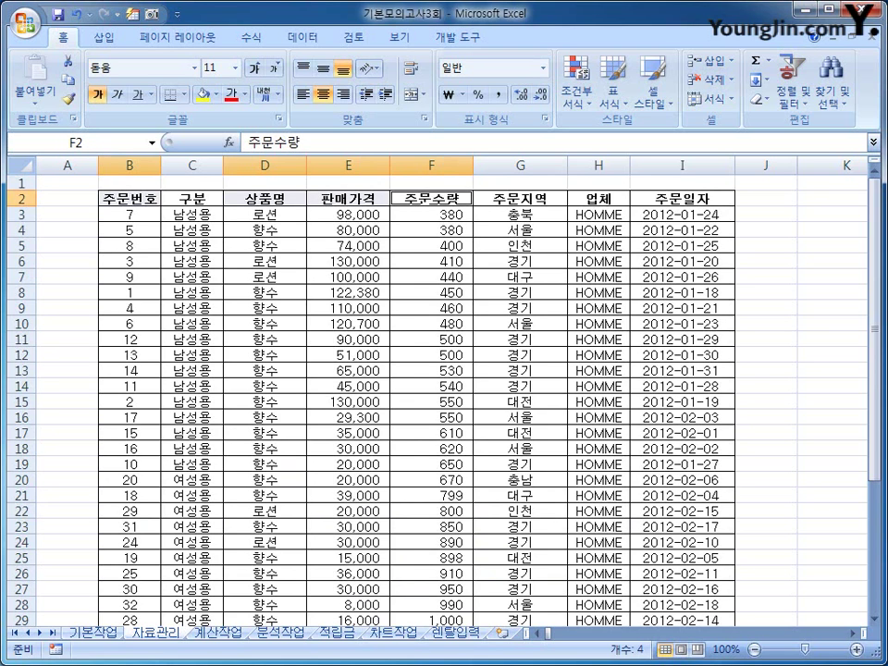
pyautogui.keyDown('ctrl'); pyautogui.click(520, 198); pyautogui.keyUp('ctrl')
pyautogui.keyDown('ctrl'); pyautogui.click(683, 199); pyautogui.keyUp('ctrl')
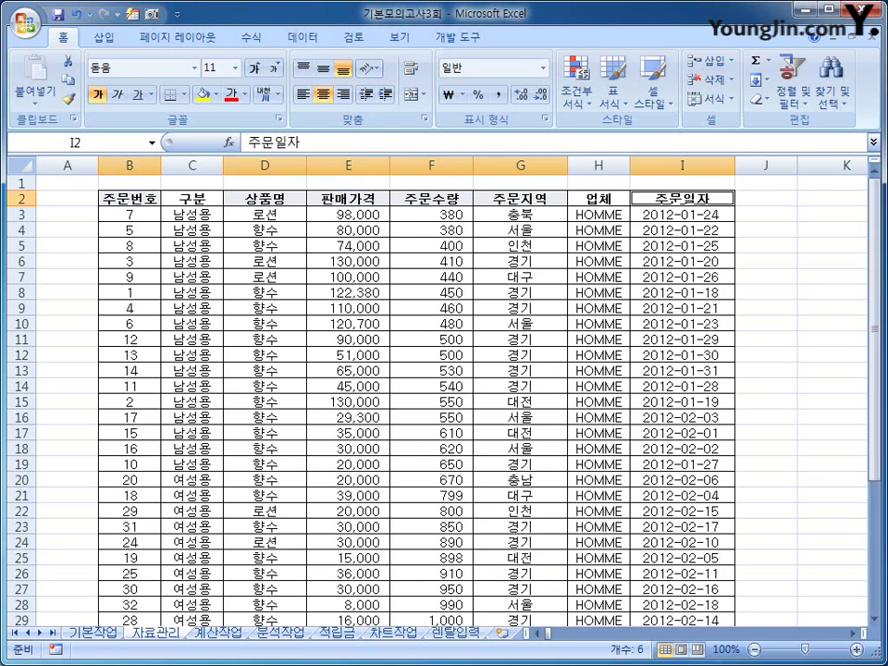
pyautogui.hotkey('ctrl', 'c')
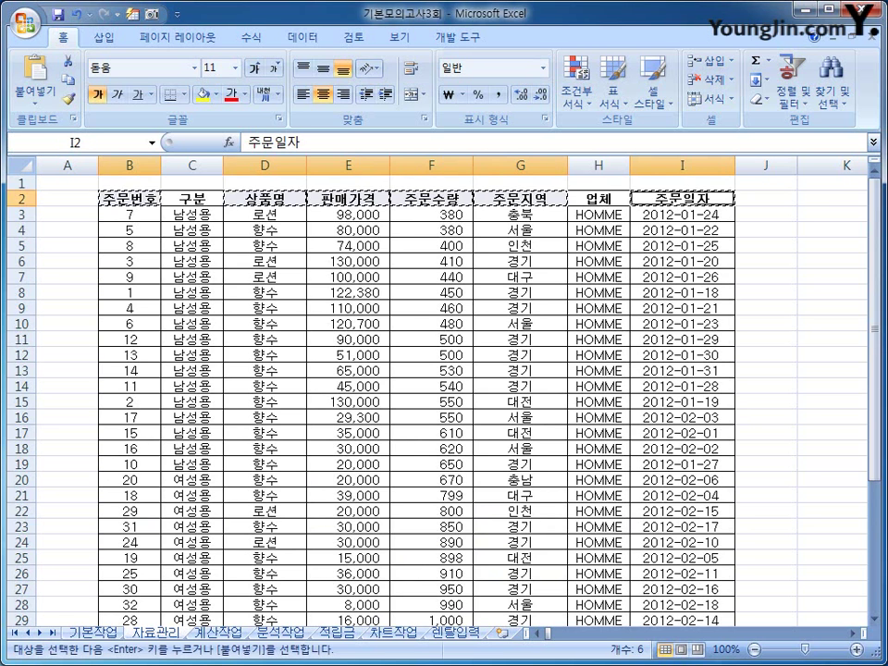
pyautogui.scroll(-9, 444, 389)
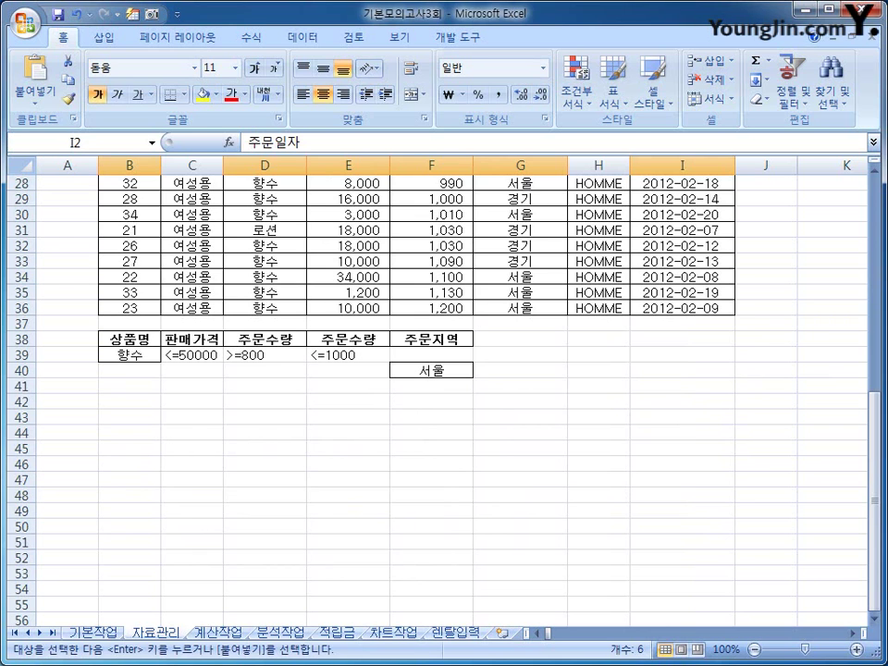
pyautogui.click(128, 417)
pyautogui.hotkey('ctrl', 'v')
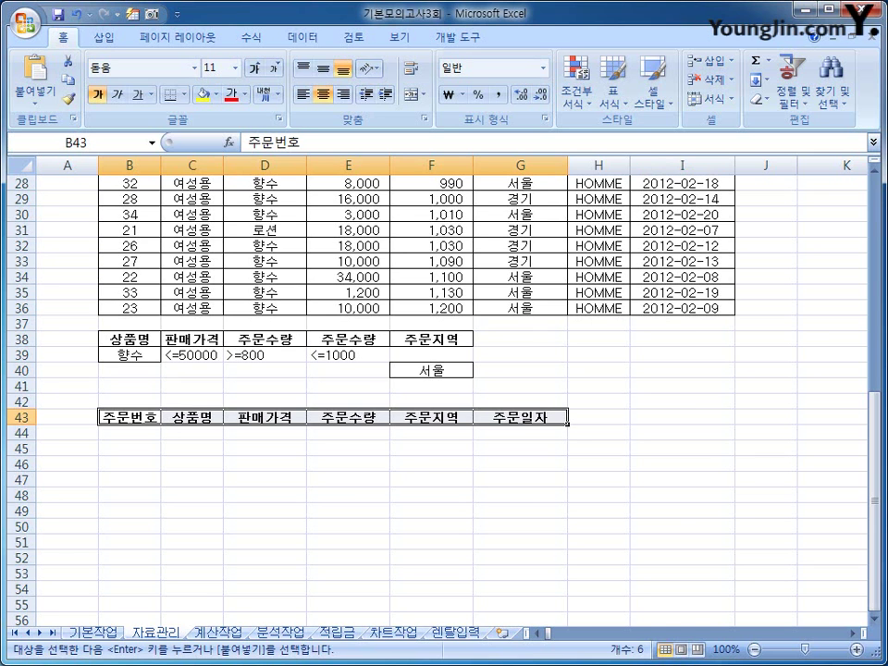
pyautogui.scroll(9, 444, 389)
pyautogui.click(191, 339)
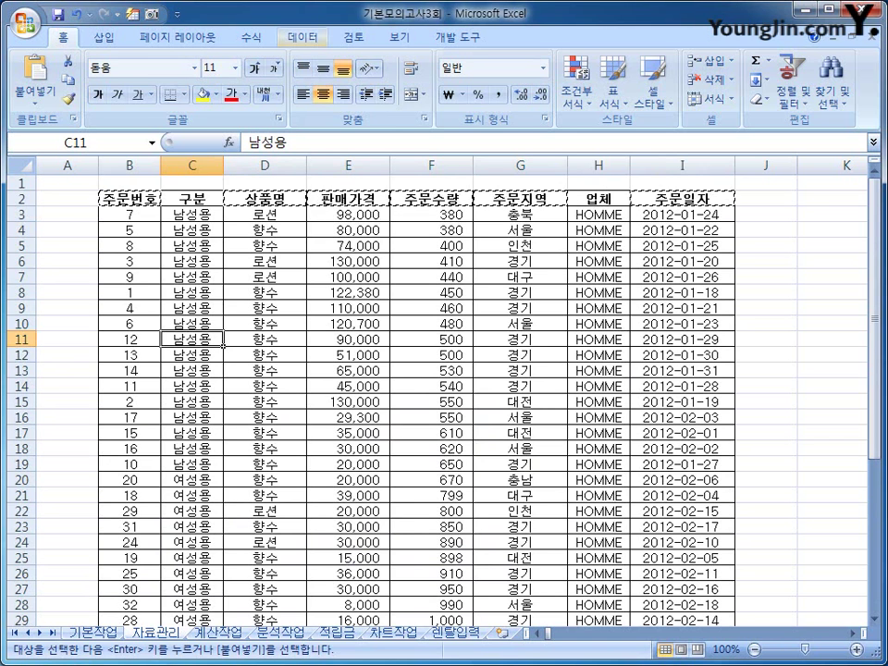
# - Run an Advanced Filter with criteria B38:F40, copying the results to the B43:G43 headings
pyautogui.click(303, 38)
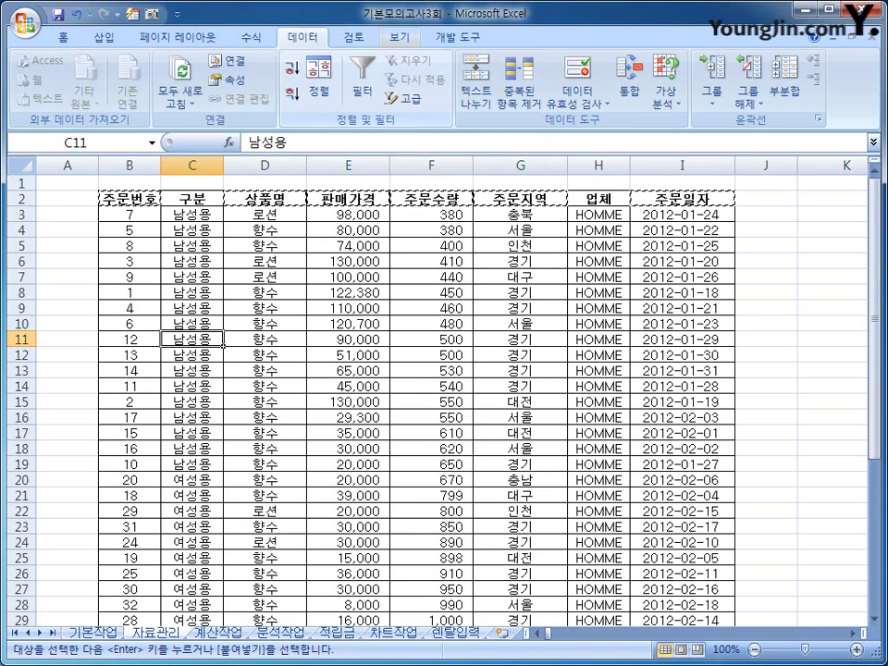
pyautogui.click(407, 98)
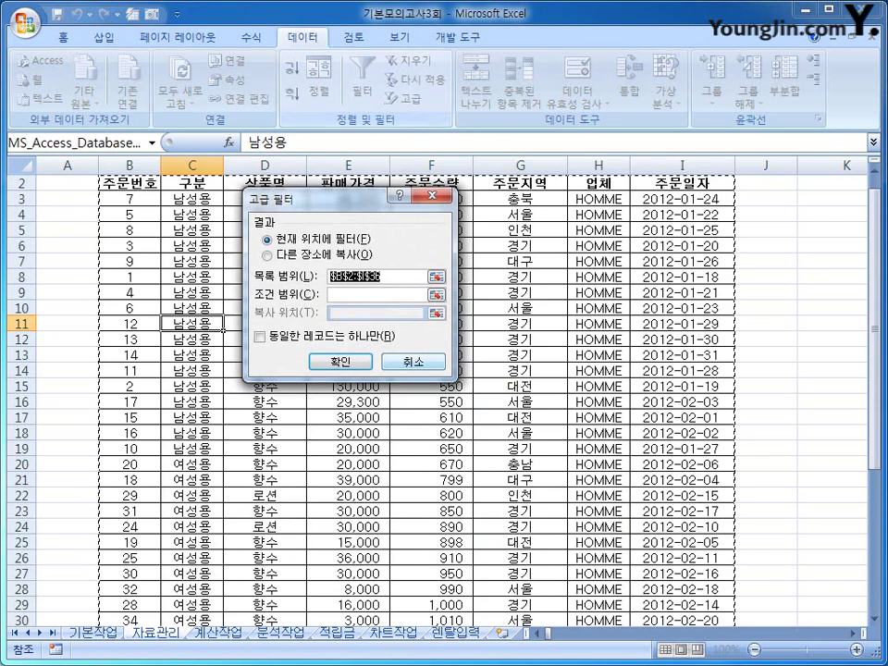
pyautogui.scroll(-2, 445, 398)
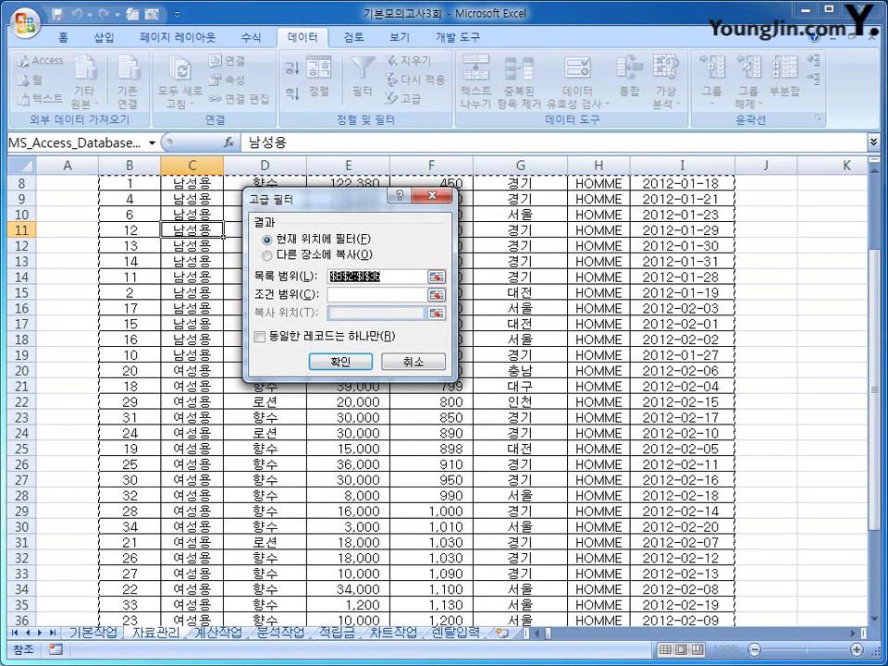
pyautogui.scroll(-3, 444, 398)
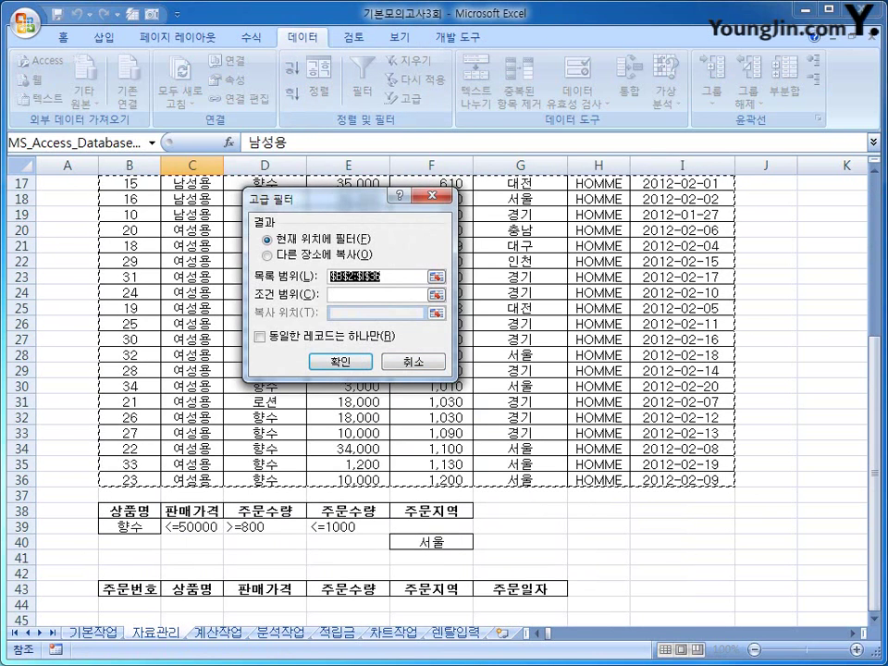
pyautogui.click(376, 294)
pyautogui.moveTo(130, 511); pyautogui.dragTo(472, 546)
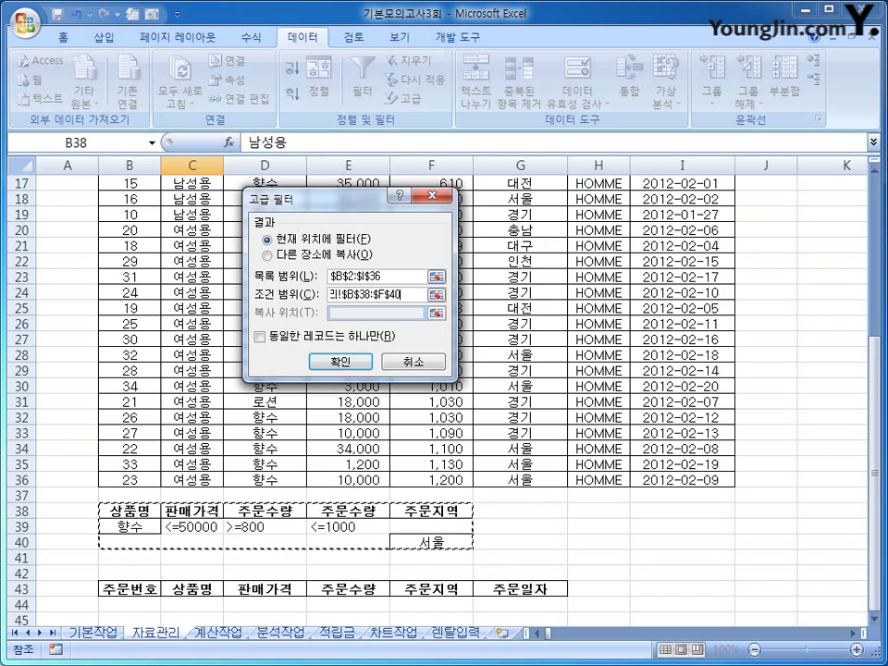
pyautogui.hotkey('alt', 'o')
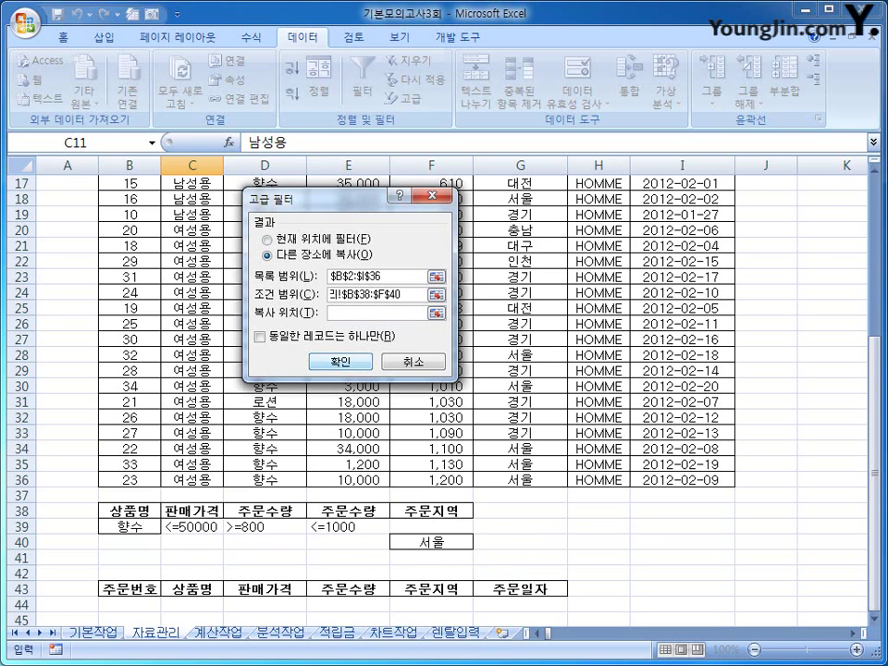
pyautogui.hotkey('alt', 't')
pyautogui.moveTo(129, 589); pyautogui.dragTo(556, 592)
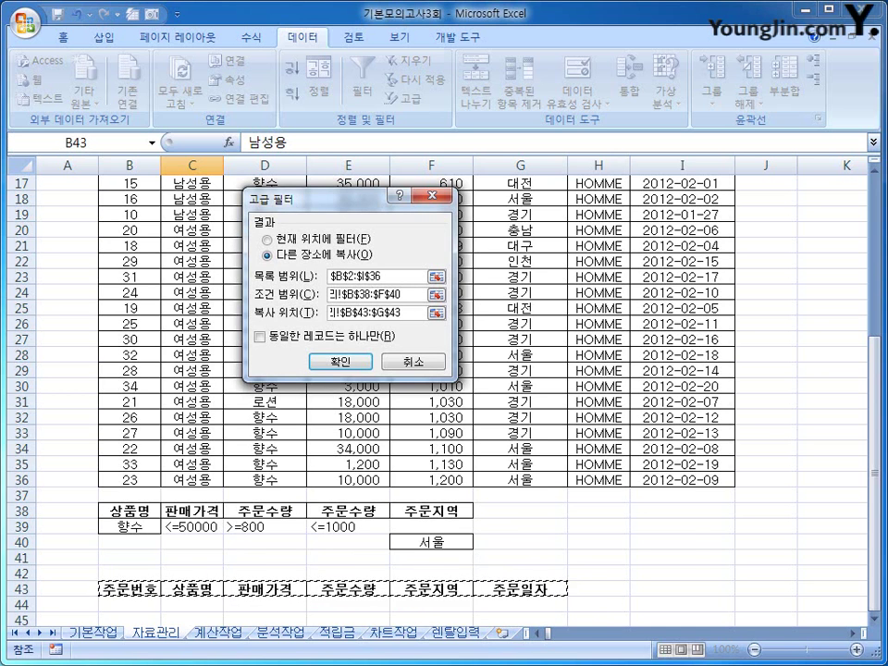
pyautogui.press('Return')
# - Review the filtered 향수 orders, checking the 서울 rows and the non-서울 rows 48–51
pyautogui.scroll(-8, 445, 389)
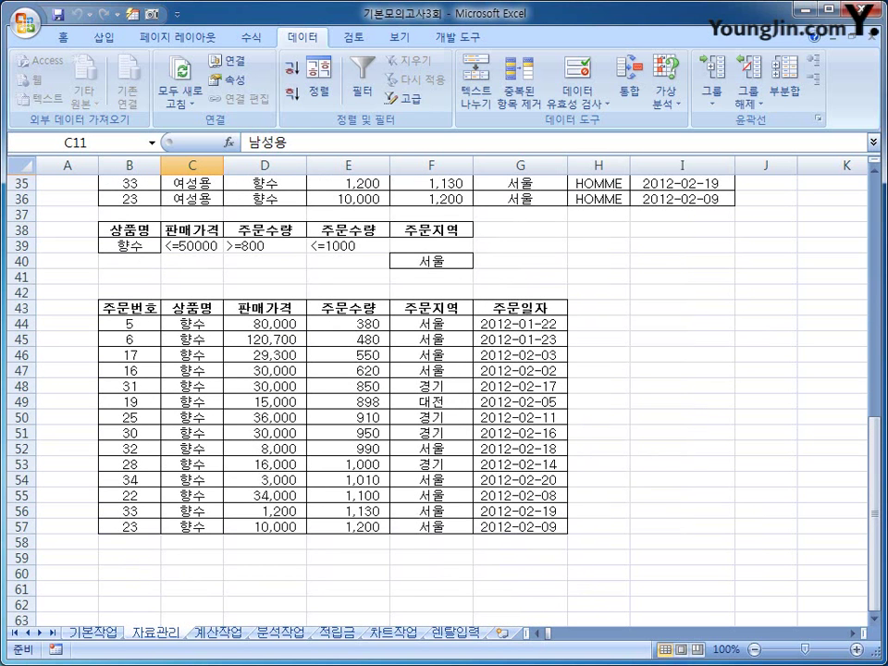
pyautogui.moveTo(431, 323); pyautogui.dragTo(431, 369)
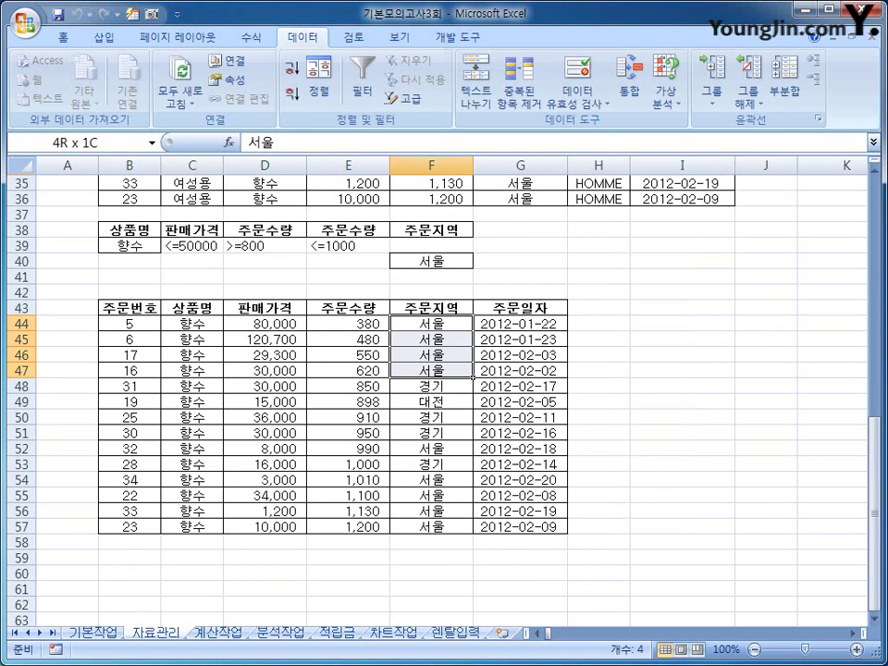
pyautogui.click(431, 448)
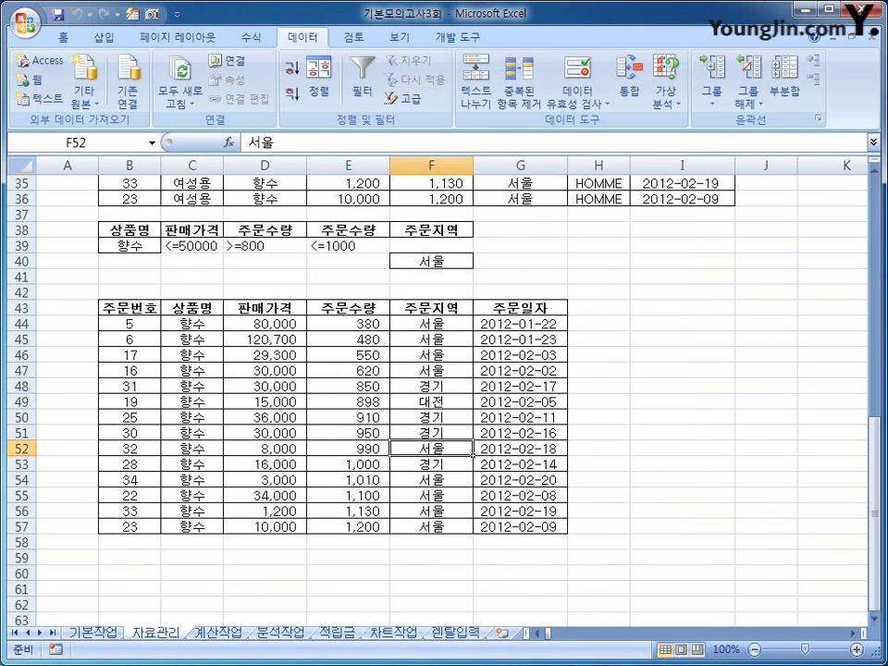
pyautogui.moveTo(431, 479); pyautogui.dragTo(432, 526)
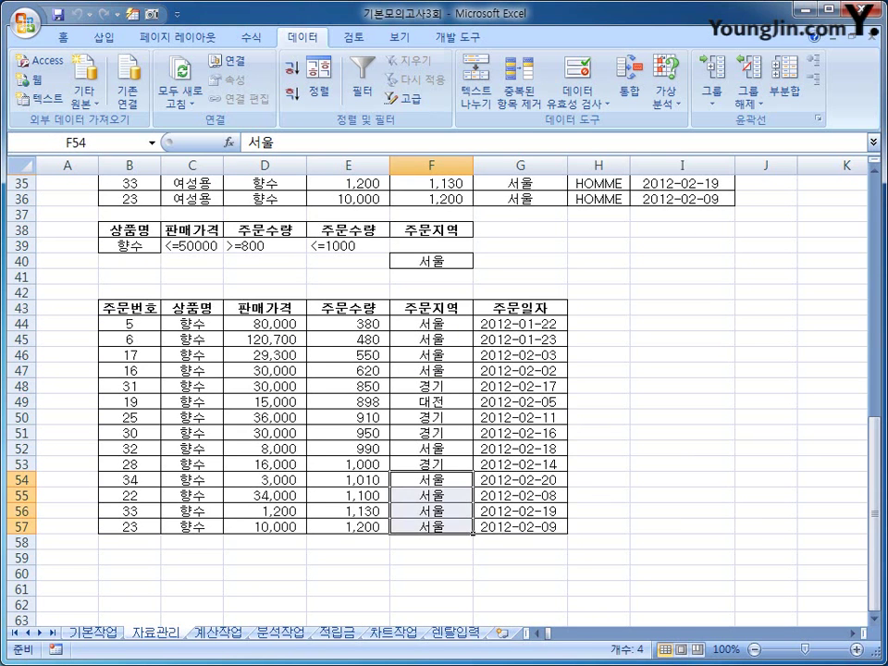
pyautogui.moveTo(130, 385); pyautogui.dragTo(520, 432)
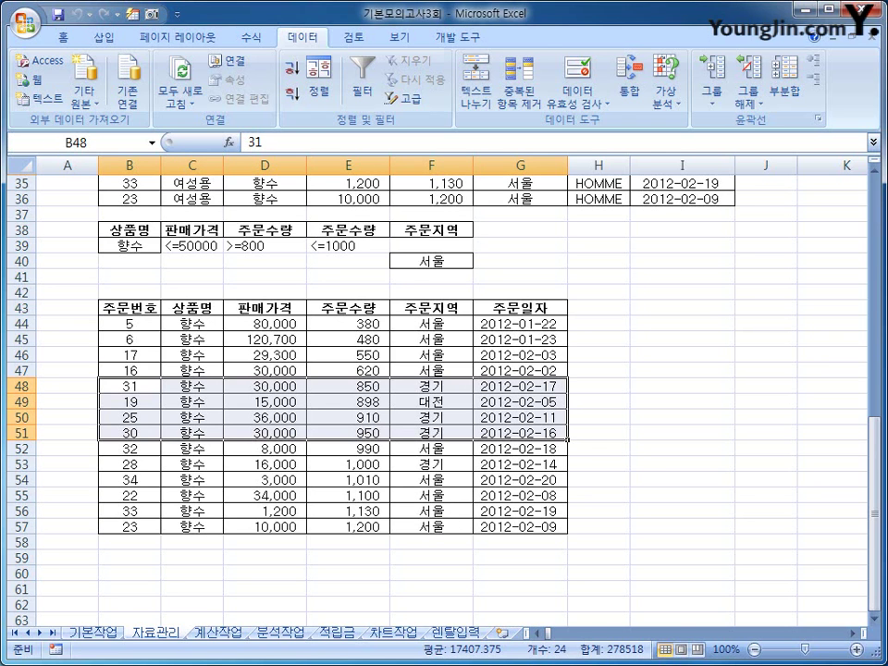
# - Select the whole 자료관리 order table B3:I36
pyautogui.hotkey('ctrl', 'pageup')
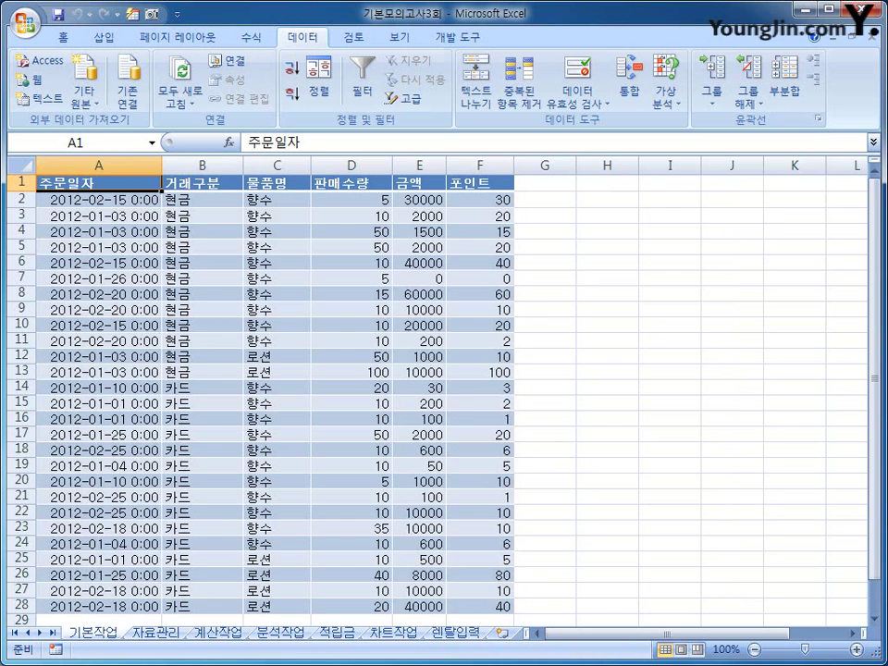
pyautogui.hotkey('ctrl', 'pagedown')
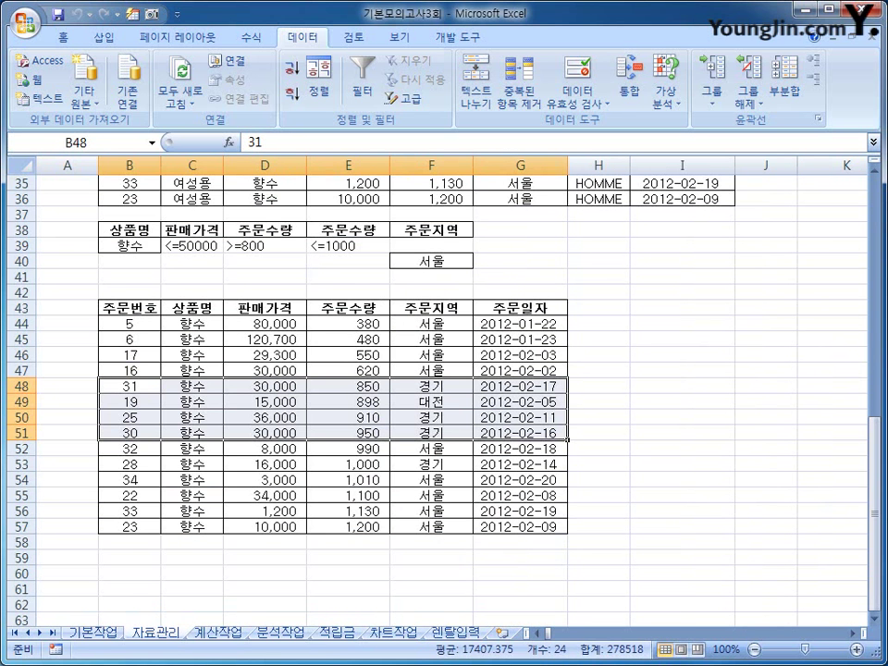
pyautogui.scroll(11, 416, 398)
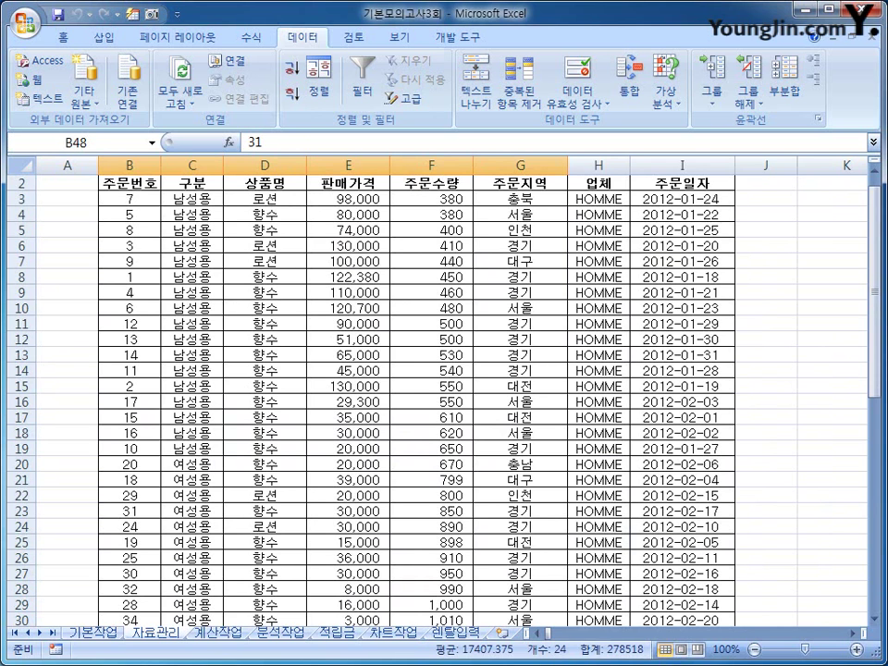
pyautogui.moveTo(129, 198); pyautogui.dragTo(778, 589)
pyautogui.scroll(3, 416, 398)
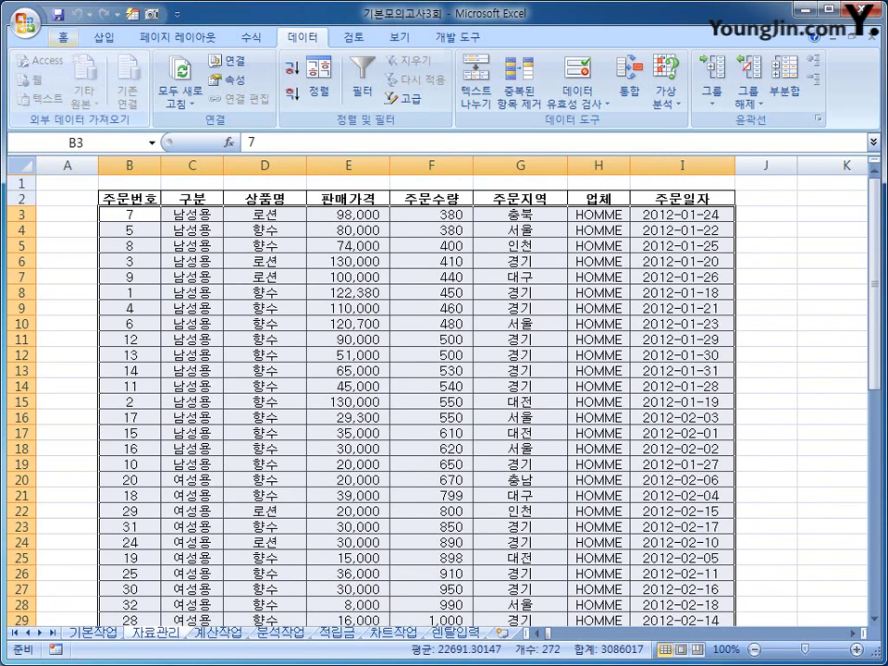
# - Start a new conditional formatting rule of the 'Use a formula' type
pyautogui.hotkey('alt', 'h')
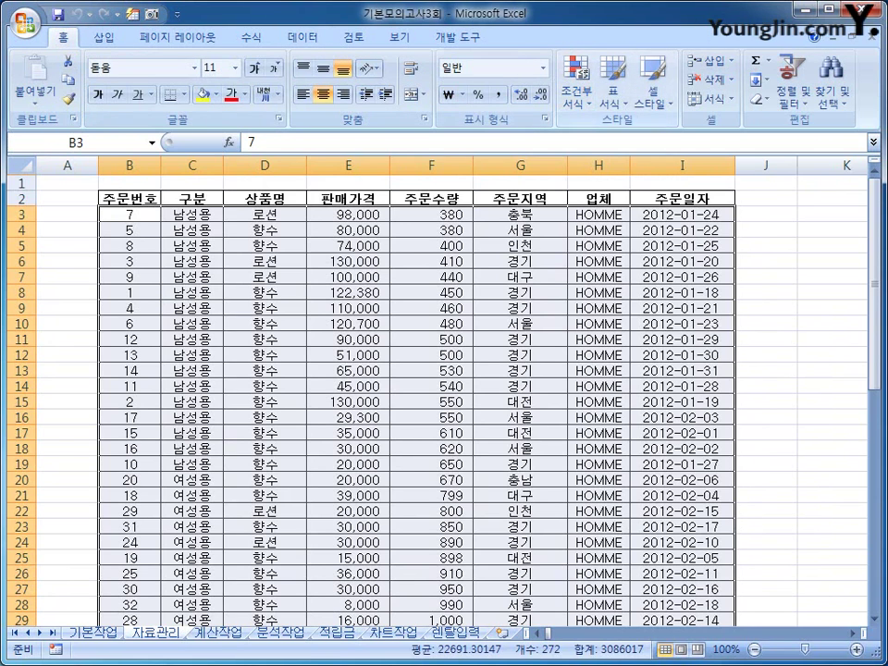
pyautogui.click(577, 91)
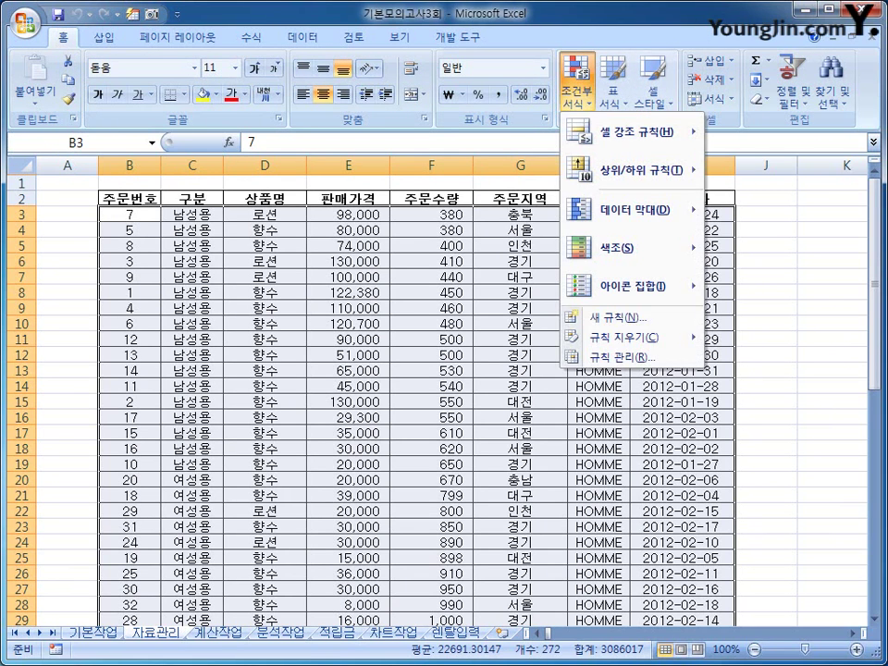
pyautogui.press('Return')
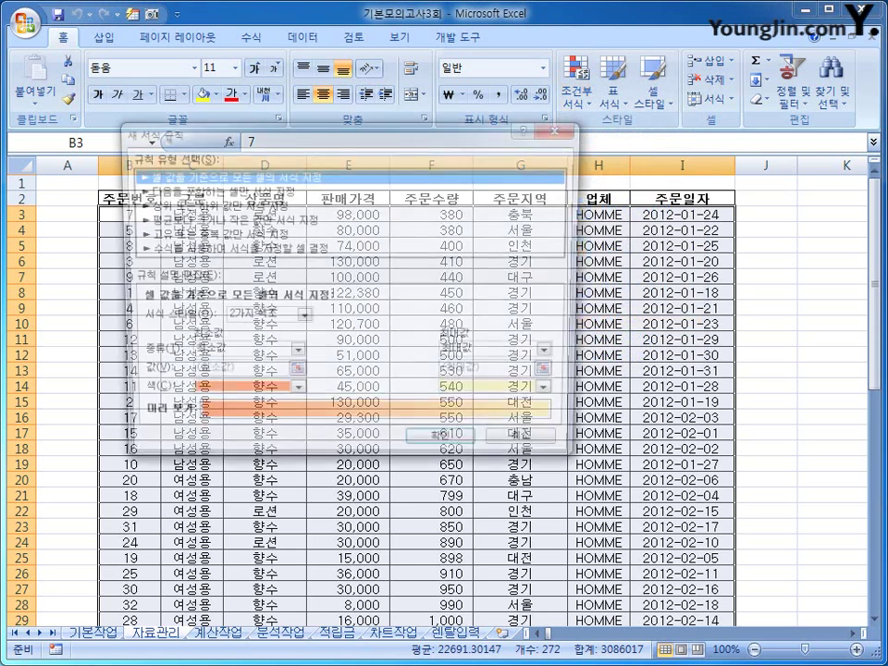
pyautogui.click(232, 249)
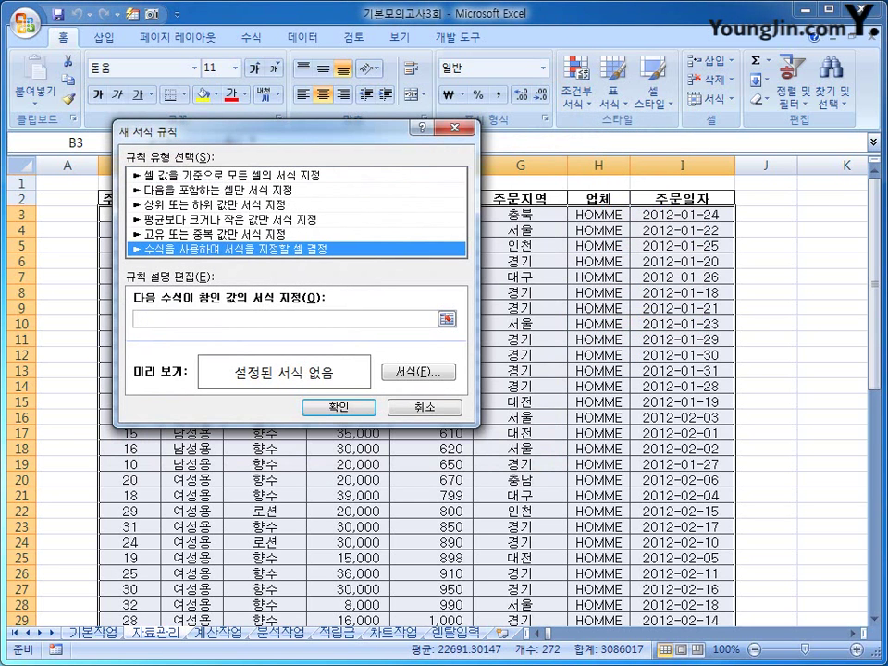
pyautogui.click(135, 318)
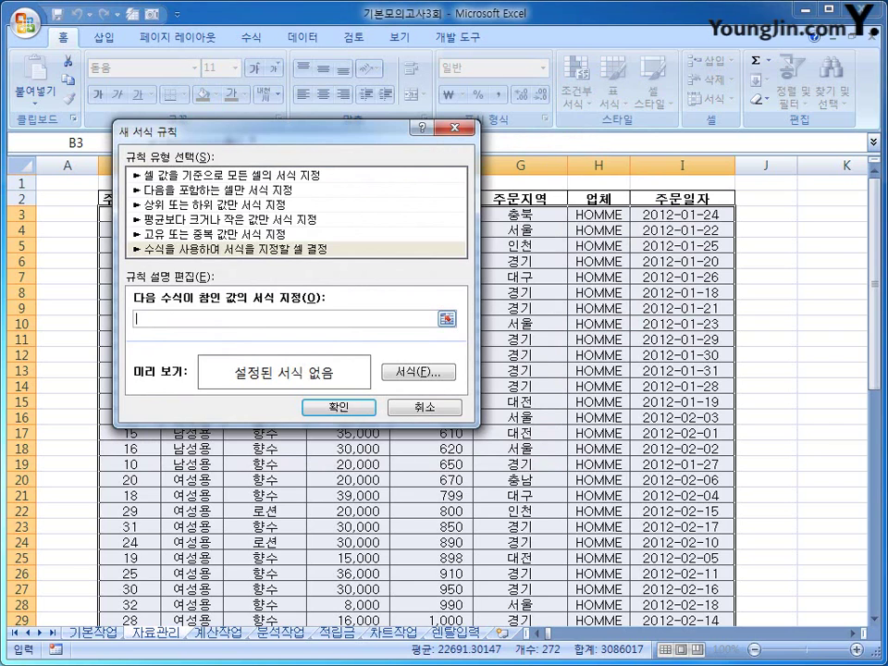
# - Begin the rule formula as =AND($G3, keeping the G3 row reference relative
pyautogui.write('ㅋ')
pyautogui.press('BackSpace')
pyautogui.write('=')
pyautogui.press('BackSpace')
pyautogui.write('and(')
pyautogui.moveTo(231, 131); pyautogui.dragTo(571, 278)
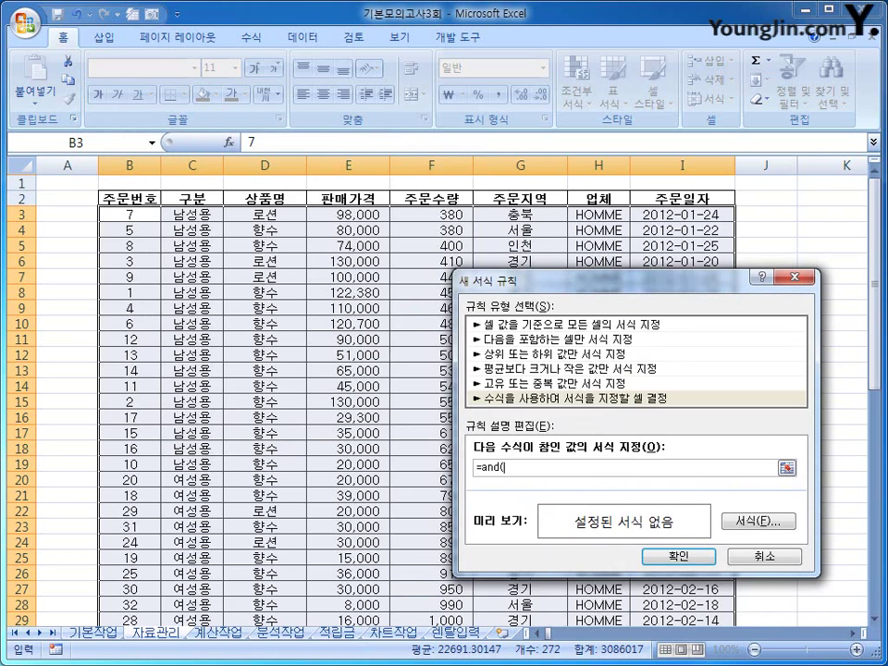
pyautogui.click(521, 213)
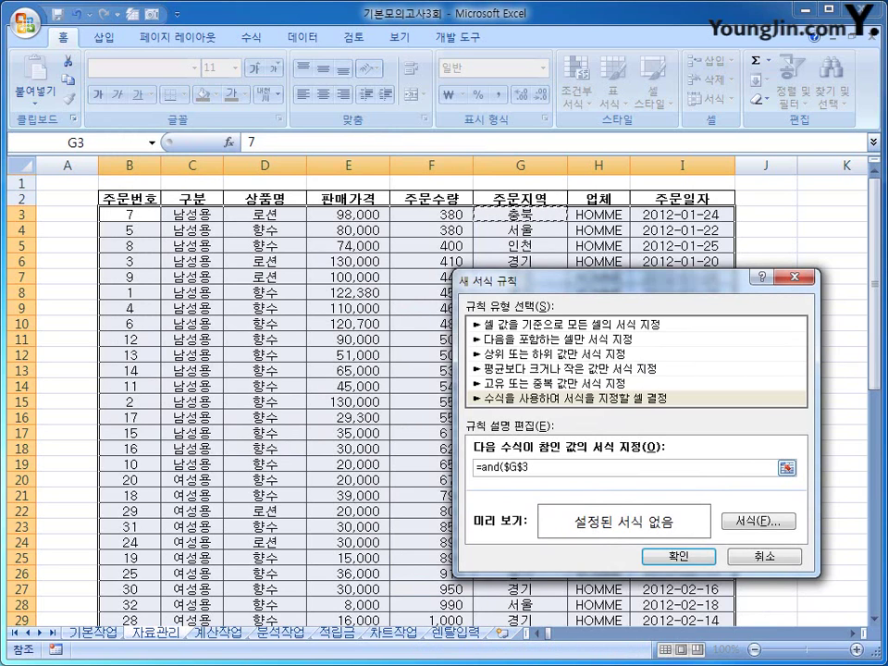
pyautogui.click(521, 467)
pyautogui.press('BackSpace')
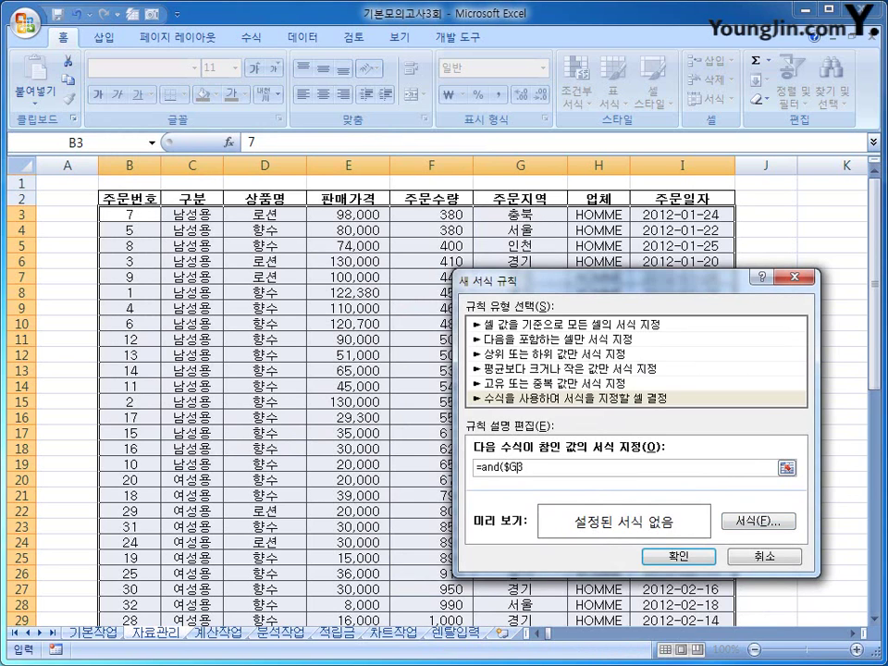
pyautogui.press('End')
# - Complete the formula with ="서울",MONTH($I3)=1) to flag January 서울 orders
pyautogui.write("='점")
pyautogui.write('울",')
pyautogui.press('Hangul')
pyautogui.press('Hangul')
pyautogui.write('month(')
pyautogui.click(682, 213)
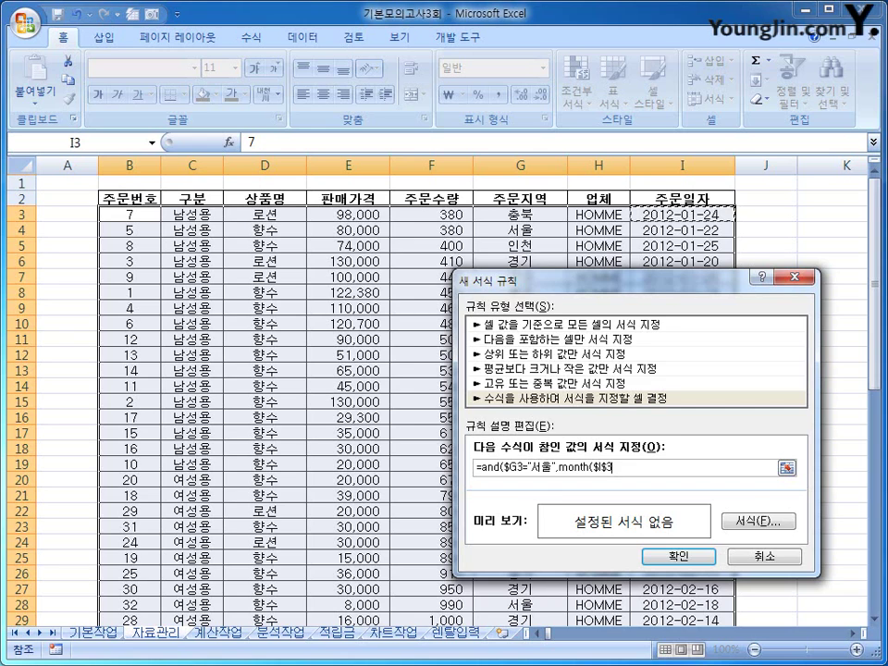
pyautogui.click(603, 468)
pyautogui.press('Delete')
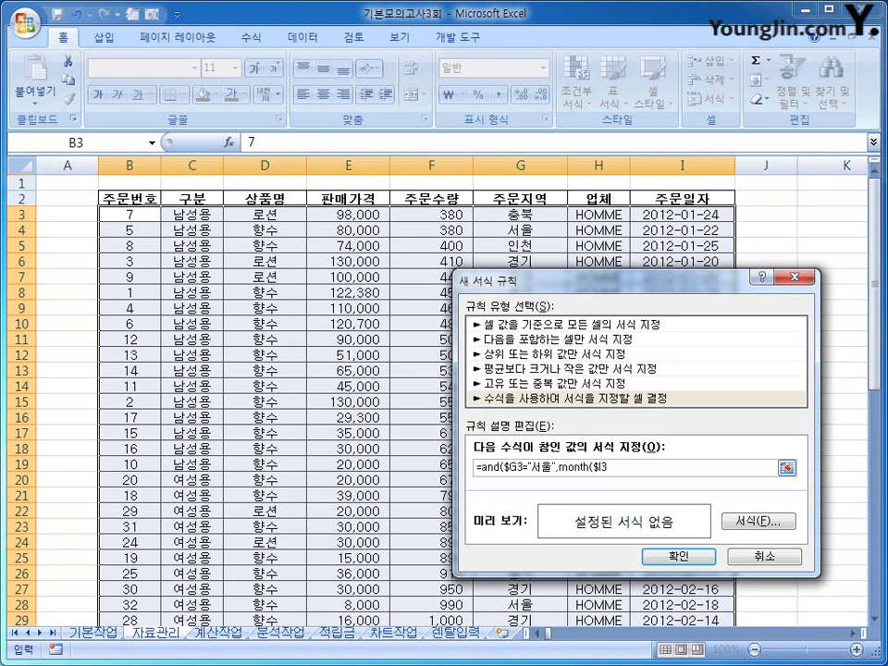
pyautogui.write(')=1)')
pyautogui.press('Tab')
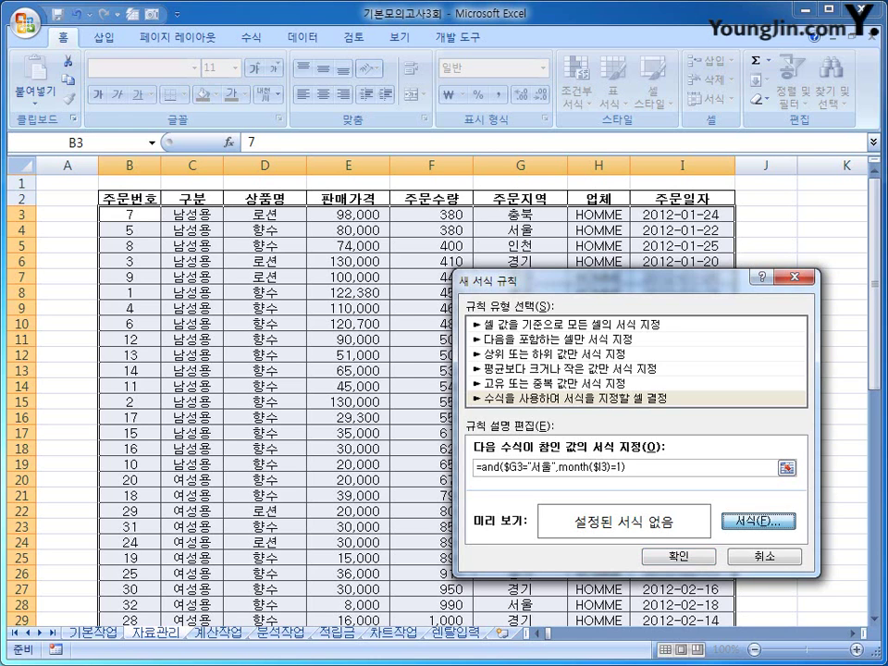
# - Give the rule a bold blue font format and apply it
pyautogui.press('Return')
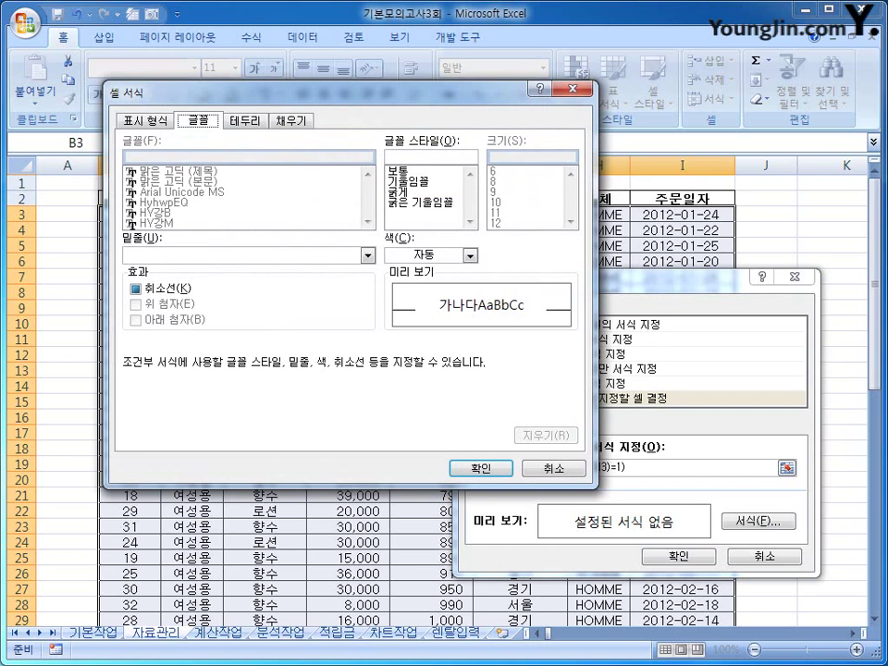
pyautogui.click(396, 191)
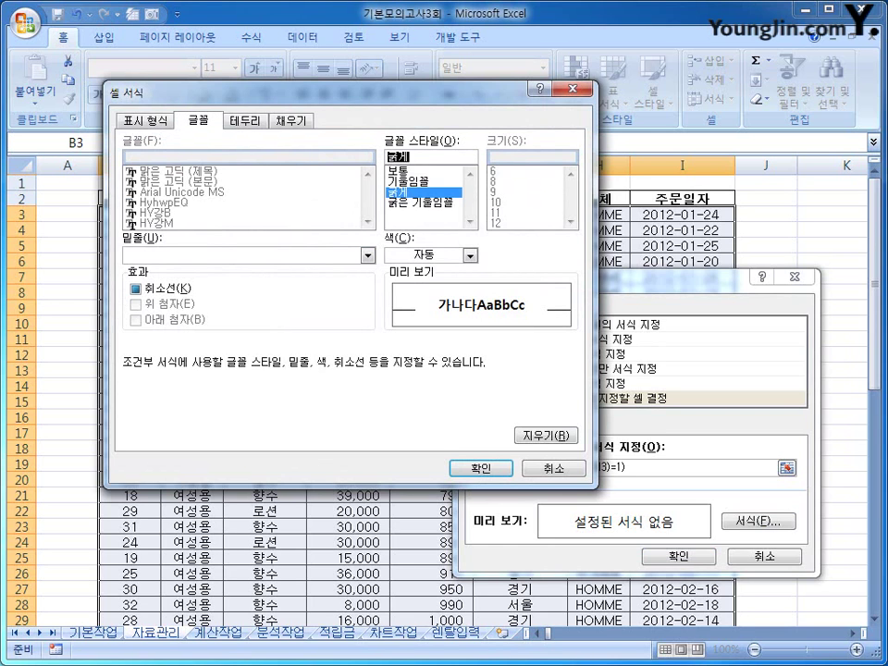
pyautogui.hotkey('alt', 'c')
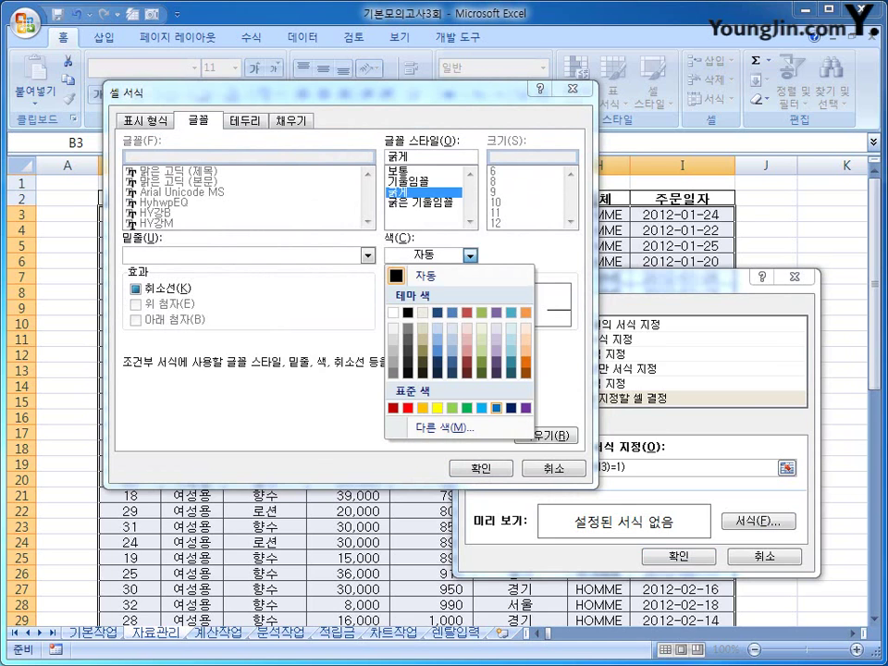
pyautogui.click(496, 408)
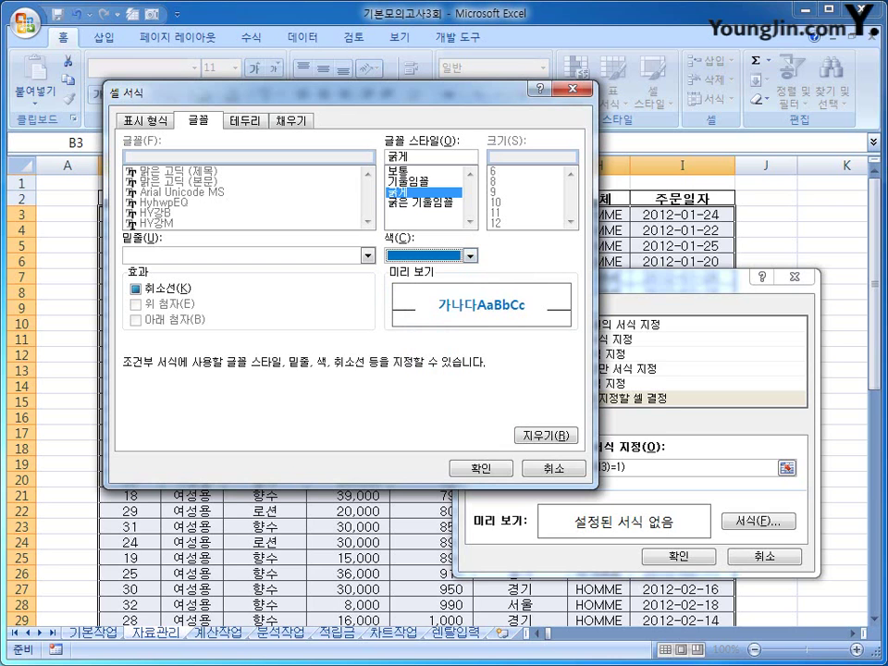
pyautogui.press('Return')
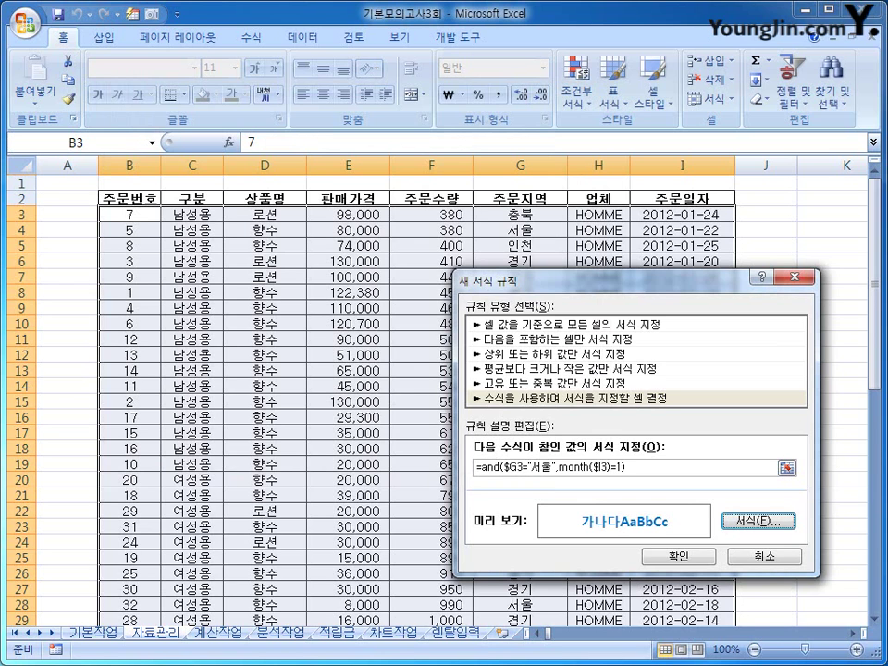
pyautogui.press('Return')
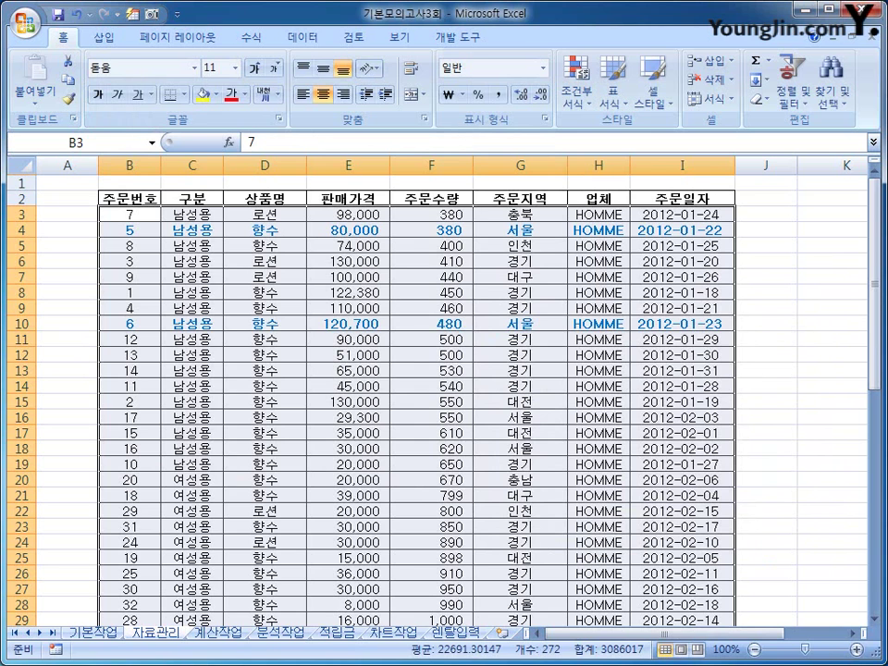
# - Check that rows 4 and 10 now show in bold blue, then return to A1
pyautogui.click(520, 229)
pyautogui.click(682, 229)
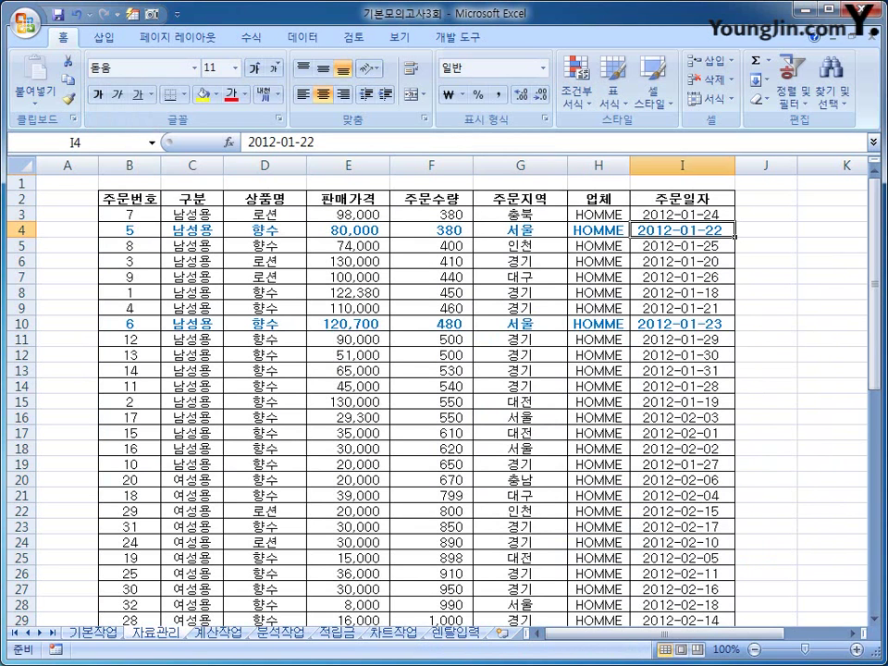
pyautogui.moveTo(520, 324); pyautogui.dragTo(682, 324)
pyautogui.scroll(-4, 444, 388)
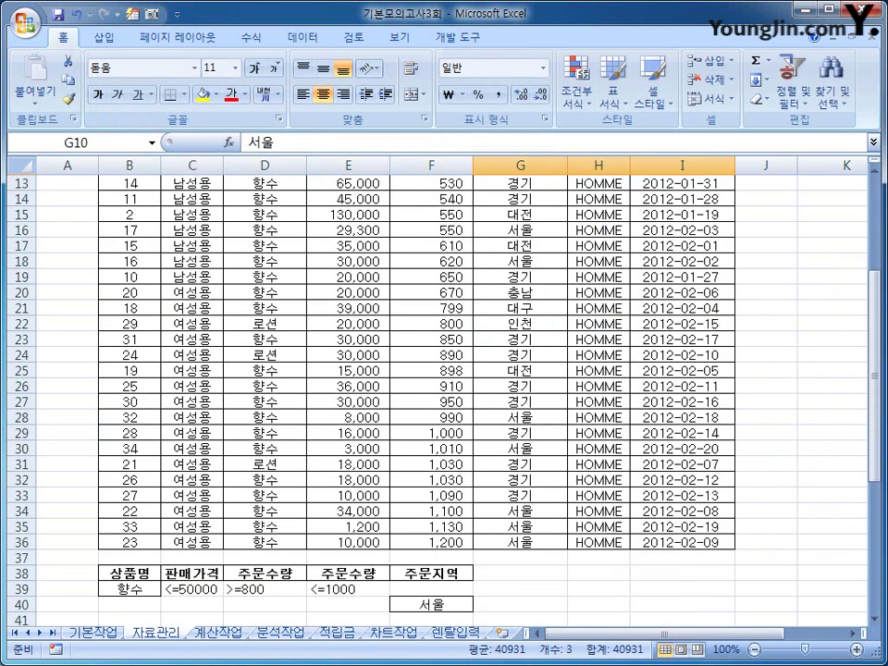
pyautogui.scroll(4, 444, 389)
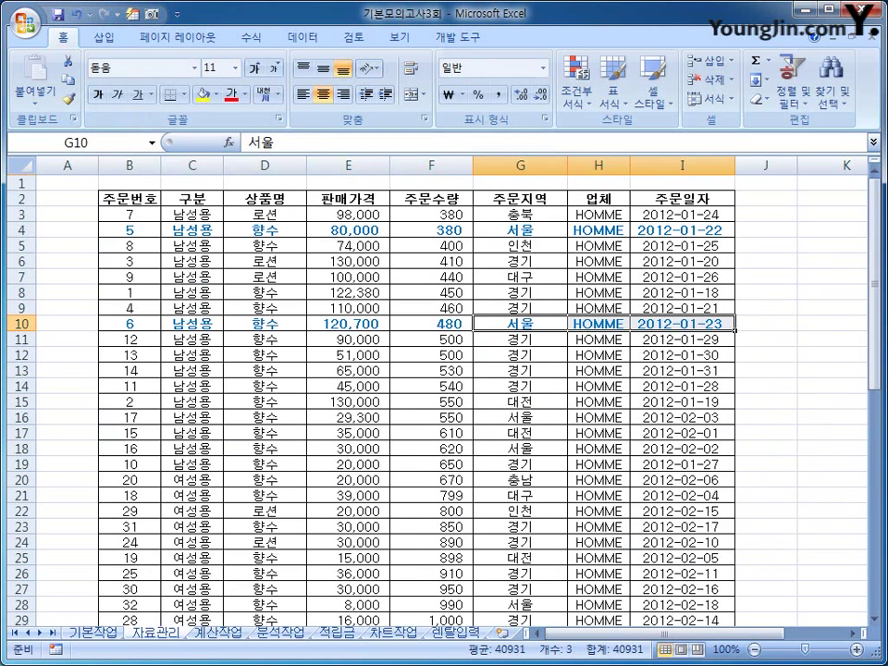
pyautogui.click(66, 182)
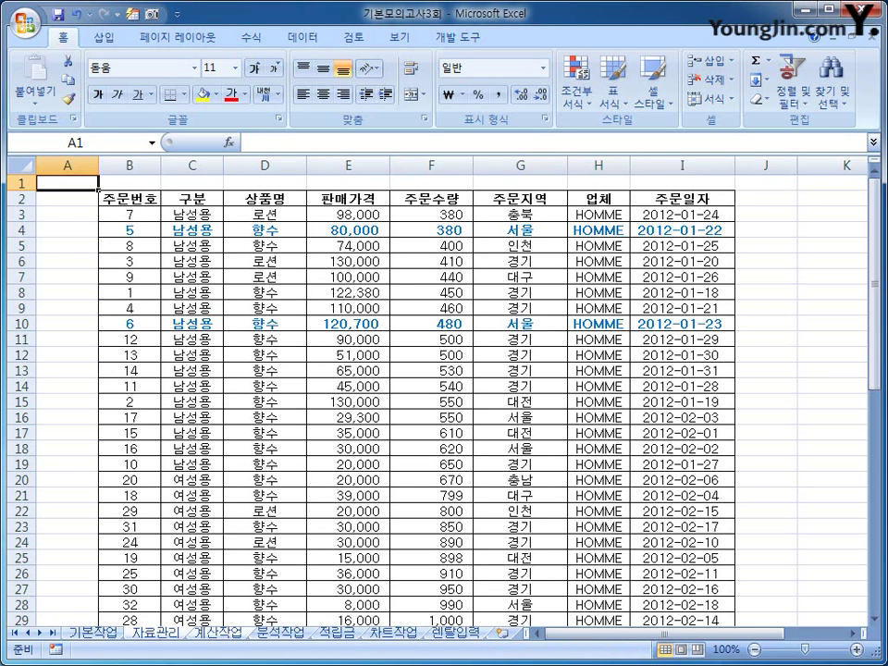
# - Switch to 계산작업 and look over the quarter headers, result cells L5:M7 and 분류 column
pyautogui.hotkey('ctrl', 'pagedown')
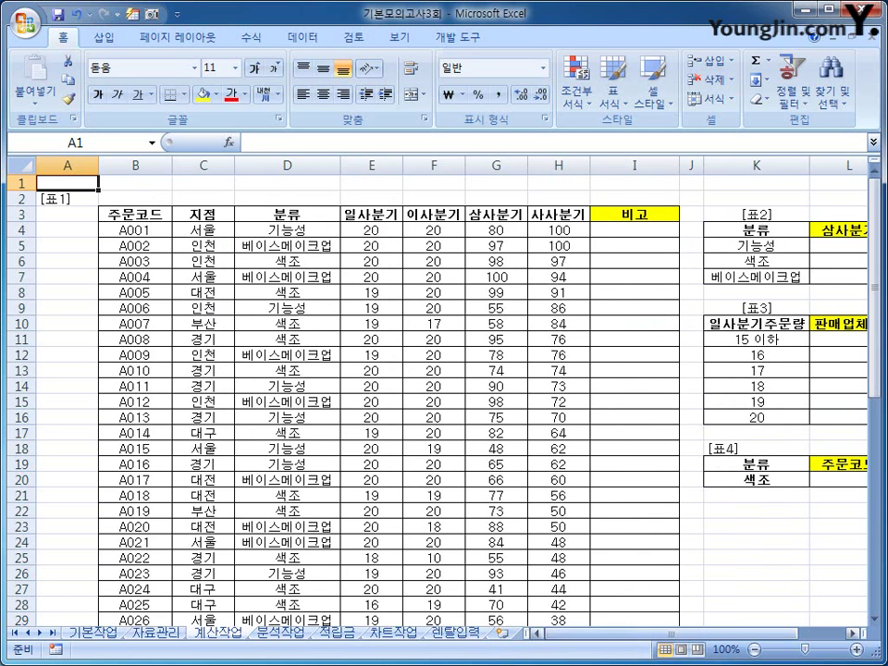
pyautogui.hscroll(2, 445, 388)
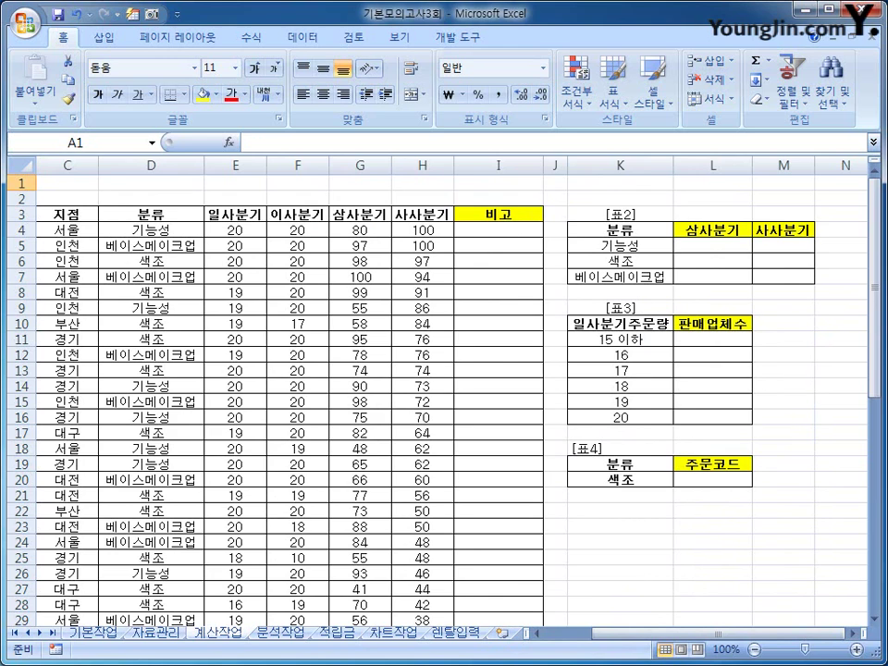
pyautogui.moveTo(712, 229); pyautogui.dragTo(783, 230)
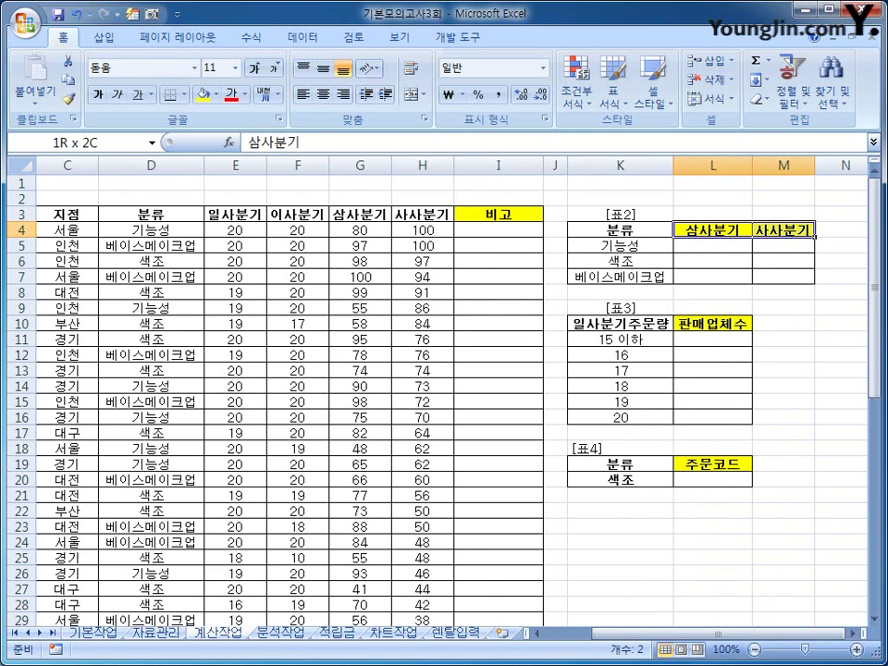
pyautogui.moveTo(712, 246); pyautogui.dragTo(796, 276)
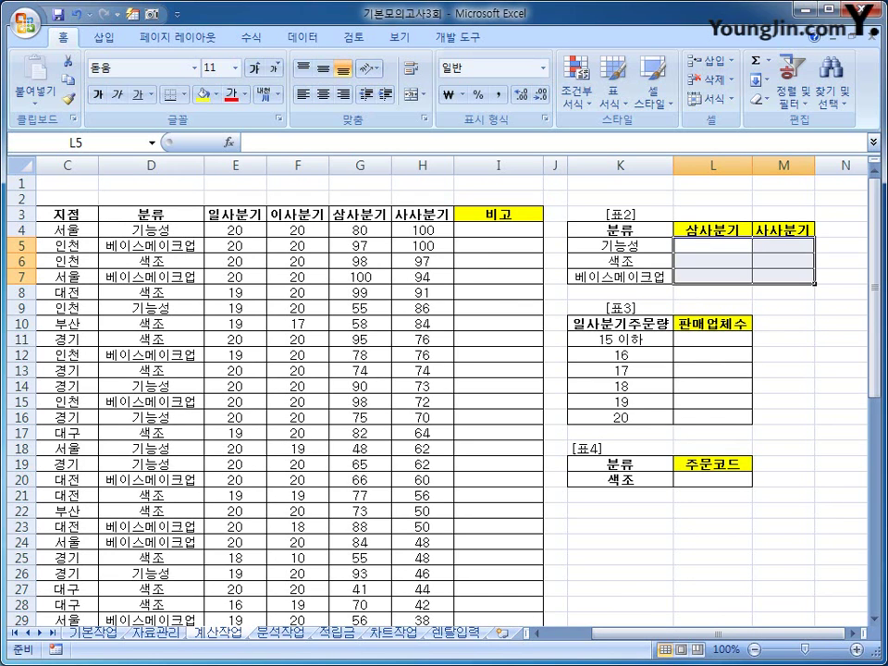
pyautogui.moveTo(151, 214); pyautogui.dragTo(197, 626)
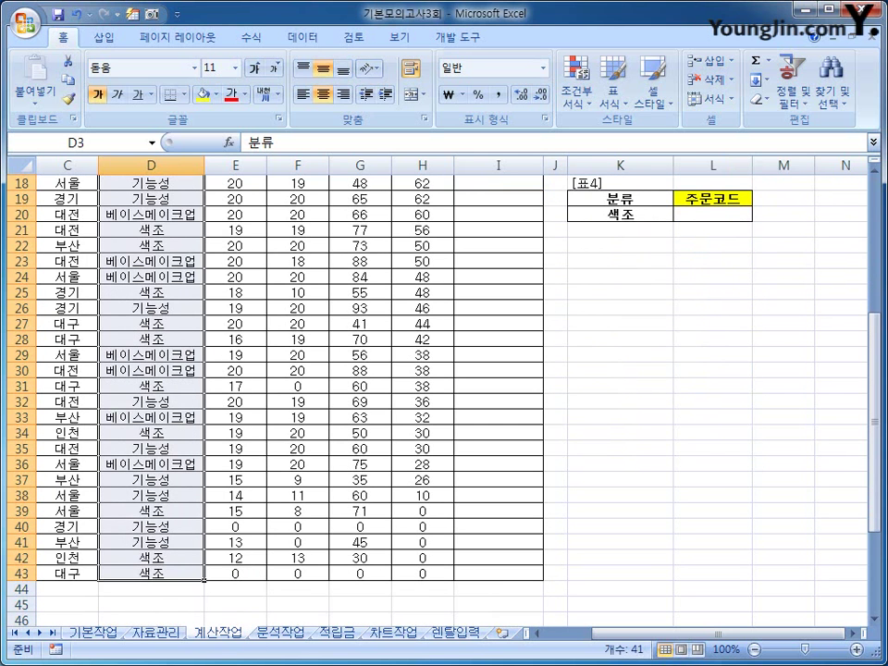
# - Review the category labels K5:K7 and the 삼사분기 values in column G, then select L5
pyautogui.scroll(5, 278, 398)
pyautogui.moveTo(620, 245); pyautogui.dragTo(620, 275)
pyautogui.click(384, 232)
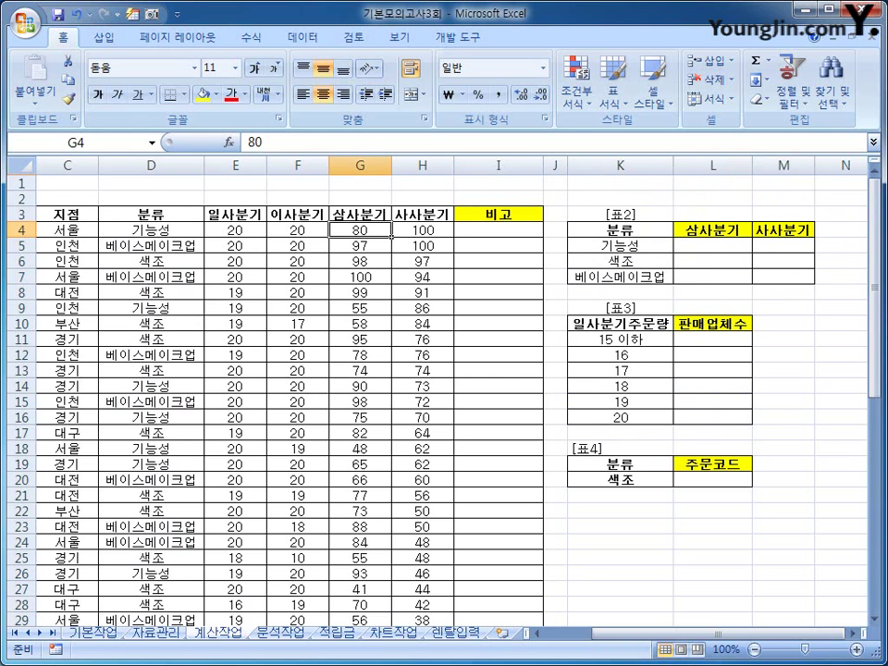
pyautogui.moveTo(384, 233); pyautogui.dragTo(393, 620)
pyautogui.scroll(4, 389, 417)
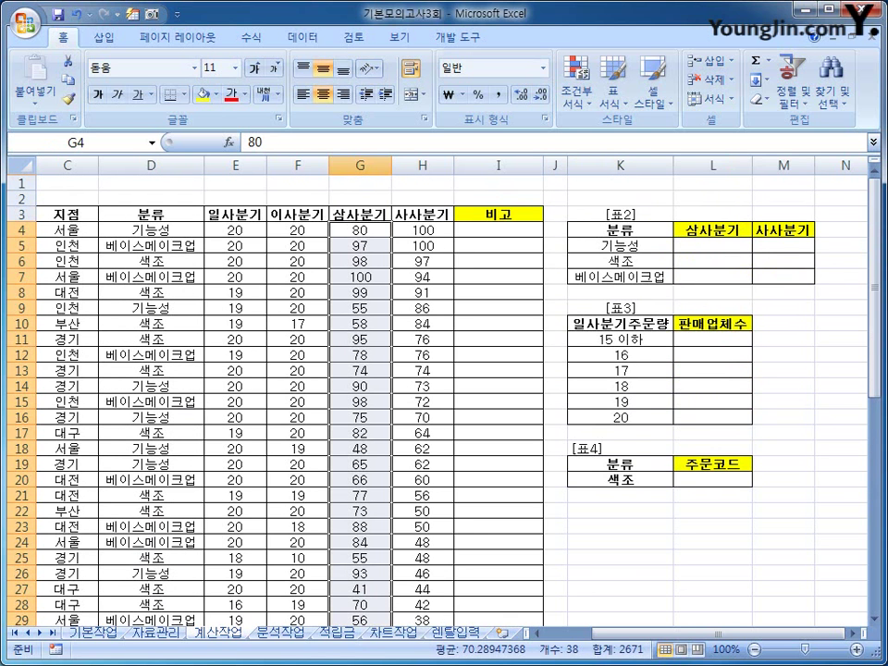
pyautogui.click(712, 245)
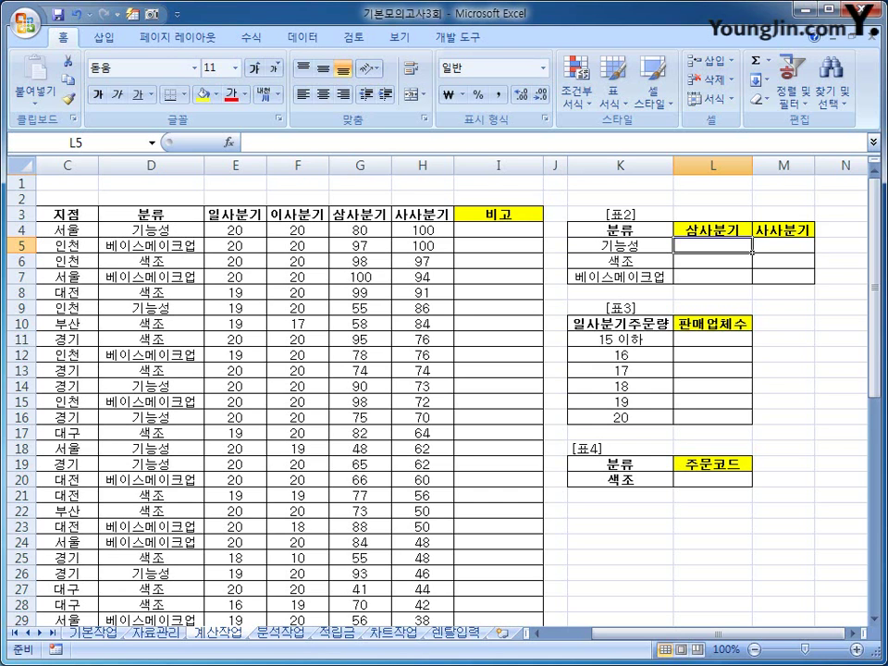
# - Insert AVERAGEIF in L5 with the absolute category range $D$4:$D$43
pyautogui.click(251, 37)
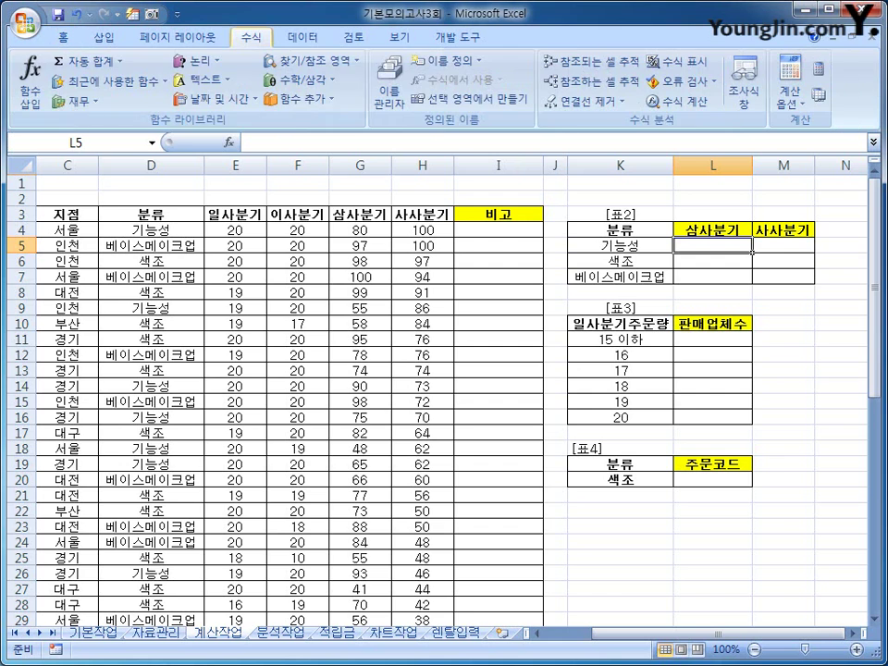
pyautogui.click(298, 98)
pyautogui.moveTo(301, 120)
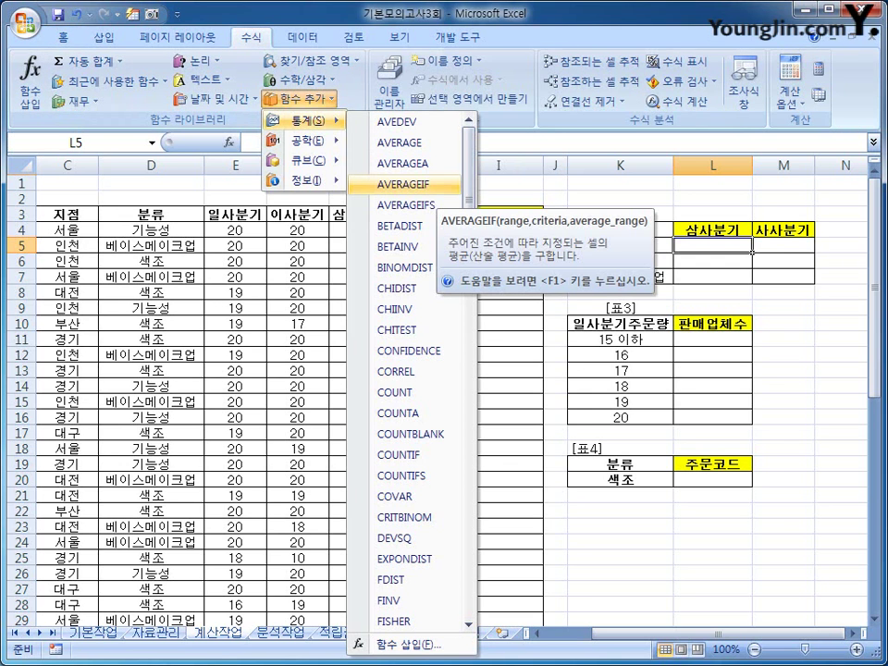
pyautogui.click(404, 184)
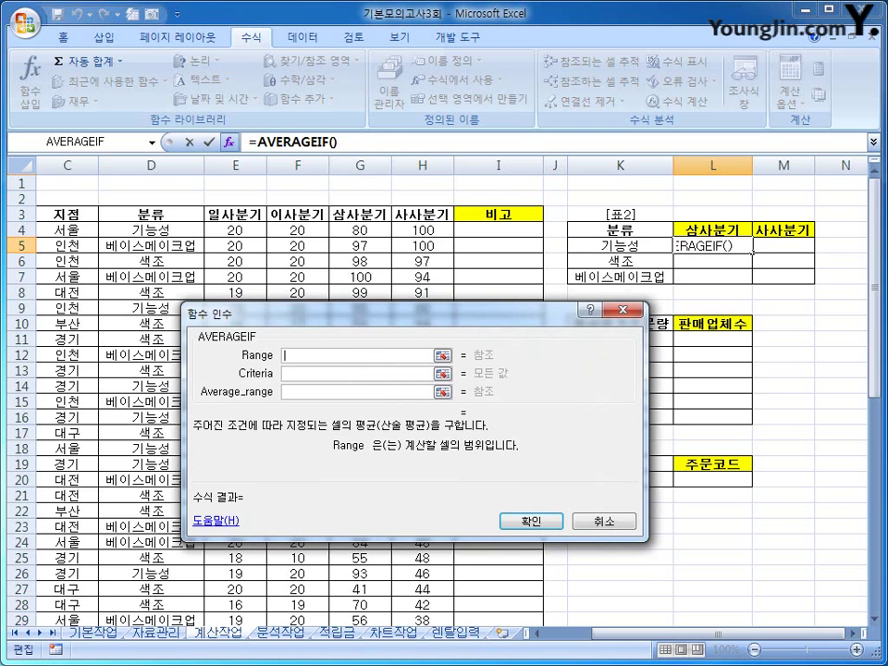
pyautogui.moveTo(151, 229); pyautogui.dragTo(202, 592)
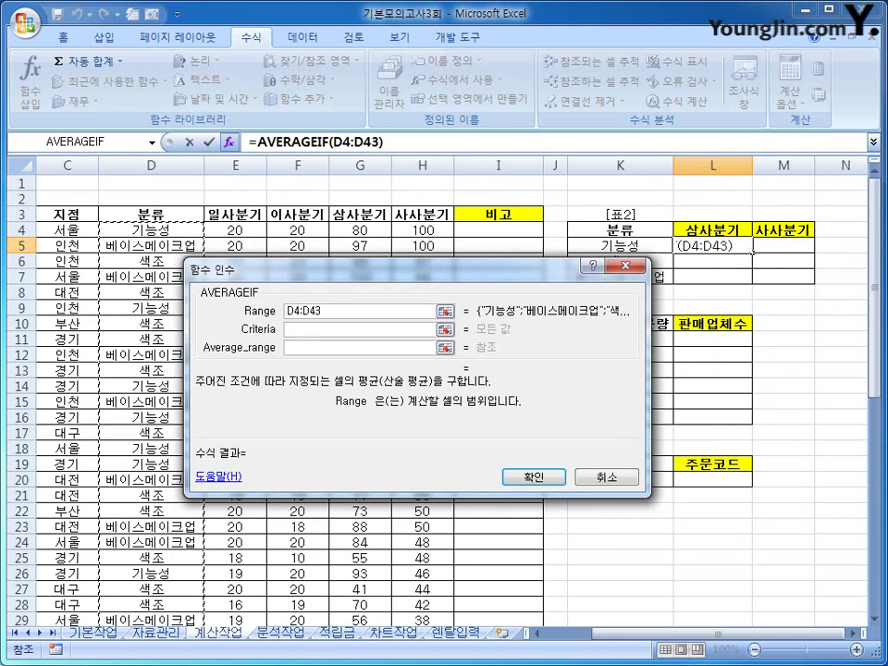
pyautogui.press('F4')
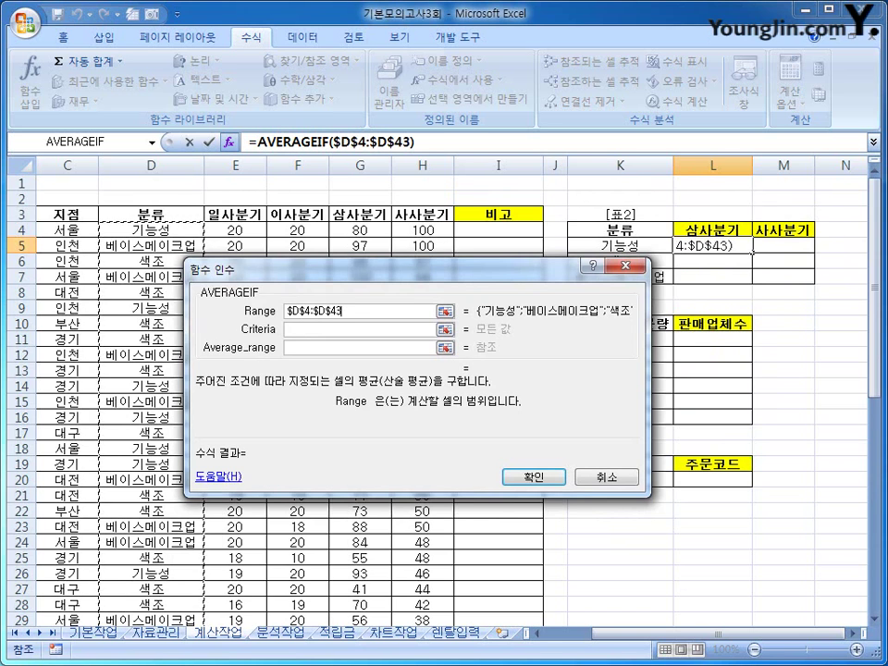
pyautogui.press('Tab')
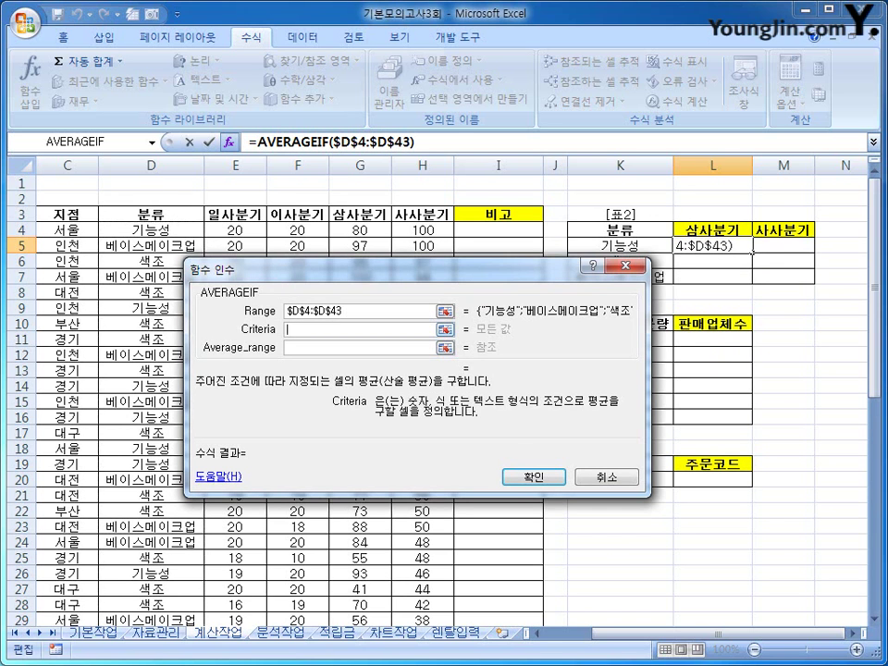
# - Set the AVERAGEIF criterion to $K5
pyautogui.moveTo(241, 269); pyautogui.dragTo(254, 337)
pyautogui.click(607, 245)
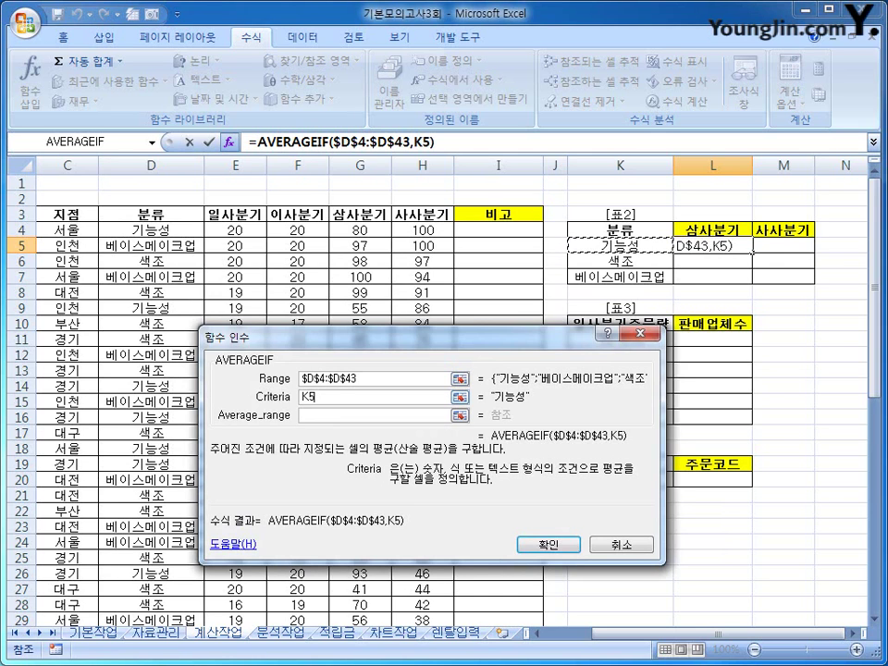
pyautogui.press('F2')
pyautogui.press('Home')
pyautogui.write('$')
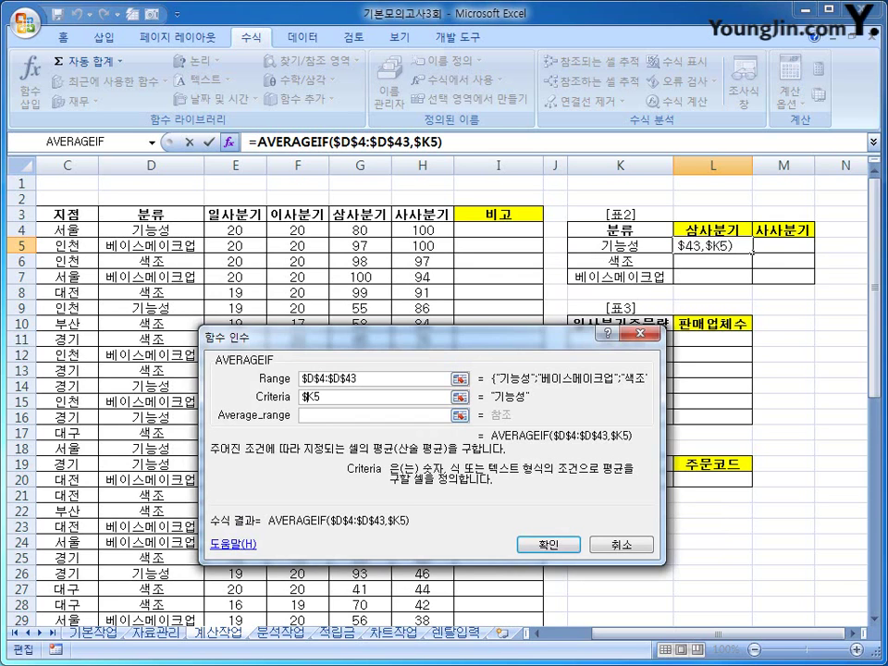
pyautogui.press('Tab')
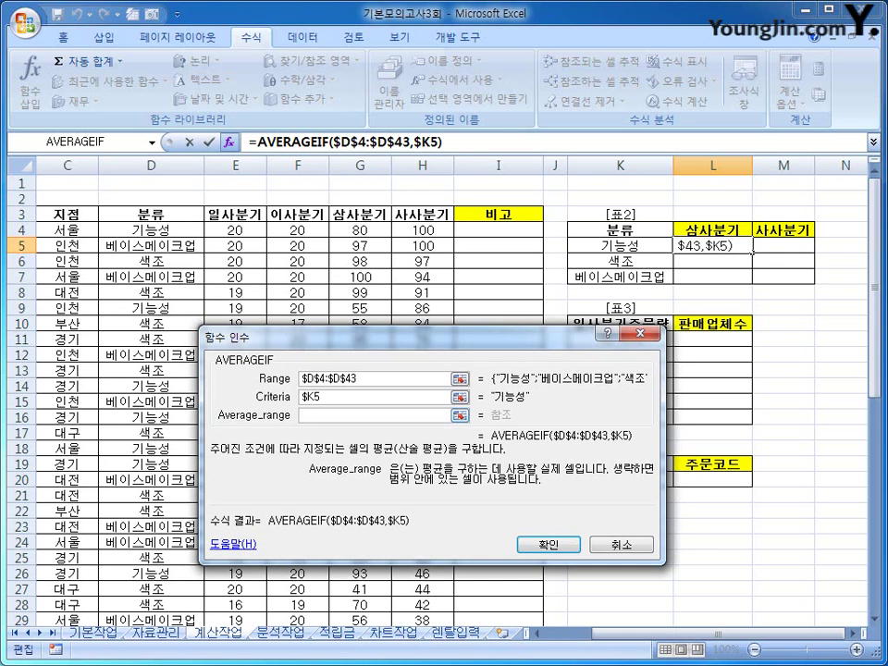
# - Set the average range to G$4:G$43 and confirm the formula
pyautogui.moveTo(360, 230); pyautogui.dragTo(371, 593)
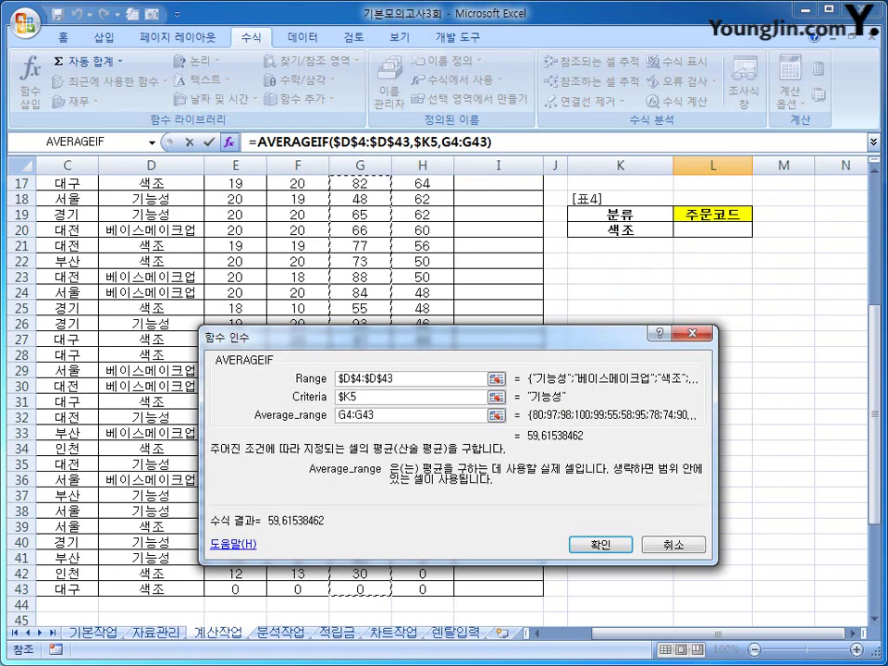
pyautogui.scroll(3, 278, 389)
pyautogui.scroll(3, 752, 257)
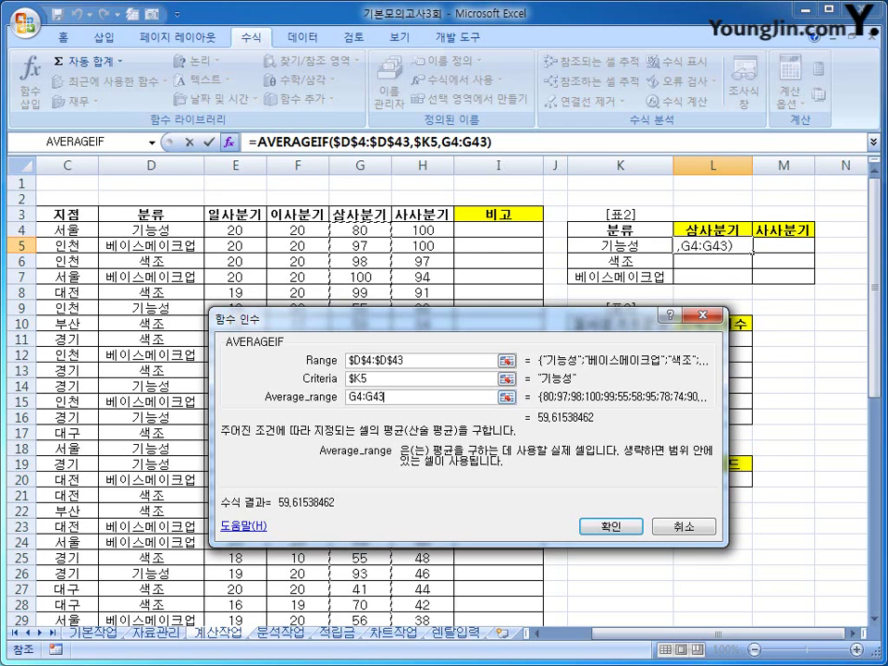
pyautogui.press('F4')
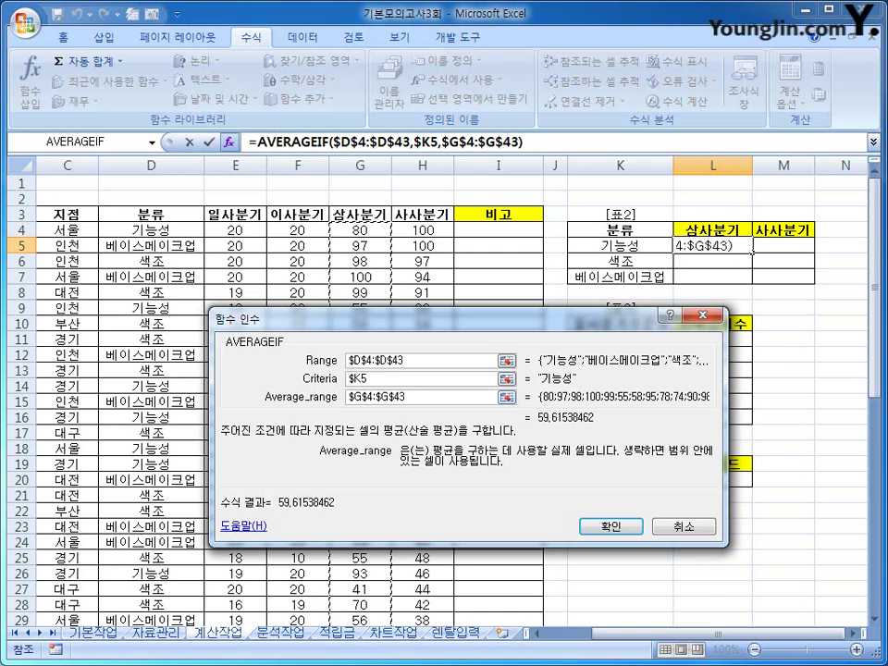
pyautogui.press('F4')
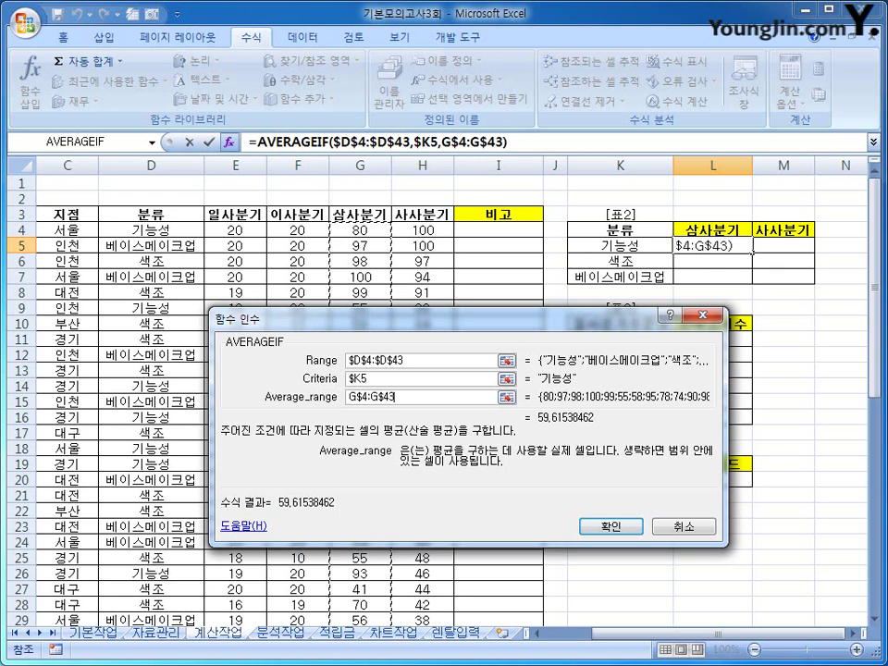
pyautogui.press('F2')
pyautogui.press('Return')
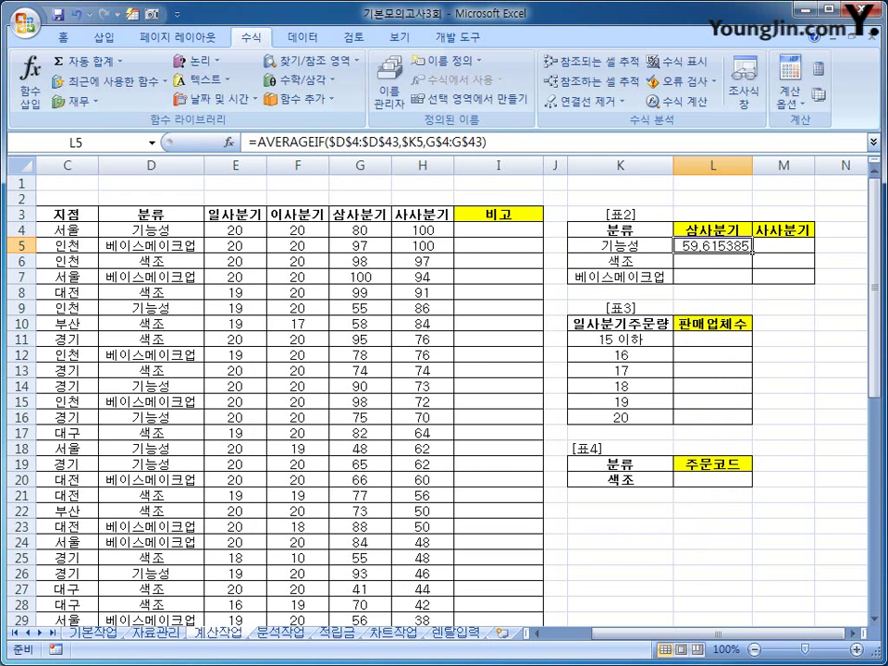
# - Fill the formula down to L7 and select the AVERAGEIF text in L5's formula bar
pyautogui.moveTo(752, 253); pyautogui.dragTo(815, 283)
pyautogui.click(751, 247)
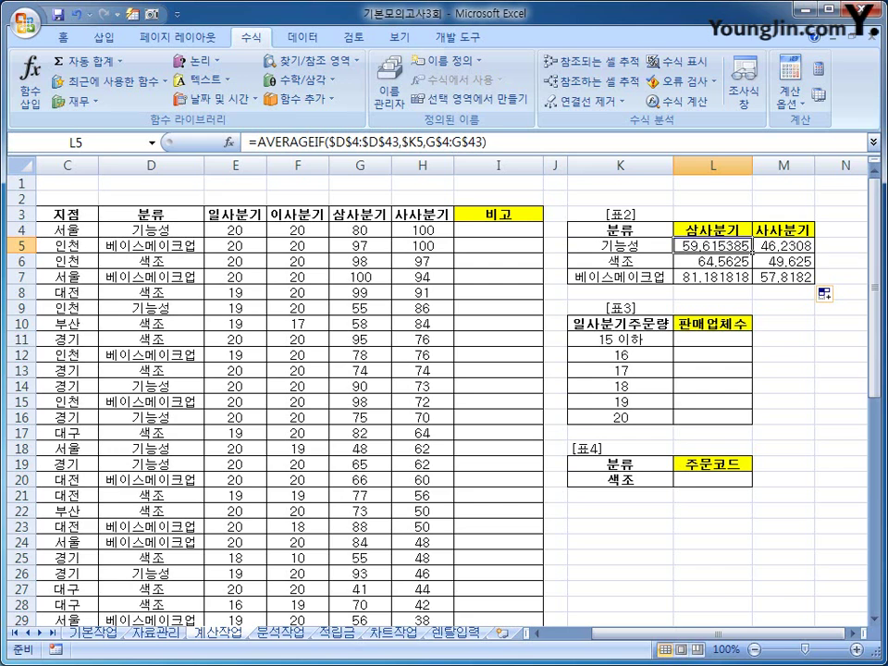
pyautogui.moveTo(257, 142); pyautogui.dragTo(484, 141)
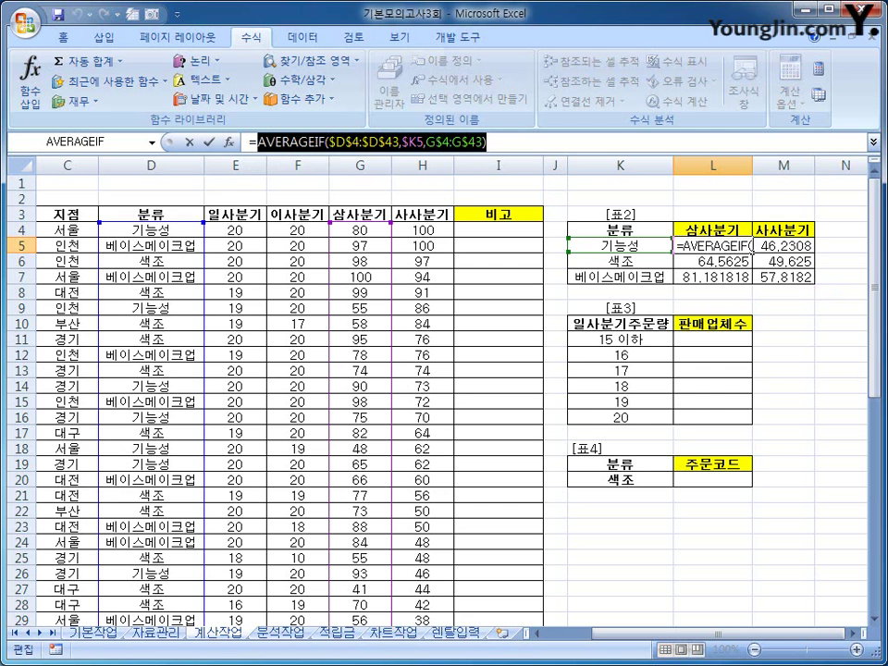
# - Wrap L5's AVERAGEIF expression in ROUNDUP with 1 decimal digit
pyautogui.rightClick(432, 144)
pyautogui.click(479, 154)
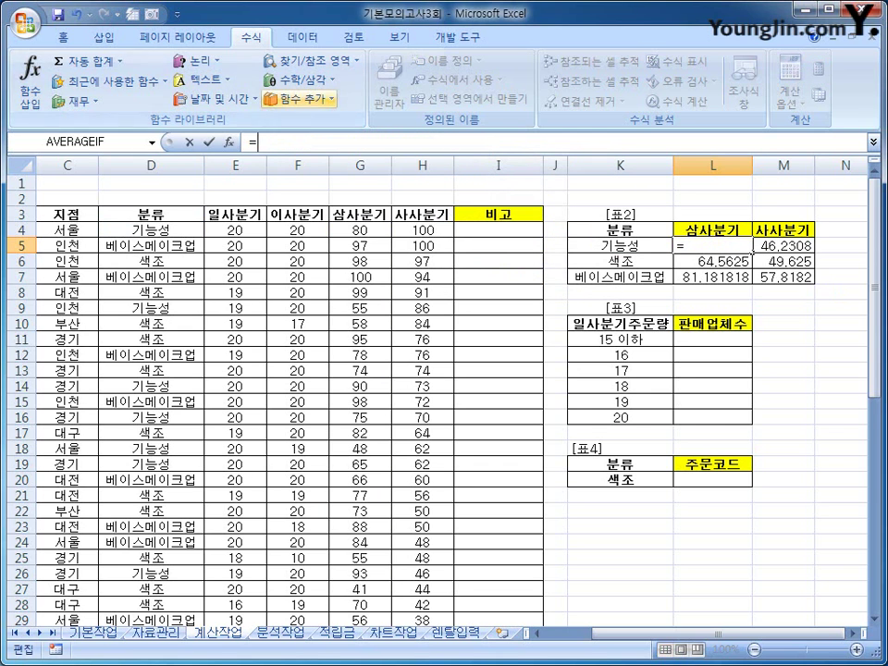
pyautogui.click(296, 80)
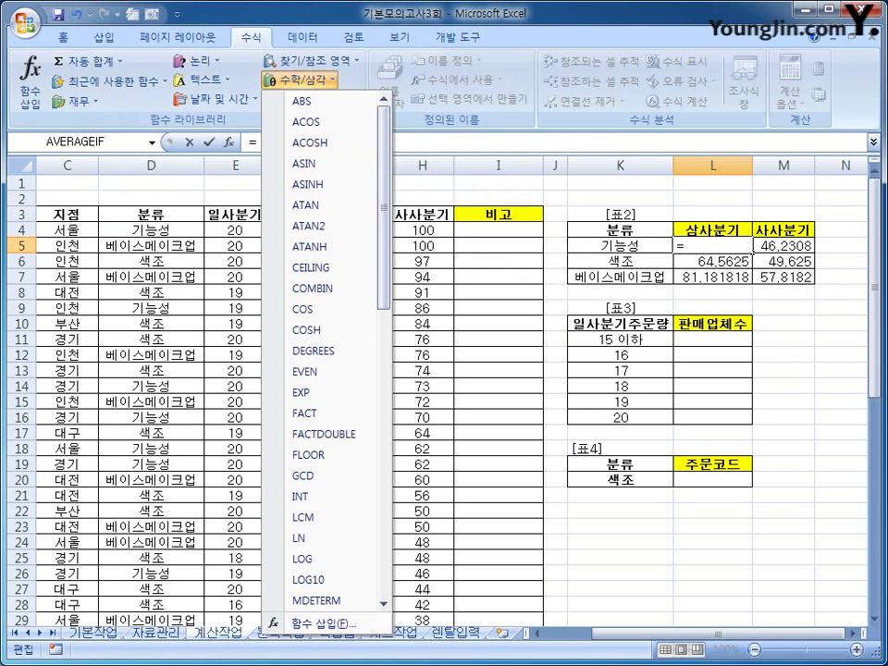
pyautogui.scroll(-10, 328, 352)
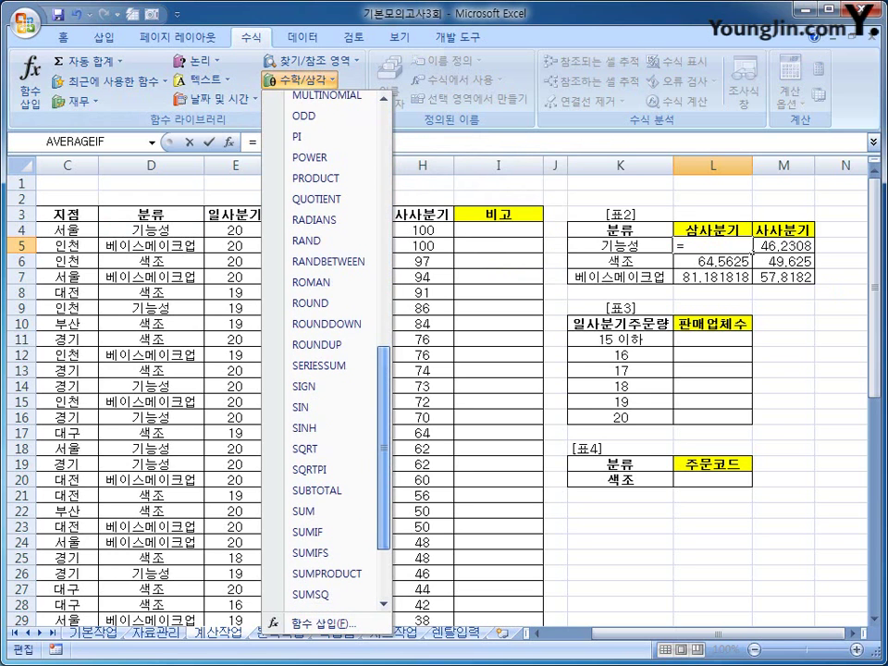
pyautogui.click(318, 344)
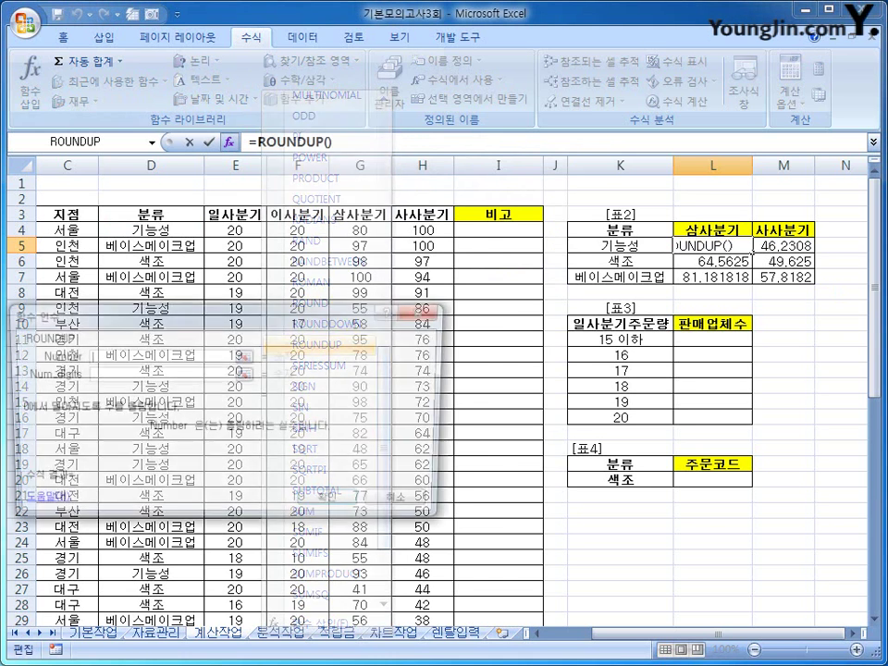
pyautogui.moveTo(186, 312); pyautogui.dragTo(271, 284)
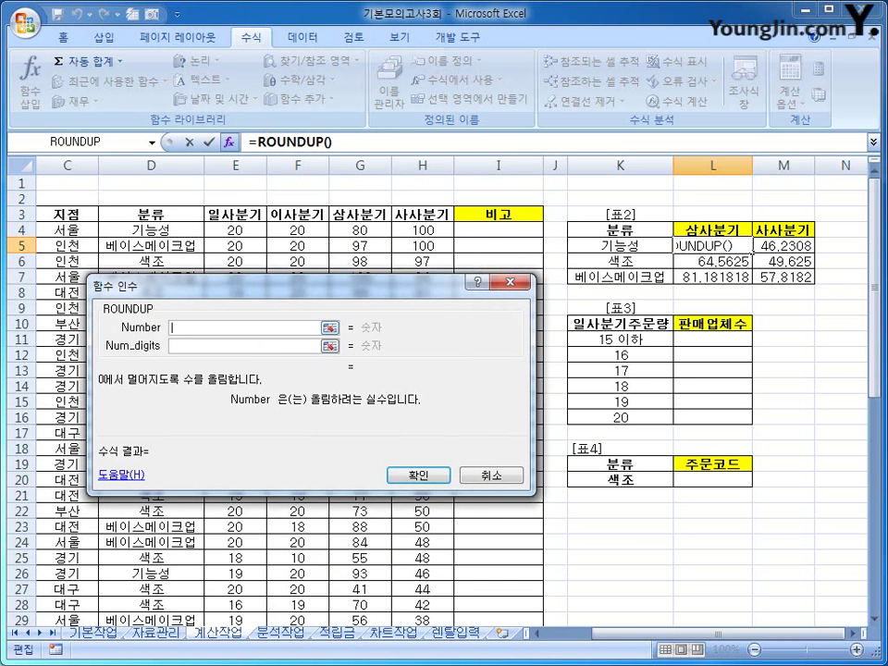
pyautogui.rightClick(292, 329)
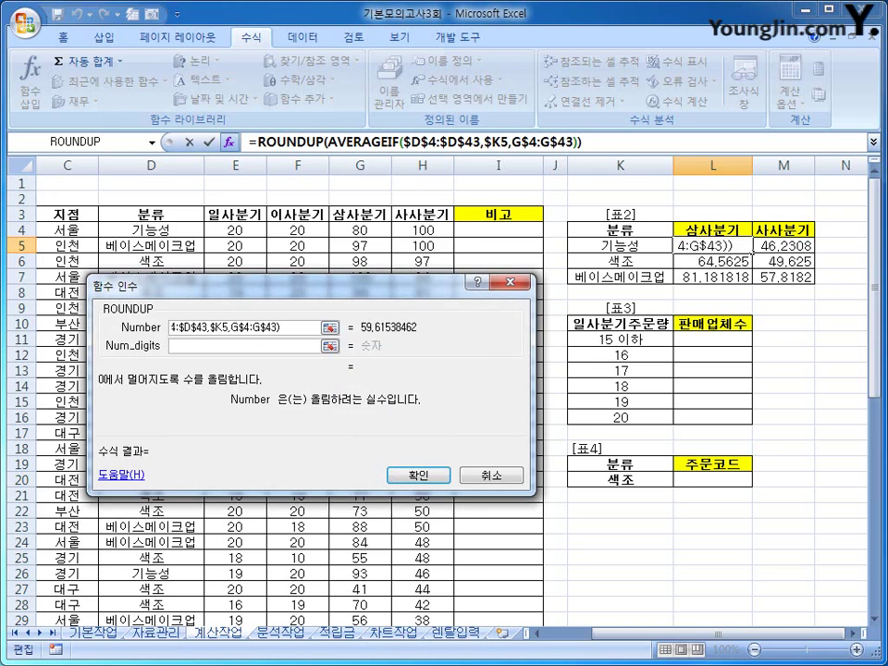
pyautogui.click(173, 346)
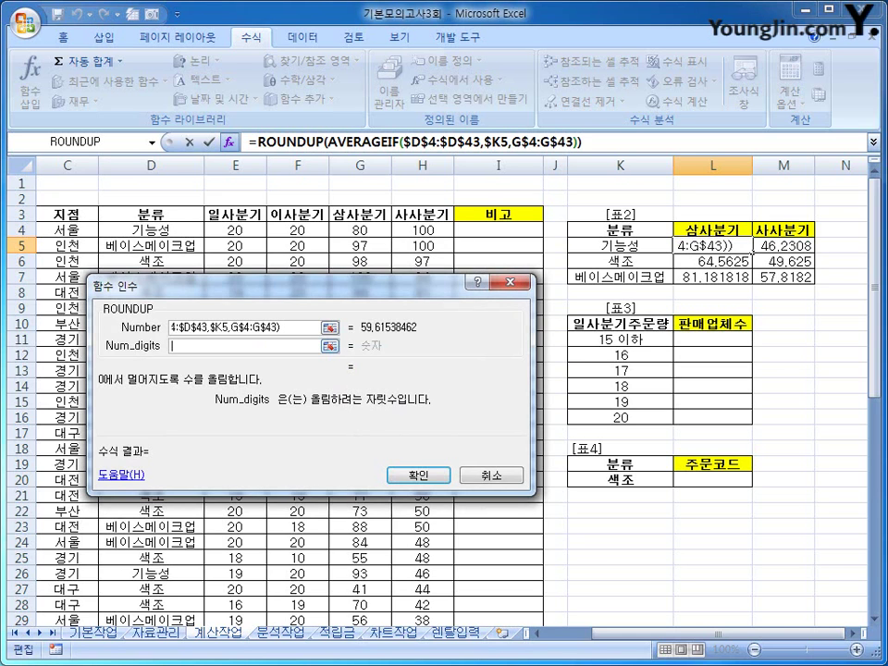
pyautogui.write('1')
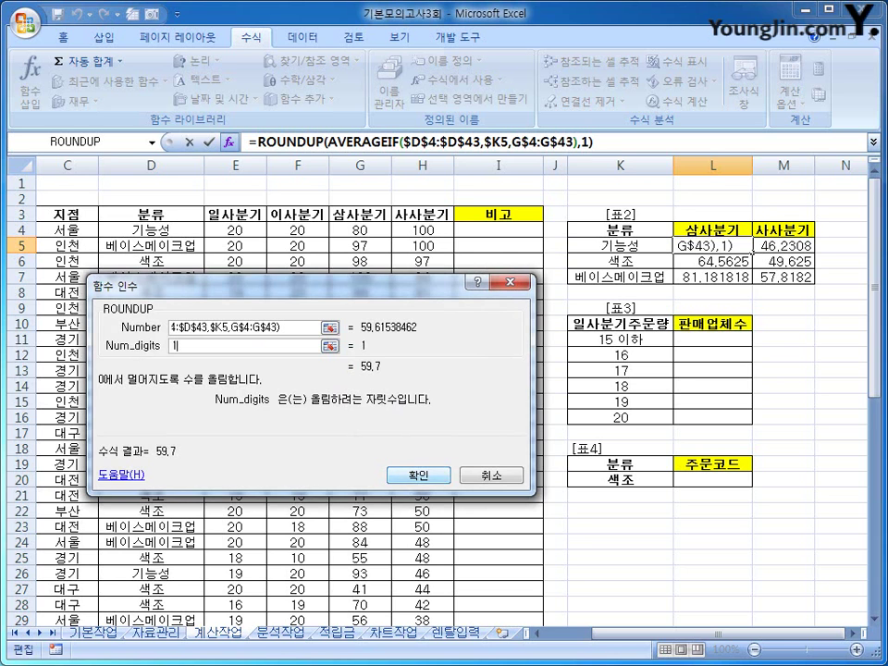
pyautogui.press('Return')
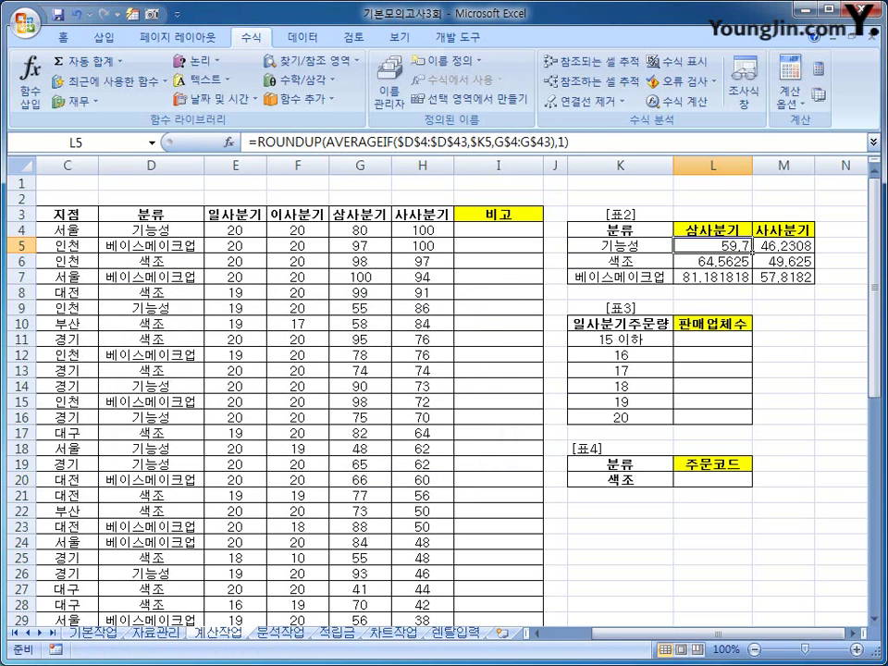
# - Fill the rounded formula down to L7 and across to M5:M7
pyautogui.moveTo(752, 252); pyautogui.dragTo(814, 284)
pyautogui.click(784, 276)
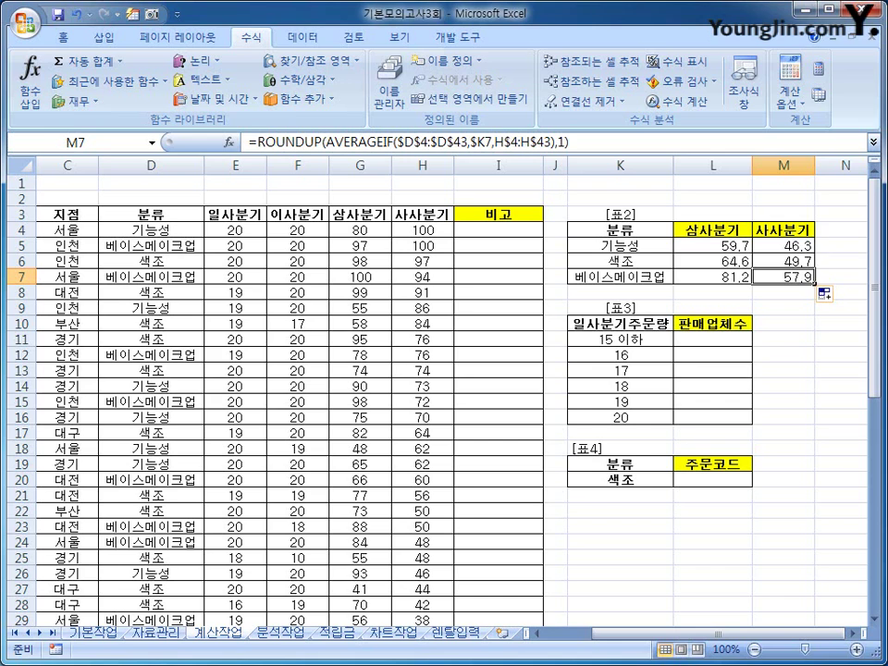
pyautogui.moveTo(712, 340); pyautogui.dragTo(713, 418)
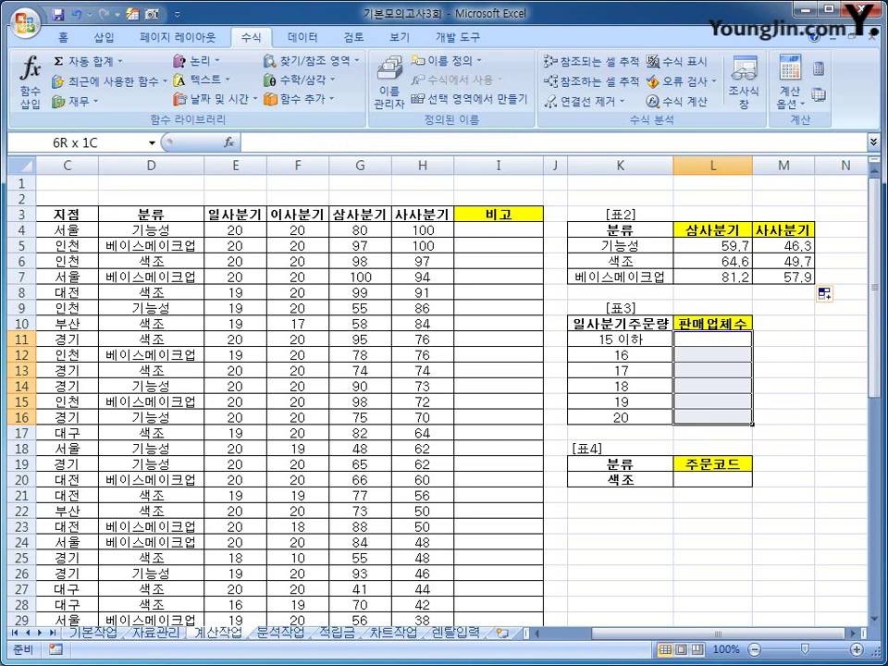
# - Review the 일사분기 quantities E4:E43 and the 표3 thresholds K11:K16
pyautogui.moveTo(713, 418); pyautogui.dragTo(713, 417)
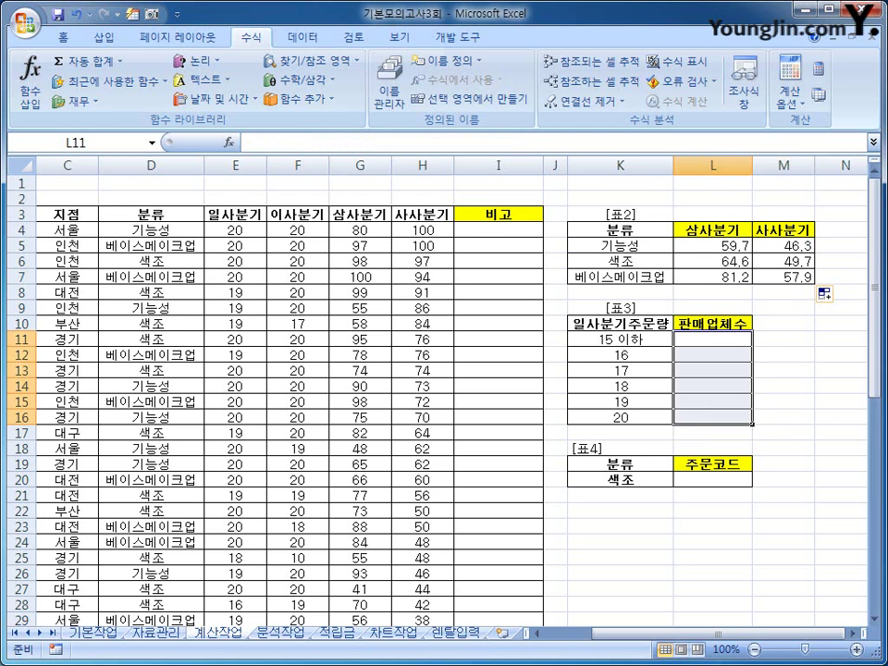
pyautogui.click(235, 229)
pyautogui.moveTo(235, 230); pyautogui.dragTo(264, 594)
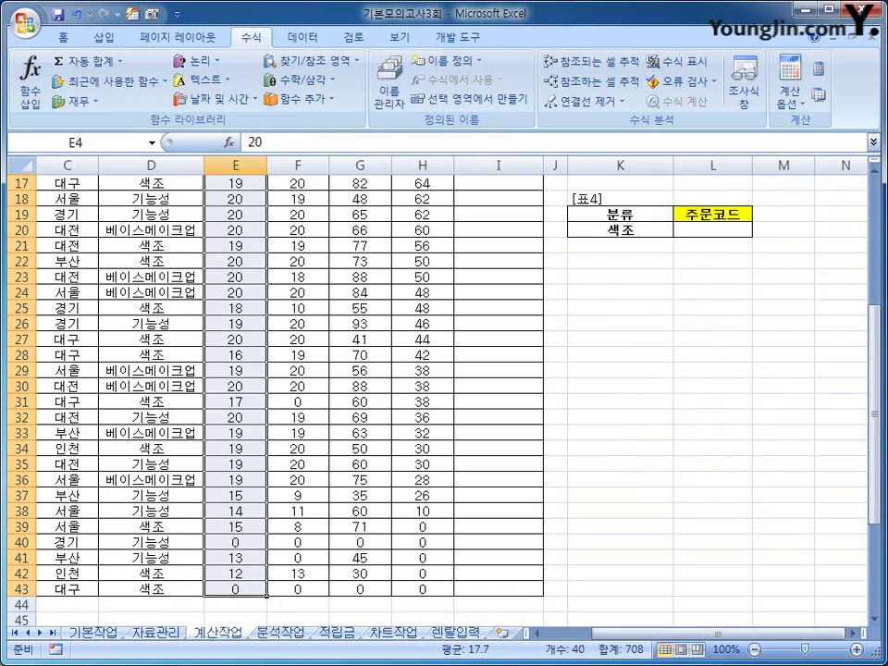
pyautogui.scroll(4, 444, 389)
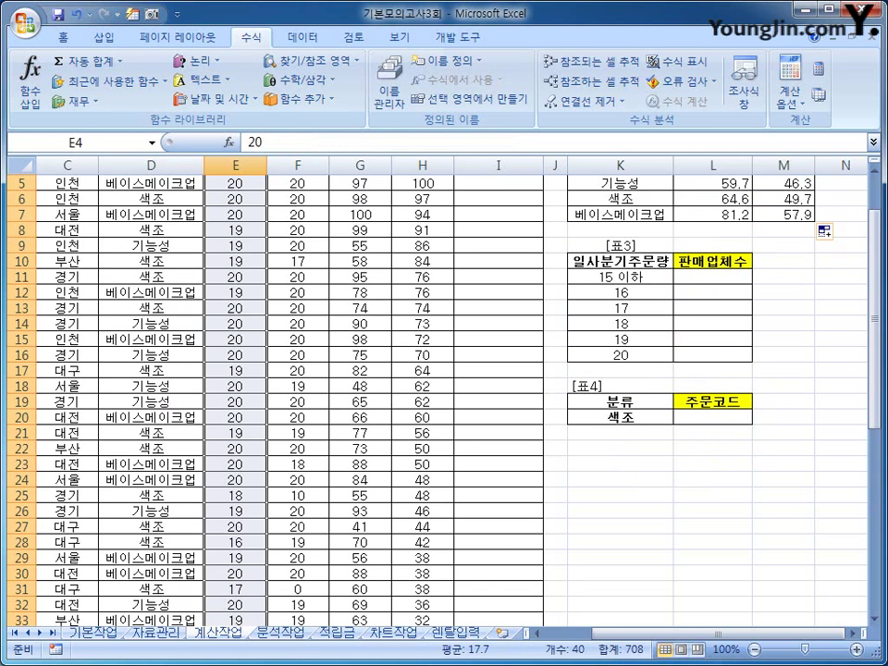
pyautogui.moveTo(620, 276); pyautogui.dragTo(648, 355)
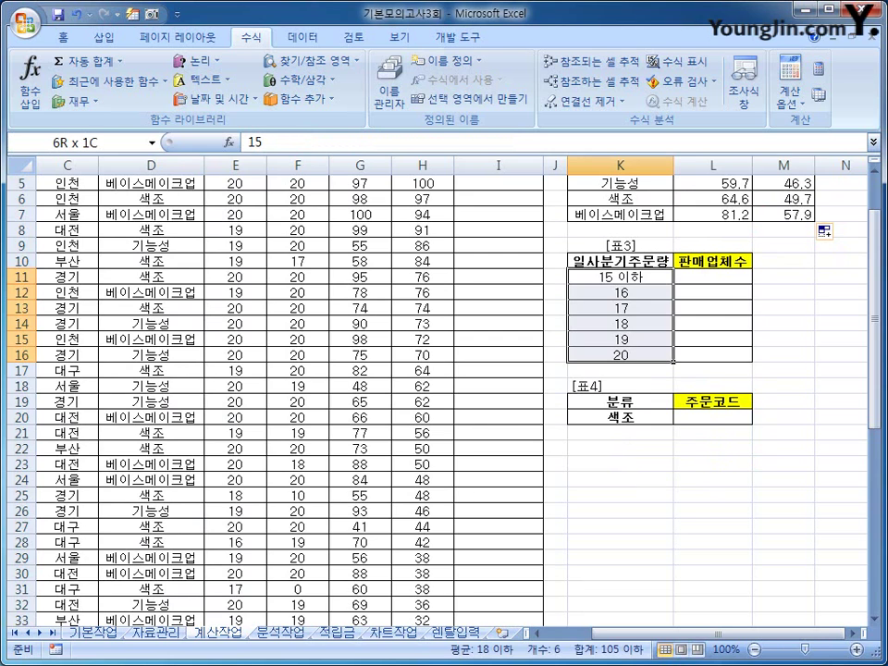
# - Select L11:L16 and start typing =fr toward FREQUENCY
pyautogui.moveTo(713, 275); pyautogui.dragTo(712, 357)
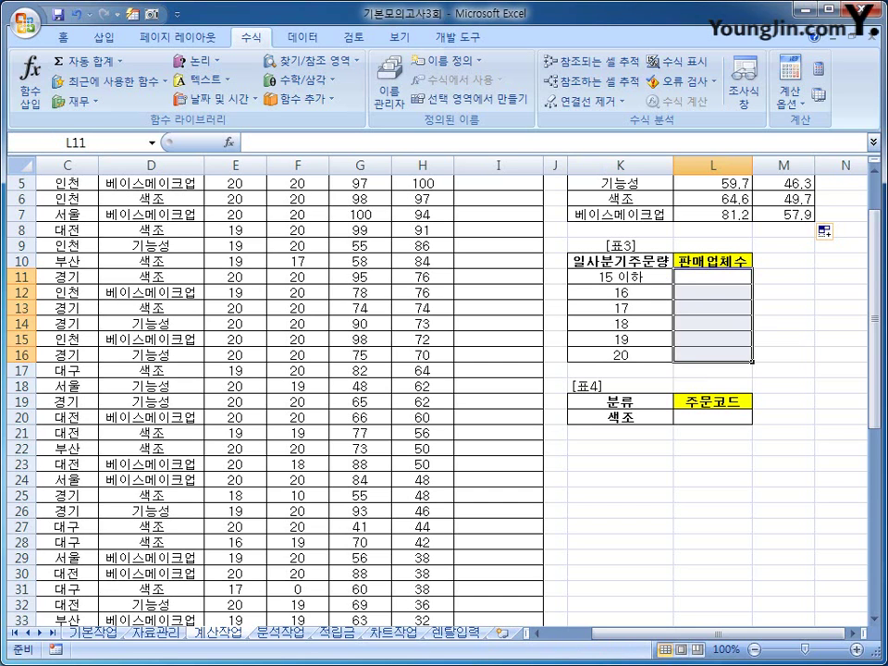
pyautogui.click(713, 275)
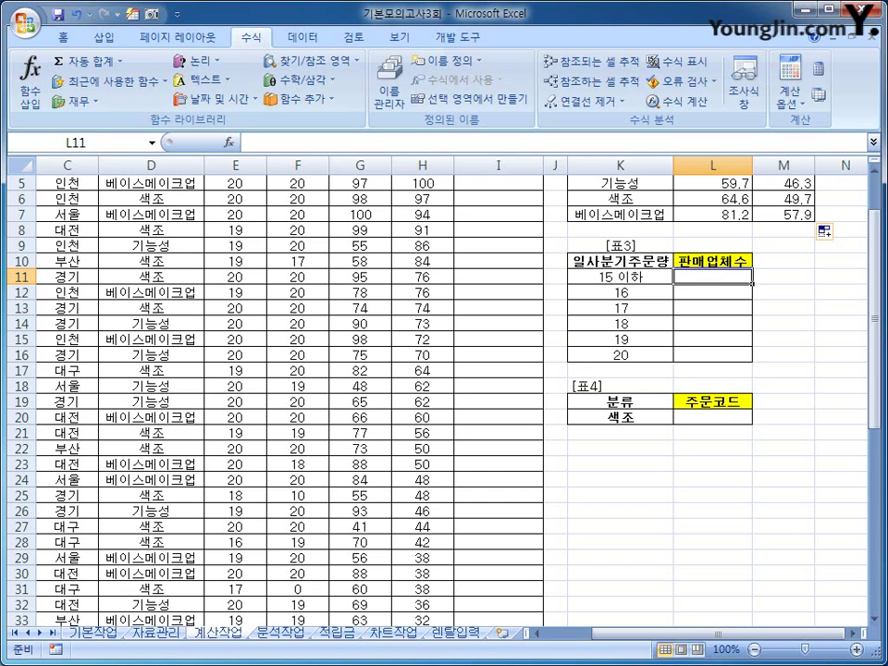
pyautogui.moveTo(712, 276); pyautogui.dragTo(712, 354)
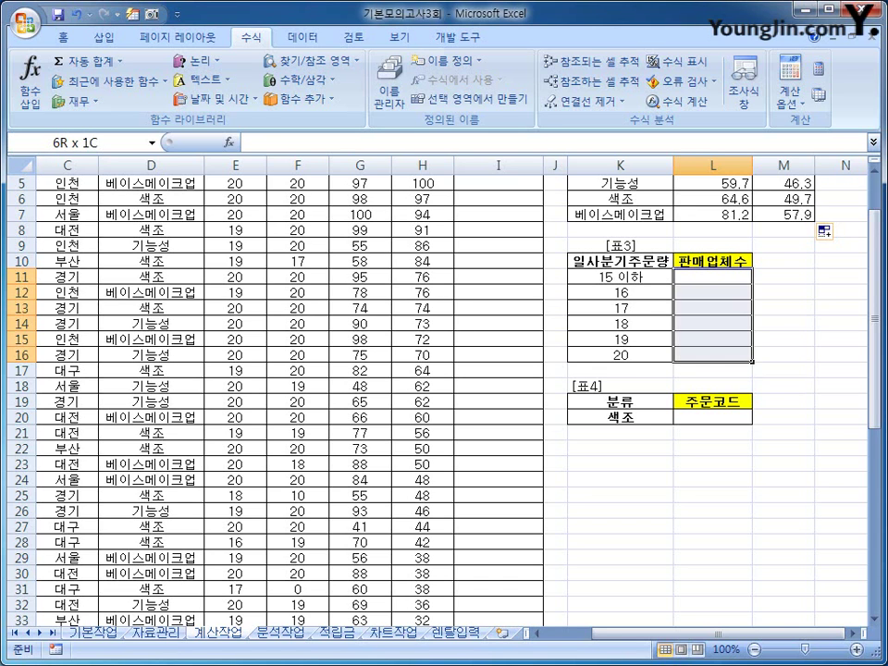
pyautogui.moveTo(712, 355); pyautogui.dragTo(712, 354)
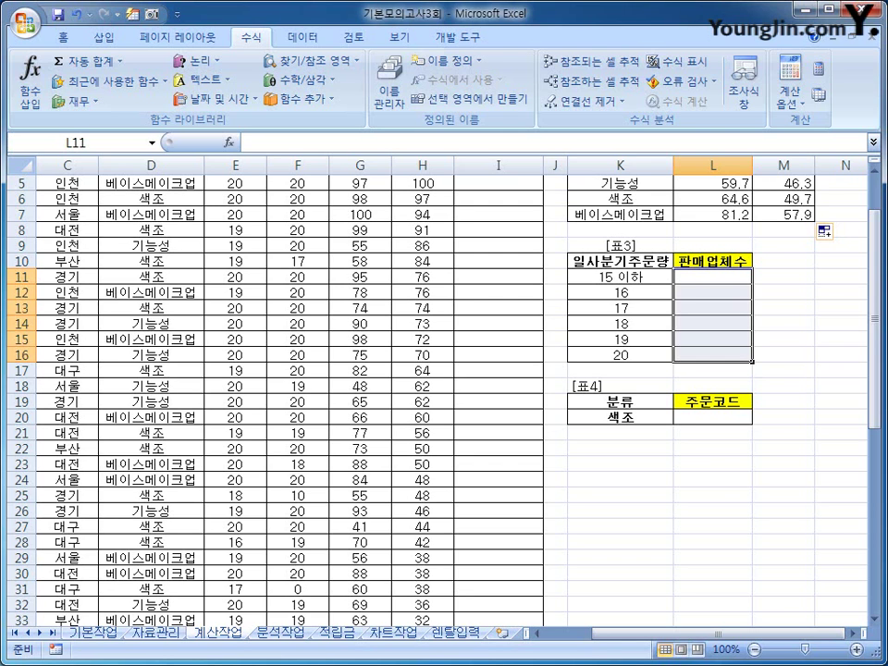
pyautogui.write('=fr')
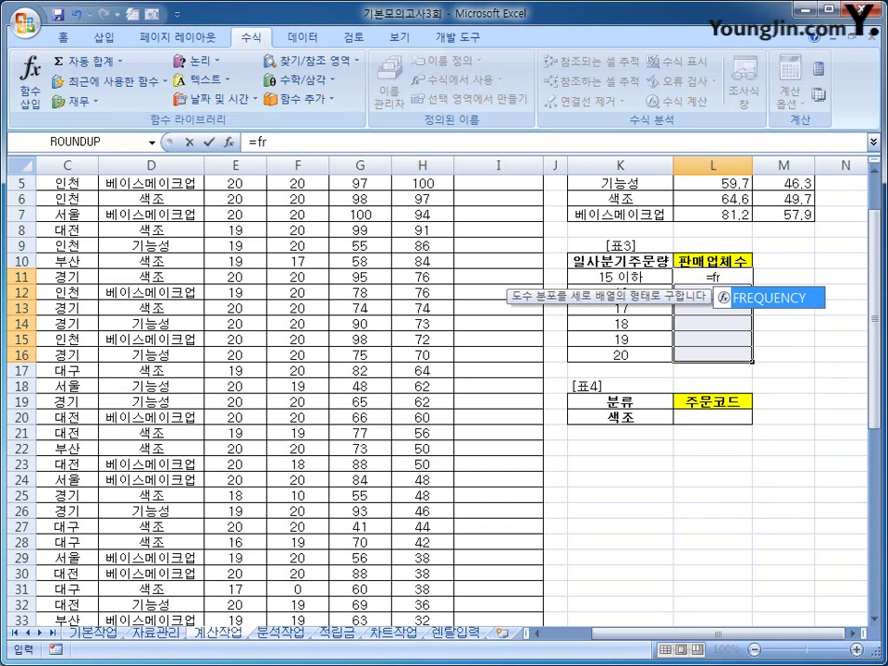
# - Enter {=FREQUENCY(E4:E43,K11:K16)} as an array in L11:L16, giving 7, 1, 1, 1, 12, 18
pyautogui.press('Tab')
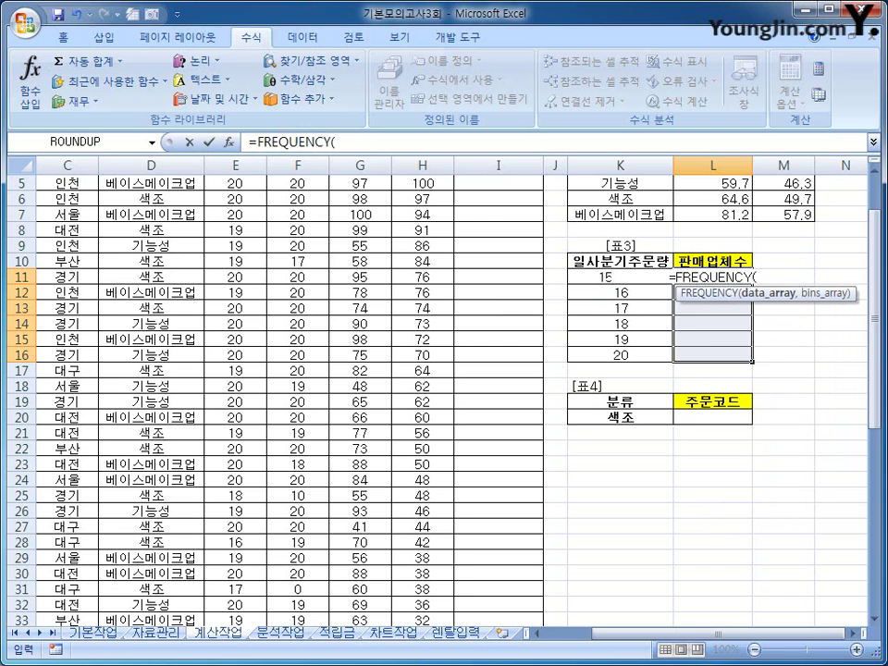
pyautogui.scroll(2, 445, 388)
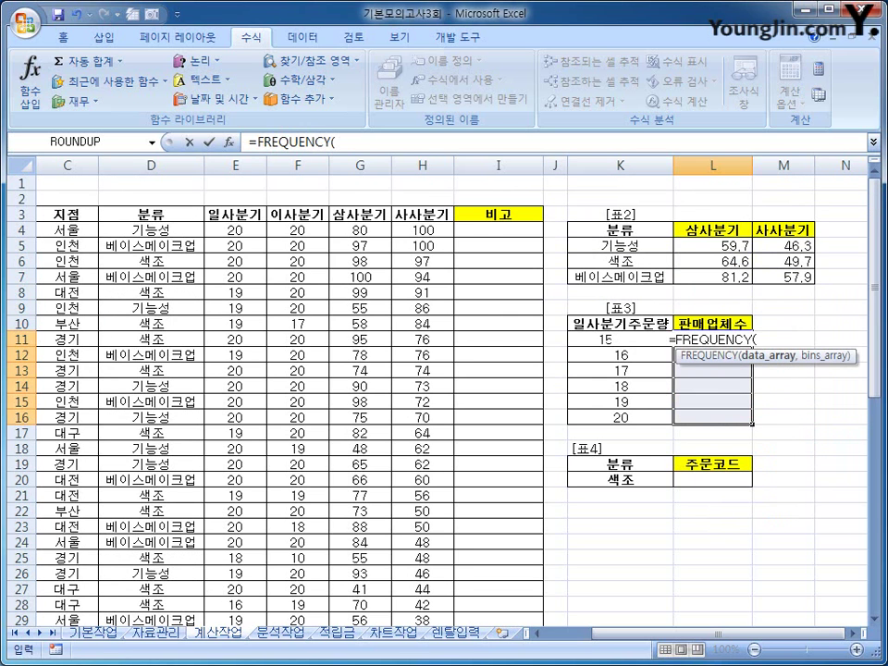
pyautogui.moveTo(236, 229); pyautogui.dragTo(261, 595)
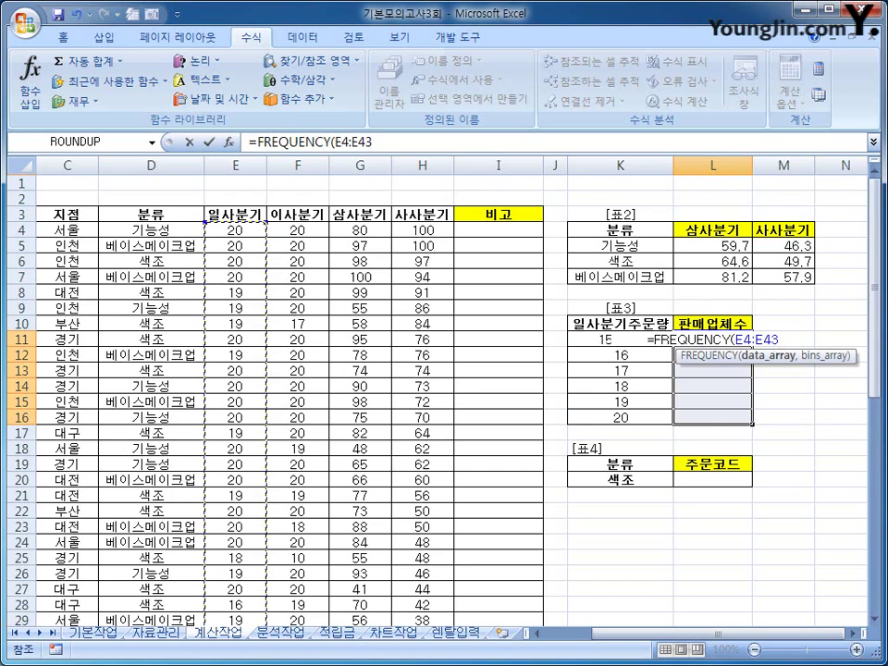
pyautogui.write(',')
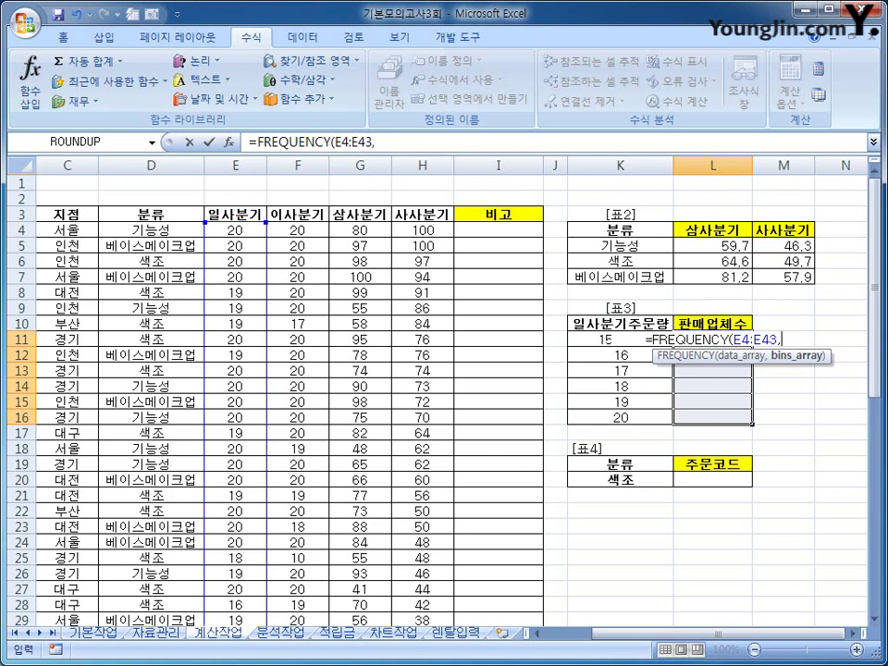
pyautogui.moveTo(618, 417); pyautogui.dragTo(618, 341)
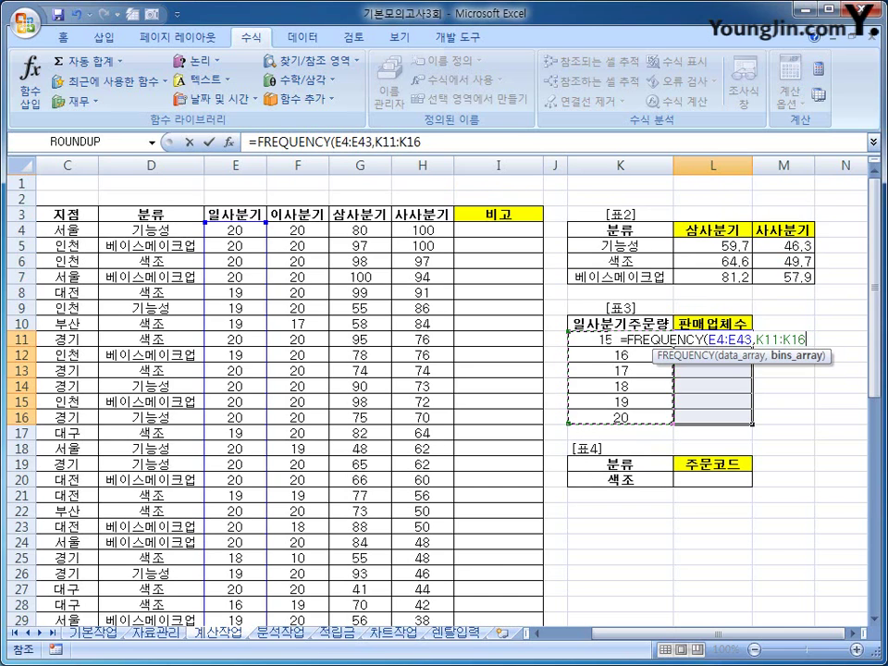
pyautogui.write(')')
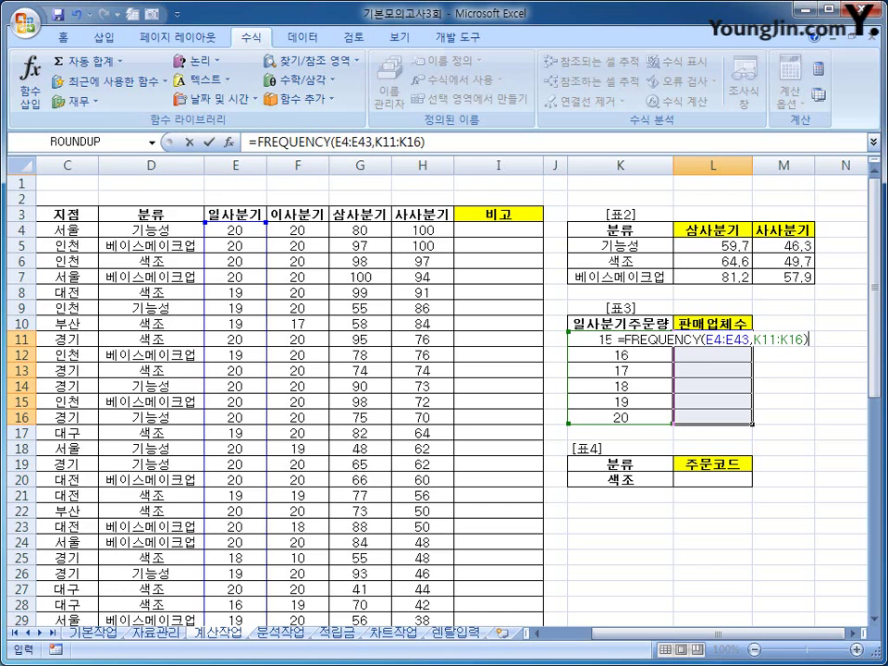
pyautogui.hotkey('ctrl', 'shift', 'Return')
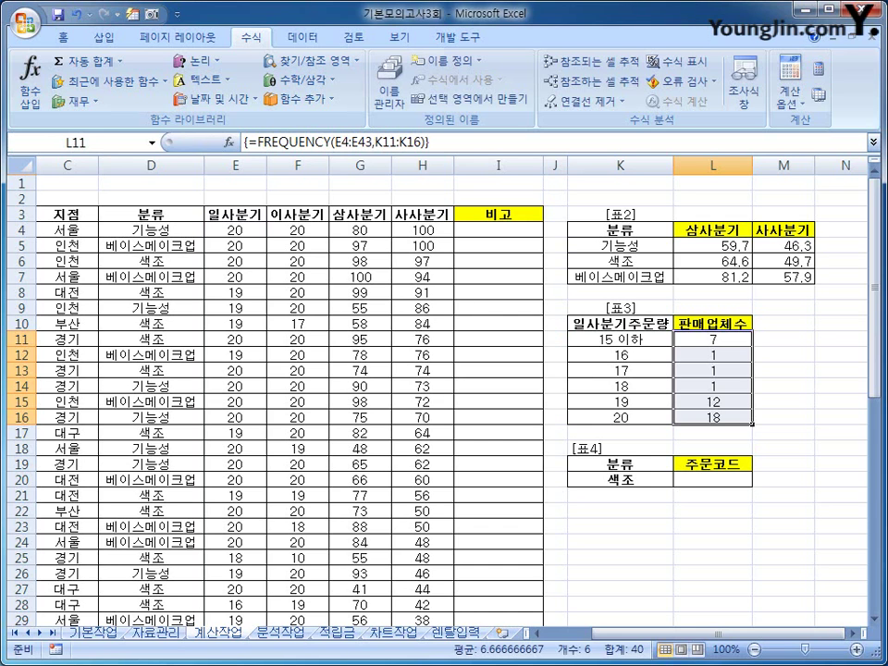
pyautogui.click(712, 340)
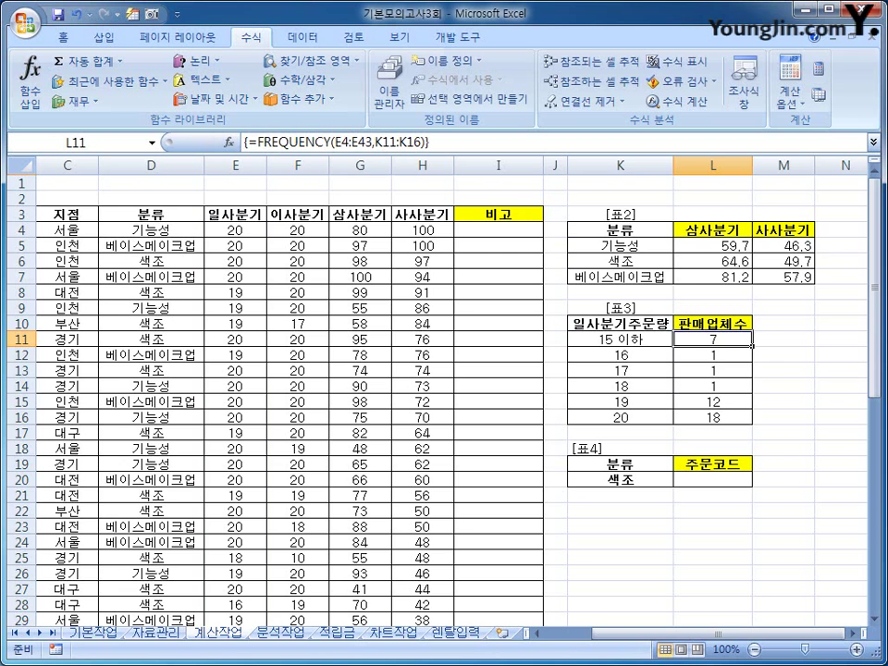
# - Check the FREQUENCY counts in L11:L16 against the brackets and E4:E43 quantities
pyautogui.click(621, 356)
pyautogui.click(713, 355)
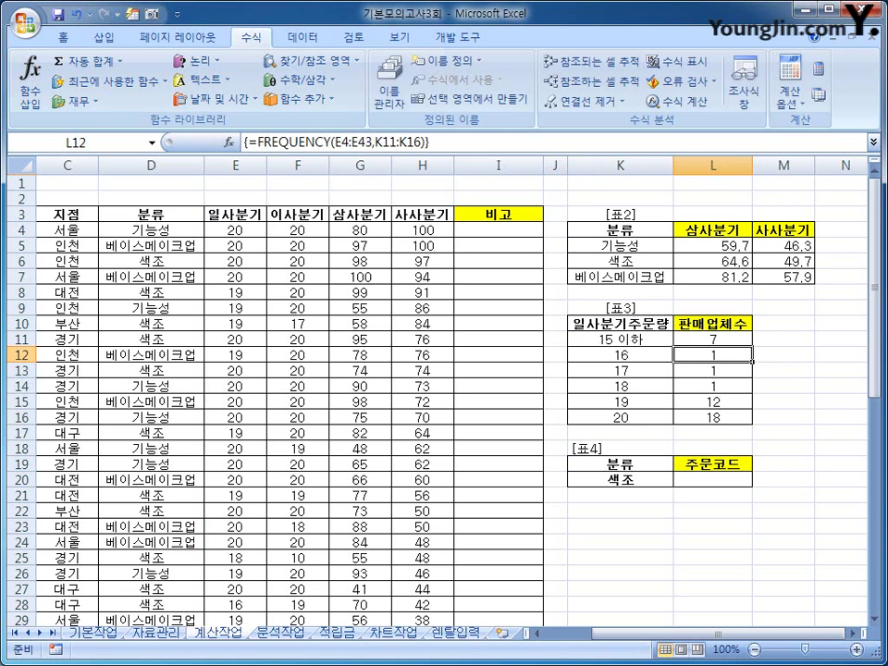
pyautogui.moveTo(235, 229); pyautogui.dragTo(259, 613)
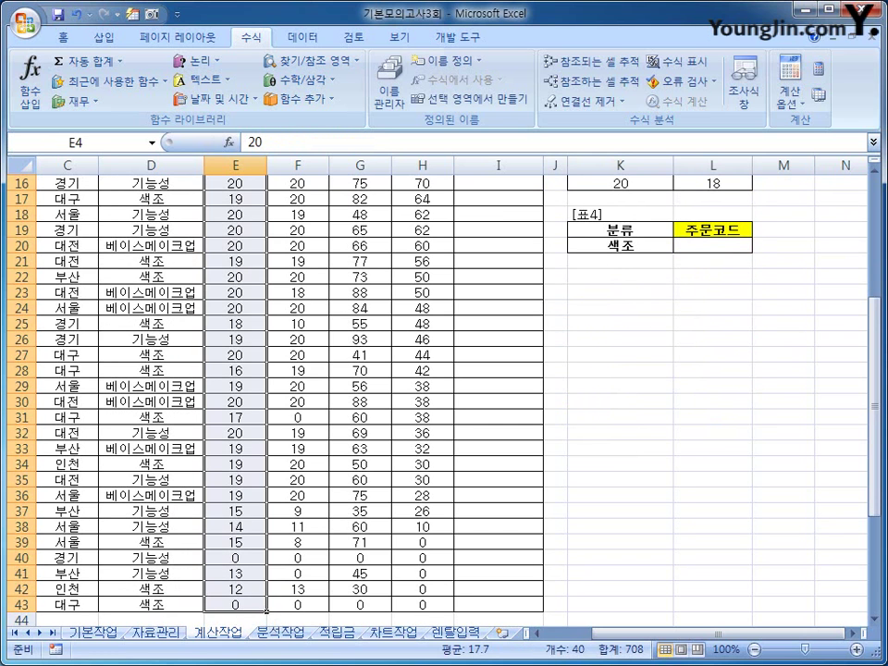
pyautogui.scroll(1, 444, 388)
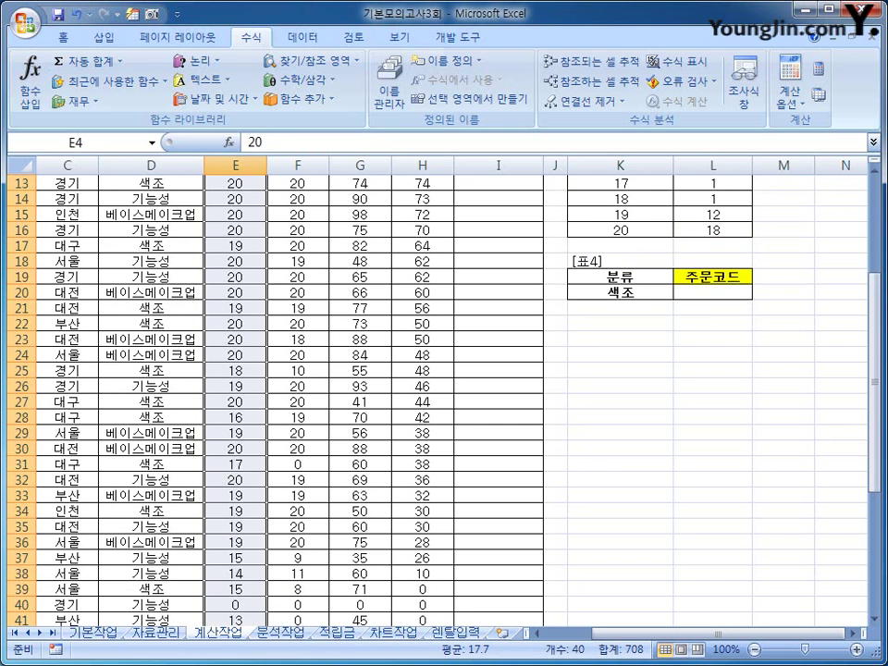
pyautogui.scroll(2, 444, 388)
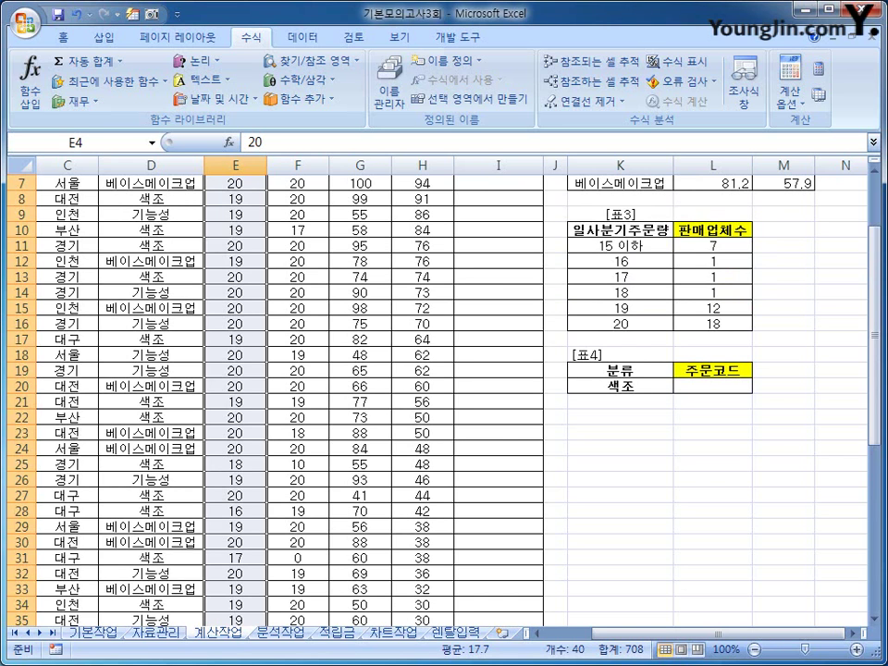
pyautogui.scroll(-2, 445, 388)
pyautogui.scroll(1, 445, 389)
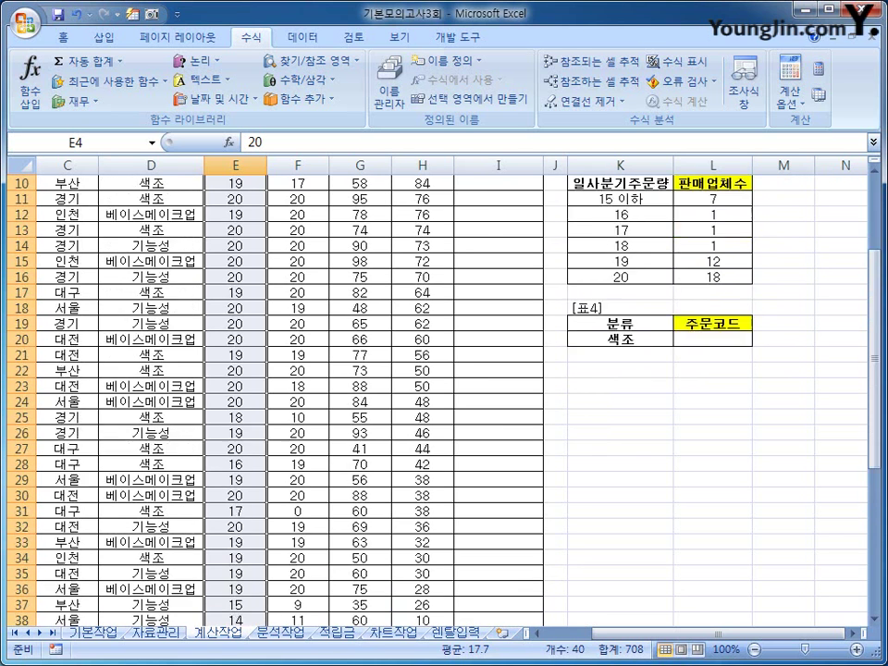
pyautogui.scroll(3, 444, 389)
pyautogui.click(713, 417)
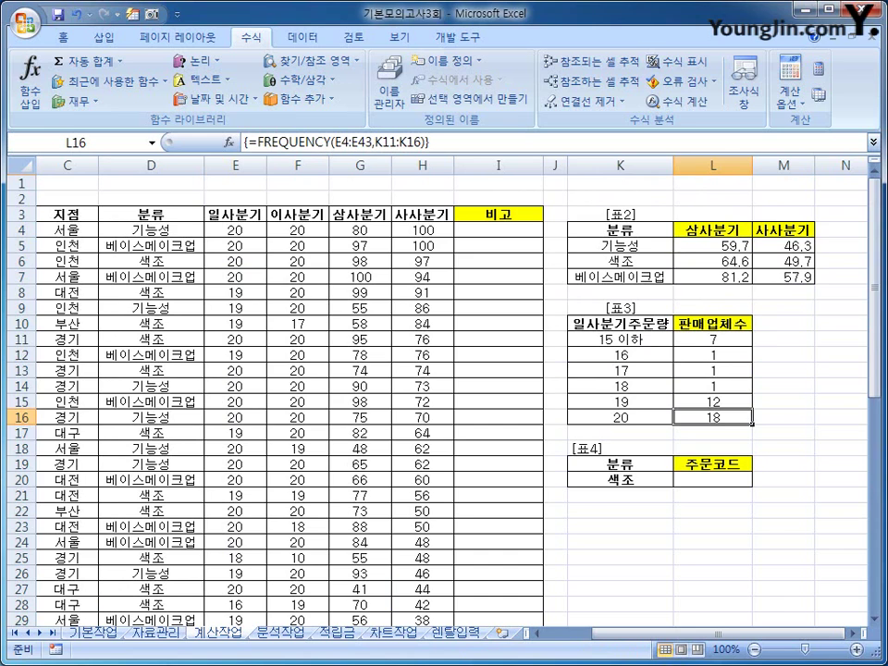
pyautogui.click(714, 339)
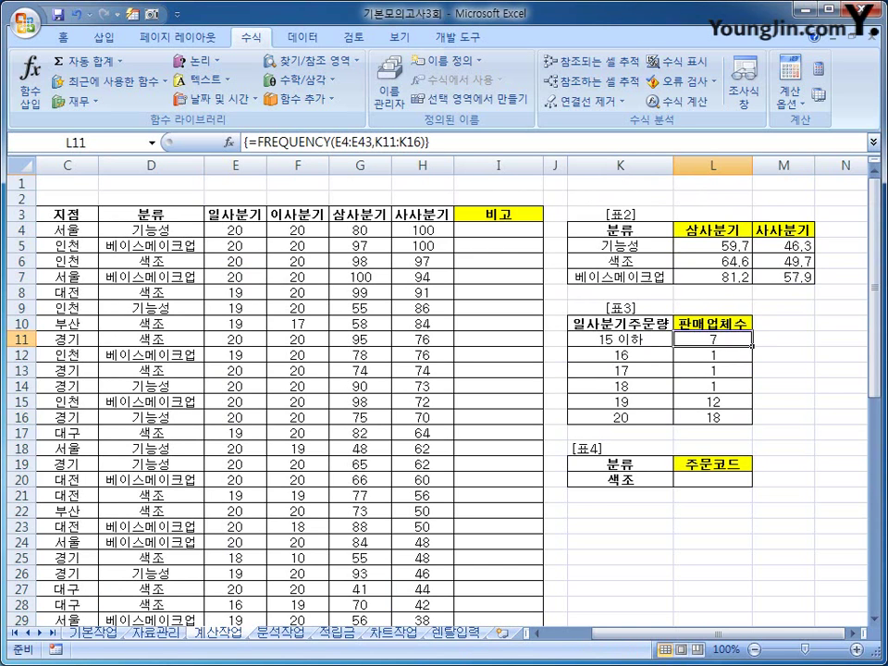
# - Cut the FREQUENCY expression from L11's formula, leaving only "="
pyautogui.click(257, 142)
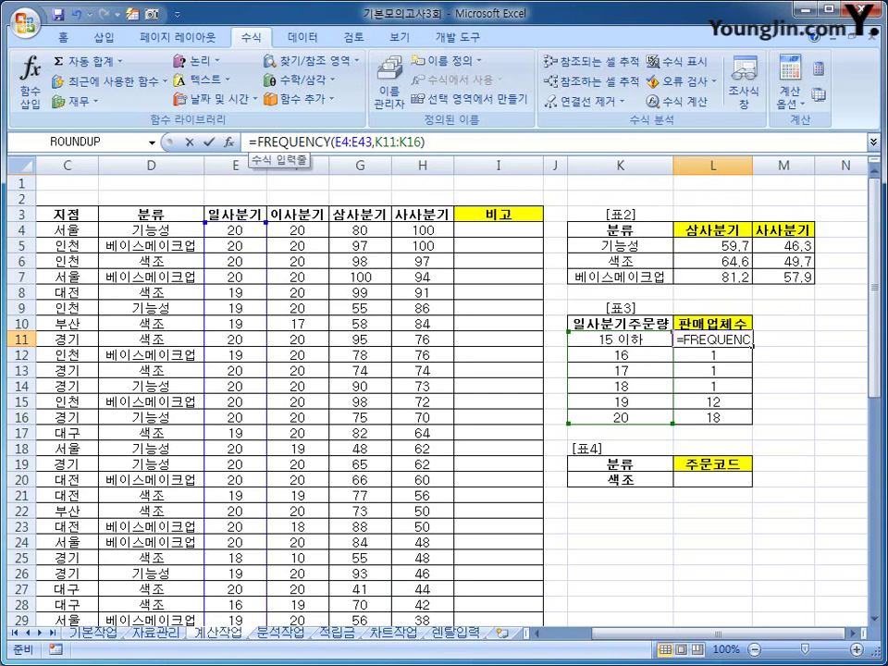
pyautogui.moveTo(257, 141); pyautogui.dragTo(425, 141)
pyautogui.rightClick(481, 143)
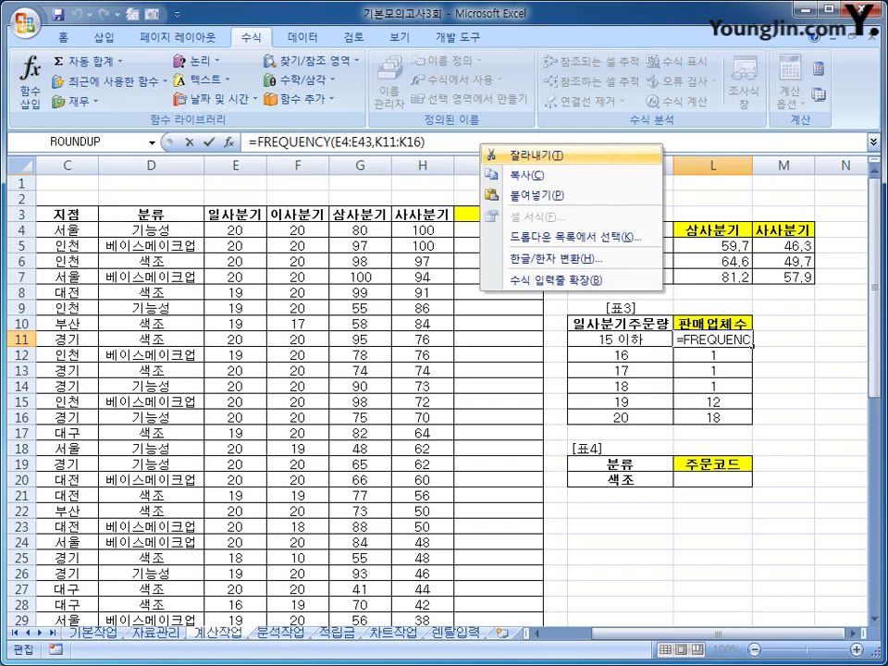
pyautogui.click(518, 156)
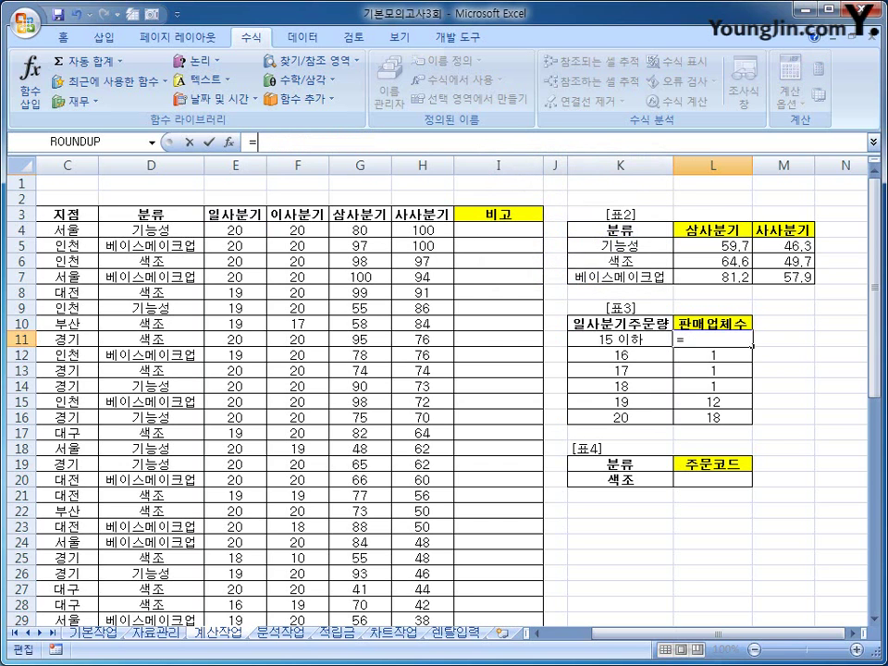
pyautogui.click(202, 79)
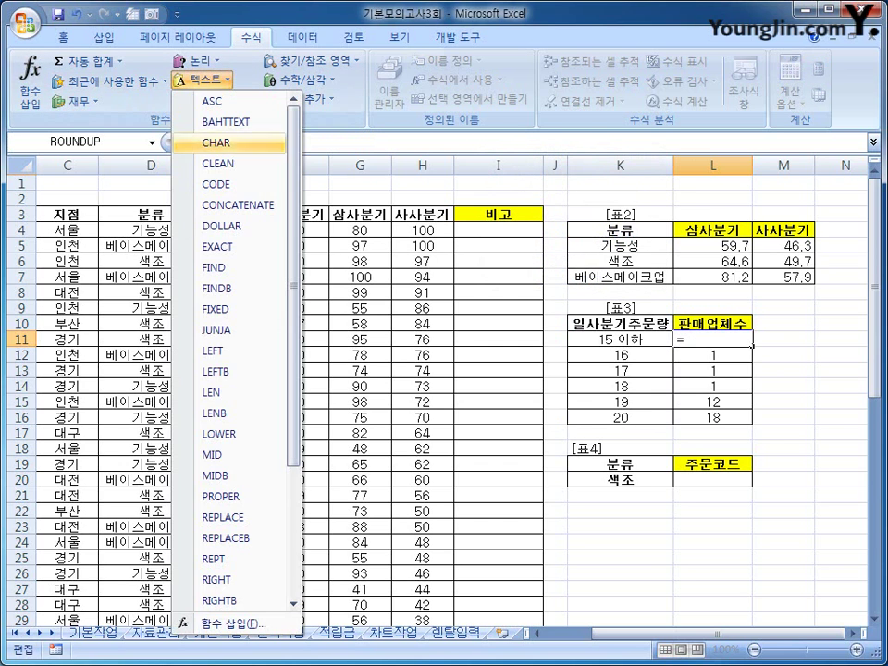
# - Array-enter =TEXT(FREQUENCY(E4:E43,K11:K16),"#업체") in L11:L16 so counts read like 7업체 and 18업체
pyautogui.scroll(-3, 236, 361)
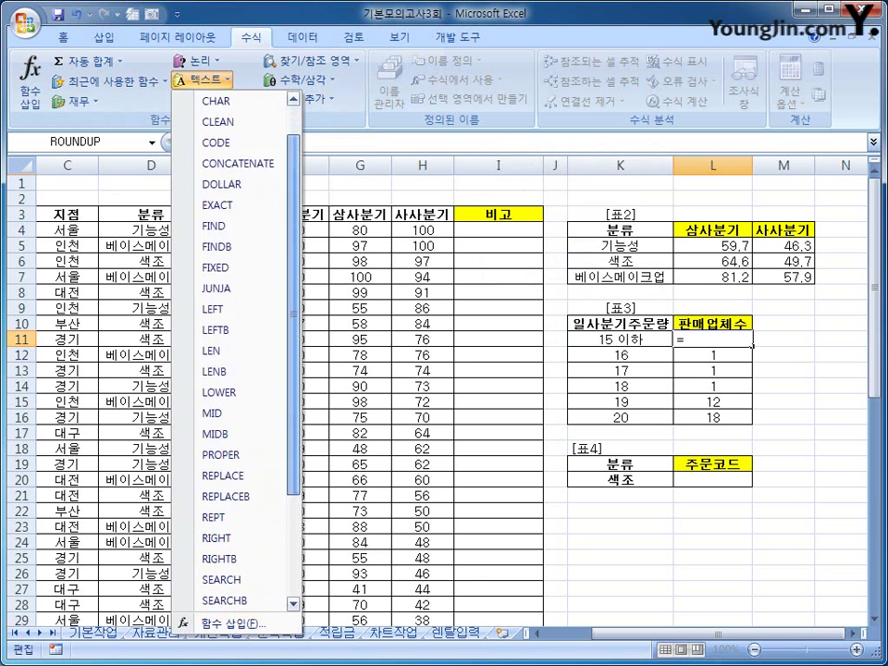
pyautogui.click(213, 531)
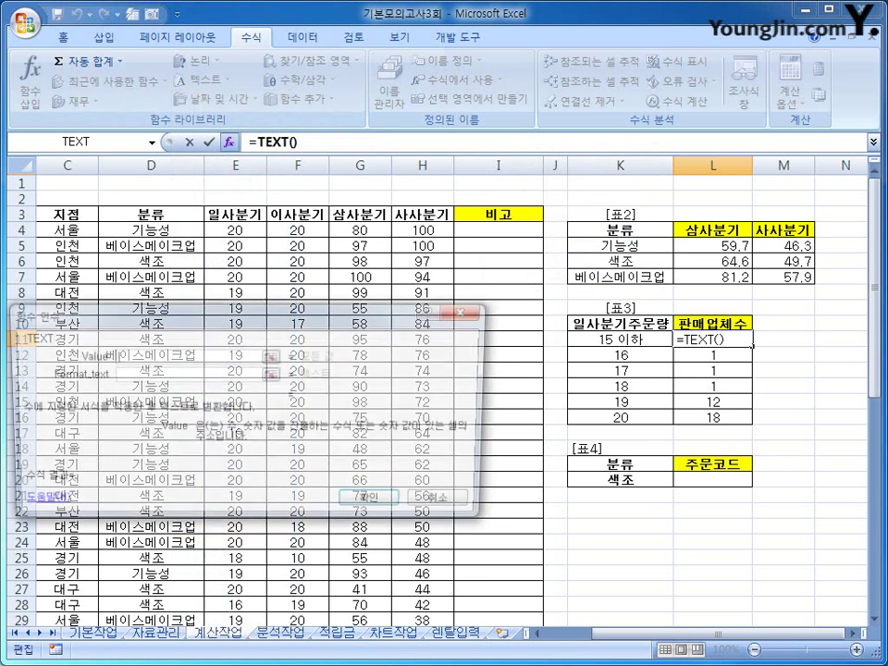
pyautogui.moveTo(232, 313); pyautogui.dragTo(406, 275)
pyautogui.rightClick(321, 317)
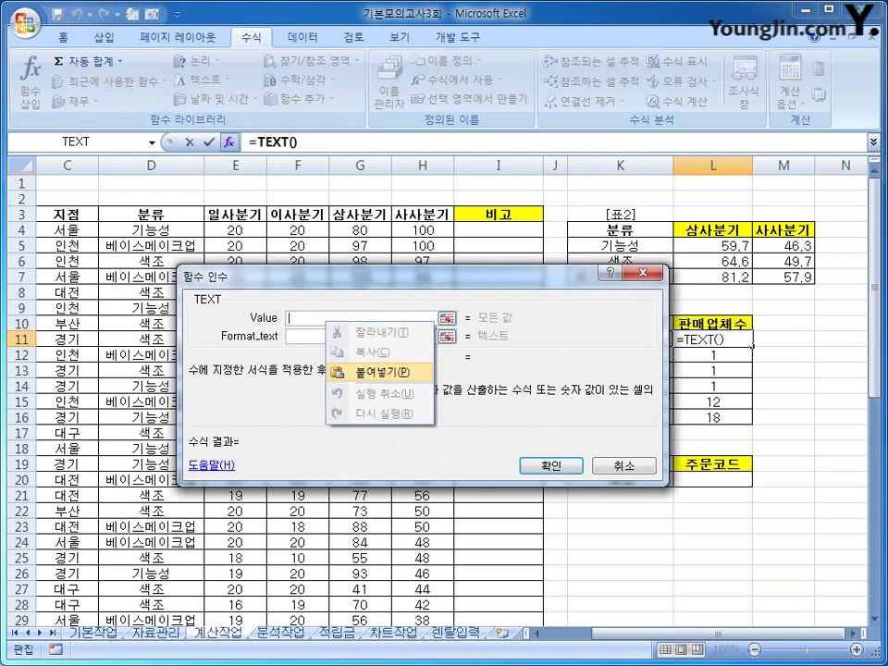
pyautogui.click(366, 371)
pyautogui.press('Tab')
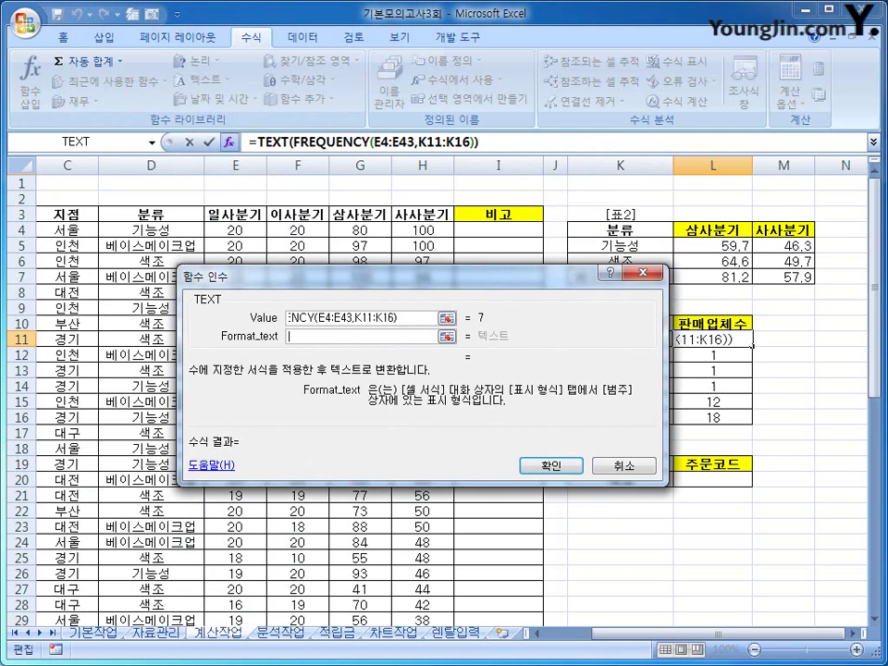
pyautogui.write('#')
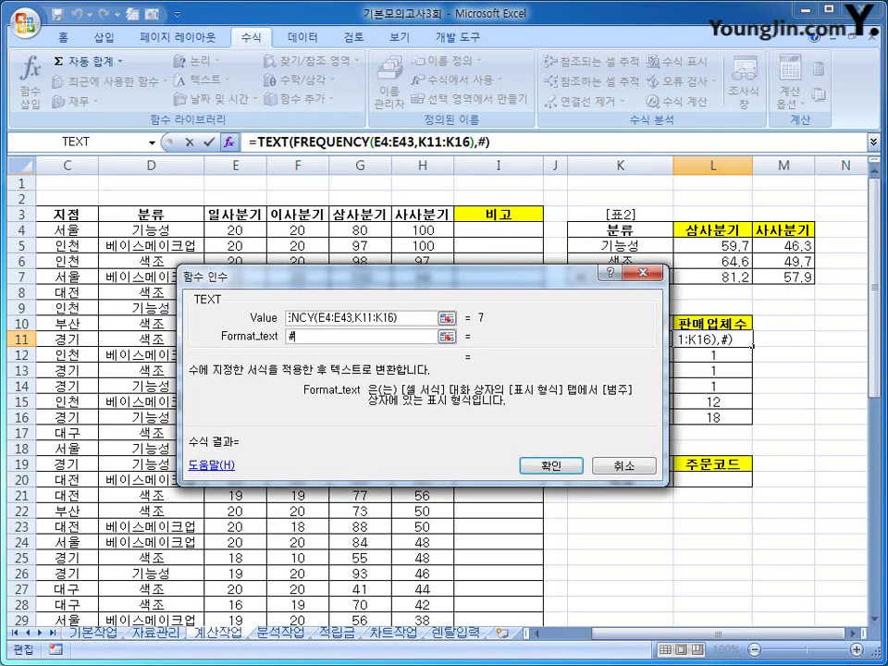
pyautogui.write('djq')
pyautogui.press('BackSpace')
pyautogui.press('BackSpace')
pyautogui.press('BackSpace')
pyautogui.write('업체')
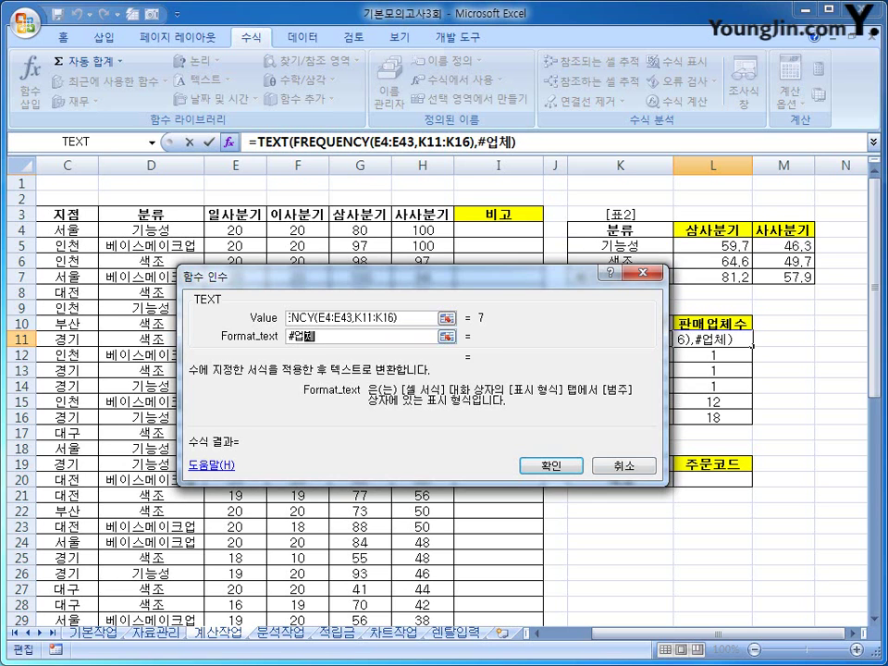
pyautogui.hotkey('ctrl', 'shift', 'Return')
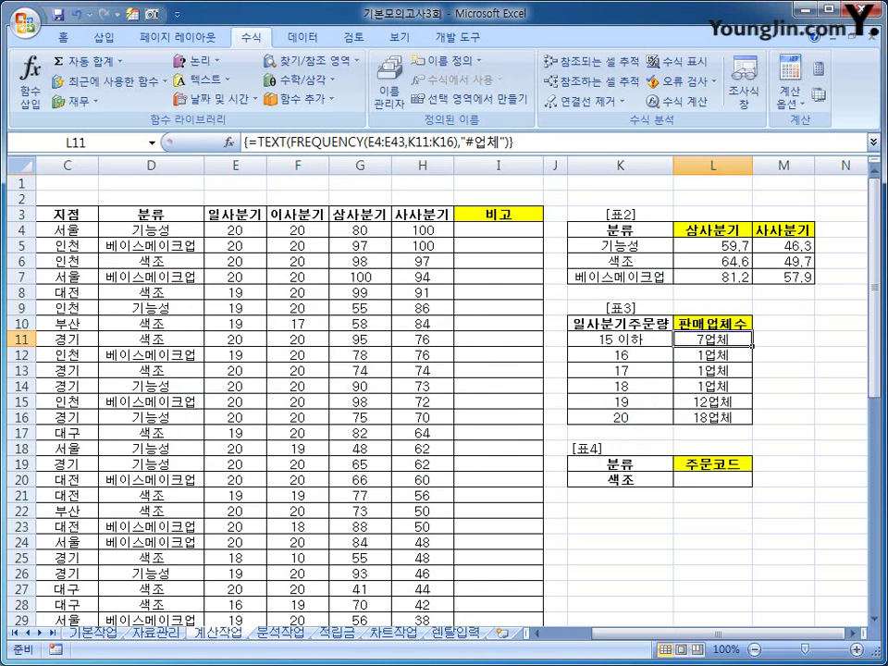
pyautogui.press('Down')
pyautogui.press('Down')
pyautogui.press('Down')
pyautogui.press('Down')
pyautogui.press('Down')
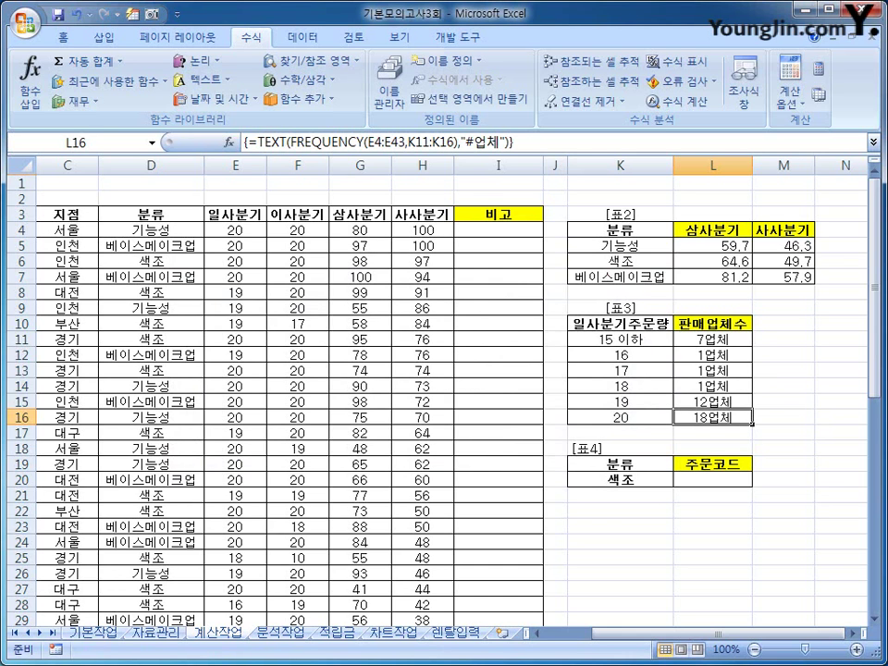
pyautogui.click(713, 479)
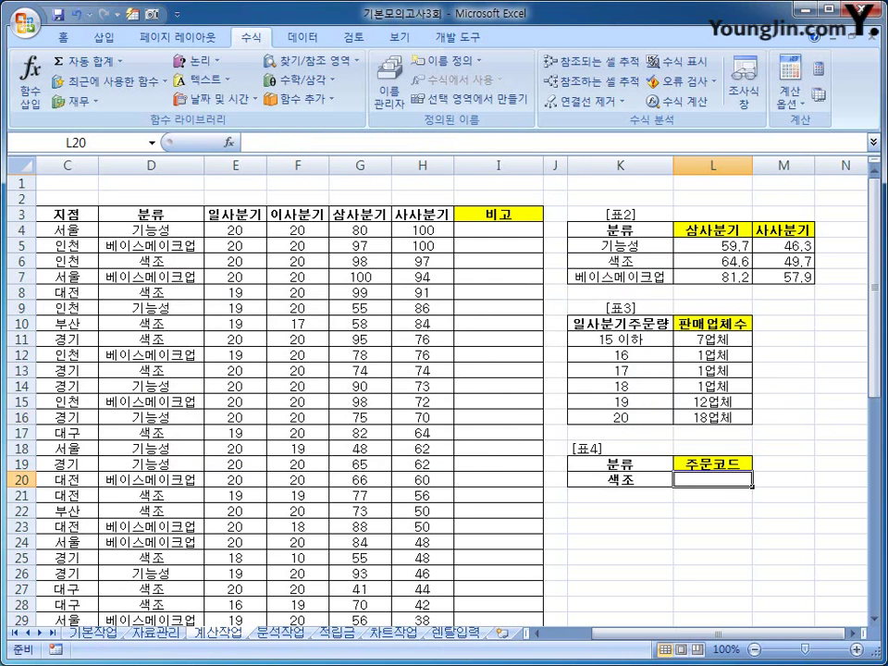
pyautogui.click(625, 464)
pyautogui.click(625, 479)
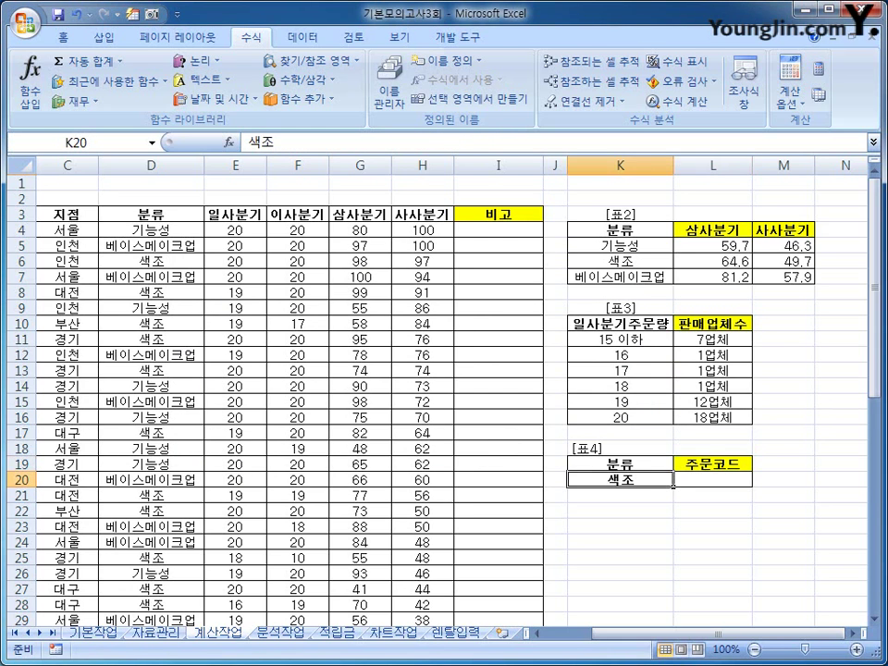
pyautogui.click(713, 479)
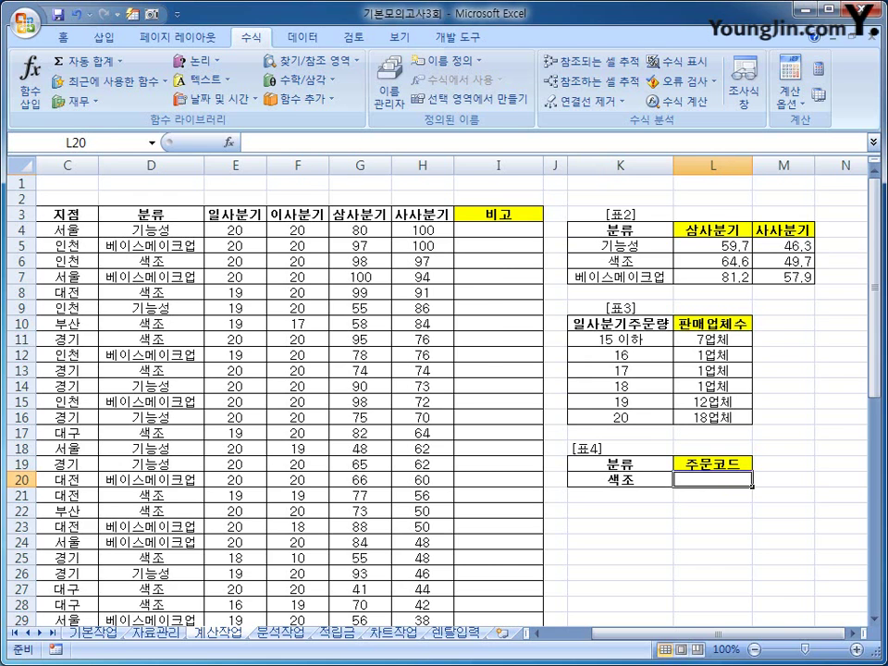
pyautogui.hscroll(-1, 444, 389)
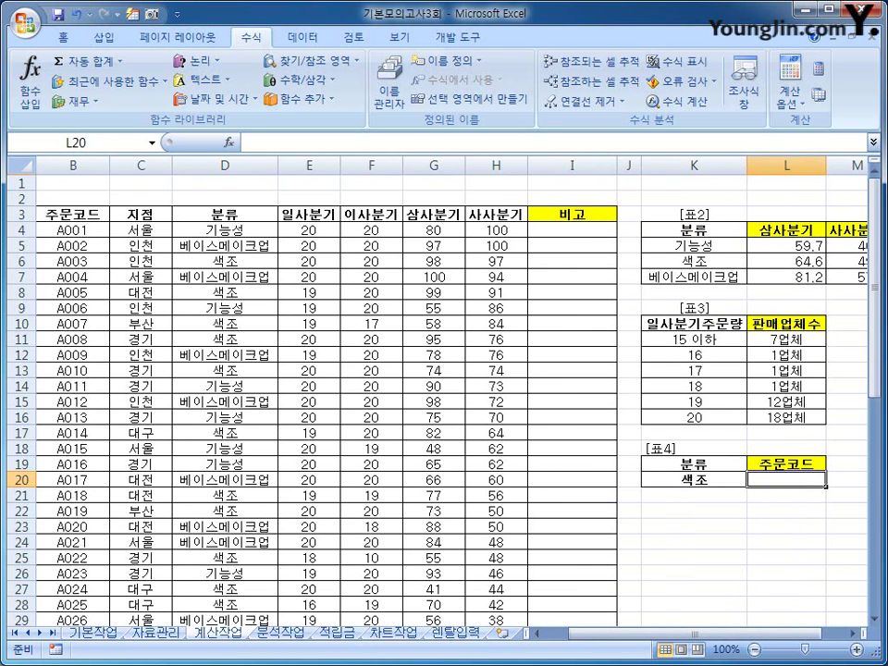
pyautogui.click(225, 432)
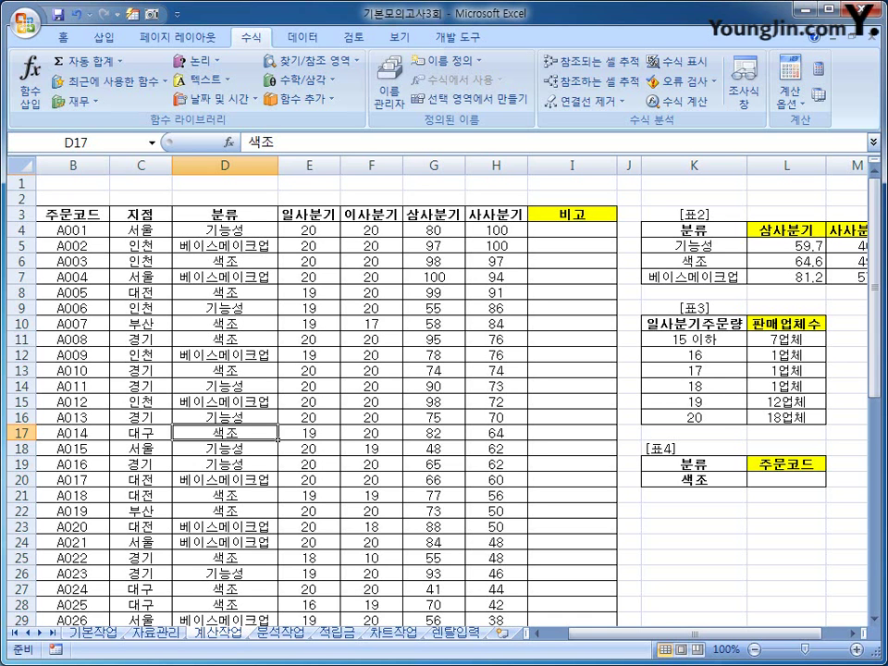
pyautogui.moveTo(434, 229); pyautogui.dragTo(463, 612)
pyautogui.scroll(5, 463, 613)
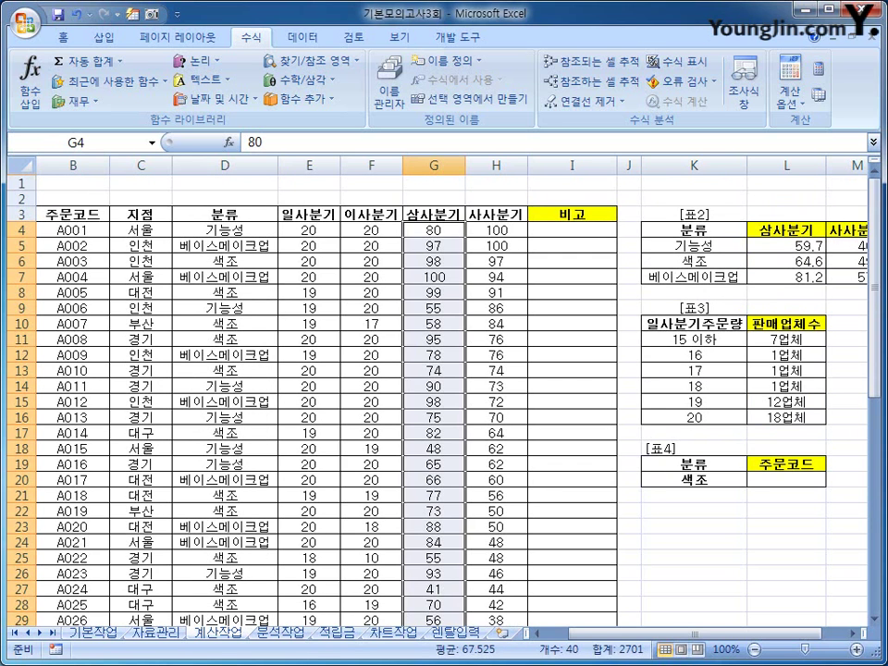
pyautogui.click(434, 277)
pyautogui.click(276, 277)
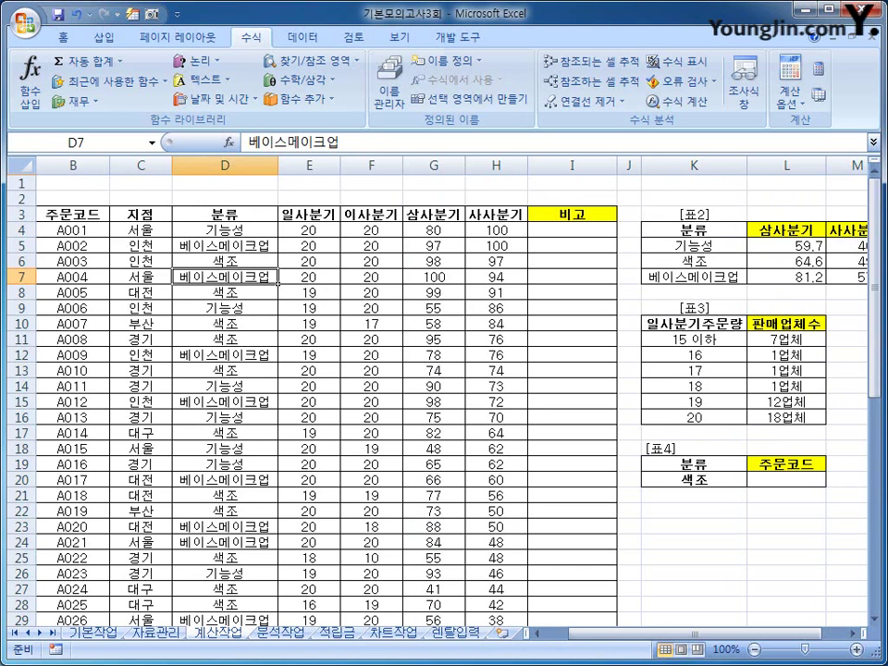
pyautogui.click(461, 403)
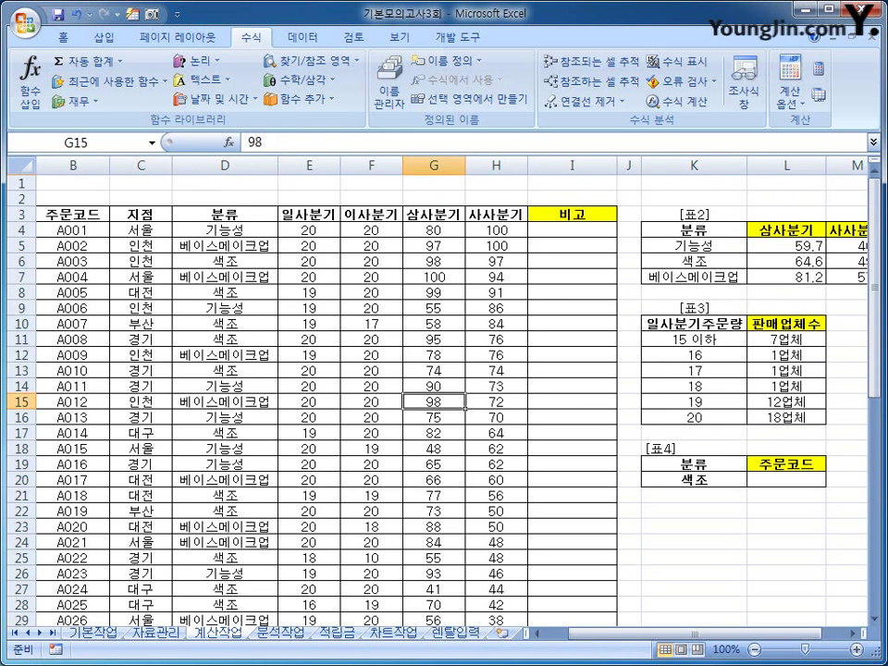
pyautogui.scroll(-2, 324, 398)
pyautogui.scroll(2, 324, 398)
pyautogui.click(786, 479)
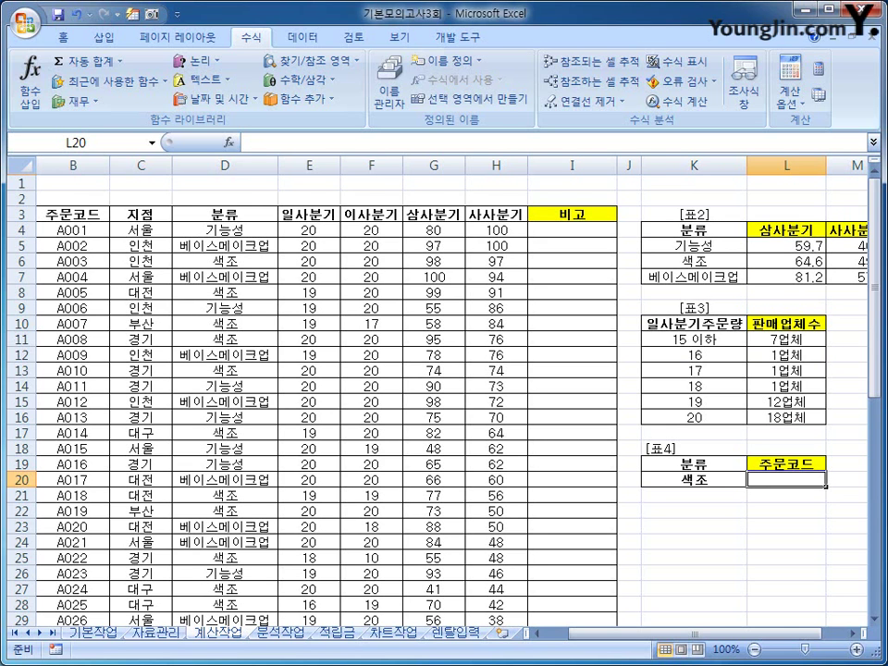
pyautogui.moveTo(434, 231); pyautogui.dragTo(464, 567)
pyautogui.scroll(6, 435, 398)
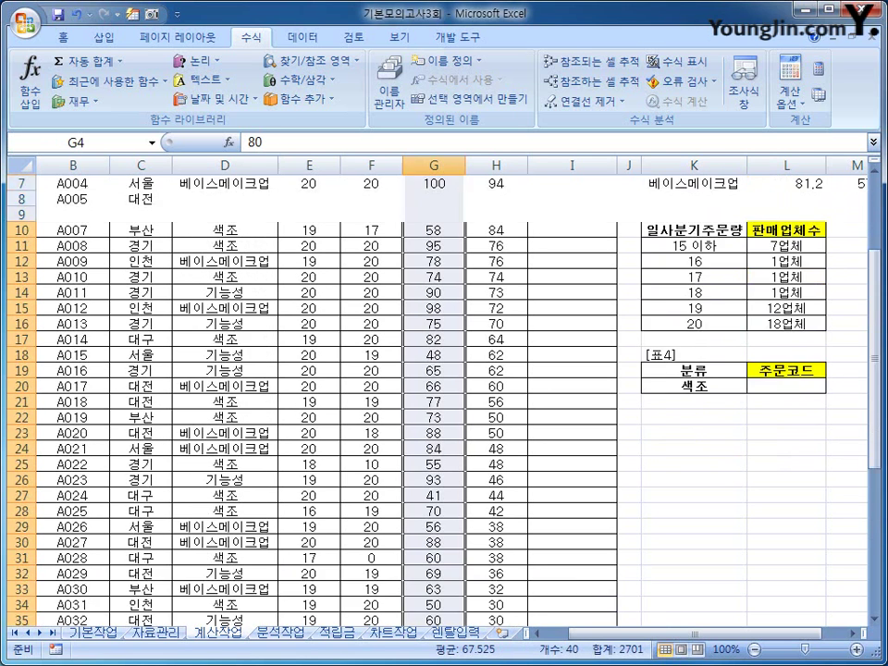
pyautogui.click(787, 479)
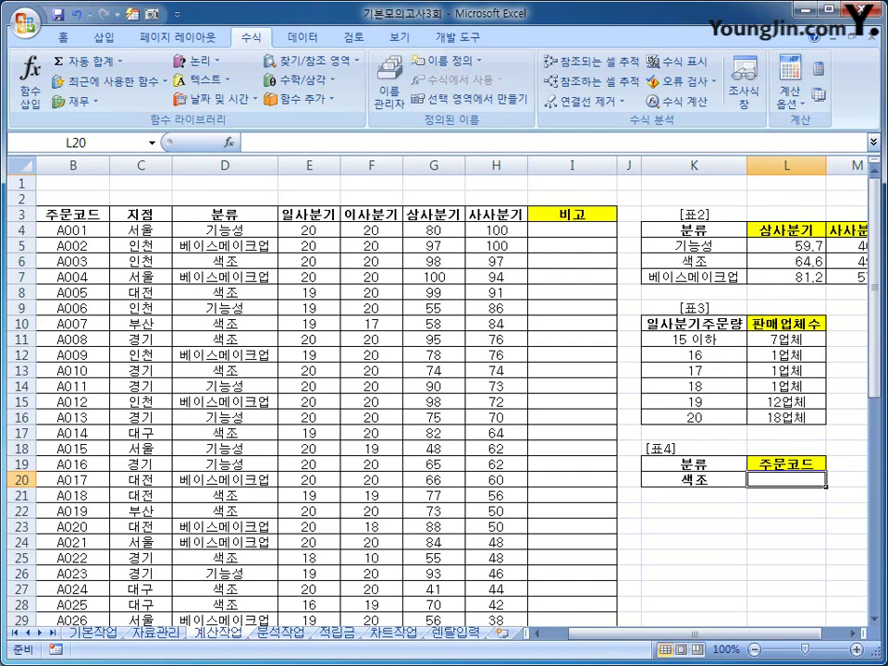
# - Start the L20 formula as =INDEX(B4:B43, over the order codes
pyautogui.write('=')
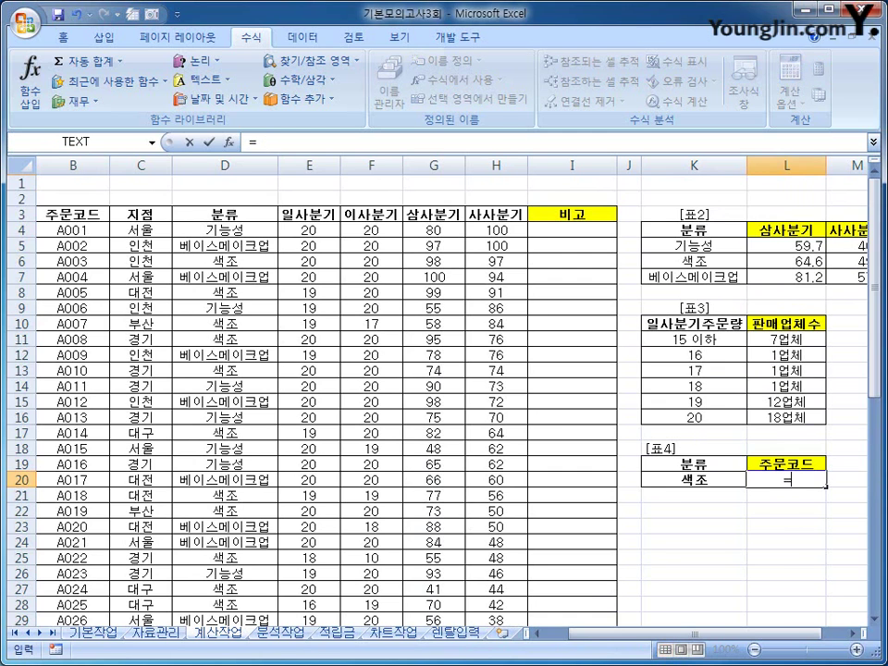
pyautogui.write('o\\i')
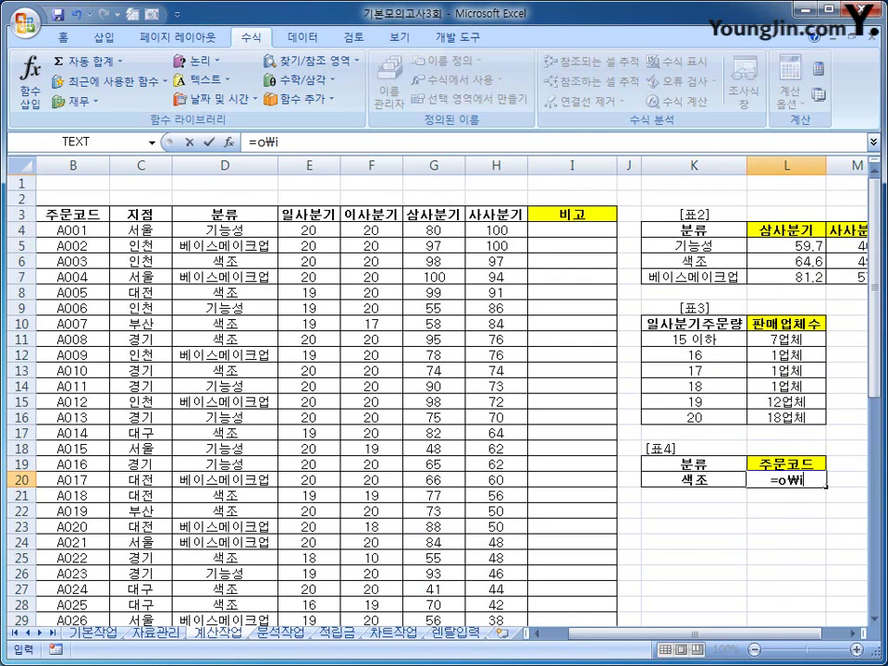
pyautogui.press('BackSpace')
pyautogui.press('BackSpace')
pyautogui.press('BackSpace')
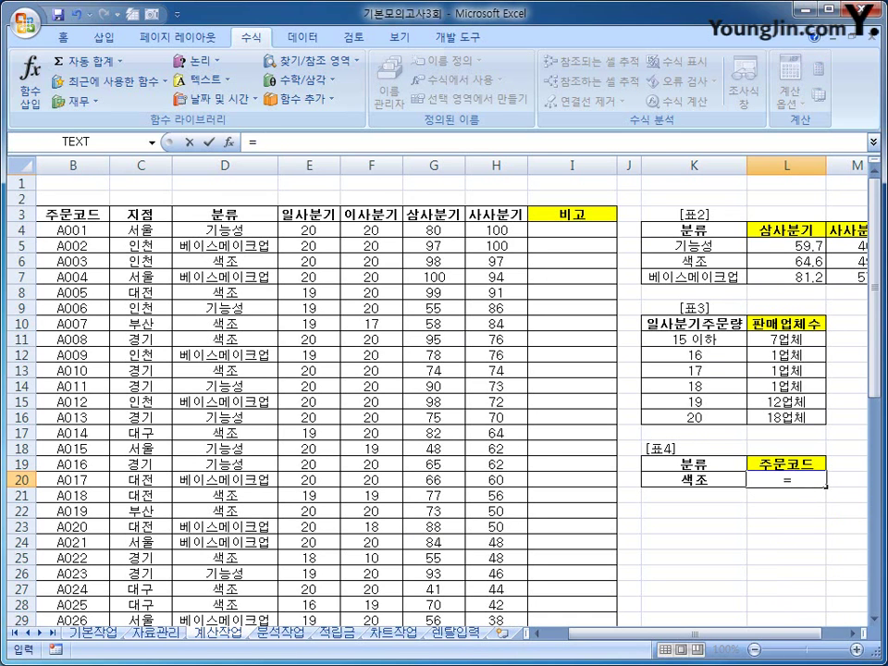
pyautogui.write('in')
pyautogui.press('Tab')
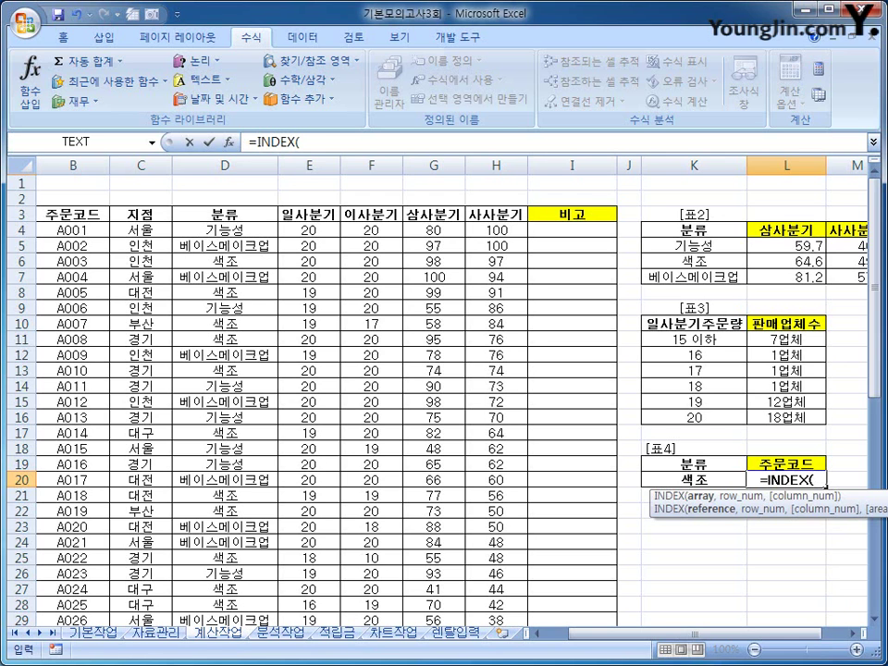
pyautogui.click(73, 229)
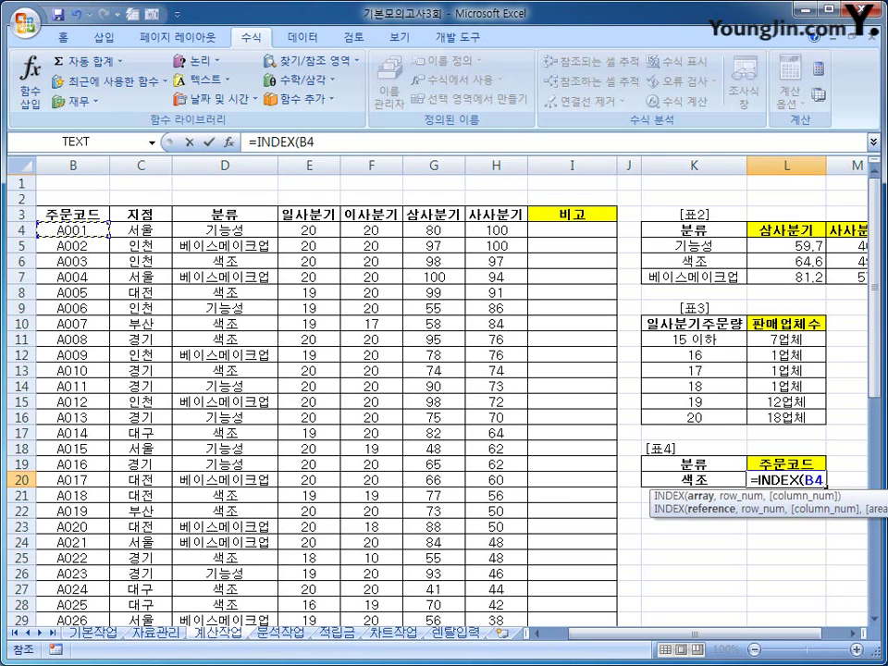
pyautogui.moveTo(73, 231); pyautogui.dragTo(103, 595)
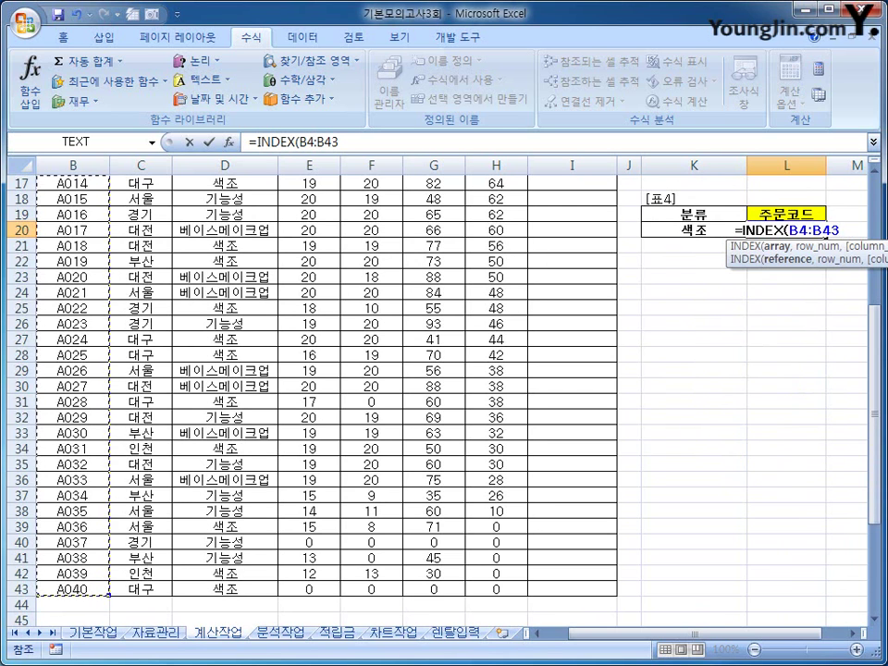
pyautogui.write(',')
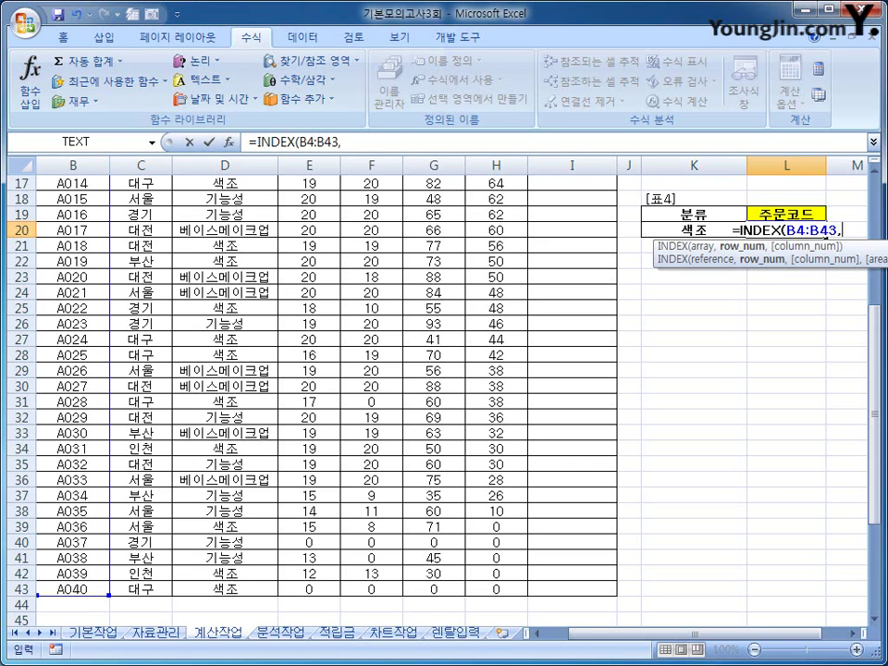
# - Add MATCH( to the INDEX and begin an if( inside it
pyautogui.scroll(1, 444, 388)
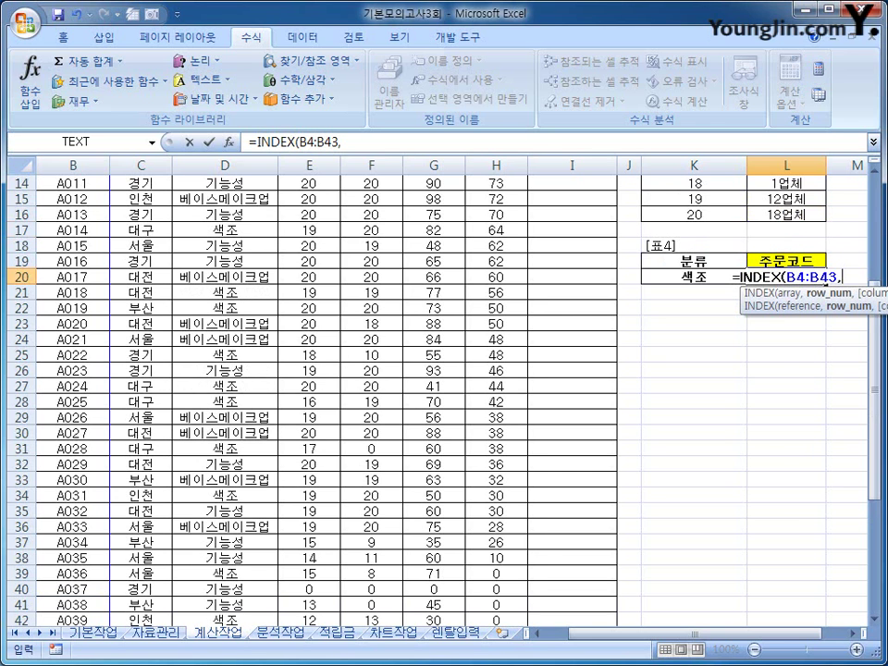
pyautogui.write('ma')
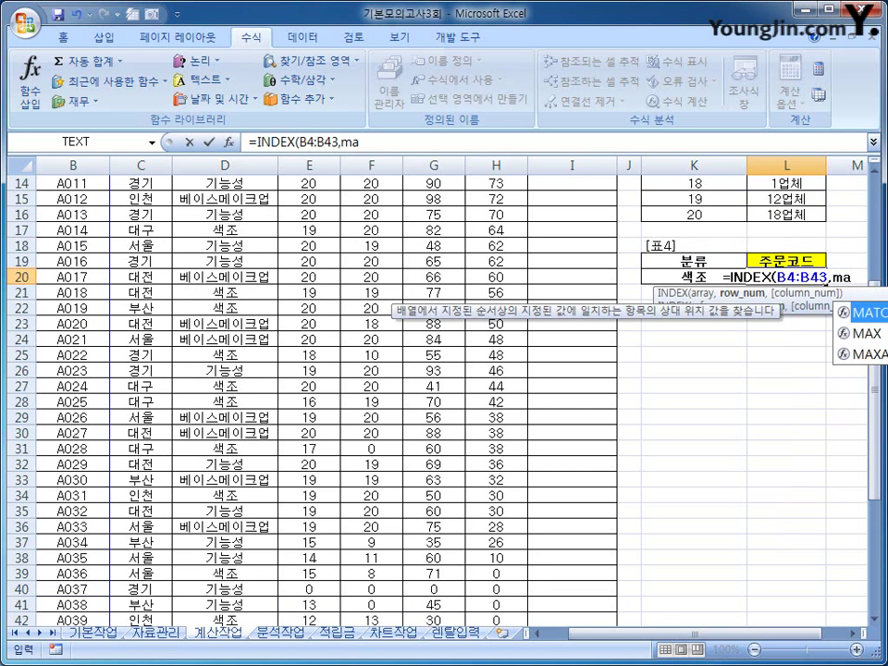
pyautogui.press('Tab')
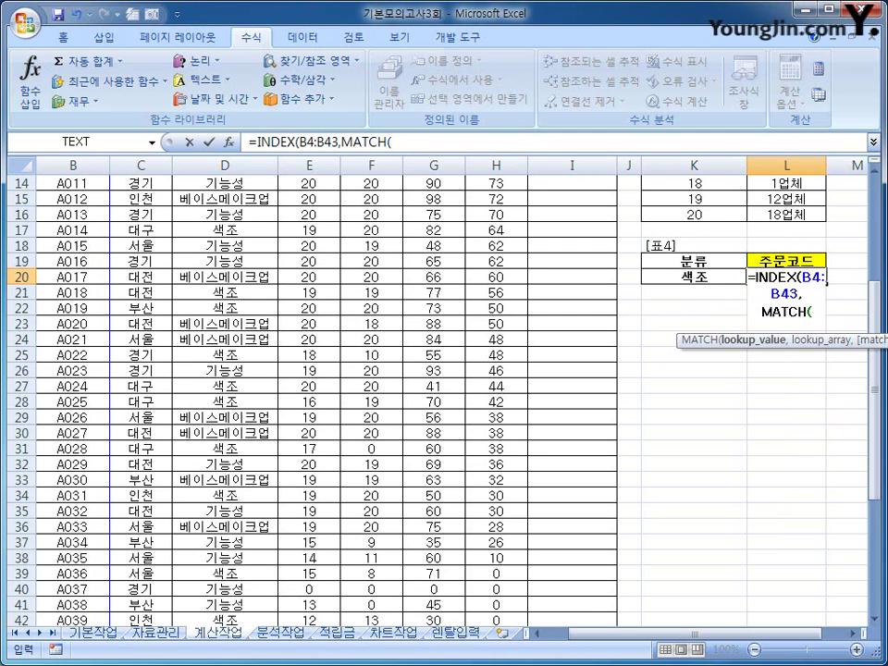
pyautogui.click(393, 141)
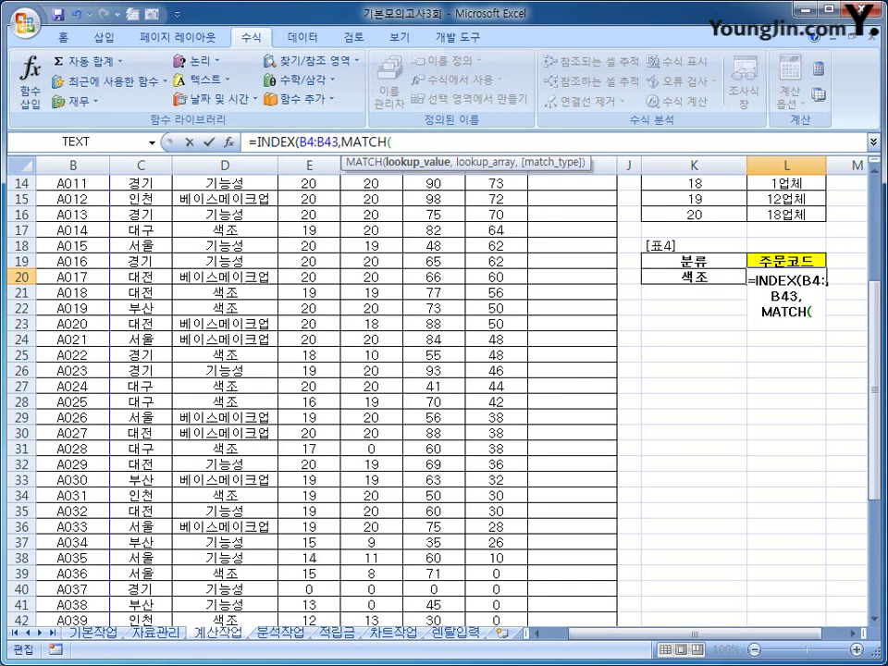
pyautogui.write('if(')
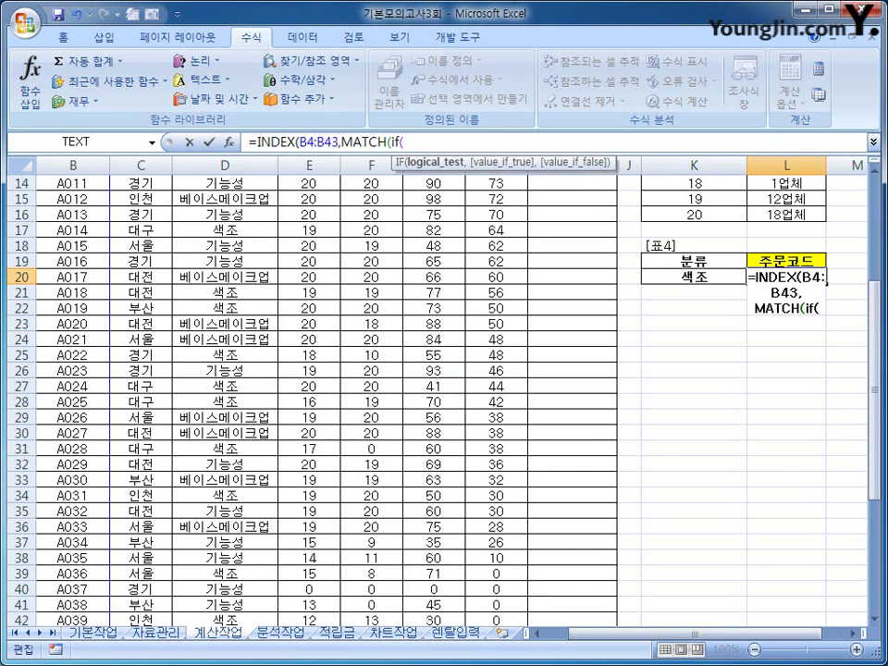
# - Complete the IF as if(D4:D43=K20,G4:G43) to return third-quarter values for the K20 category
pyautogui.moveTo(874, 321); pyautogui.dragTo(874, 199)
pyautogui.moveTo(225, 229); pyautogui.dragTo(269, 592)
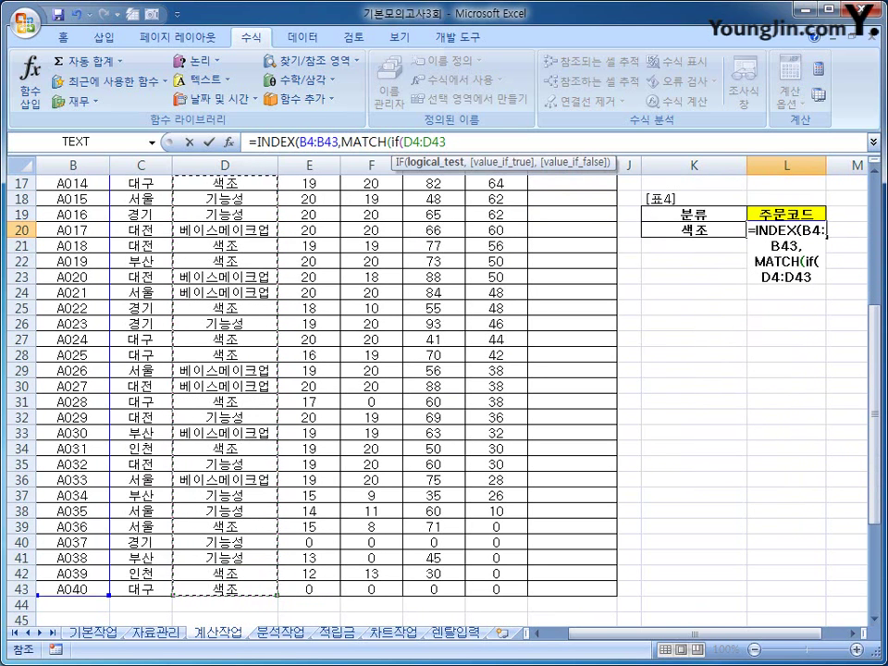
pyautogui.write('=')
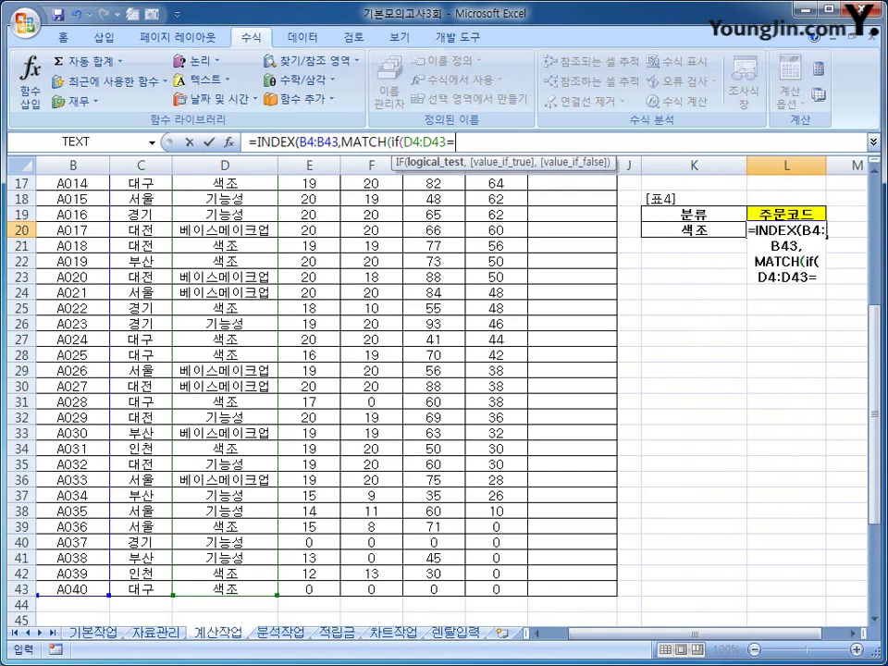
pyautogui.click(694, 229)
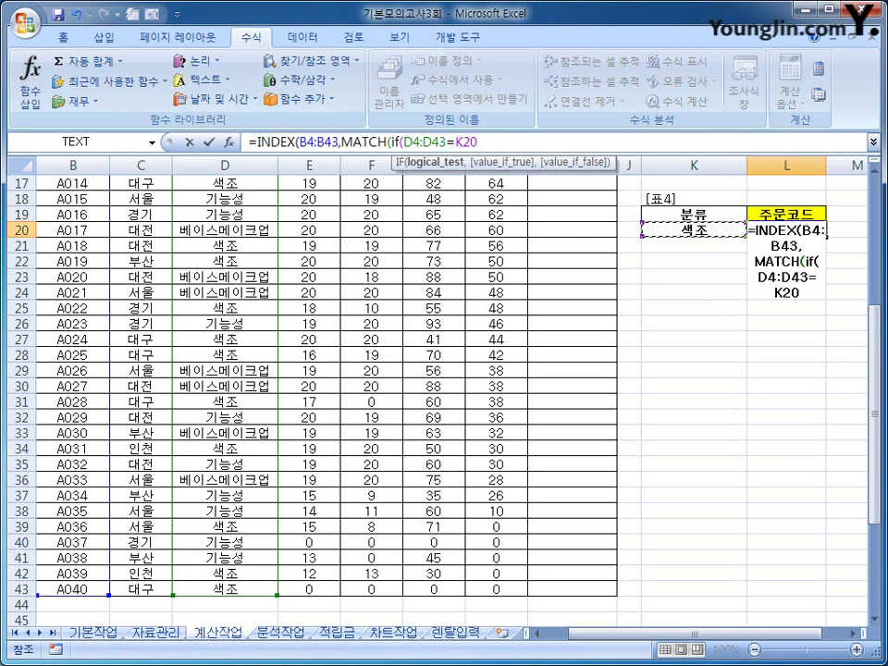
pyautogui.write(',')
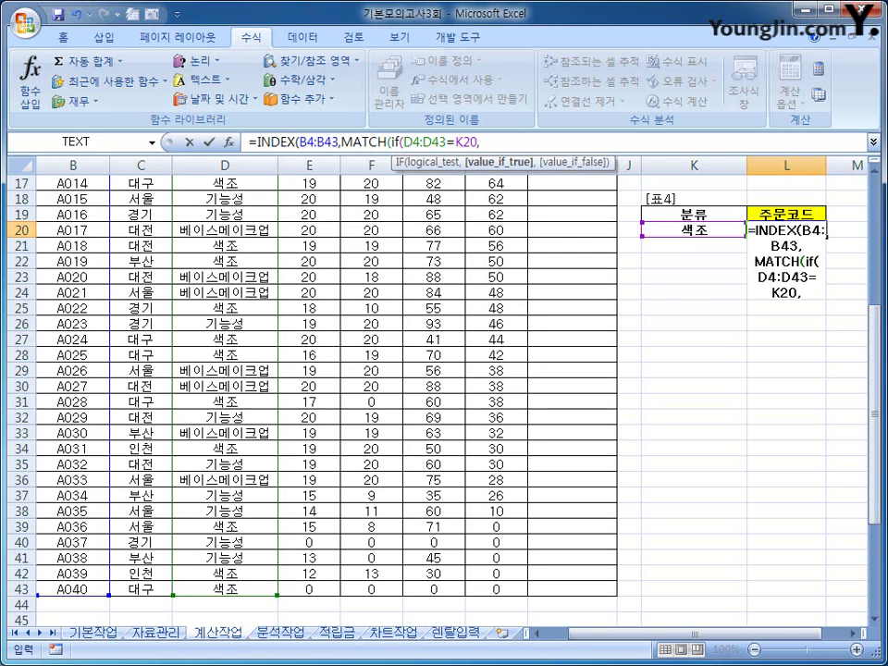
pyautogui.moveTo(875, 407); pyautogui.dragTo(874, 370)
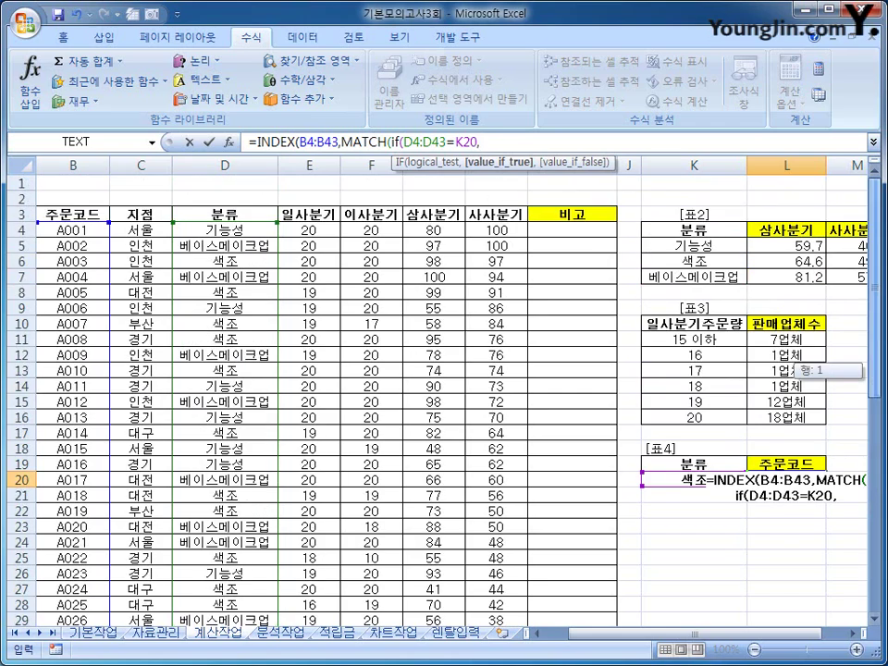
pyautogui.moveTo(434, 231); pyautogui.dragTo(435, 558)
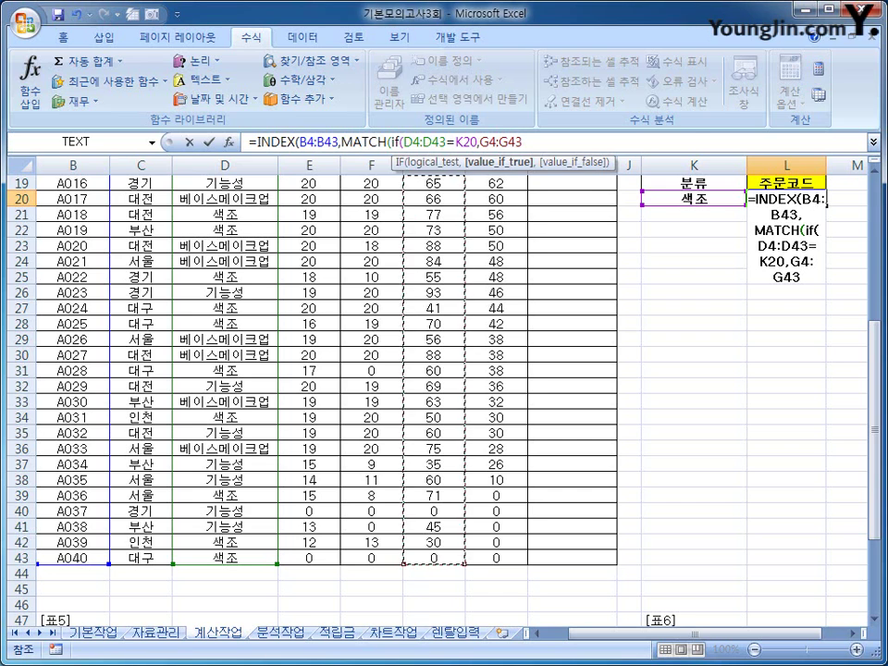
pyautogui.write(')')
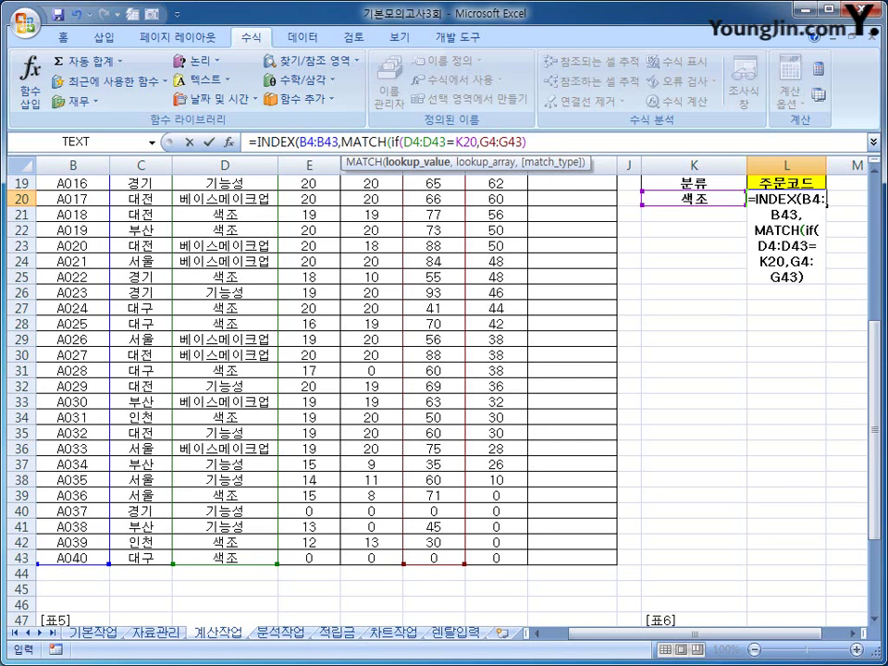
# - Wrap the IF in max( ) and add a comma after it, leaving MATCH's lookup range next
pyautogui.click(389, 141)
pyautogui.write('ma')
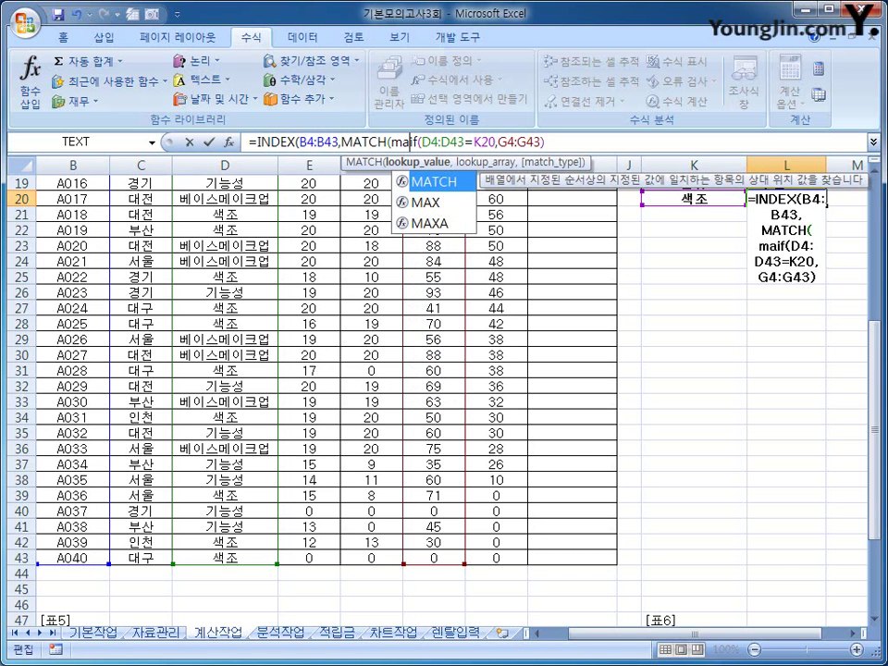
pyautogui.write('x')
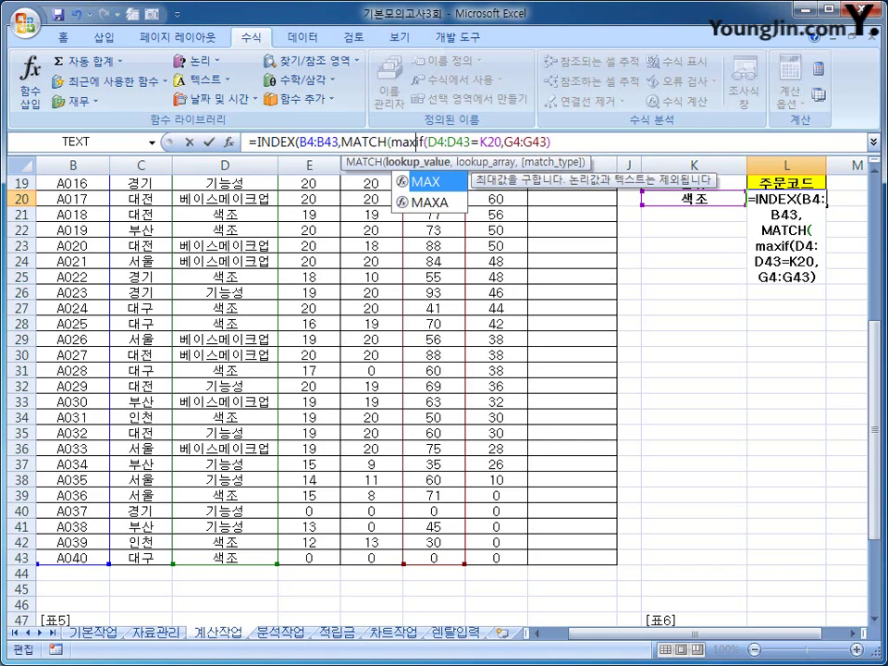
pyautogui.write('(')
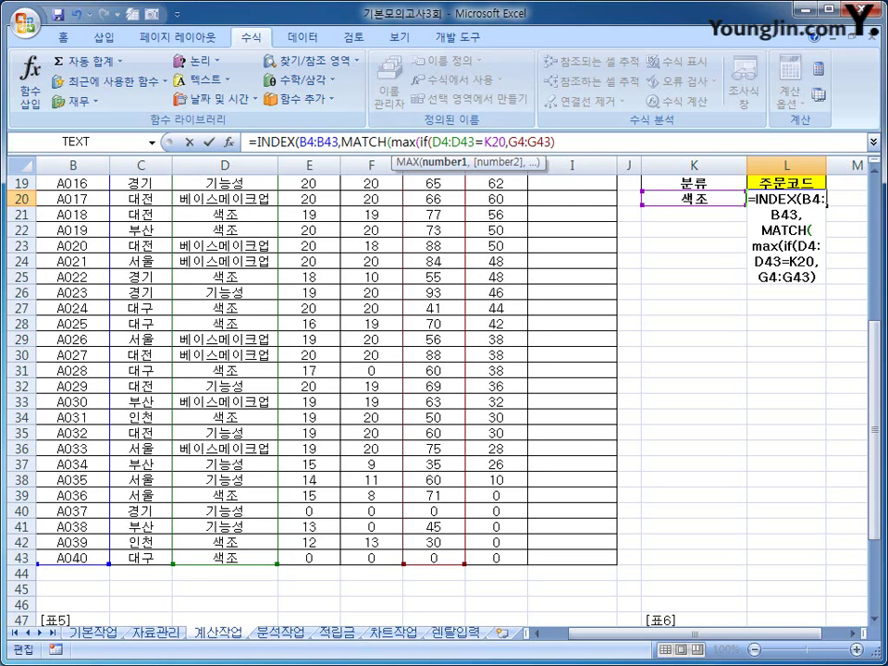
pyautogui.write(')')
pyautogui.write(',(')
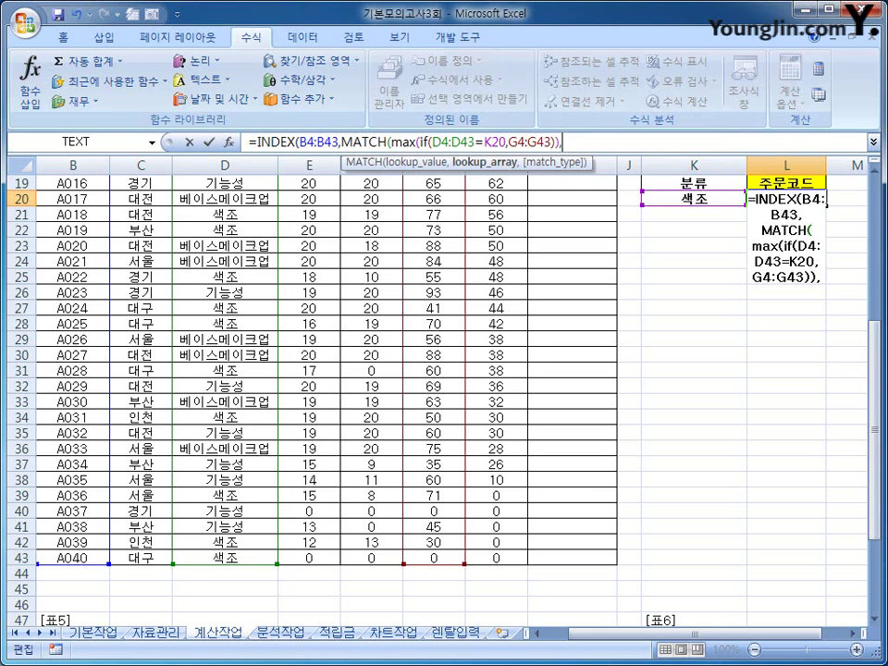
# - Complete L20's array formula comparing D4:D43 to K20 and weighting G4:G43, returning A005
pyautogui.write('(')
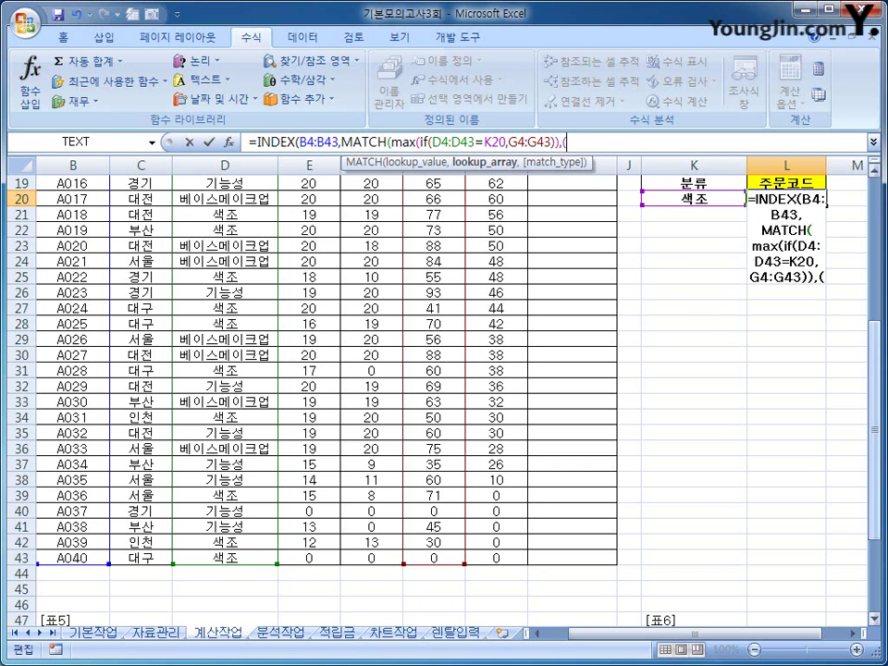
pyautogui.scroll(6, 444, 388)
pyautogui.moveTo(225, 230); pyautogui.dragTo(243, 606)
pyautogui.write('=')
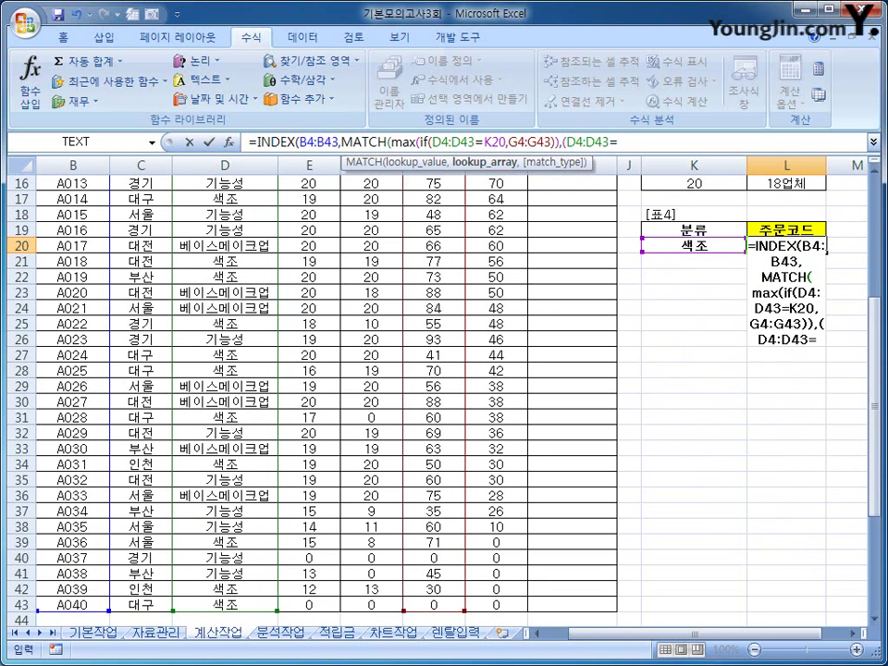
pyautogui.press('Left')
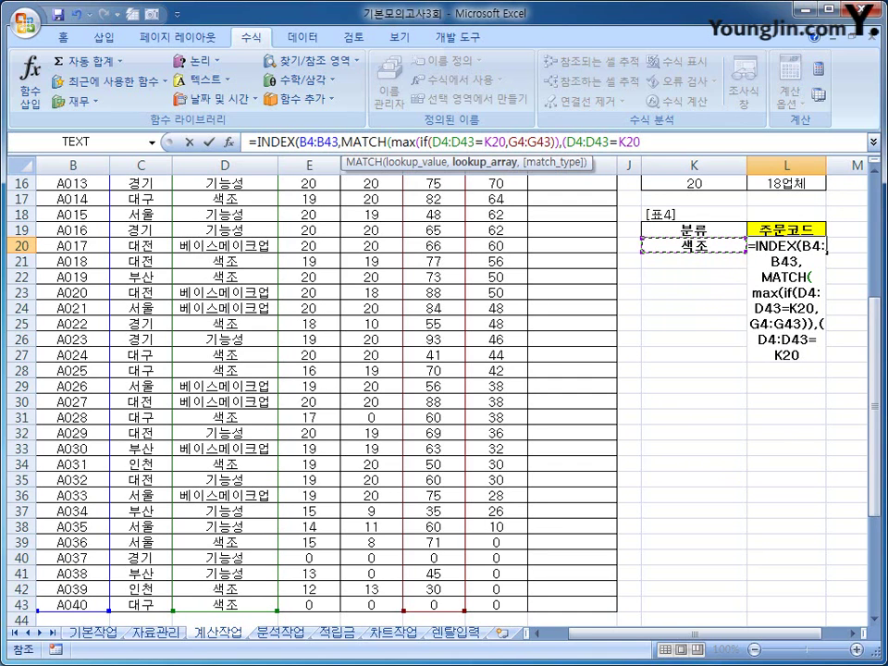
pyautogui.write(')')
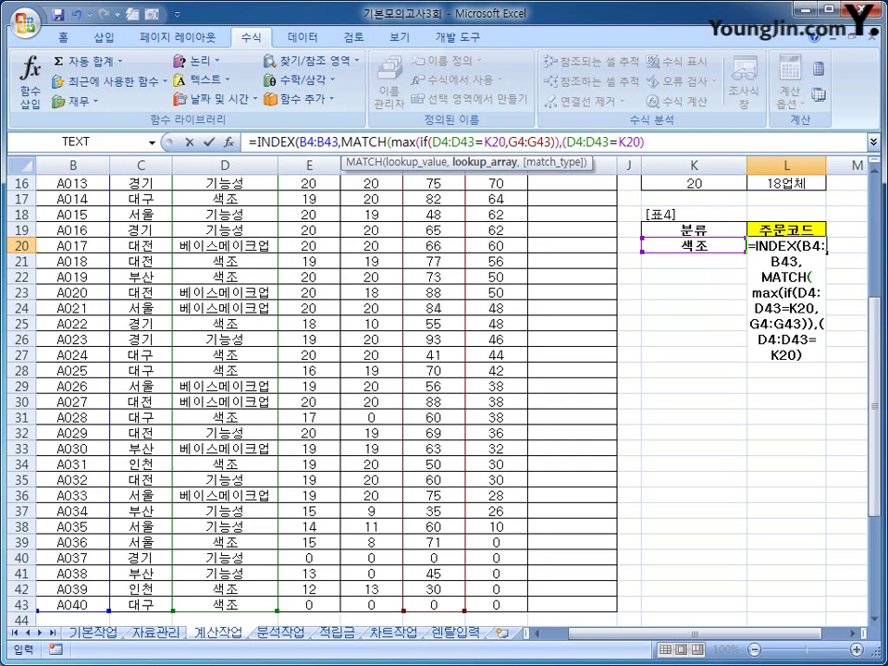
pyautogui.write('*')
pyautogui.moveTo(874, 416); pyautogui.dragTo(874, 367)
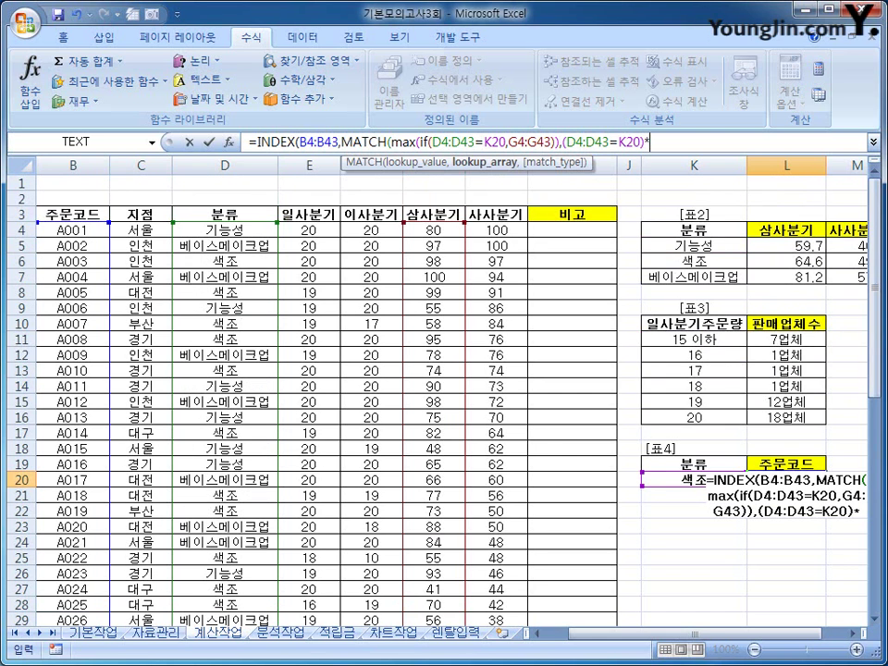
pyautogui.moveTo(434, 231); pyautogui.dragTo(435, 593)
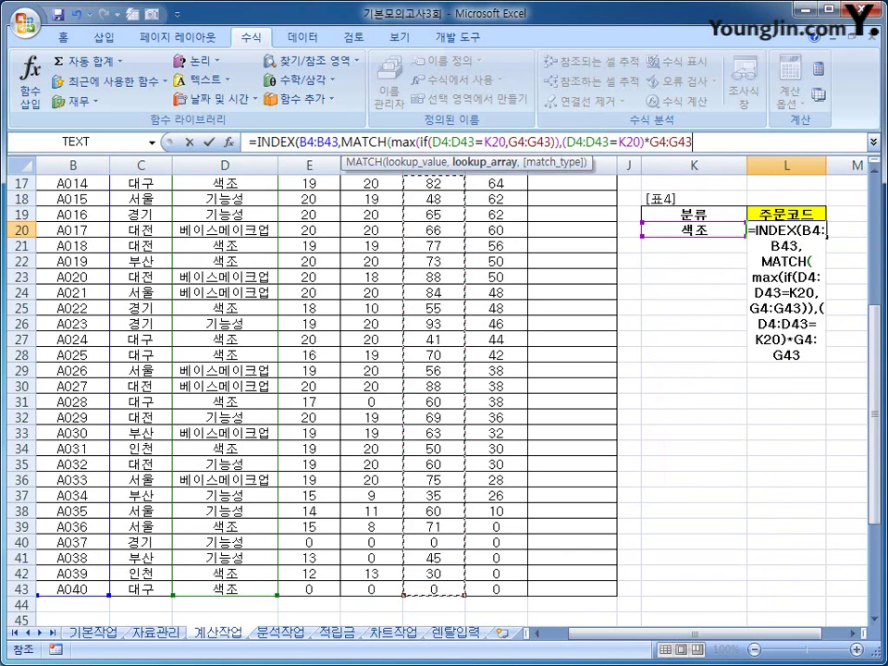
pyautogui.write(',')
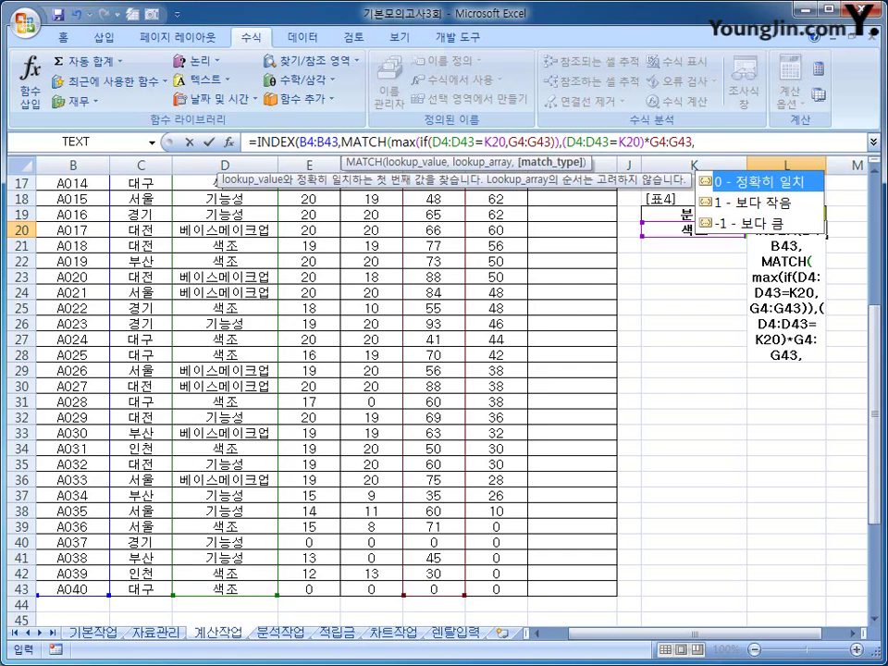
pyautogui.write('0')
pyautogui.write(')')
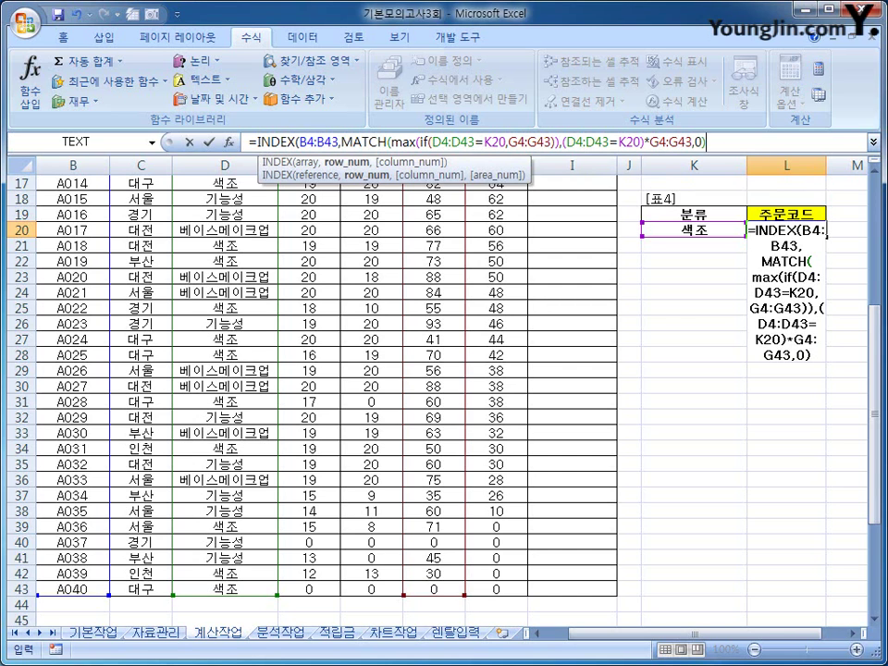
pyautogui.write(')')
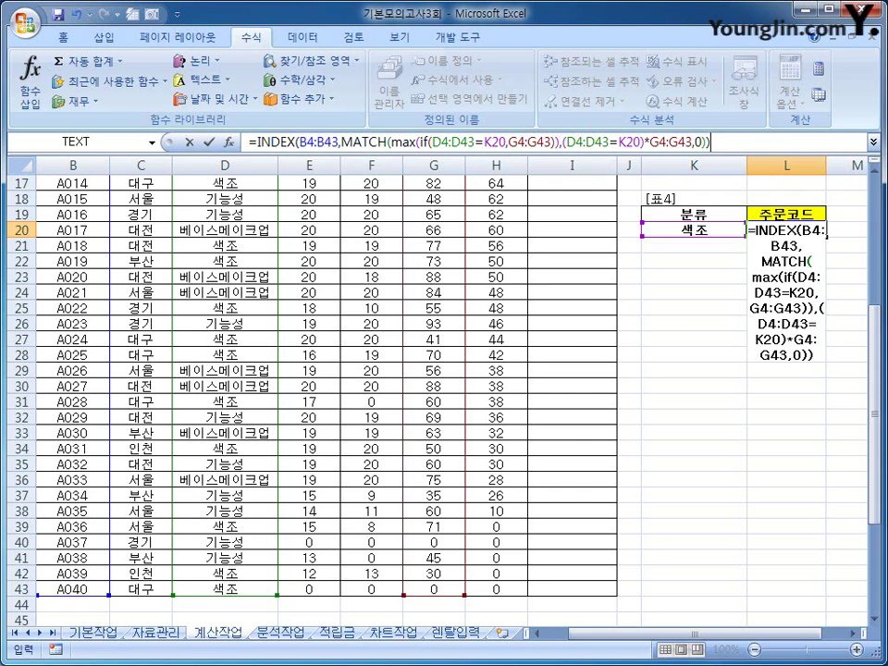
pyautogui.hotkey('ctrl', 'shift', 'Return')
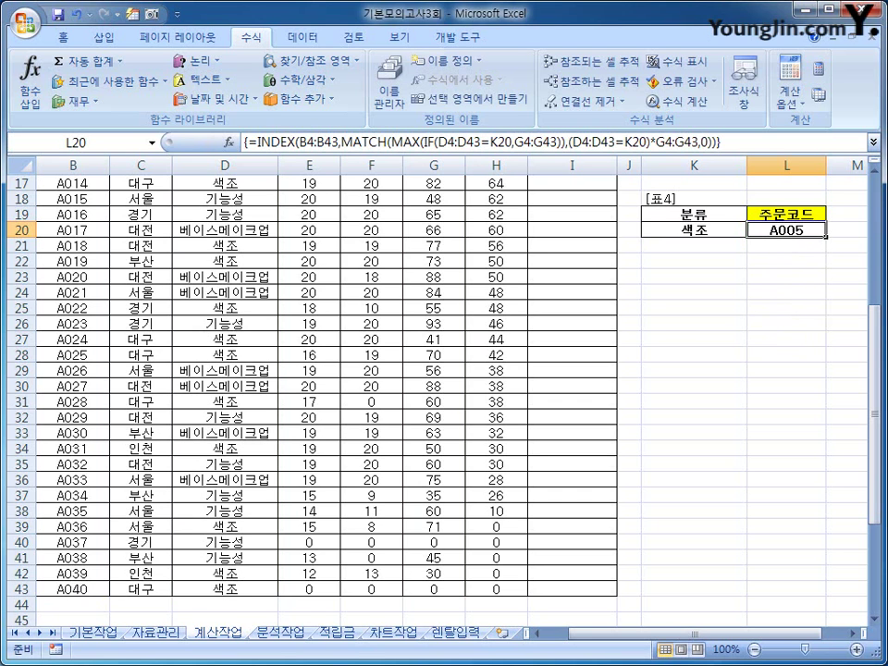
# - Launch the Visual Basic editor from the 개발 도구 tab
pyautogui.scroll(3, 444, 388)
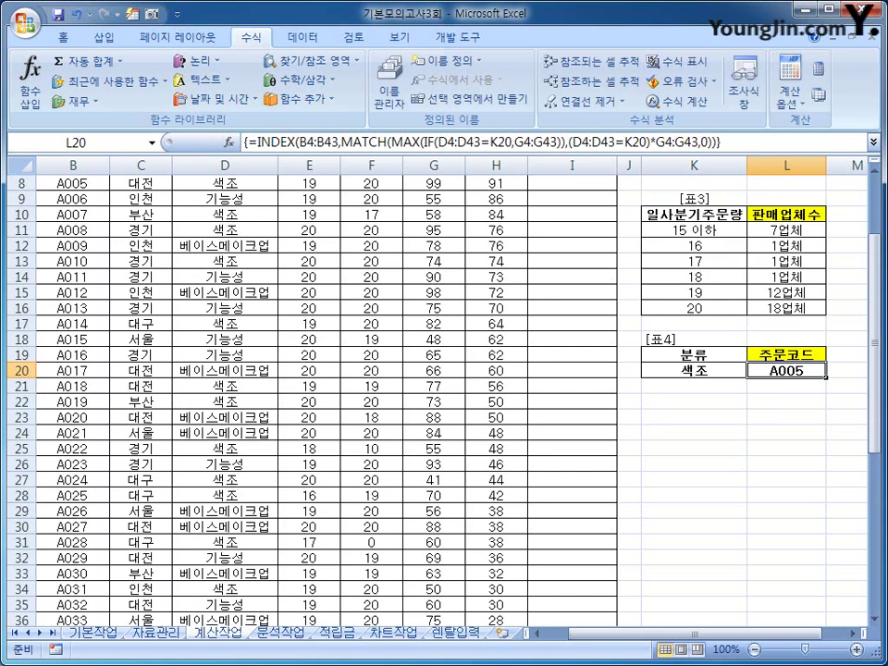
pyautogui.scroll(-4, 30, 83)
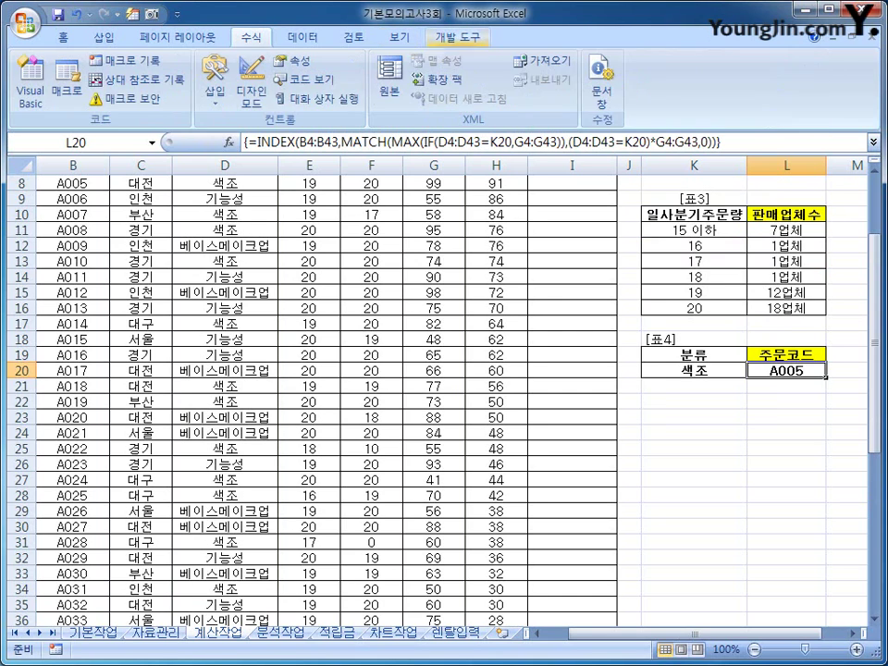
pyautogui.click(31, 88)
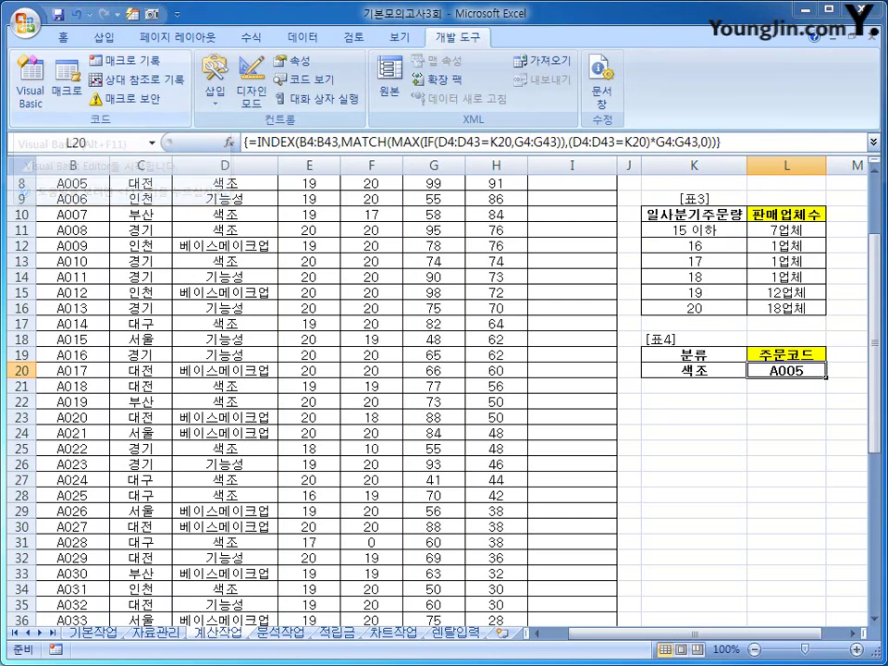
# - Insert Module1 with an empty Public Function fn비고(일사분기, 이사분기, 삼사분기, 사사분기)
pyautogui.hotkey('alt', 'i')
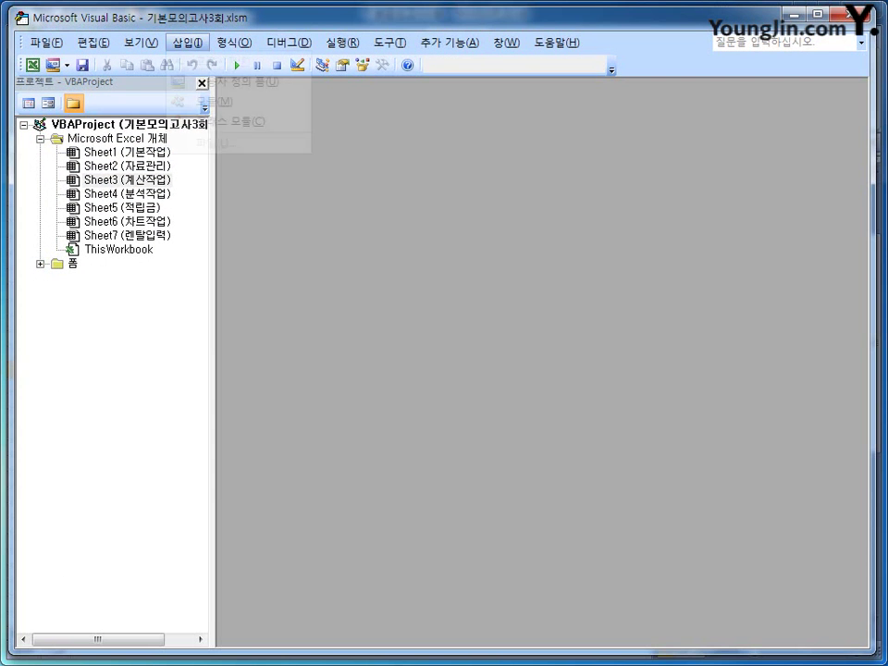
pyautogui.press('m')
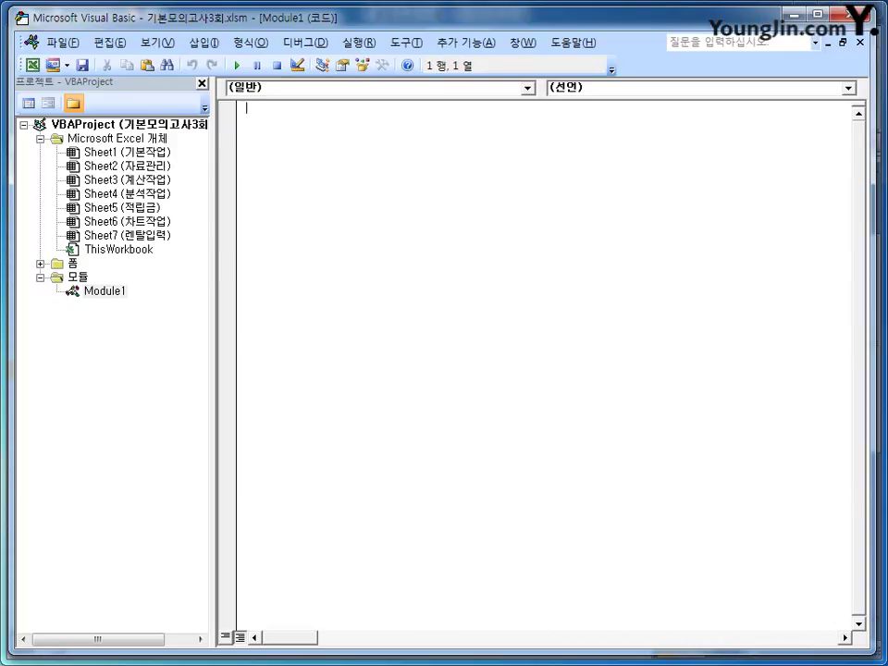
pyautogui.write('public functio')
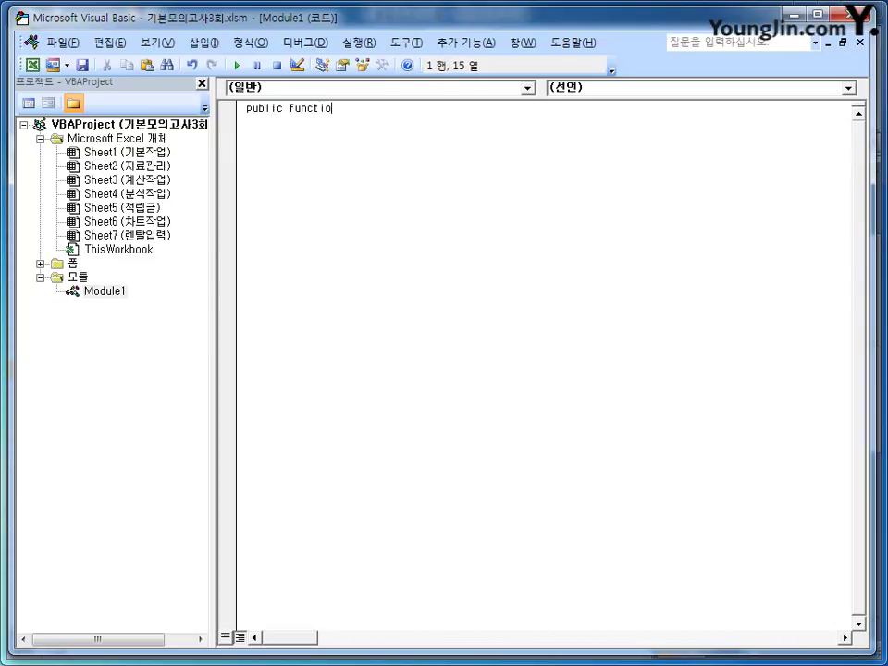
pyautogui.write('n fn')
pyautogui.write('비고(')
pyautogui.write('일살')
pyautogui.write('분기, ')
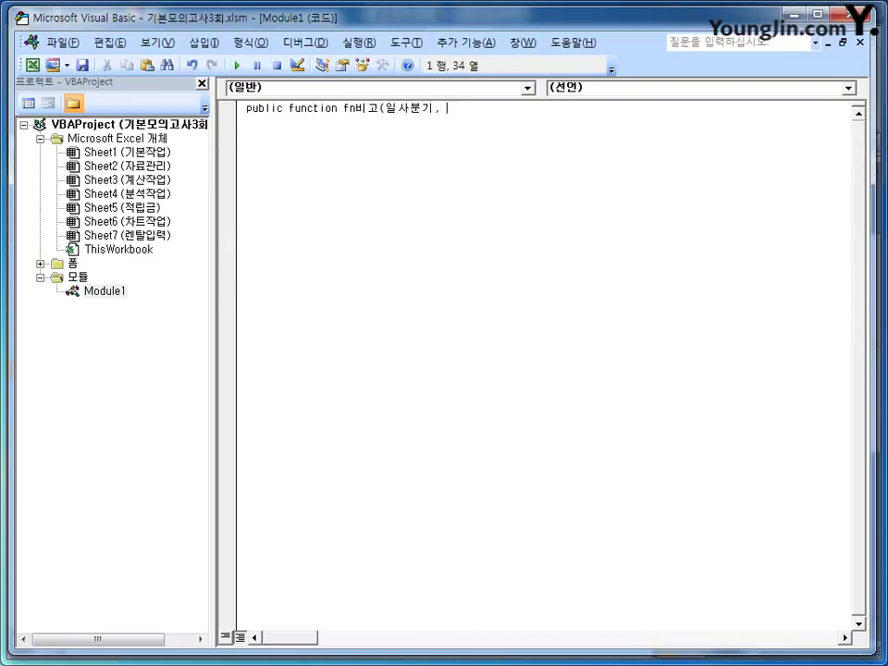
pyautogui.write('이삽분기, 삼사부분기, 사사분기')
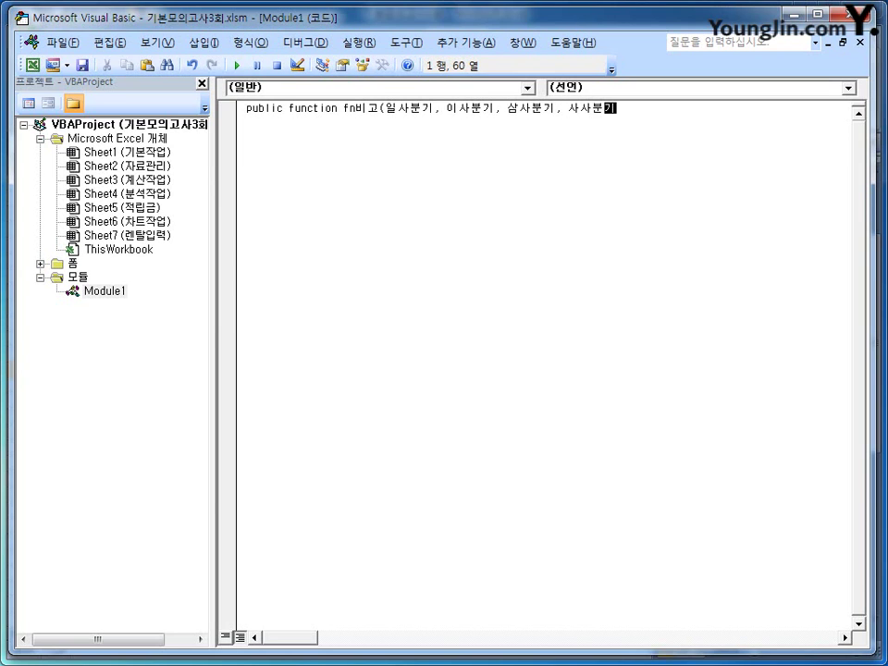
pyautogui.press('Hangul')
pyautogui.write(')')
pyautogui.press('BackSpace')
pyautogui.write(')')
pyautogui.press('Return')
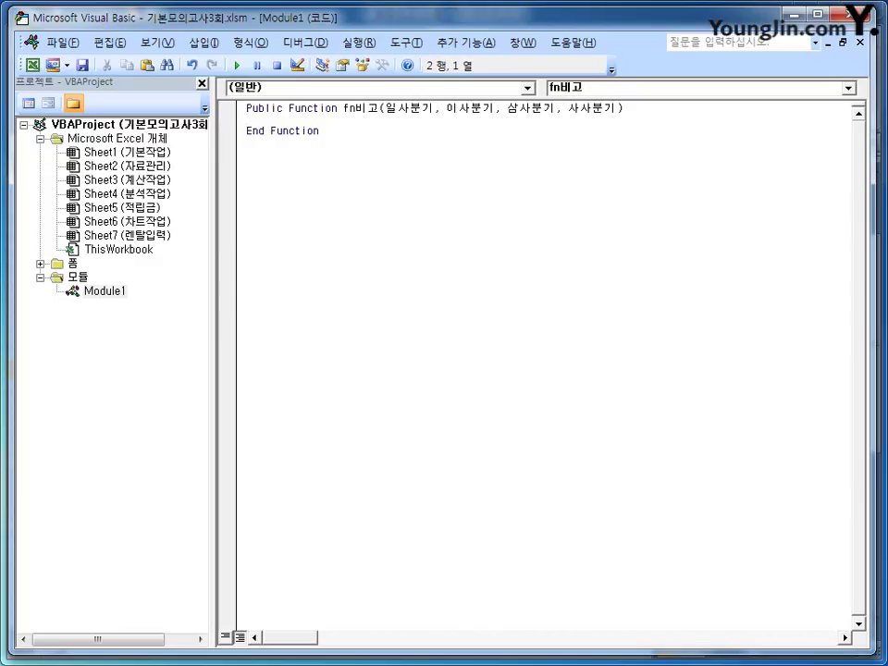
# - Add If 일사분기+이사분기+삼사분기+사사분기 >= 200 Then fn비고 = "우수업체" to the function
pyautogui.press('Tab')
pyautogui.write('if 일사분기 + 이사')
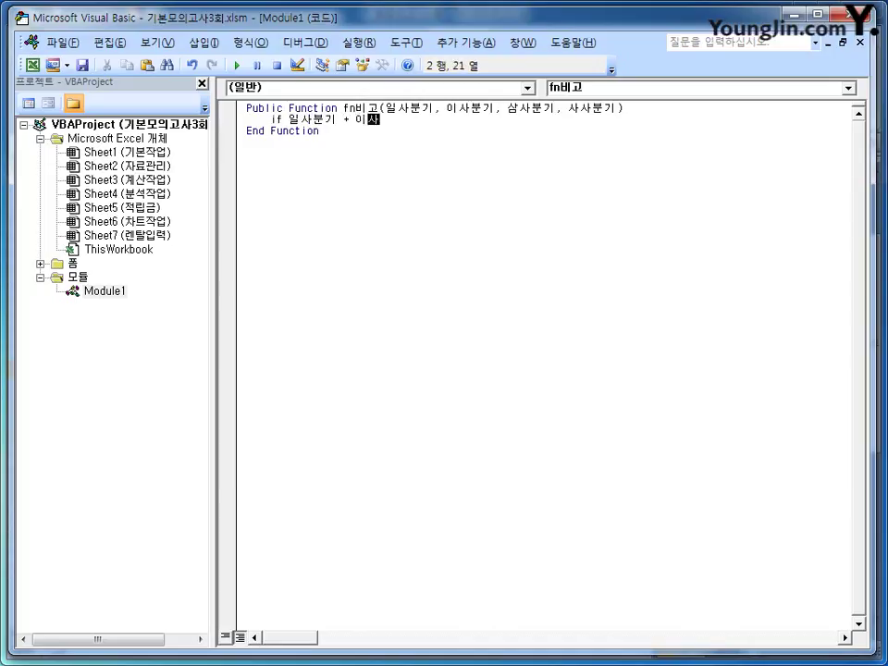
pyautogui.write('분기 + 삼')
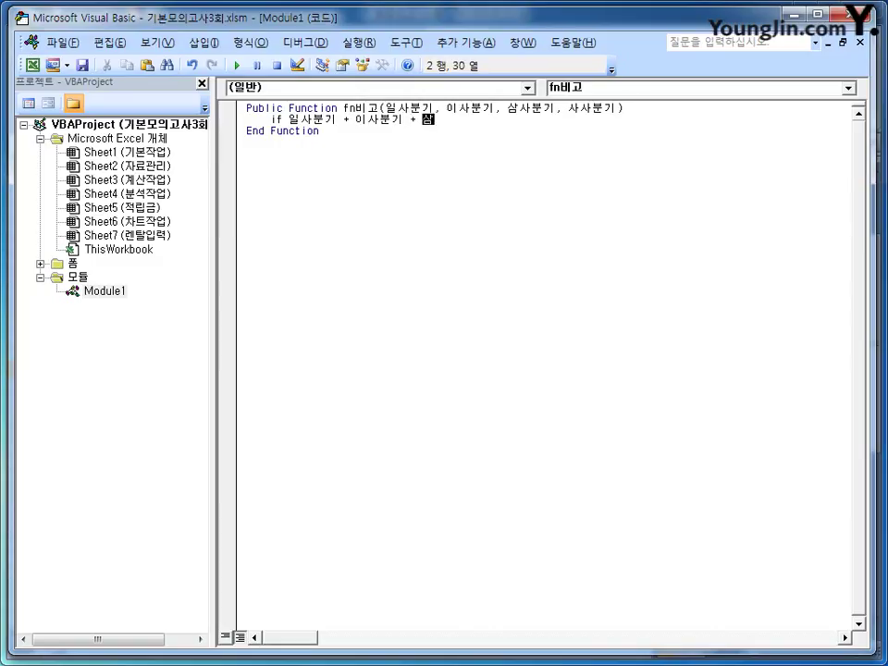
pyautogui.write('사분기 + 사사분기 ')
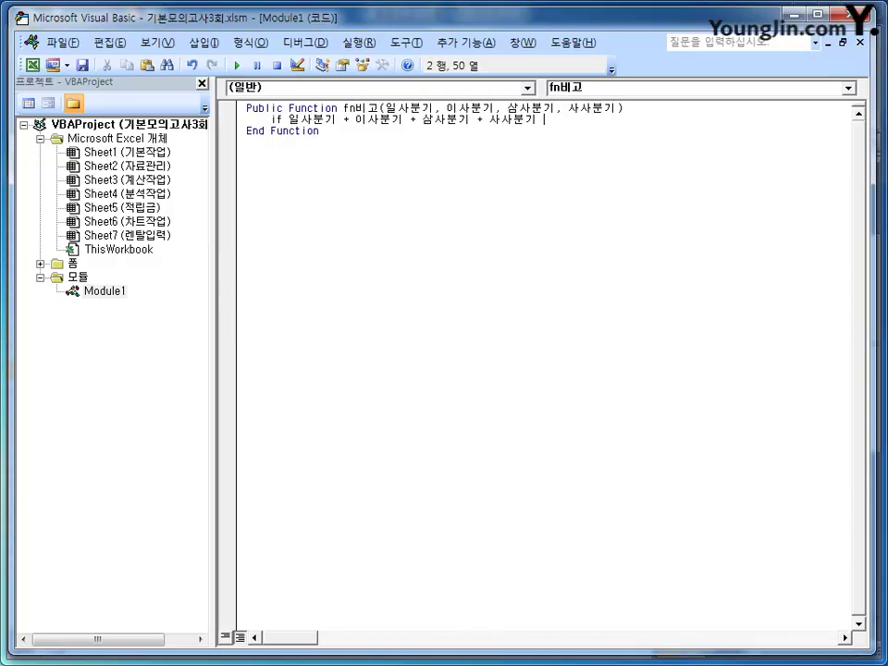
pyautogui.write('>=200 then')
pyautogui.press('Return')
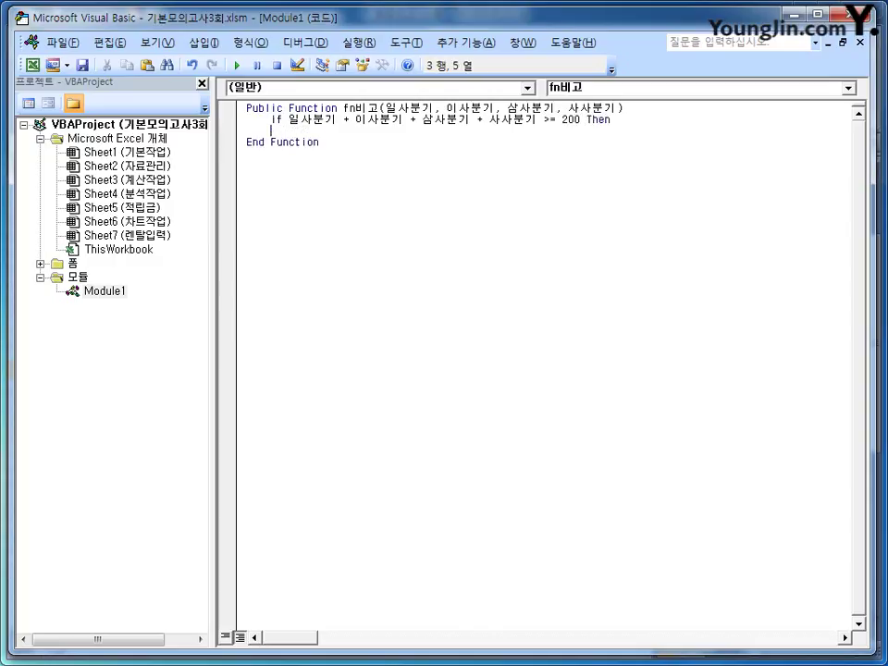
pyautogui.press('Tab')
pyautogui.write('fn비고 = "dn')
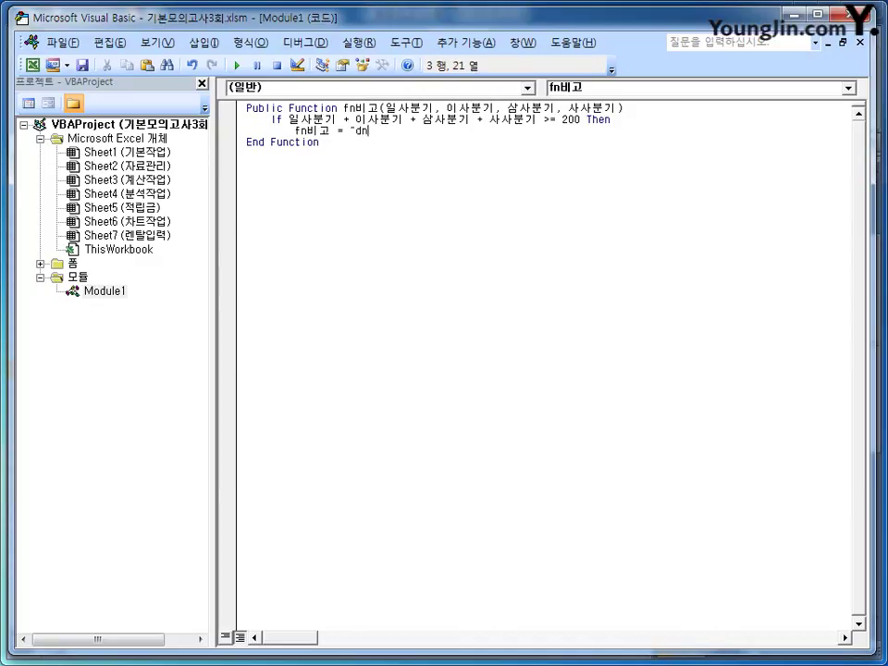
pyautogui.press('BackSpace')
pyautogui.press('BackSpace')
pyautogui.write('d')
pyautogui.press('BackSpace')
pyautogui.write('웃')
pyautogui.write('우수업체"')
pyautogui.press('Return')
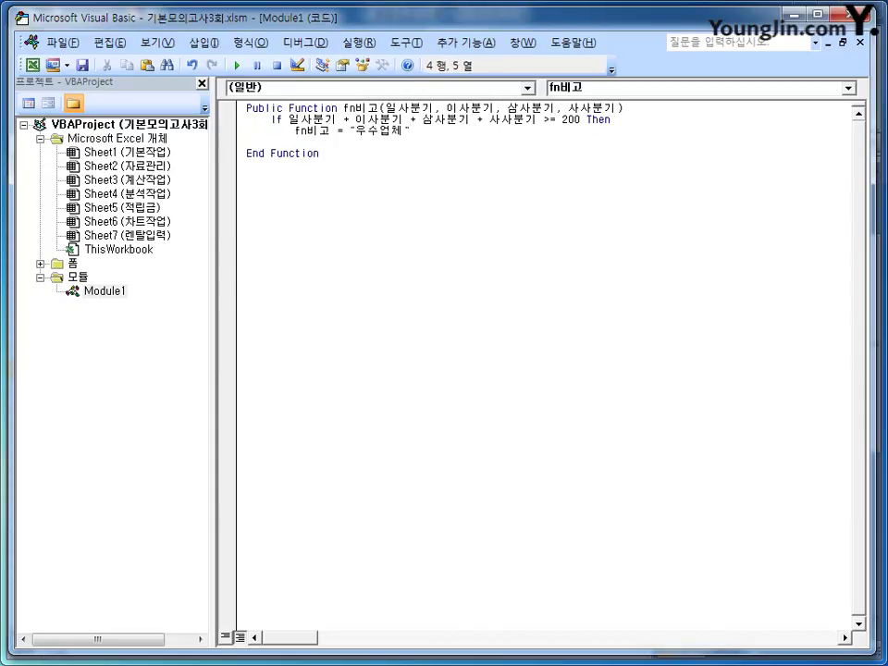
# - Add an Else branch setting fn비고 to "" and close the block with End If
pyautogui.write('else')
pyautogui.press('Return')
pyautogui.press('Tab')
pyautogui.write('fn비')
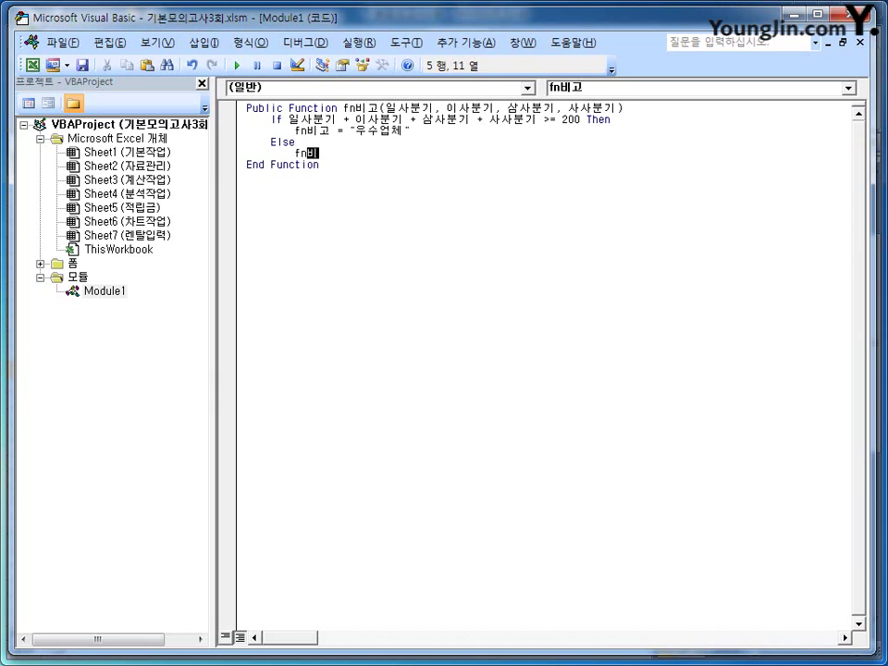
pyautogui.write('고 =""')
pyautogui.press('Return')
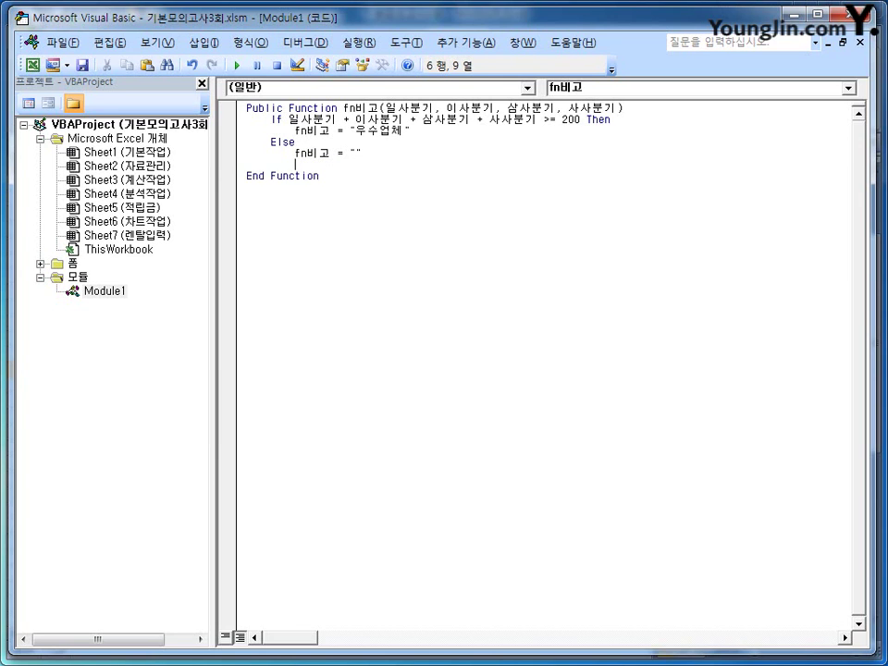
pyautogui.press('BackSpace')
pyautogui.write('end if')
pyautogui.press('Return')
# - Insert a blank line above the If block and switch back to Excel
pyautogui.press('Up')
pyautogui.press('Up')
pyautogui.press('Up')
pyautogui.press('Up')
pyautogui.press('Up')
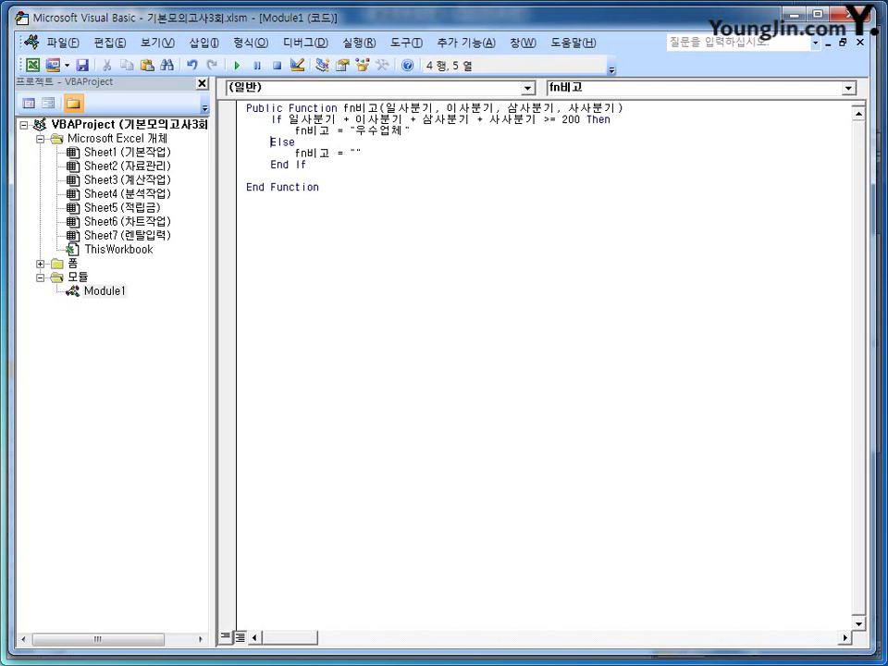
pyautogui.press('Return')
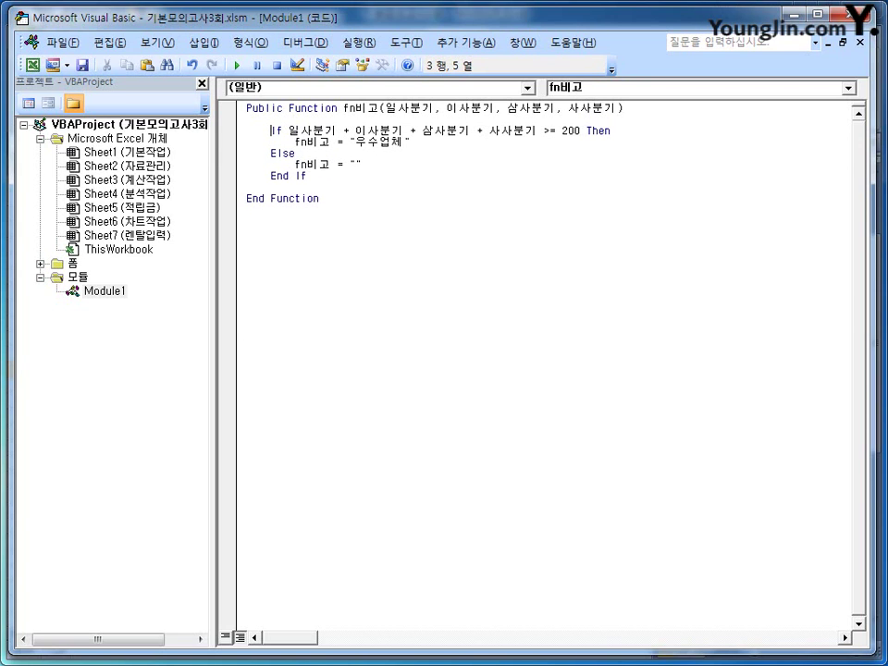
pyautogui.click(320, 198)
pyautogui.hotkey('alt', 'F11')
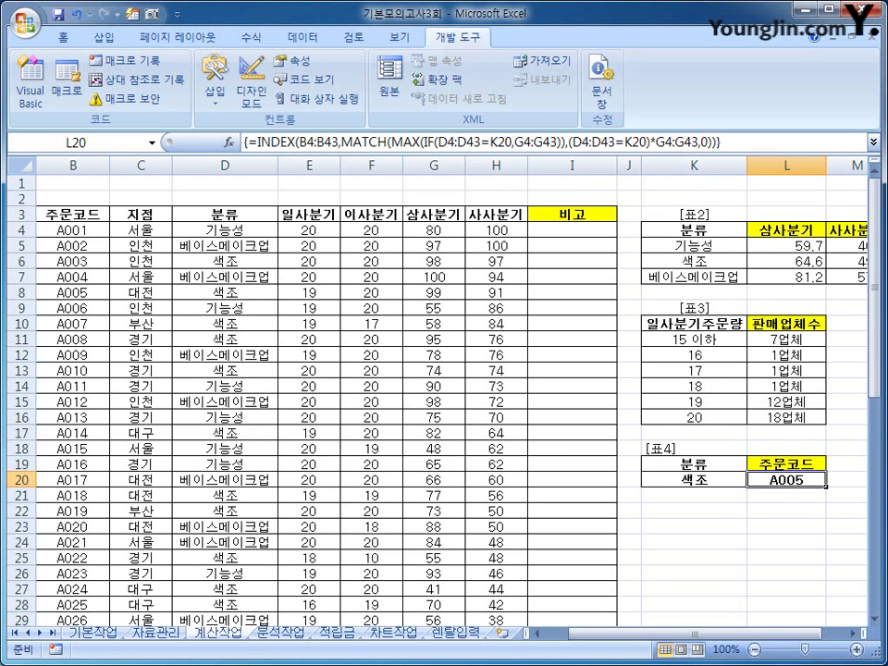
# - For cell I4, pick fn비고 from the 사용자 정의 function category
pyautogui.click(572, 230)
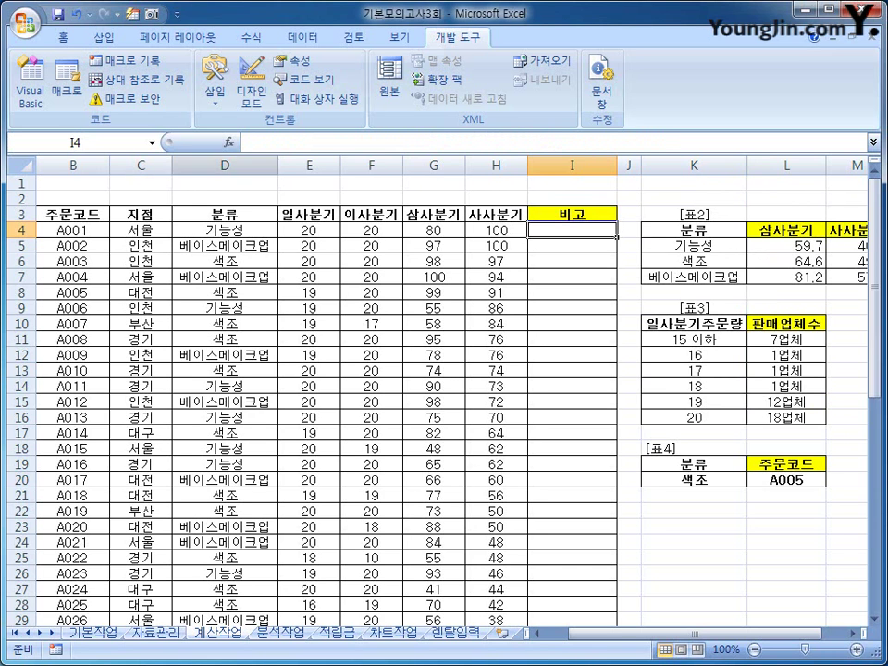
pyautogui.click(227, 141)
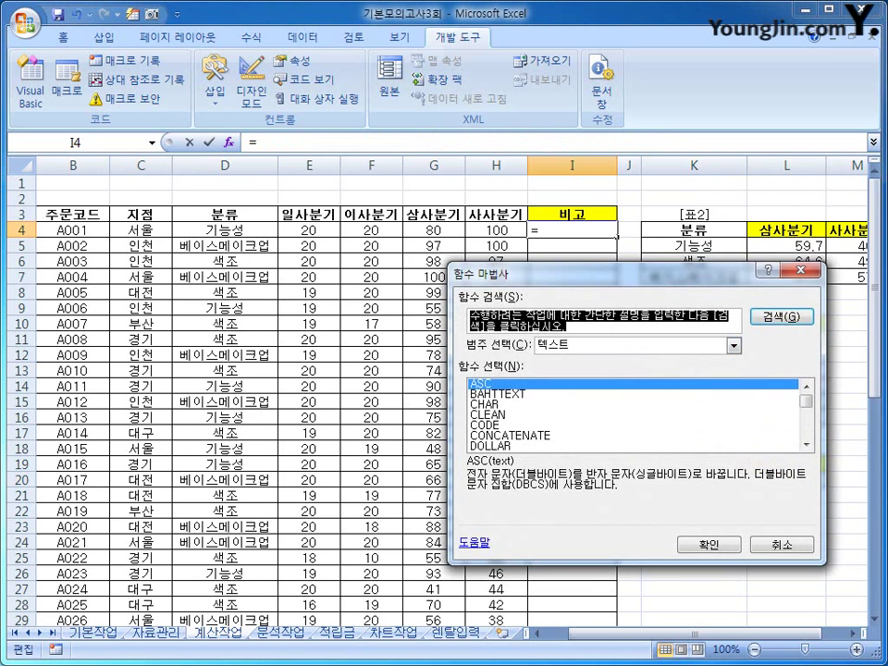
pyautogui.moveTo(499, 271); pyautogui.dragTo(349, 227)
pyautogui.click(584, 301)
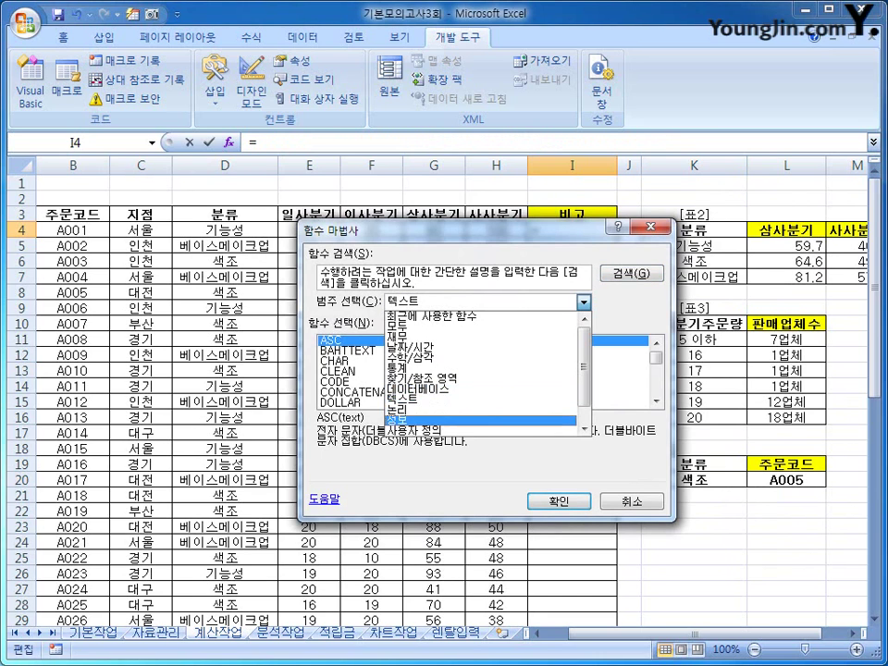
pyautogui.press('Down')
pyautogui.press('Return')
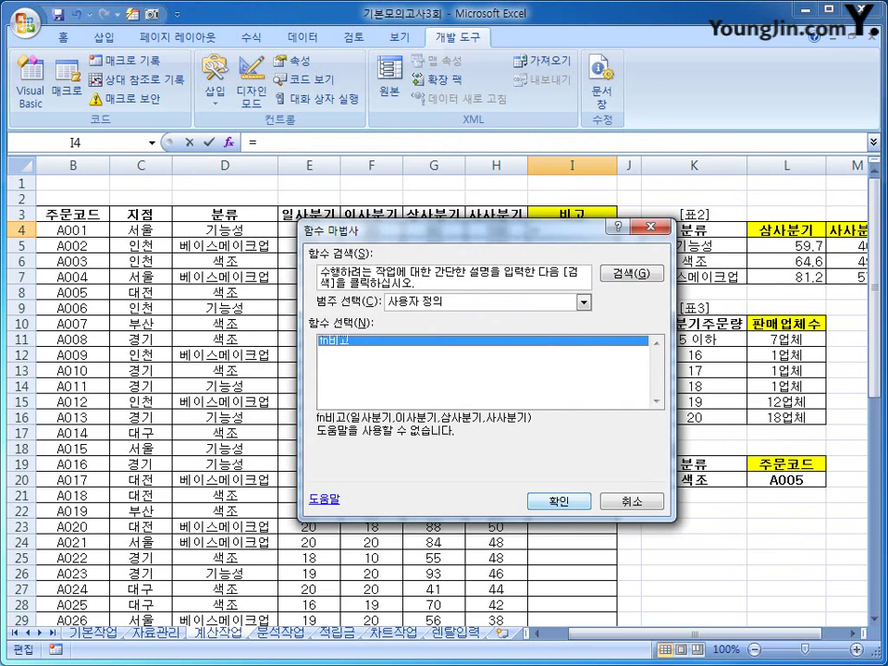
pyautogui.press('Return')
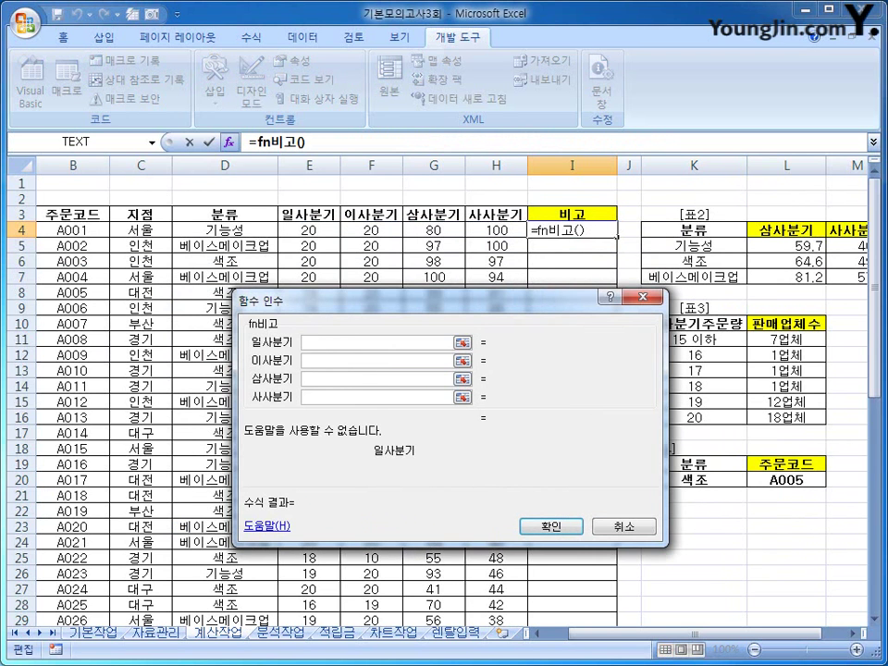
# - Set fn비고's arguments to E4, F4, G4 and H4 and confirm, giving 우수업체
pyautogui.click(309, 231)
pyautogui.press('Tab')
pyautogui.click(371, 230)
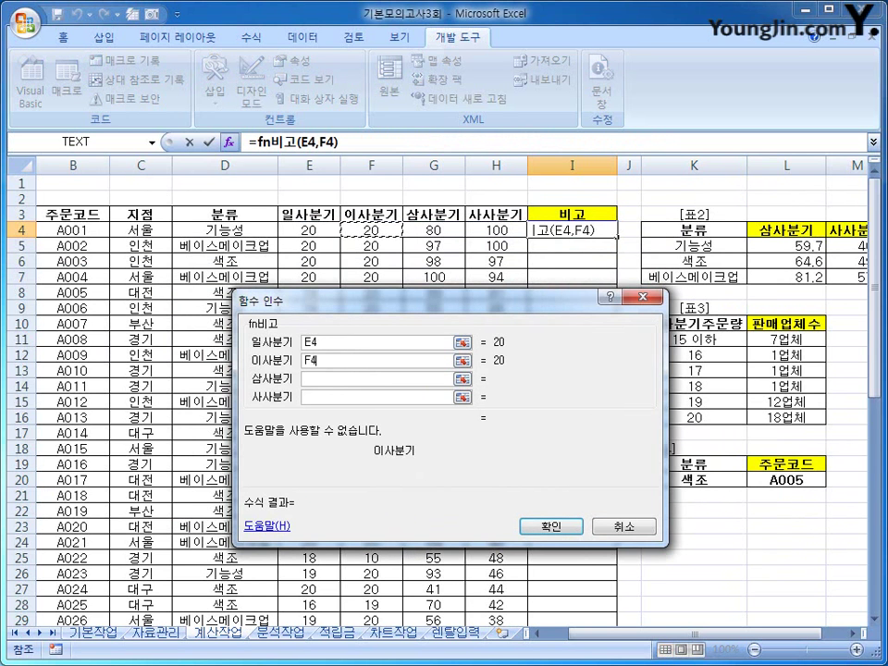
pyautogui.press('Tab')
pyautogui.click(434, 230)
pyautogui.press('Tab')
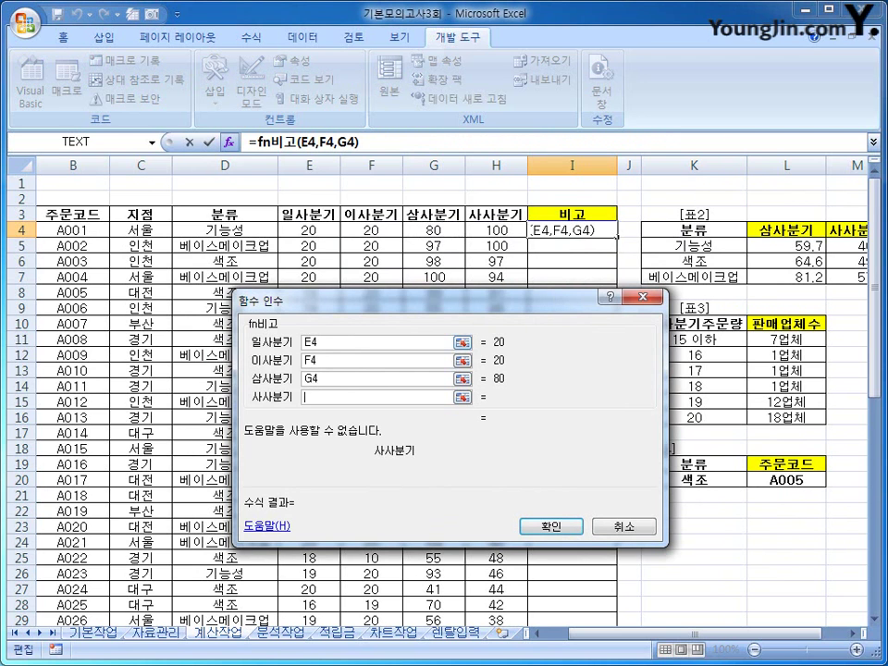
pyautogui.click(497, 230)
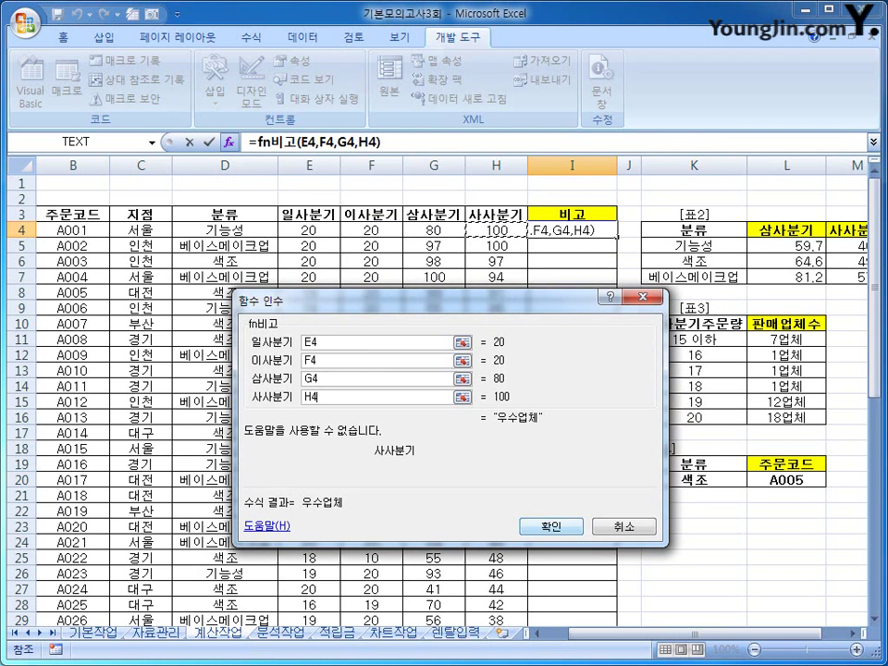
pyautogui.press('Return')
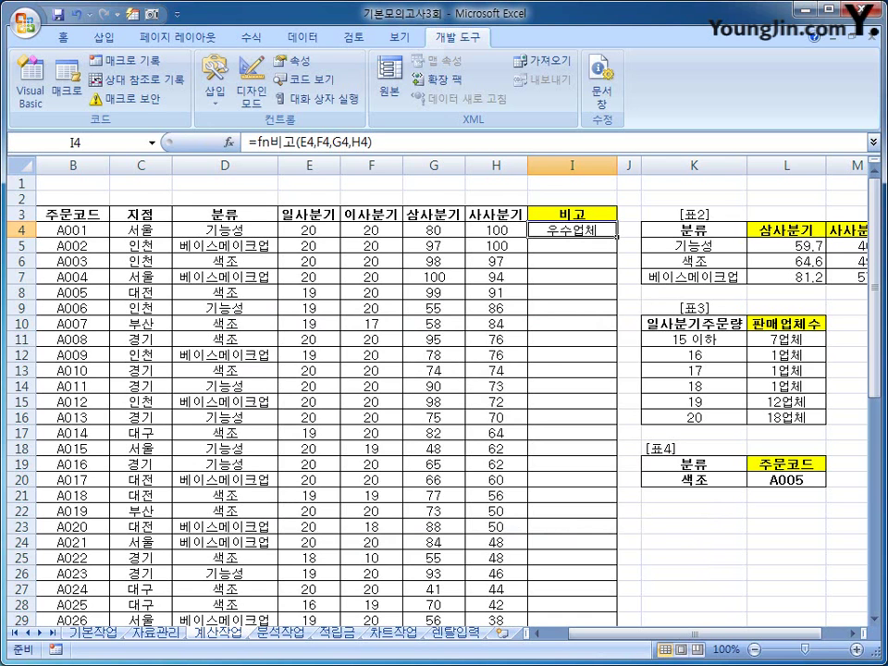
# - Fill I4's fn비고 formula down to I43 and check the result in I9
pyautogui.doubleClick(617, 238)
pyautogui.scroll(-7, 370, 370)
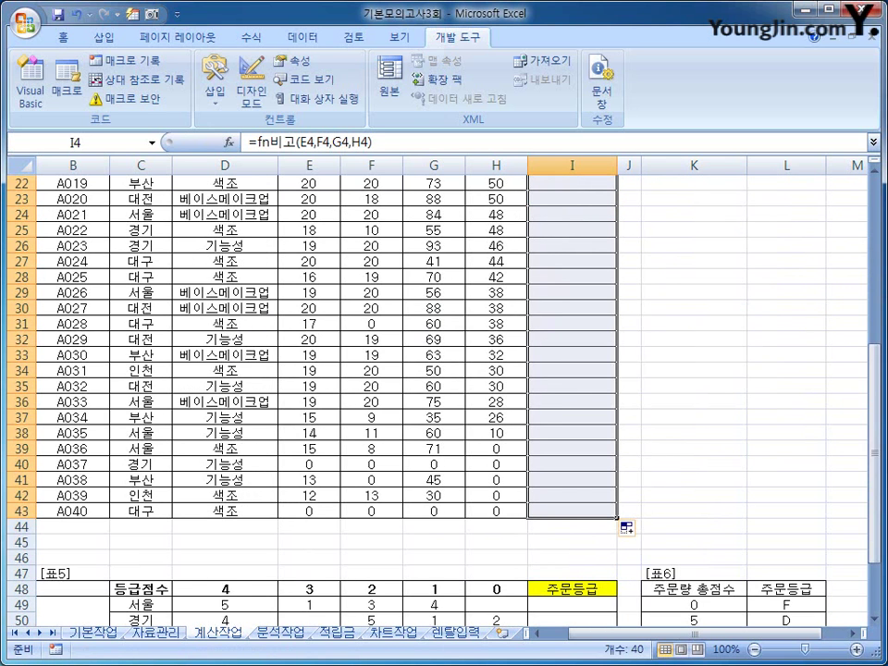
pyautogui.scroll(7, 444, 389)
pyautogui.click(572, 308)
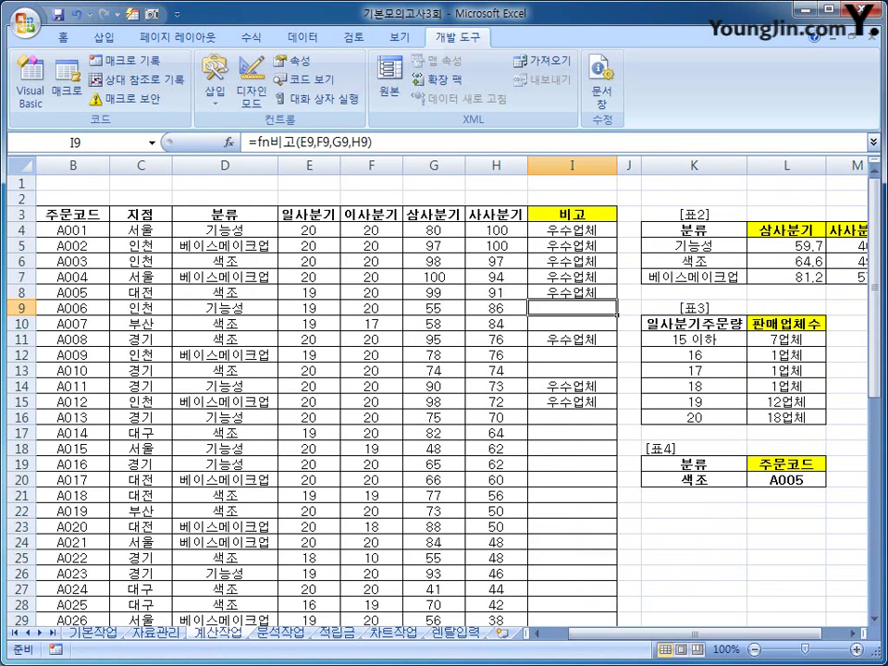
# - Move down to 표5, select I49, and review the 서울 counts D49:H49 and 등급점수 D48:H48
pyautogui.scroll(-13, 444, 388)
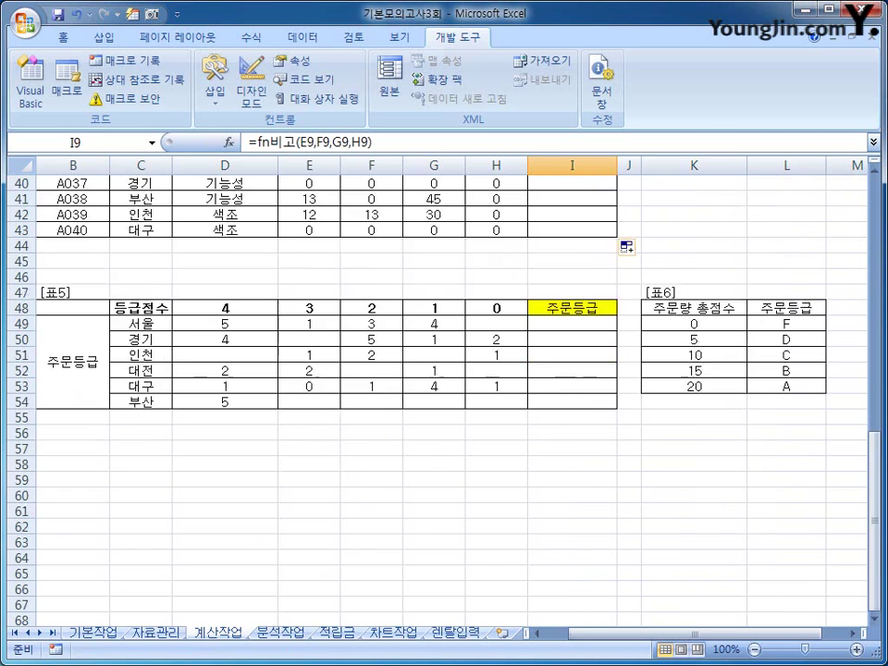
pyautogui.scroll(-1, 445, 389)
pyautogui.click(694, 510)
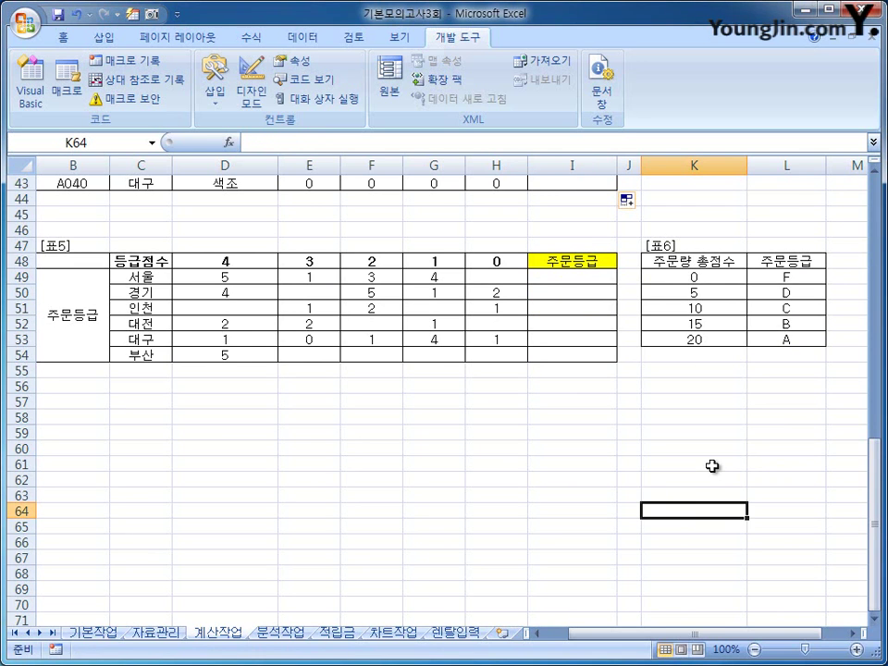
pyautogui.click(597, 277)
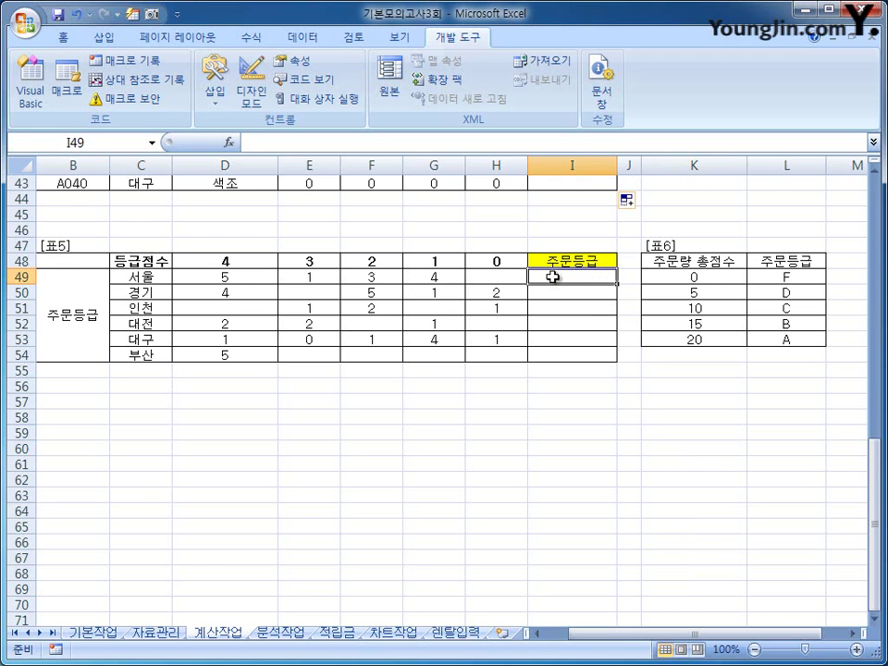
pyautogui.moveTo(218, 278); pyautogui.dragTo(517, 279)
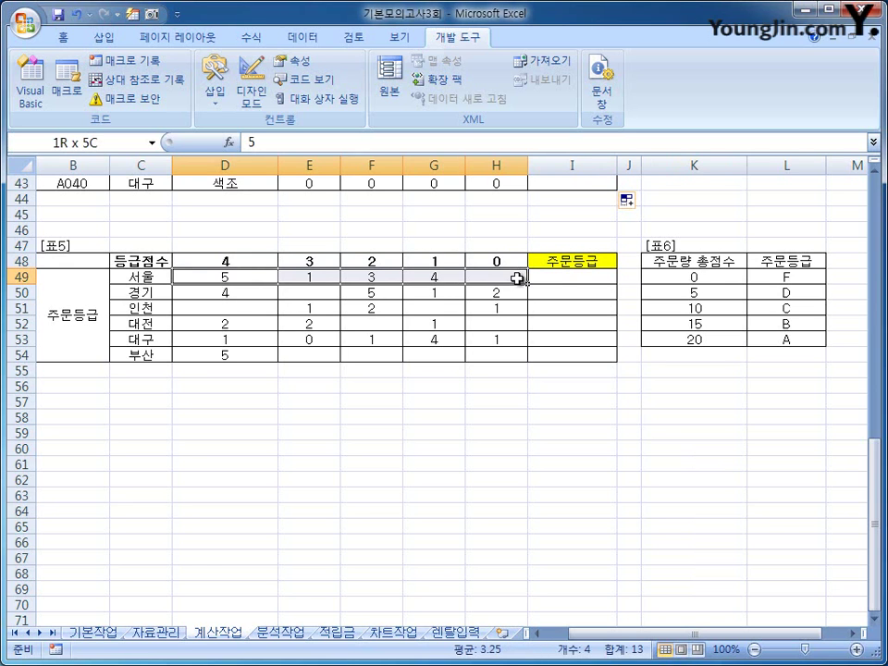
pyautogui.moveTo(237, 262); pyautogui.dragTo(485, 262)
pyautogui.click(575, 277)
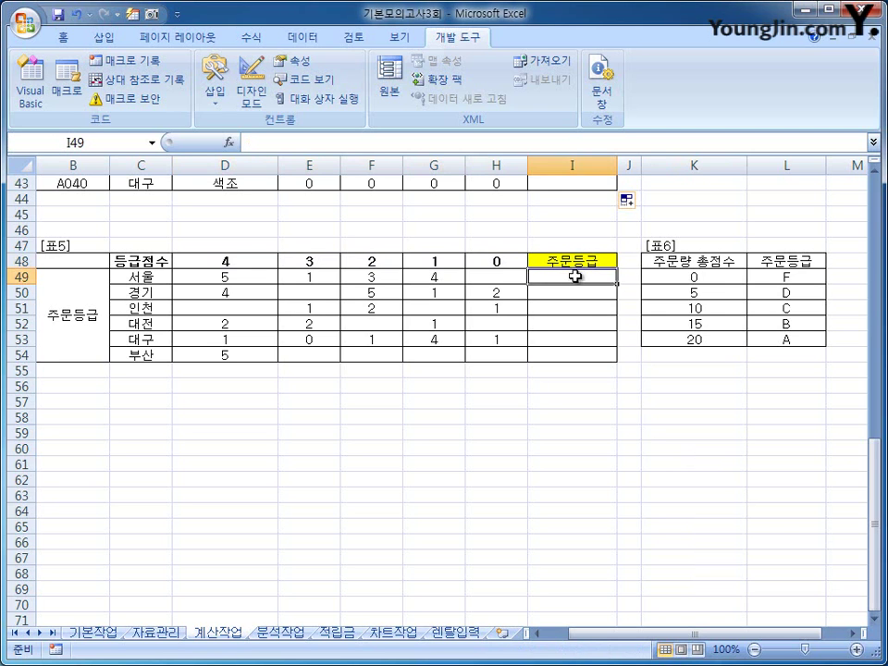
pyautogui.moveTo(680, 276); pyautogui.dragTo(767, 344)
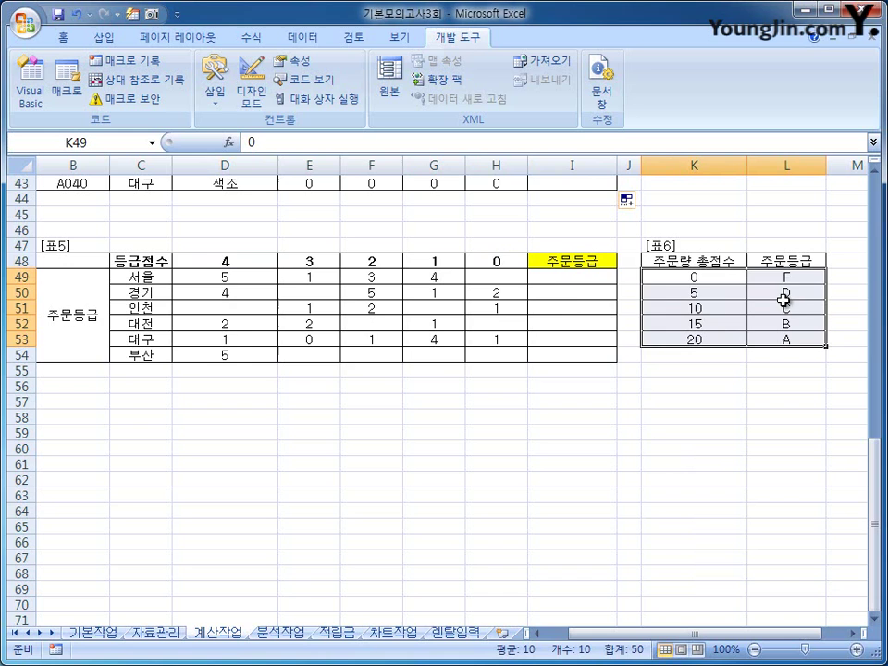
pyautogui.click(568, 277)
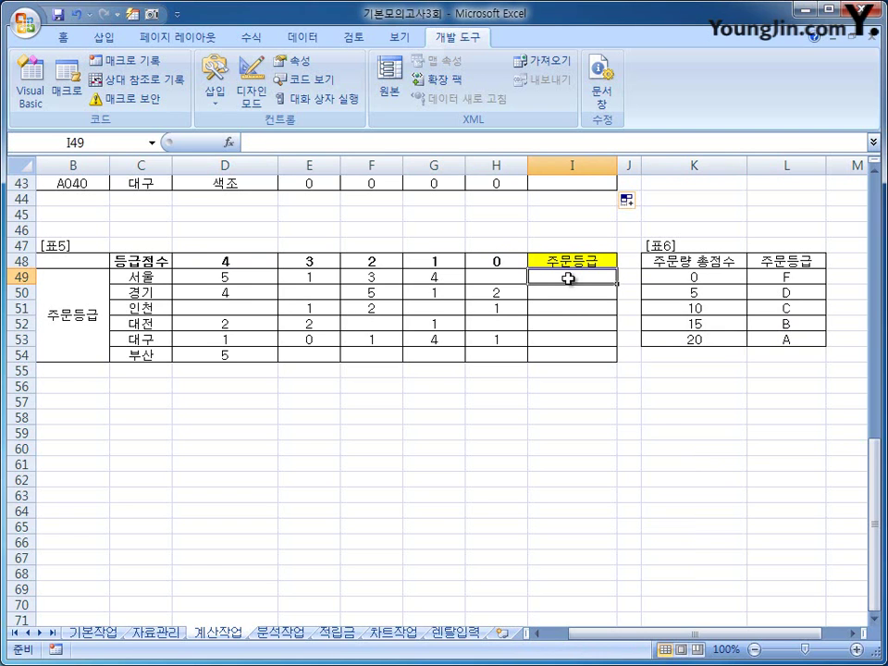
# - Enter =SUMPRODUCT(D49:H49,$D$48:$H$48) in I49 and fill it down to I54
pyautogui.write('=sum')
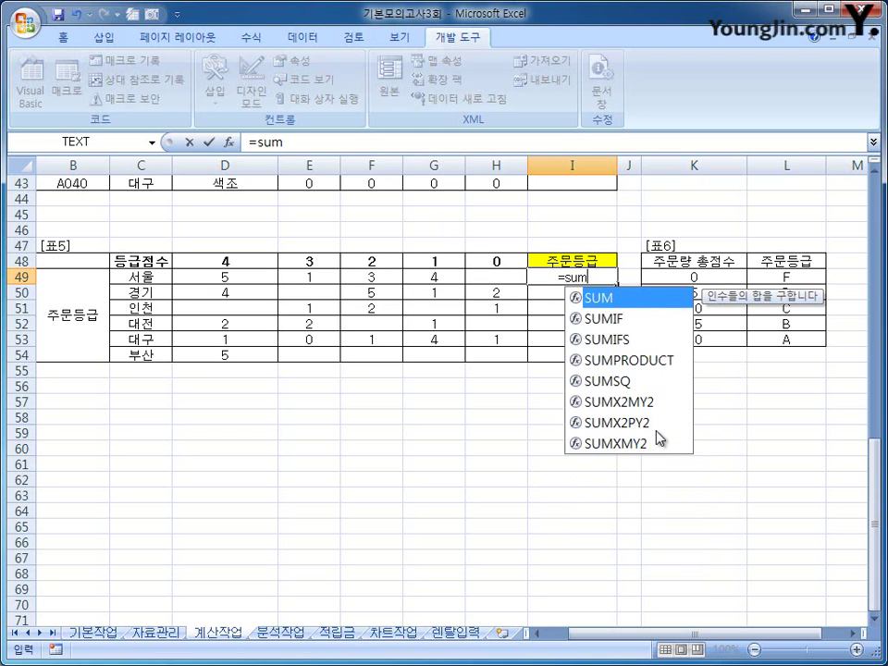
pyautogui.write('p')
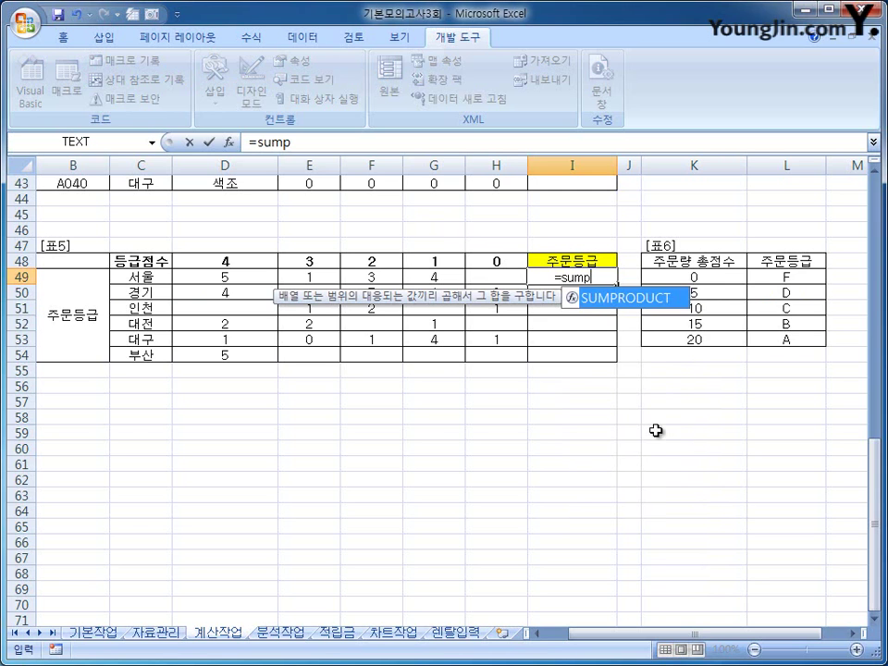
pyautogui.press('Tab')
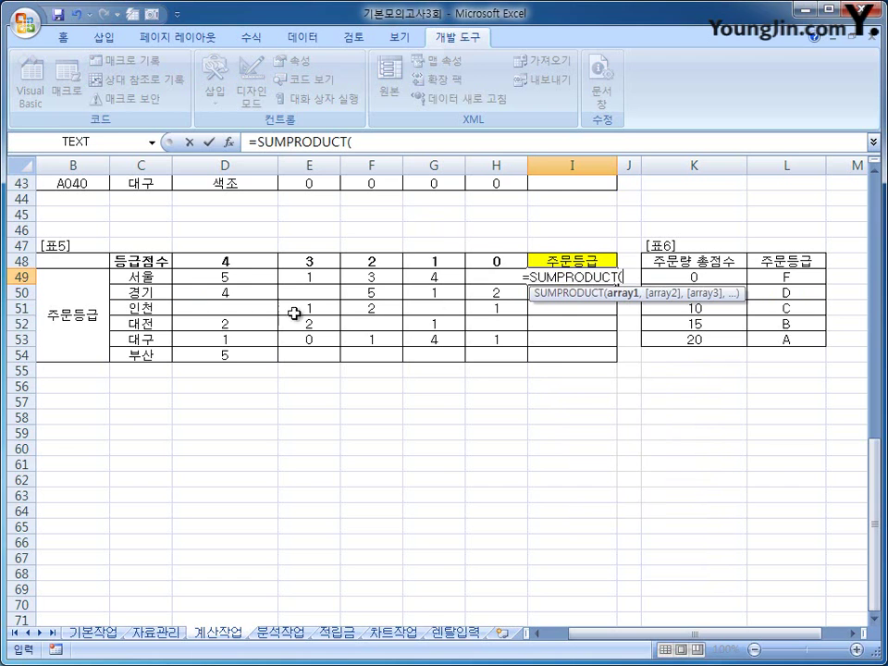
pyautogui.moveTo(235, 278); pyautogui.dragTo(471, 277)
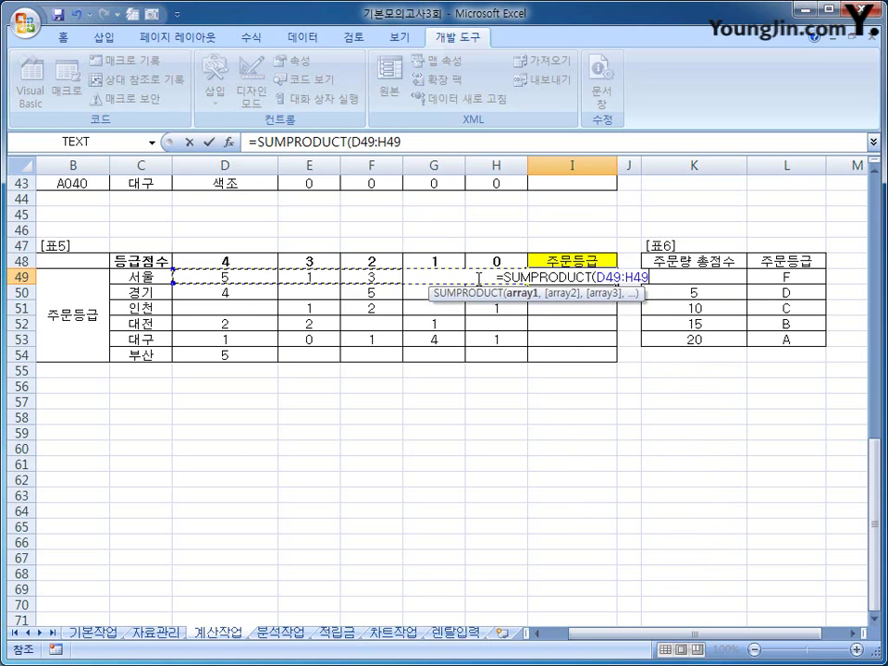
pyautogui.write(',')
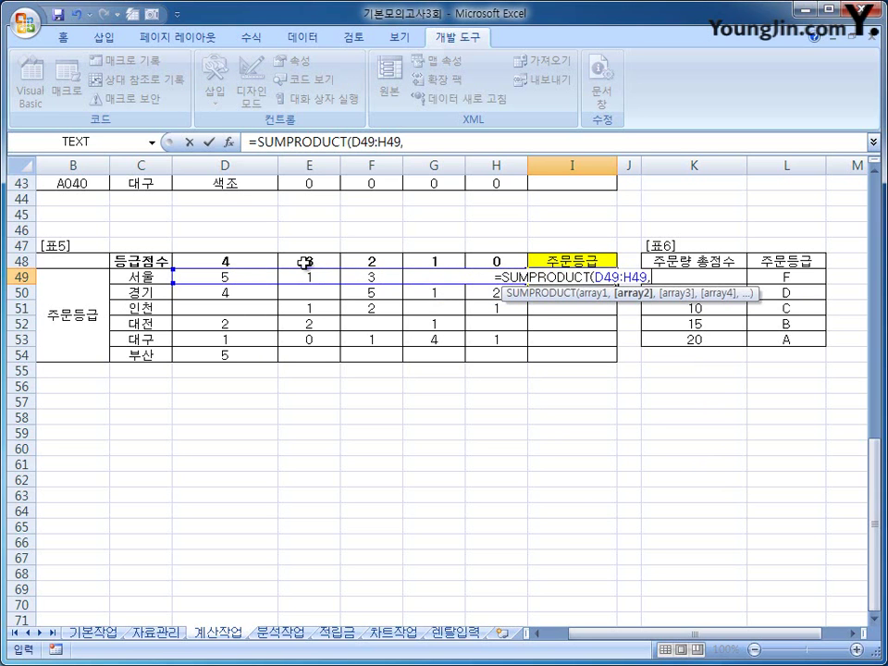
pyautogui.moveTo(256, 260); pyautogui.dragTo(495, 260)
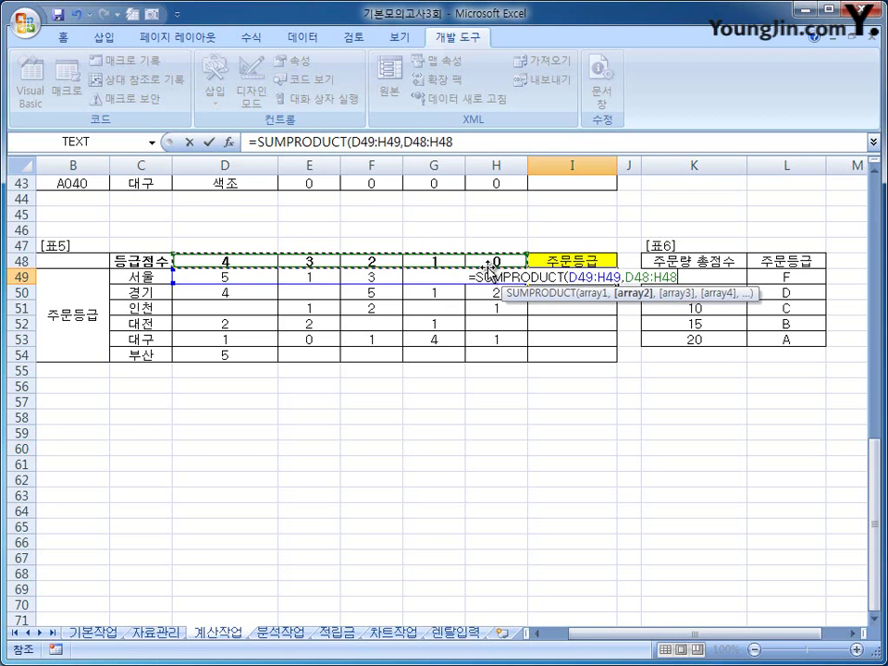
pyautogui.press('F4')
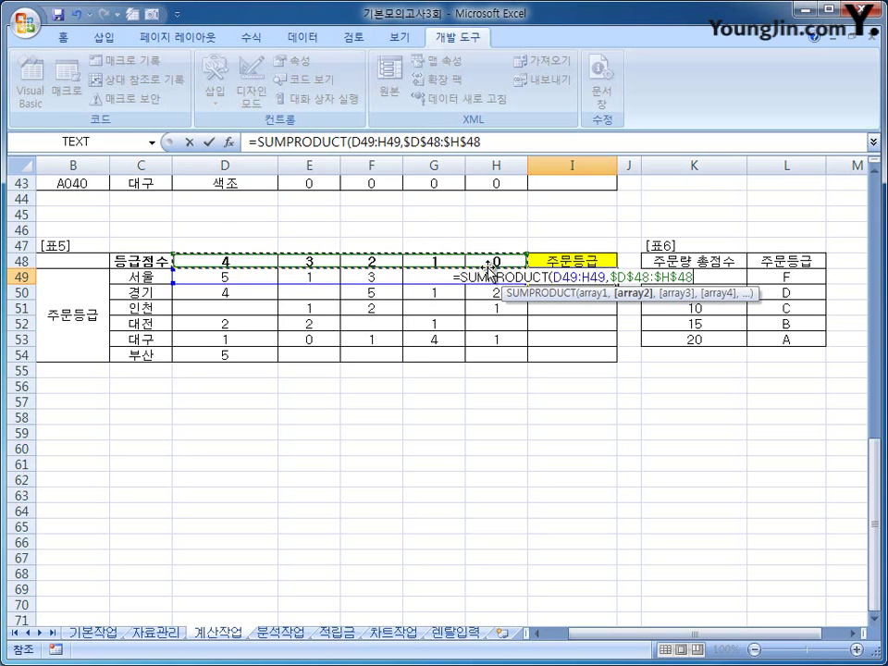
pyautogui.write(')')
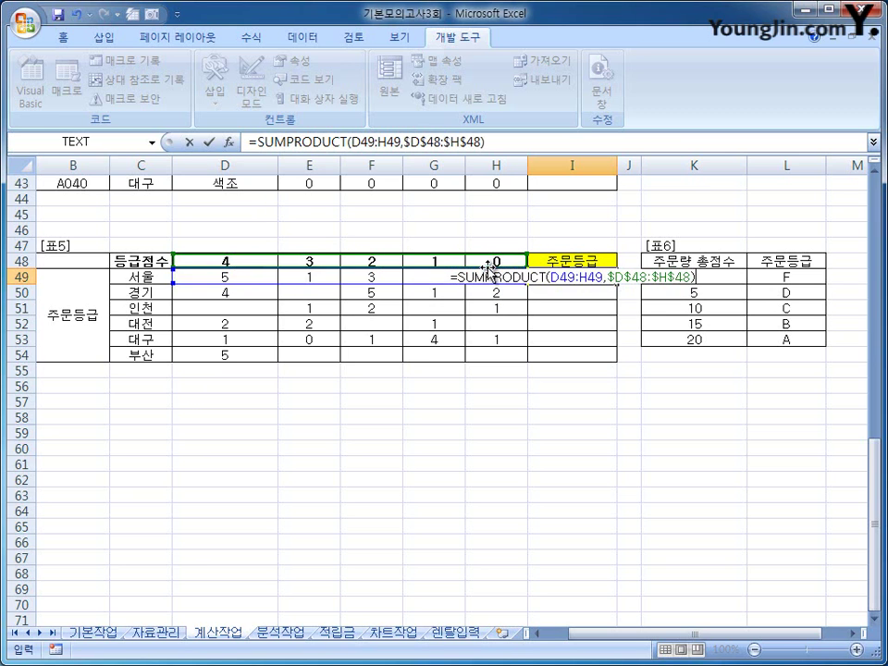
pyautogui.press('Return')
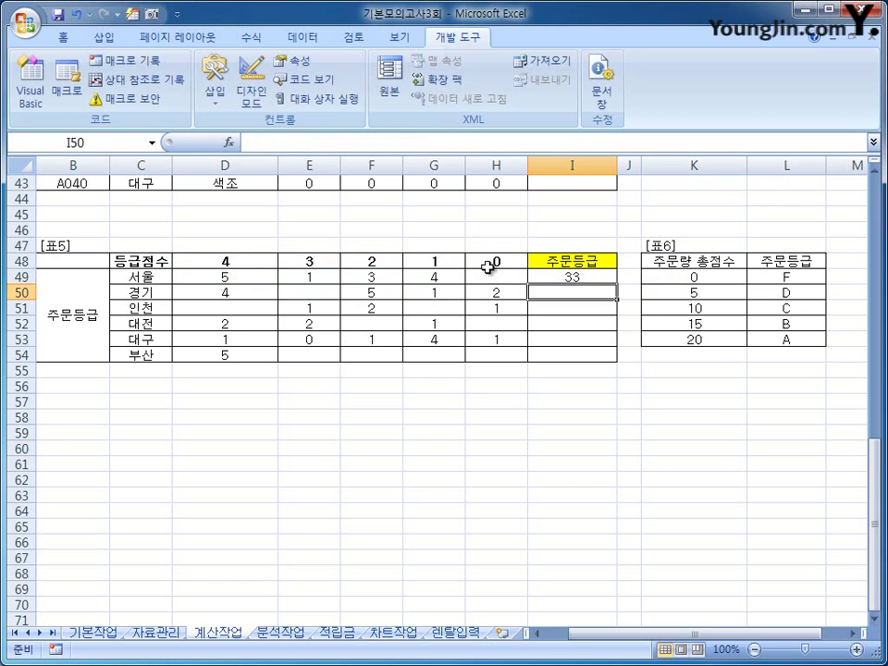
pyautogui.click(569, 275)
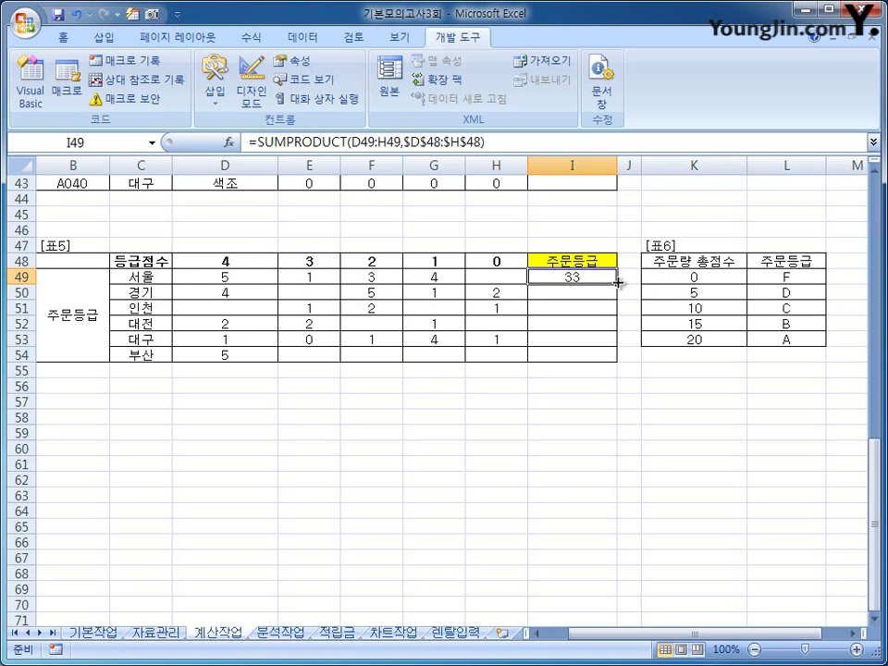
pyautogui.moveTo(617, 282); pyautogui.dragTo(614, 366)
pyautogui.click(578, 275)
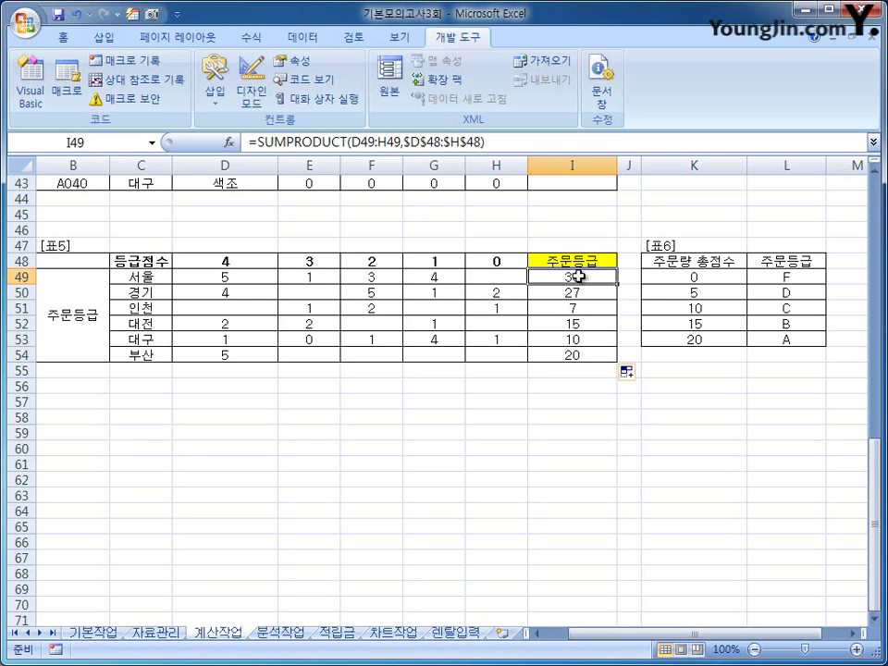
pyautogui.moveTo(652, 270); pyautogui.dragTo(762, 338)
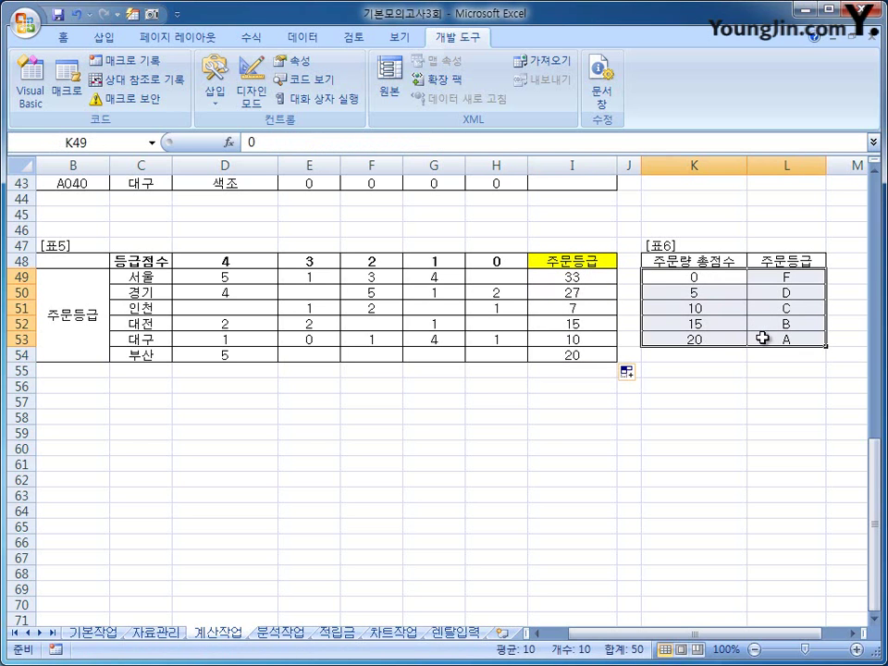
pyautogui.click(601, 276)
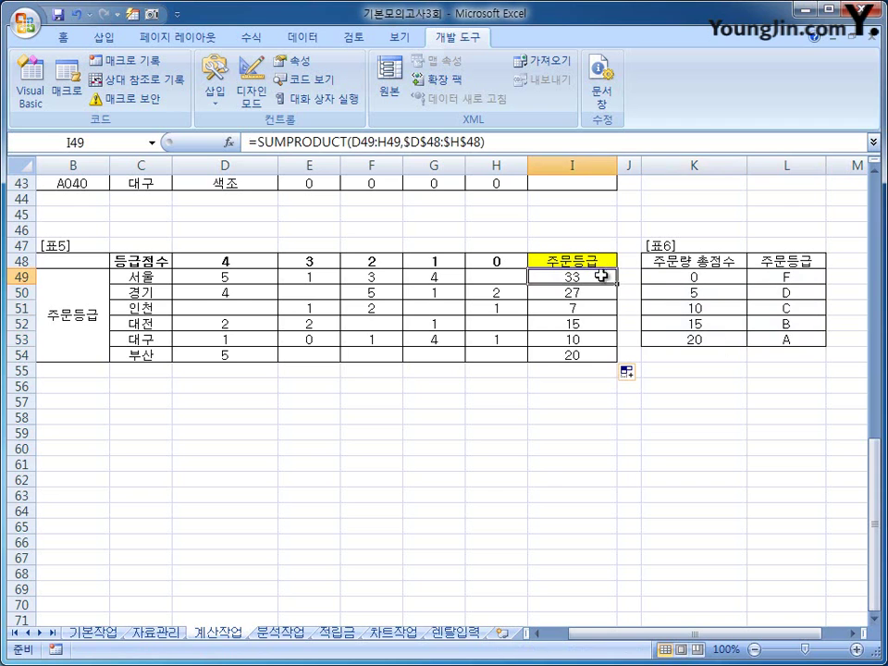
pyautogui.click(786, 342)
pyautogui.write('A')
pyautogui.click(608, 293)
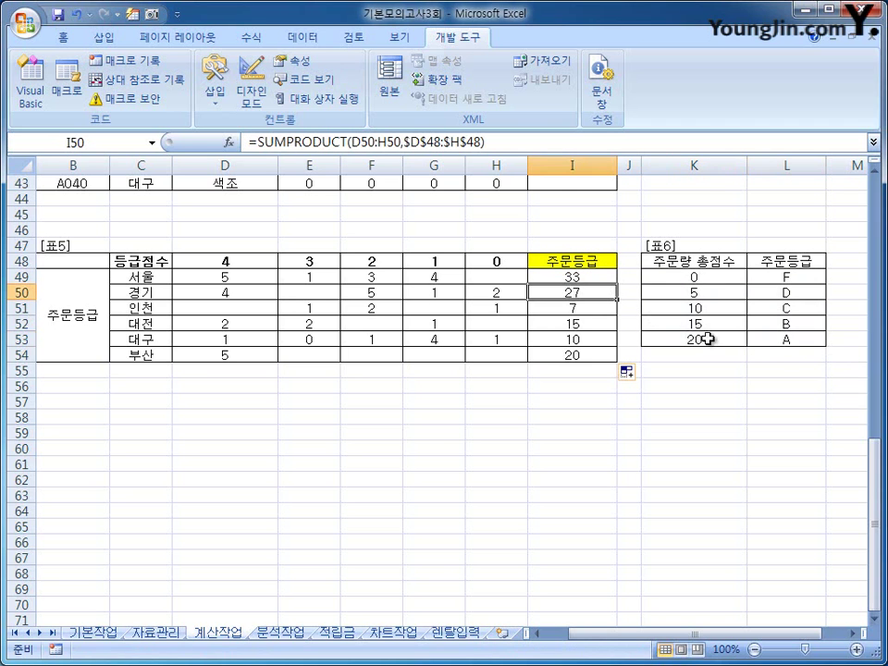
pyautogui.click(778, 342)
pyautogui.click(581, 310)
pyautogui.click(678, 294)
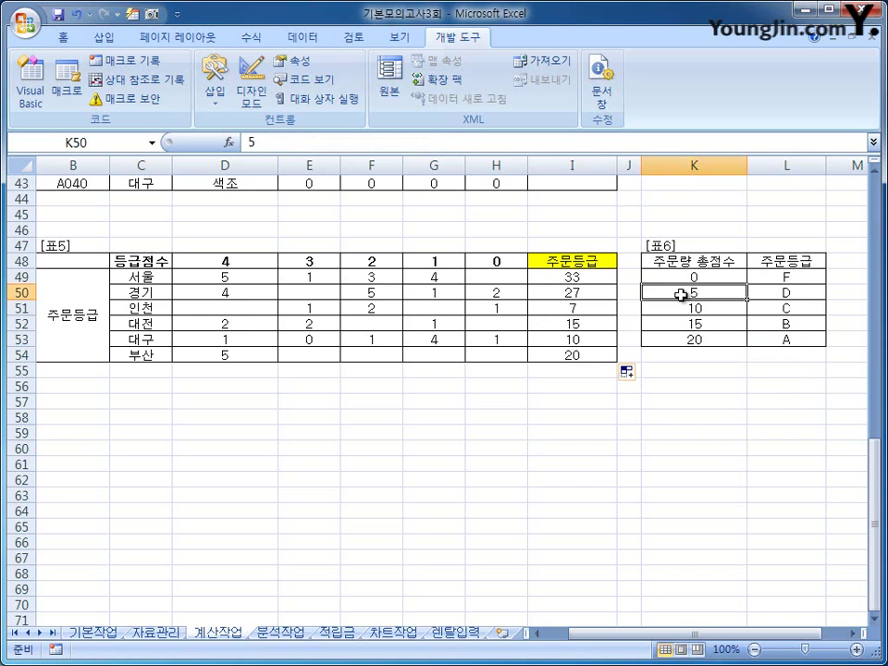
pyautogui.click(693, 308)
pyautogui.click(803, 289)
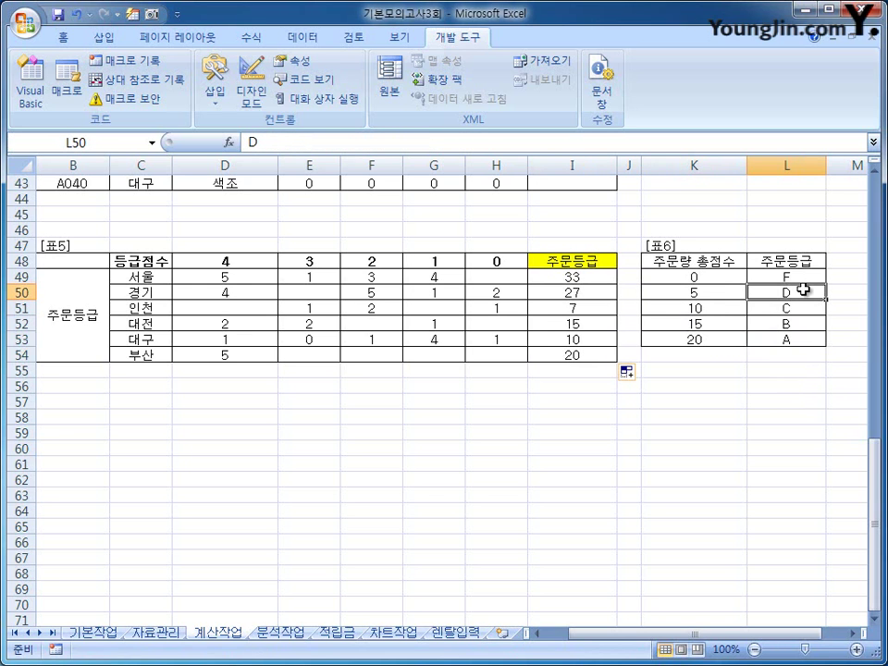
pyautogui.click(585, 324)
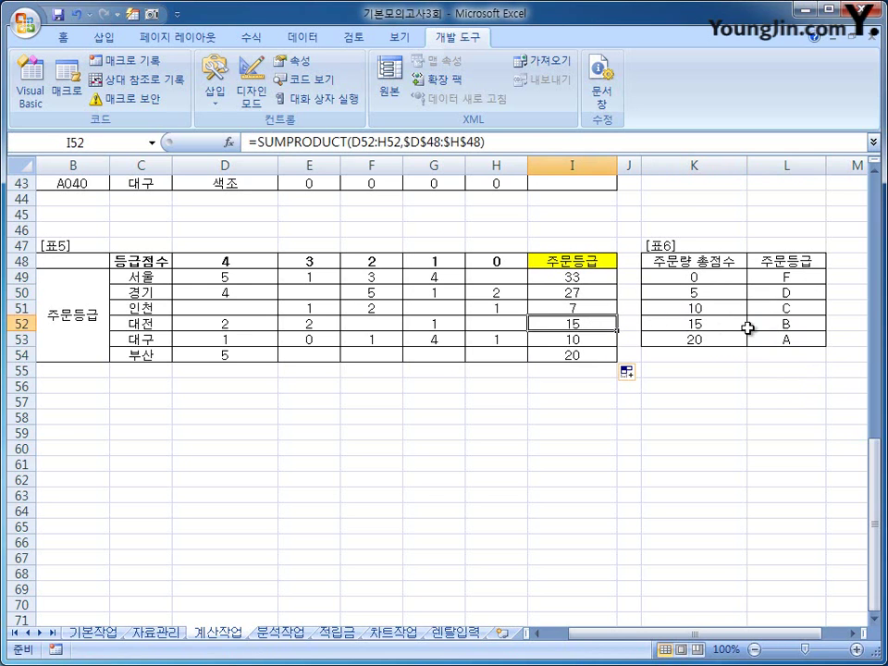
pyautogui.click(759, 326)
pyautogui.click(585, 341)
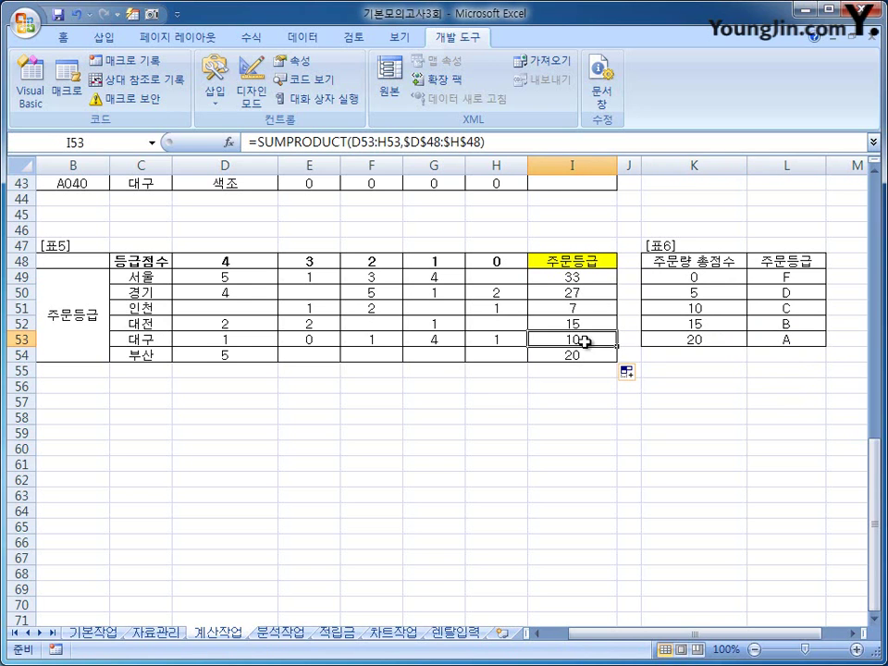
pyautogui.click(585, 354)
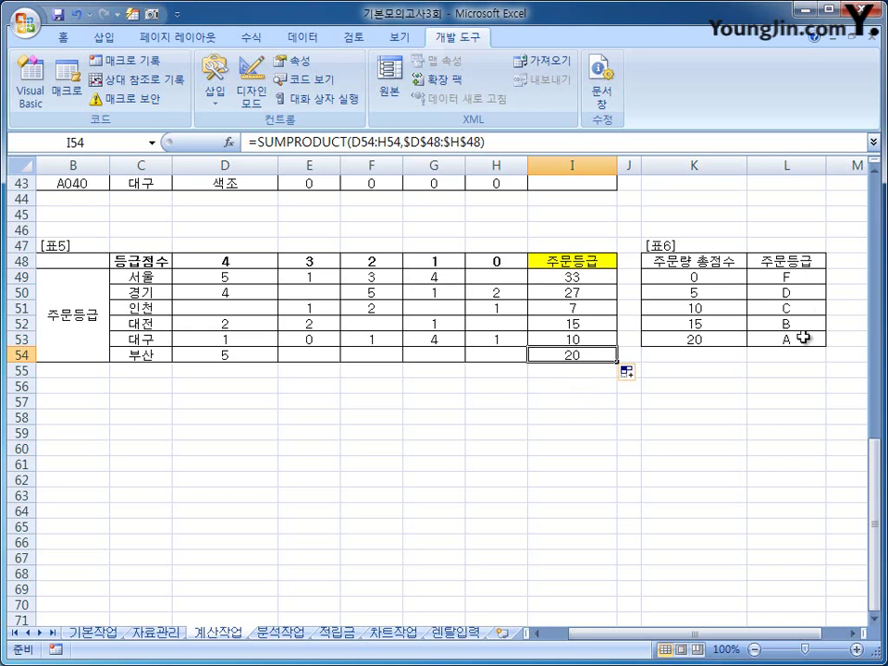
pyautogui.click(597, 277)
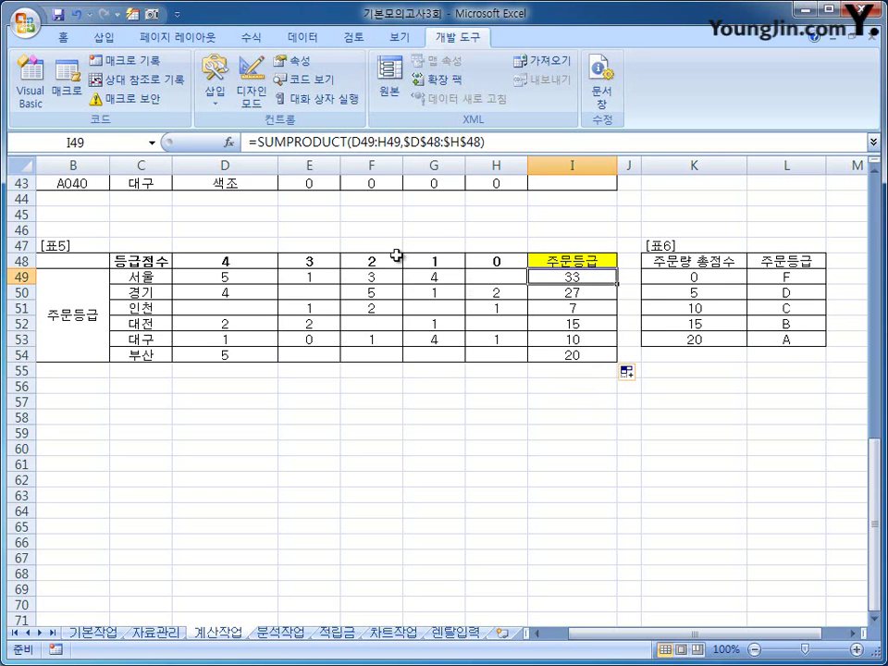
# - Cut the SUMPRODUCT expression from I49 and paste it as a new VLOOKUP's lookup value
pyautogui.moveTo(258, 141); pyautogui.dragTo(562, 139)
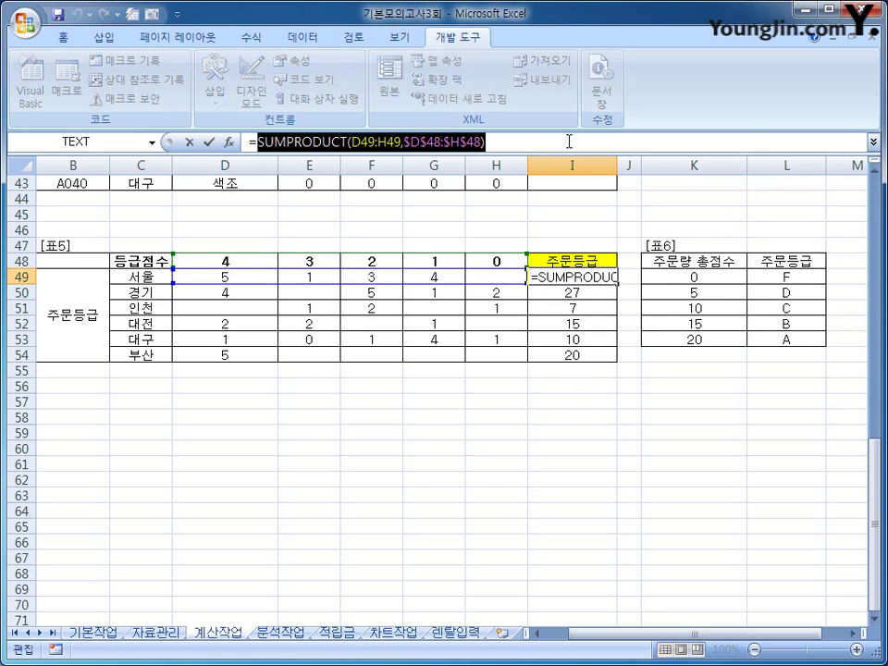
pyautogui.rightClick(569, 142)
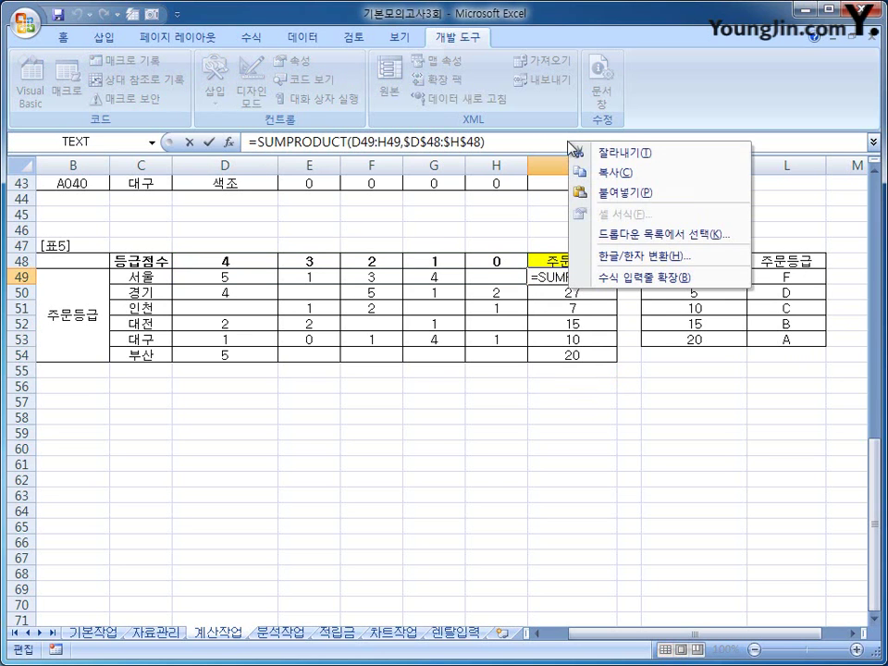
pyautogui.click(642, 154)
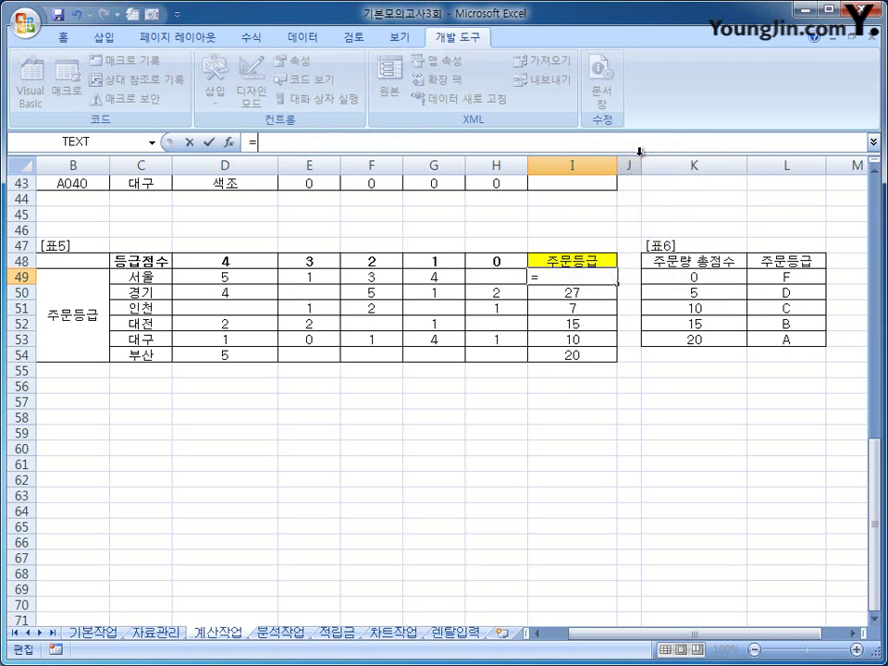
pyautogui.click(267, 39)
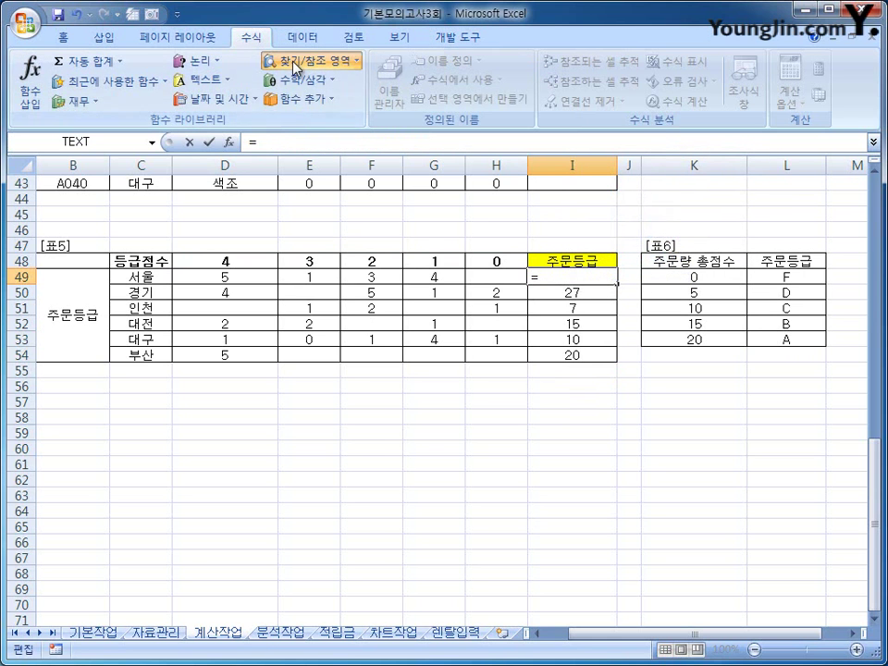
pyautogui.click(279, 61)
pyautogui.click(305, 448)
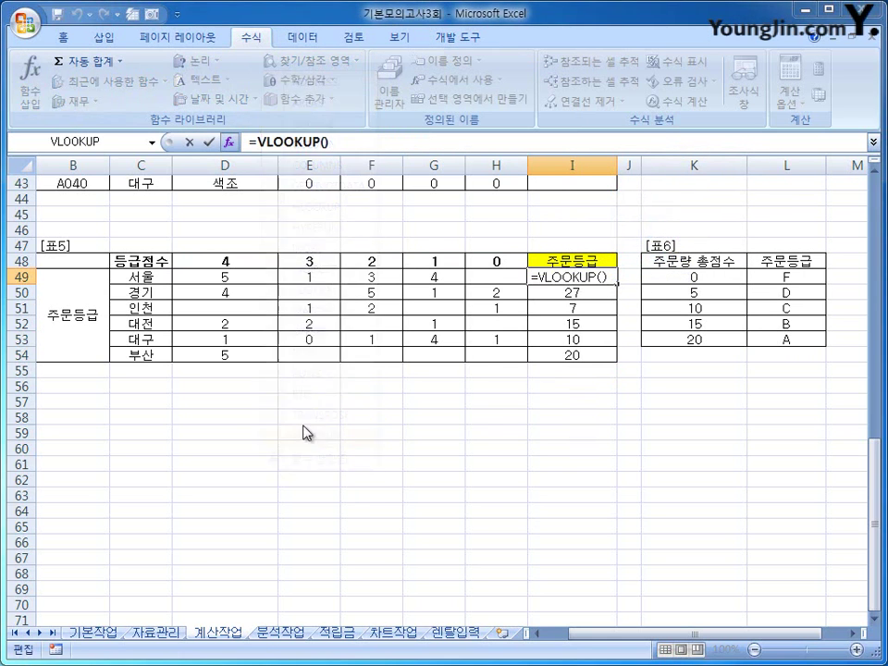
pyautogui.rightClick(196, 290)
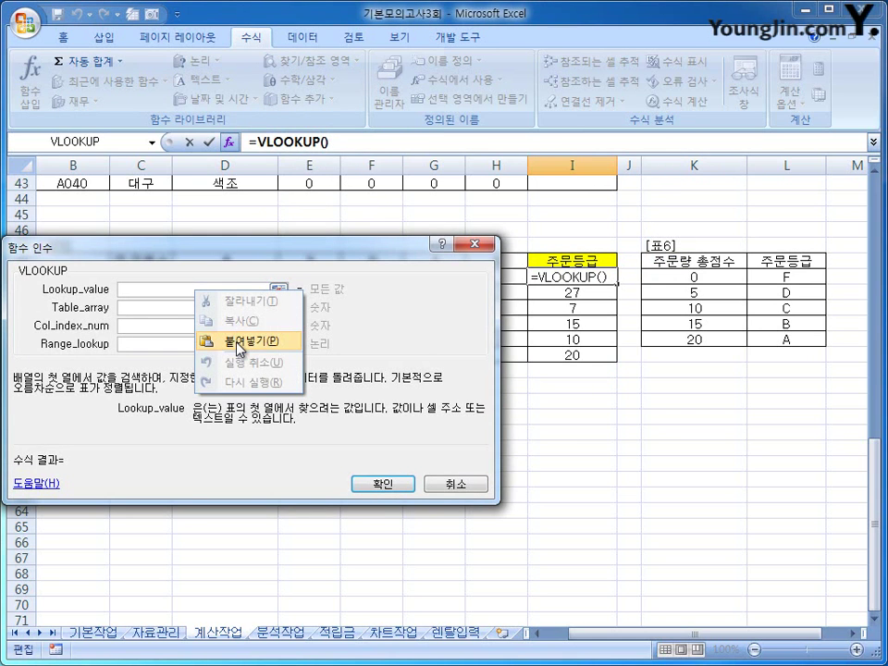
pyautogui.click(240, 343)
# - Set VLOOKUP's table to $K$49:$L$53 with column 2 and confirm, so I49 shows A
pyautogui.click(213, 309)
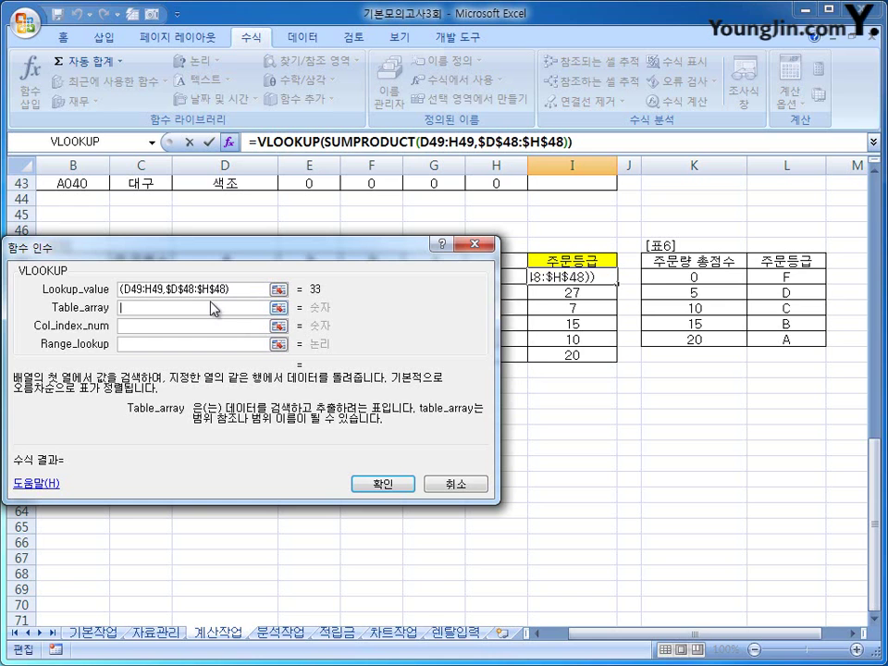
pyautogui.moveTo(659, 276); pyautogui.dragTo(791, 340)
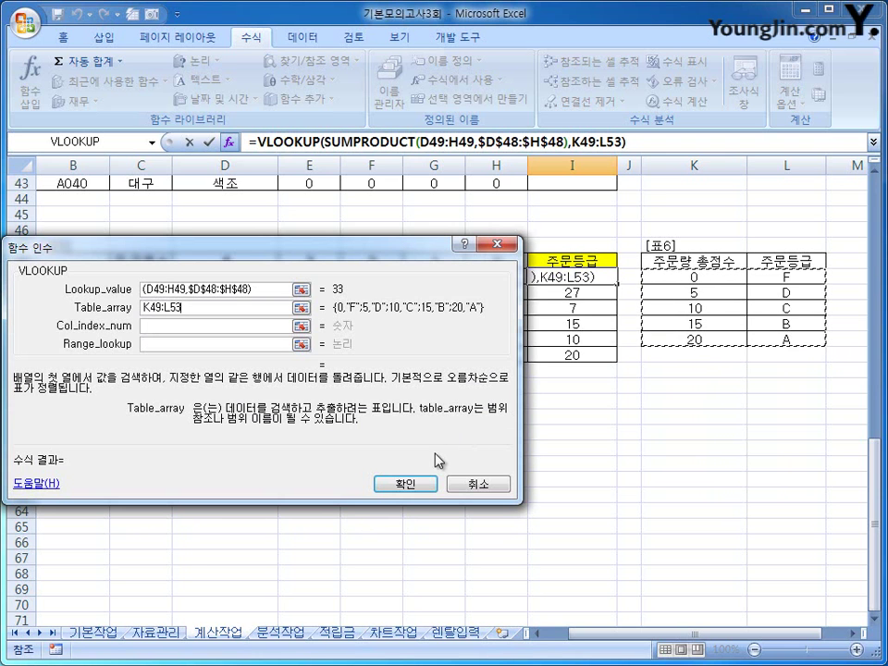
pyautogui.press('F4')
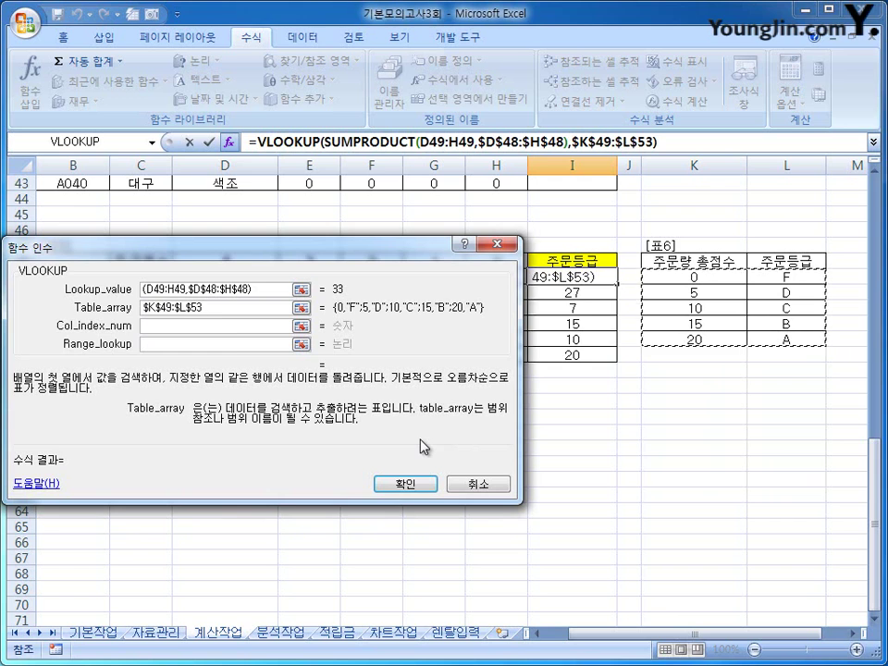
pyautogui.press('Tab')
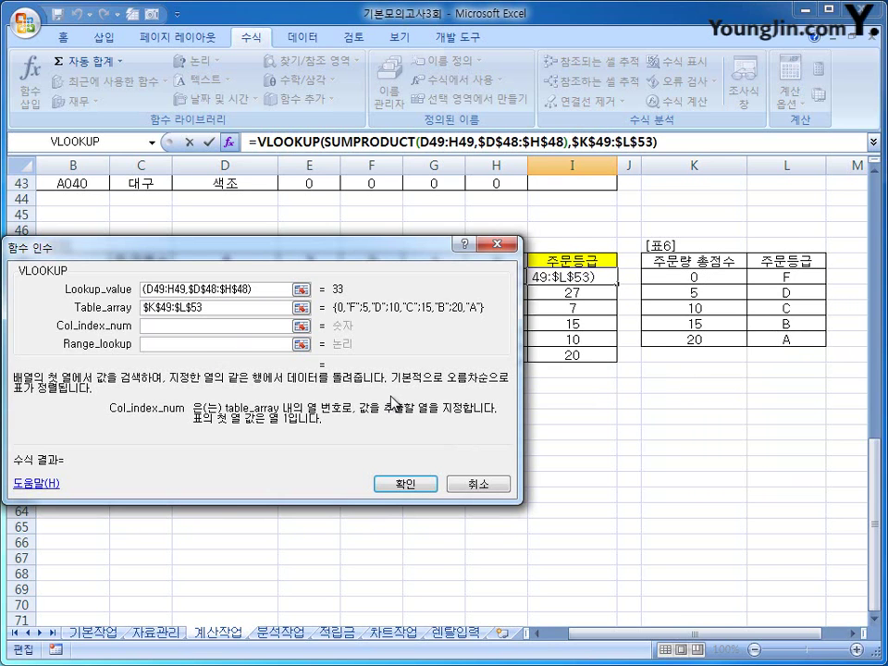
pyautogui.write('2')
pyautogui.click(204, 344)
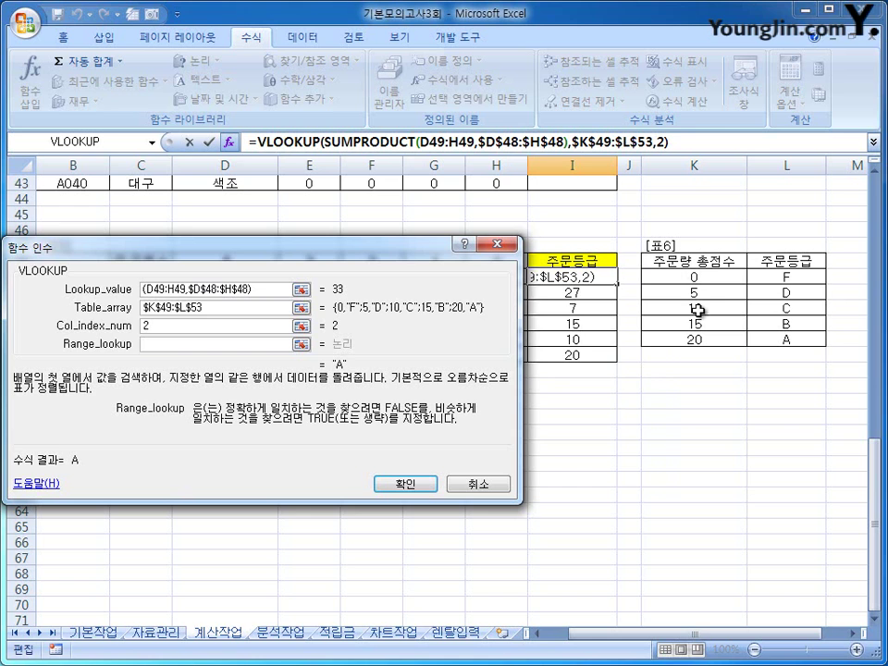
pyautogui.click(396, 485)
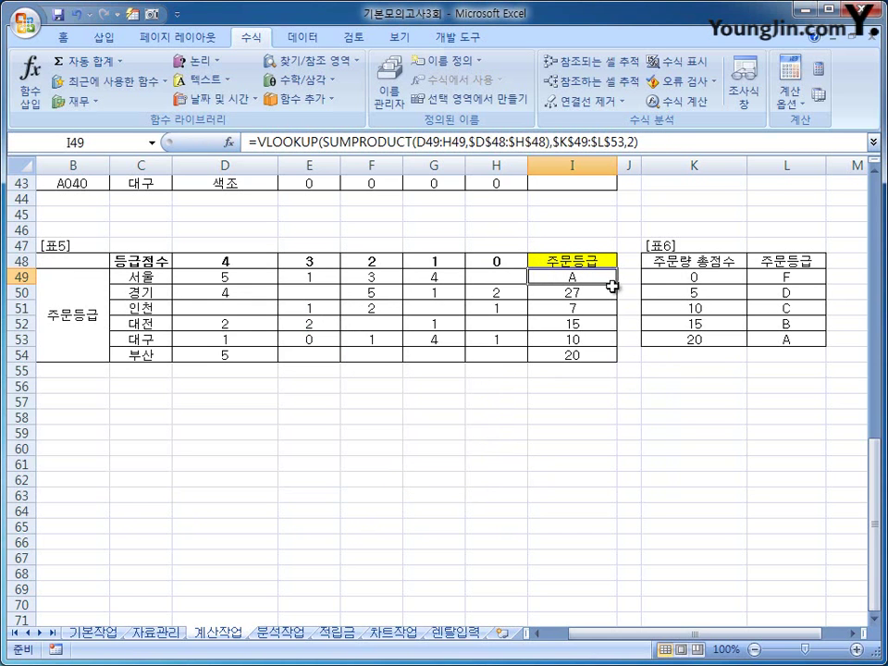
# - Fill the VLOOKUP grade formula from I49 to I54 and spot-check I54, I49, I50 and I52
pyautogui.moveTo(617, 282); pyautogui.dragTo(613, 357)
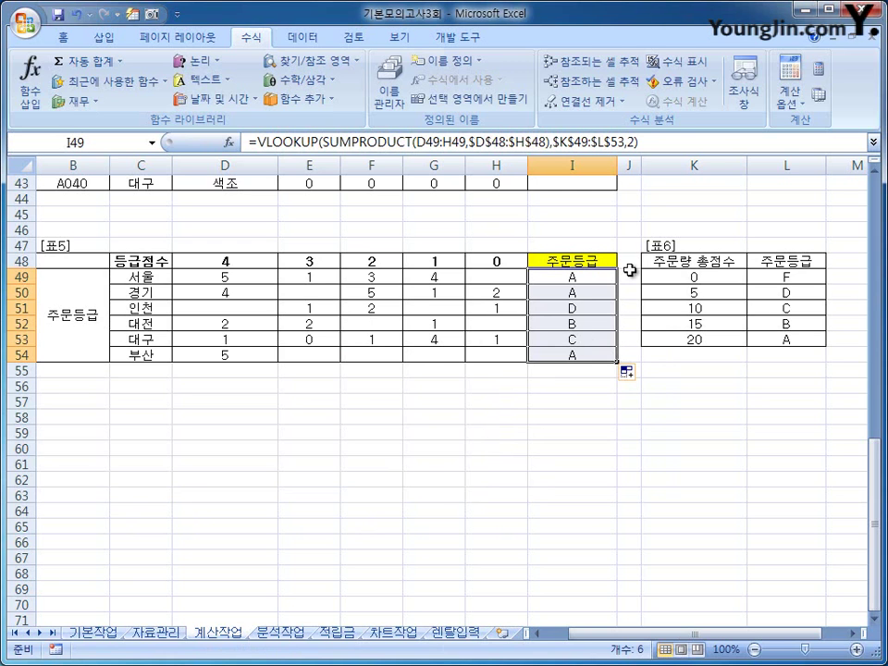
pyautogui.click(574, 354)
pyautogui.click(570, 275)
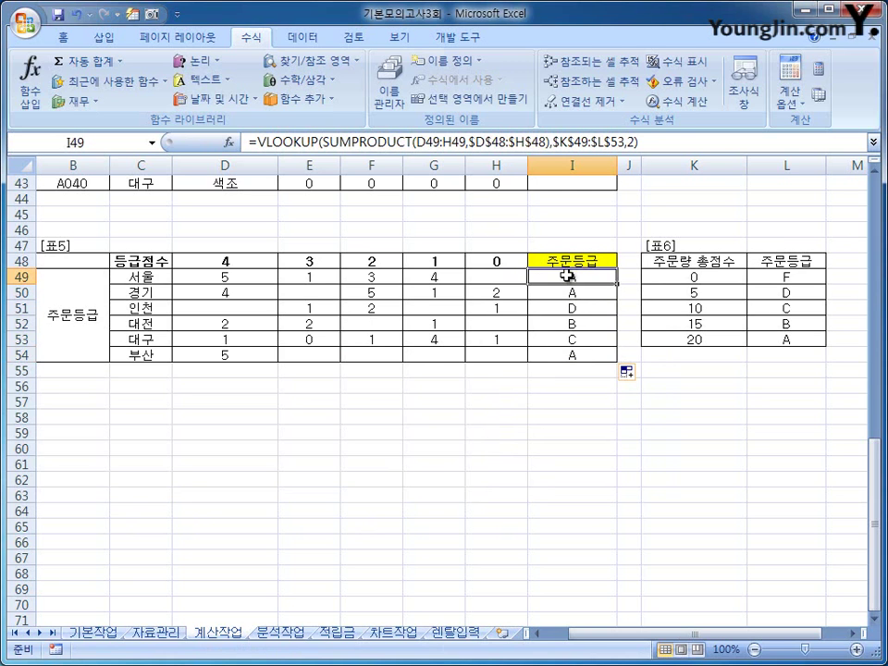
pyautogui.click(569, 292)
pyautogui.click(569, 324)
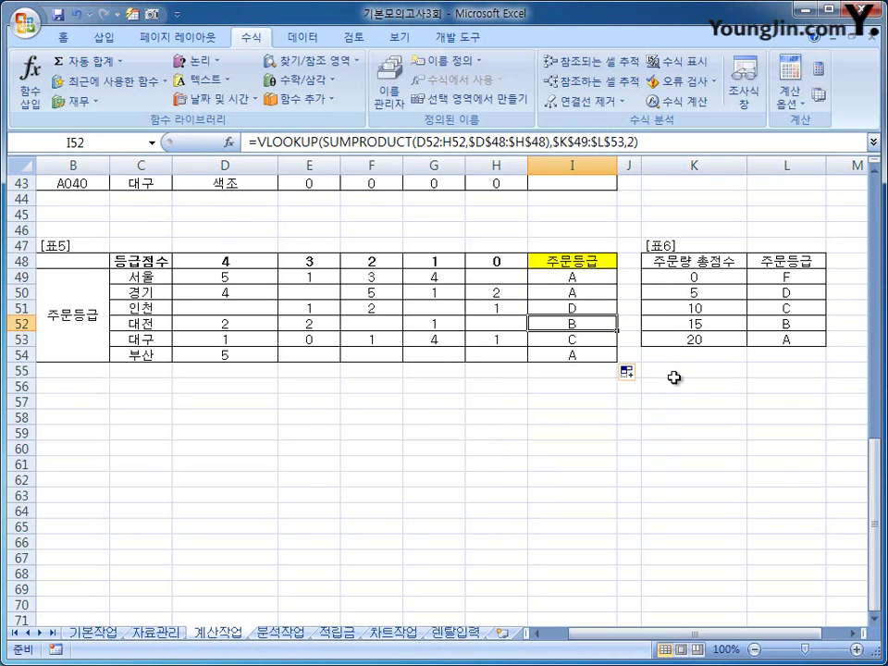
pyautogui.scroll(14, 674, 378)
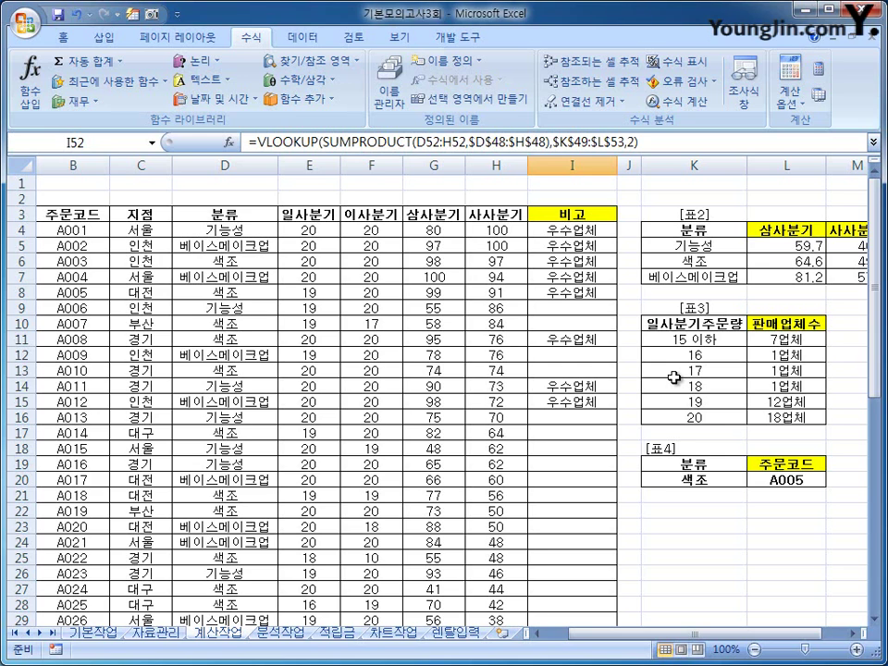
# - On 분석작업, select B3 and start a Microsoft Query on the 화장품.mdb Access database
pyautogui.click(293, 643)
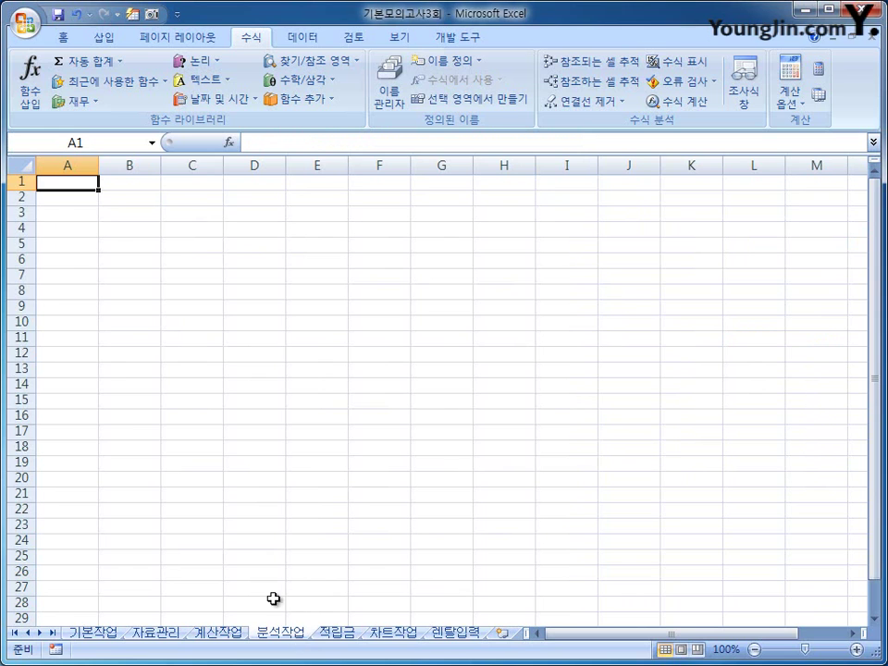
pyautogui.click(116, 212)
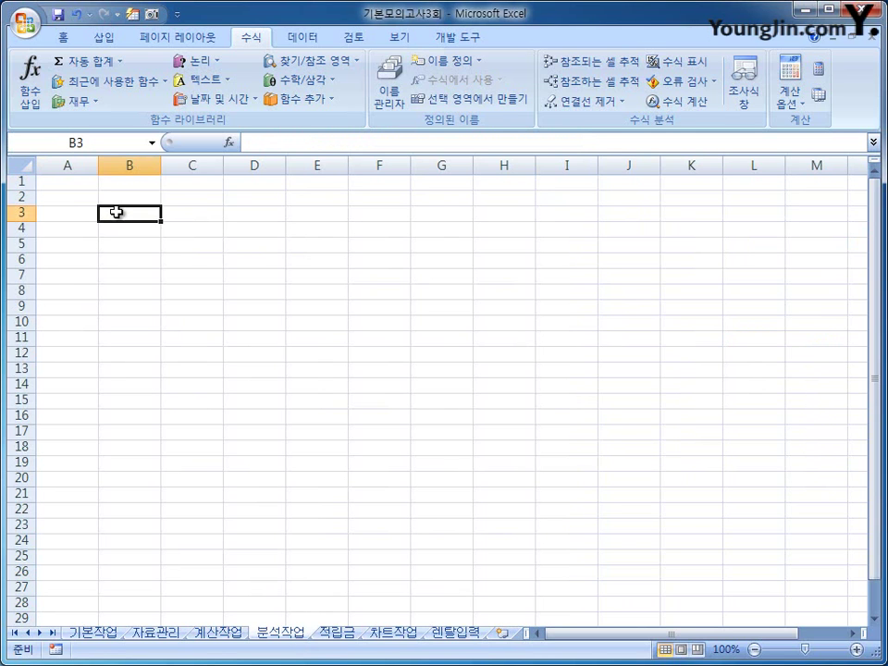
pyautogui.click(302, 38)
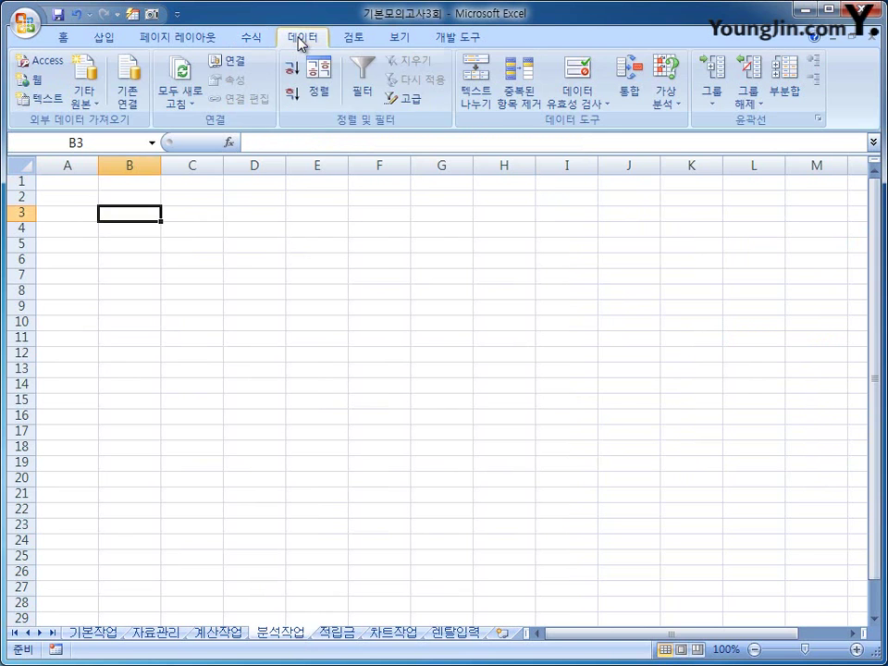
pyautogui.click(88, 103)
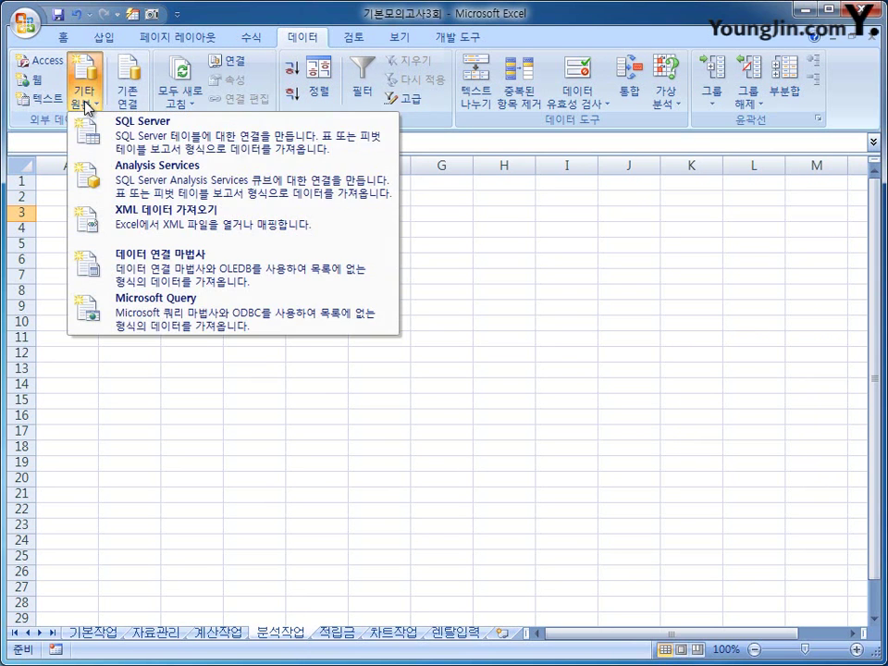
pyautogui.click(142, 321)
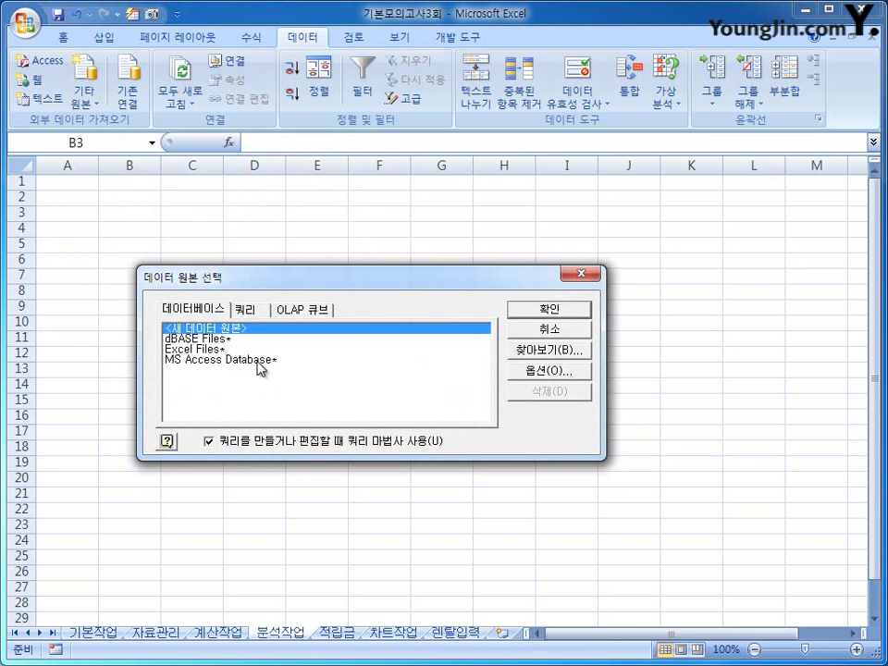
pyautogui.click(258, 361)
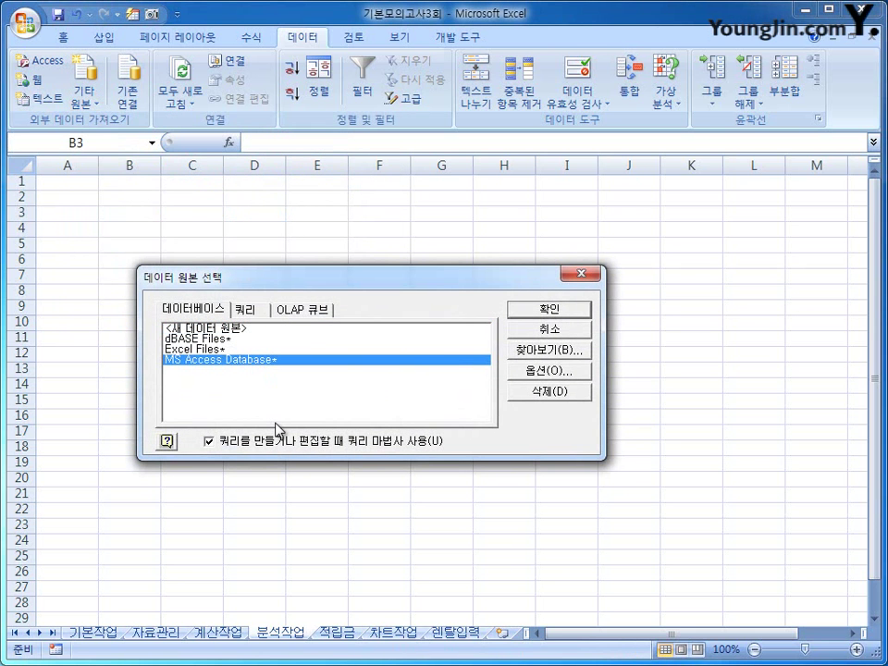
pyautogui.click(533, 310)
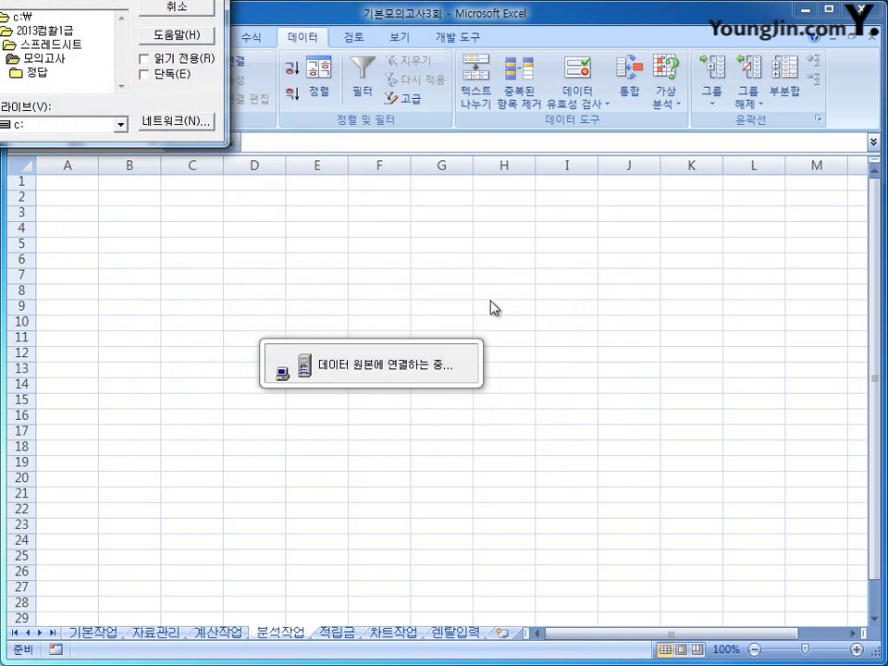
pyautogui.moveTo(388, 180); pyautogui.dragTo(504, 237)
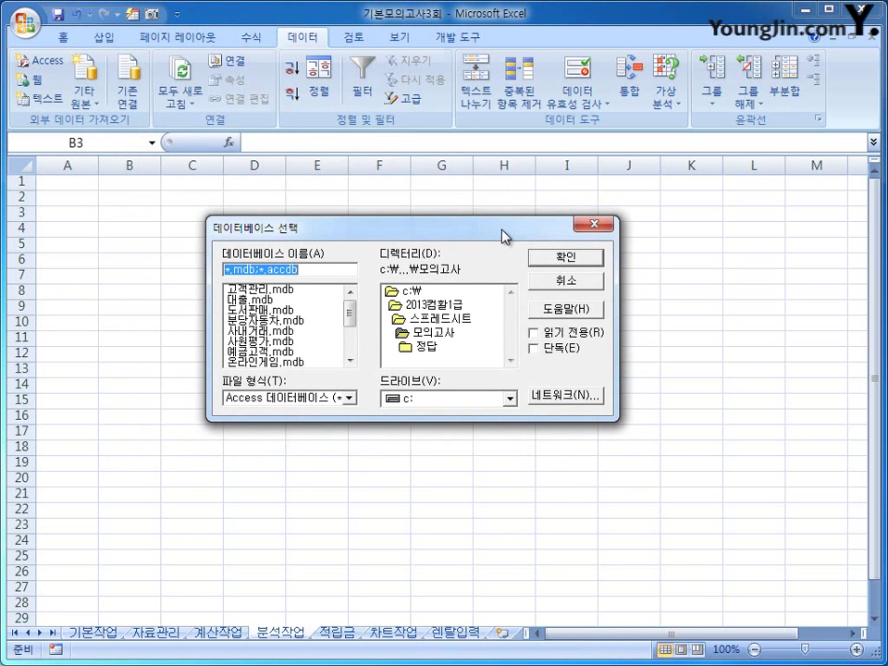
pyautogui.click(348, 353)
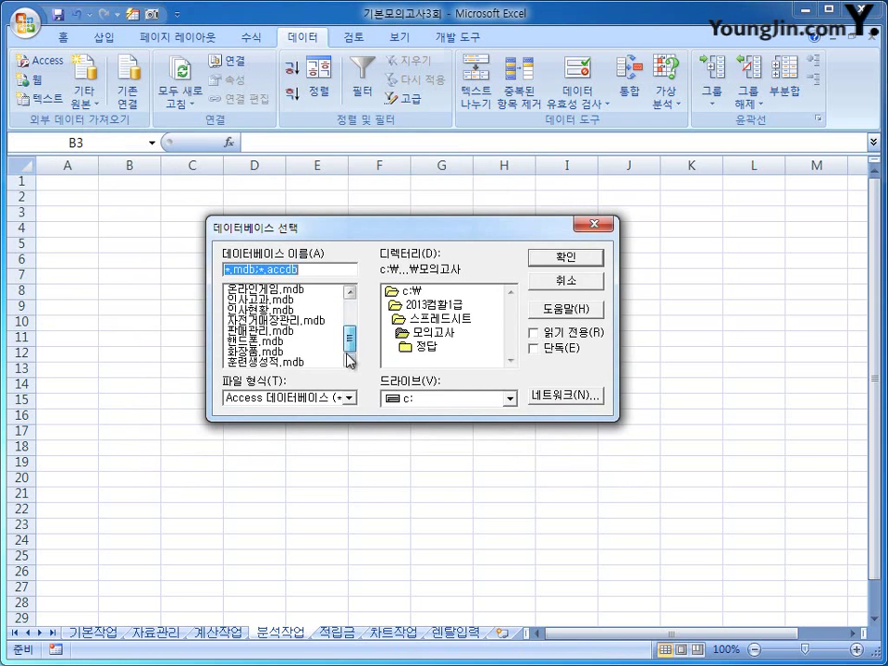
pyautogui.click(259, 352)
pyautogui.click(565, 258)
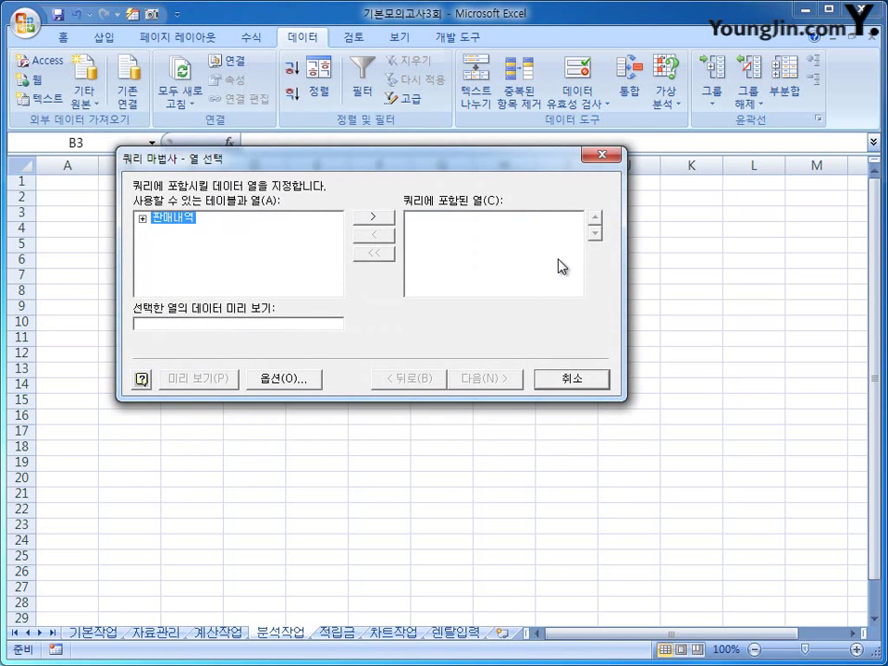
# - Add 주문일자, 물품명, 금액 and 포인트 from 판매내역, skipping filtering and sorting, and finish
pyautogui.doubleClick(171, 220)
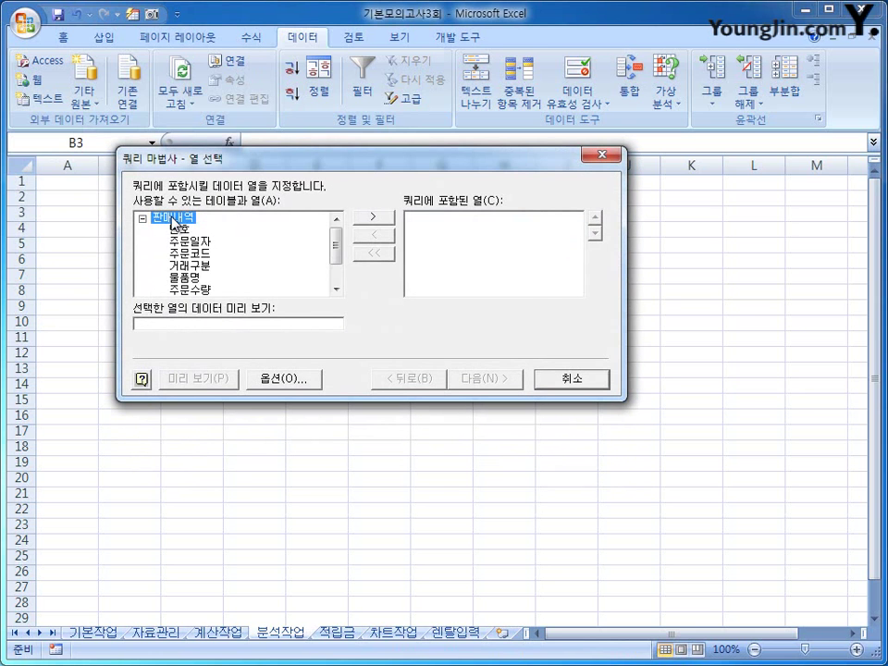
pyautogui.doubleClick(190, 241)
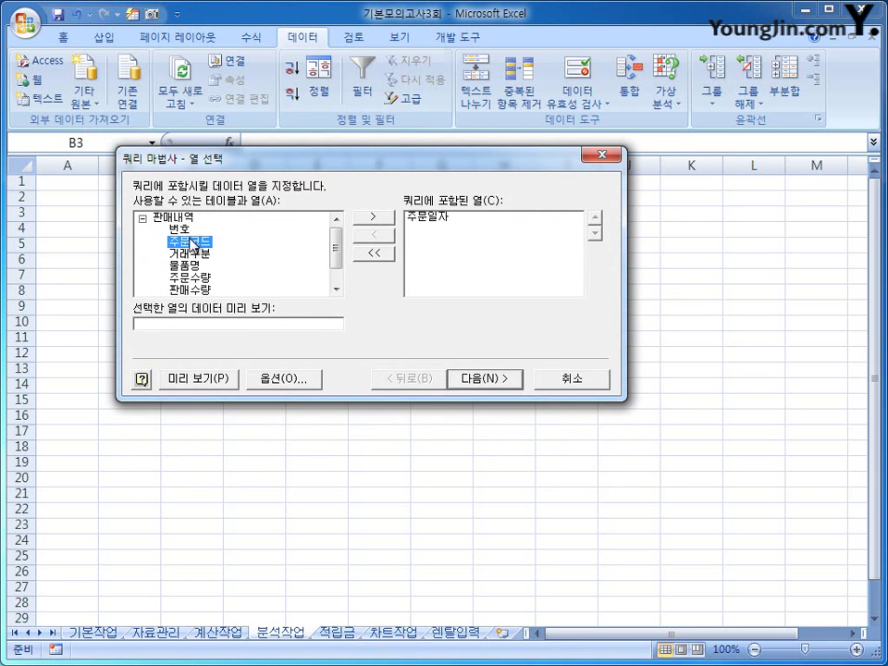
pyautogui.doubleClick(192, 266)
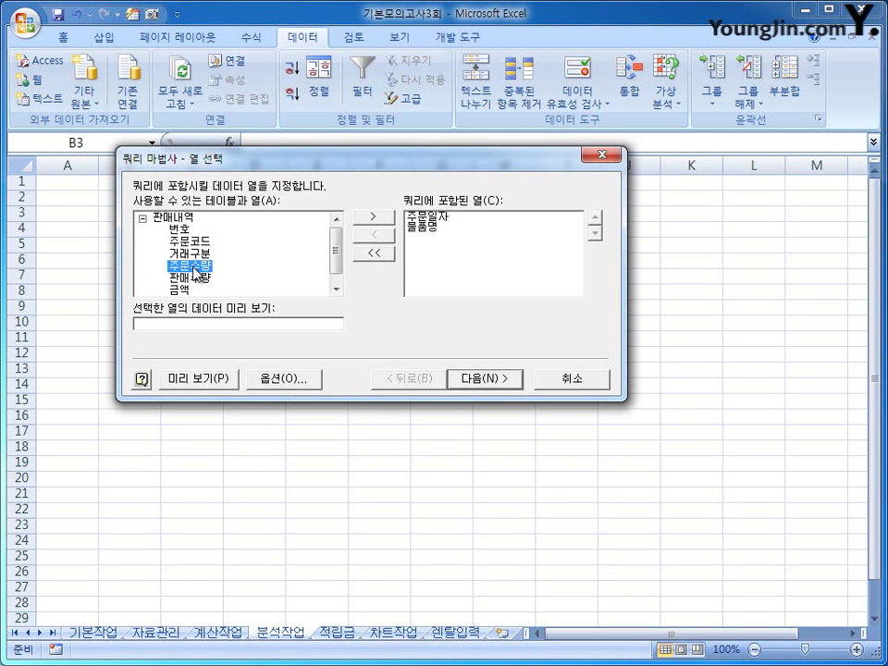
pyautogui.doubleClick(188, 291)
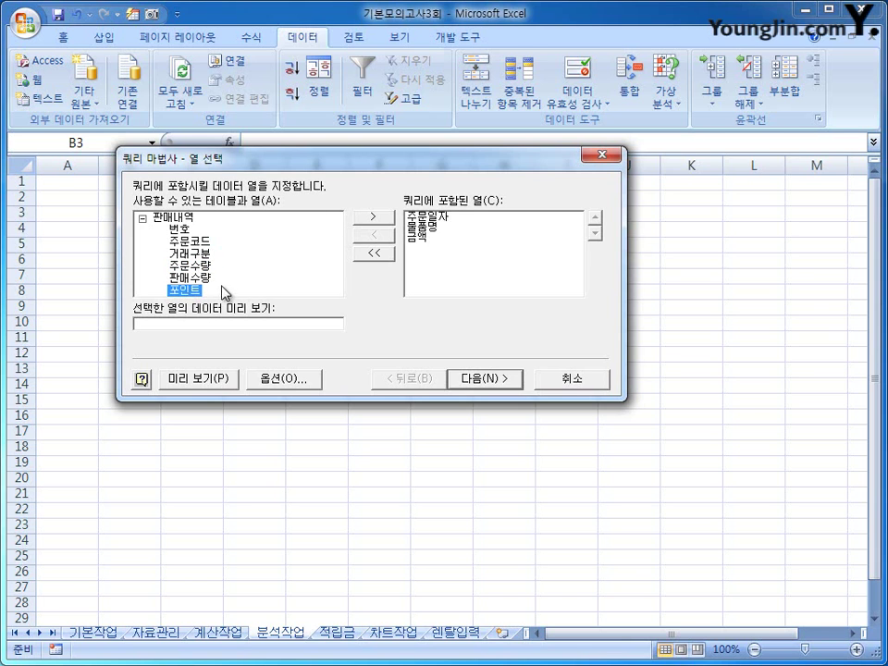
pyautogui.doubleClick(191, 292)
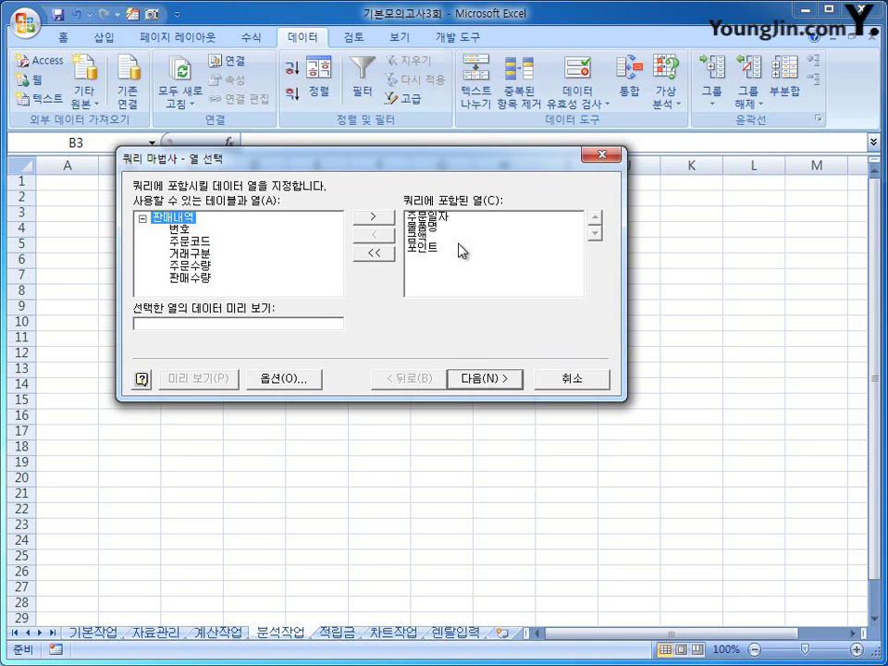
pyautogui.click(479, 381)
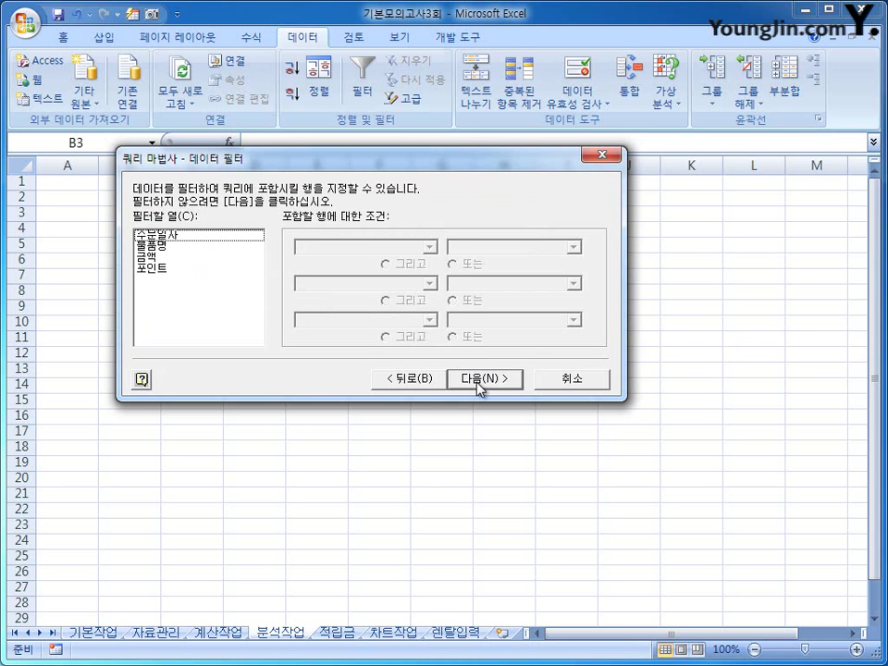
pyautogui.click(479, 383)
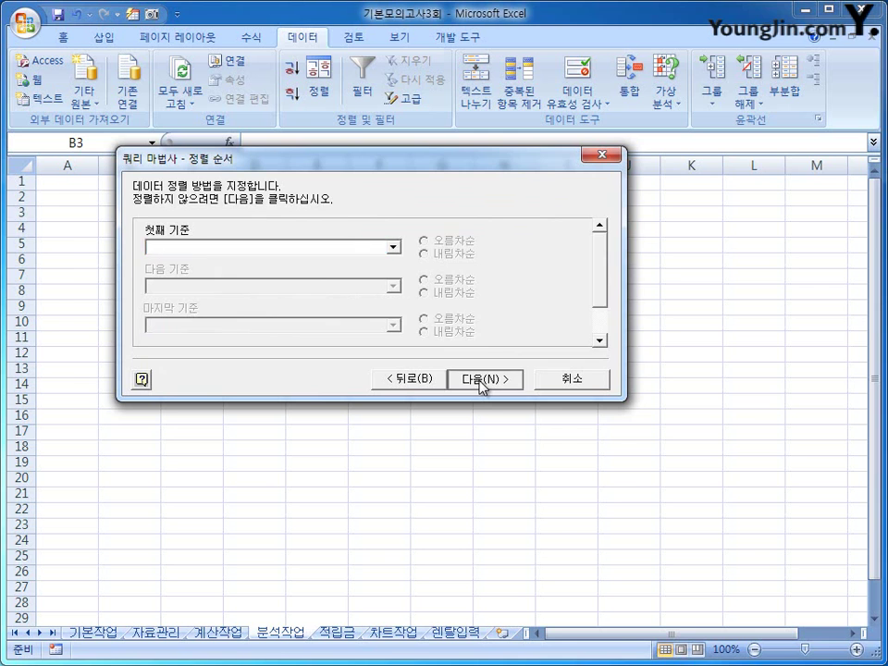
pyautogui.click(480, 380)
pyautogui.click(481, 379)
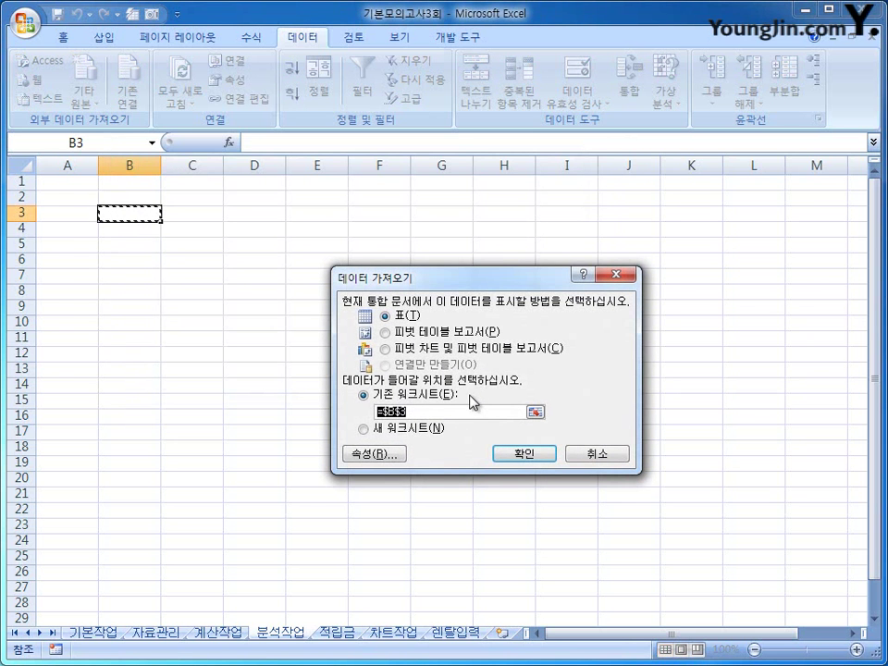
# - Create a pivot table report at B3 with 물품명 and then 주문일자 as row labels
pyautogui.click(408, 332)
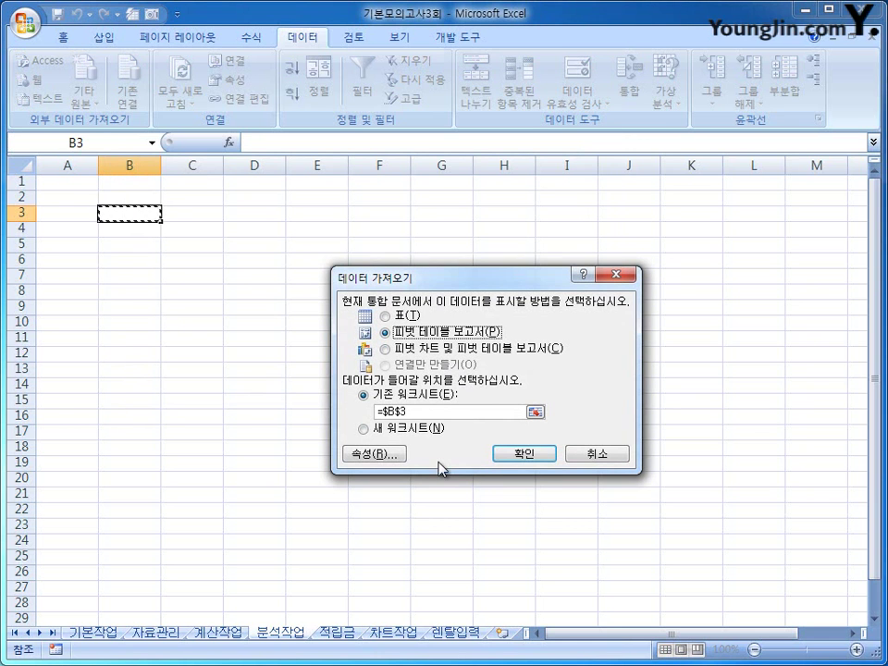
pyautogui.click(506, 459)
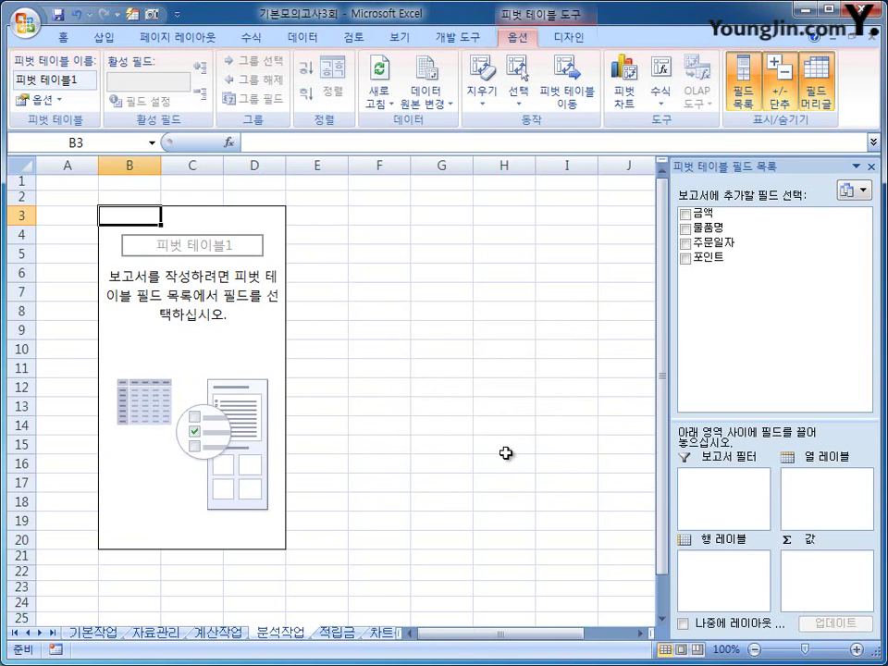
pyautogui.moveTo(762, 229); pyautogui.dragTo(731, 580)
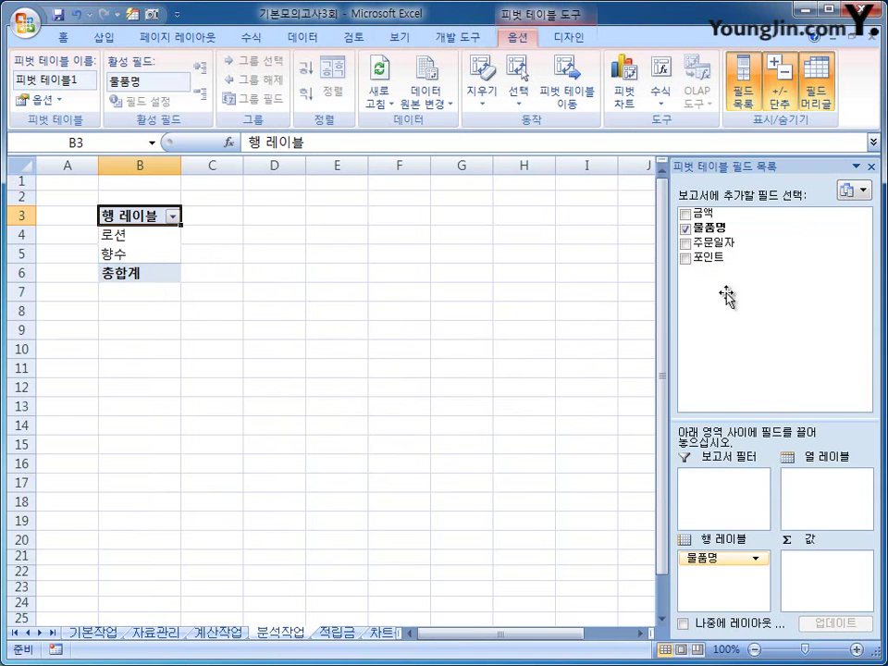
pyautogui.moveTo(727, 245); pyautogui.dragTo(716, 579)
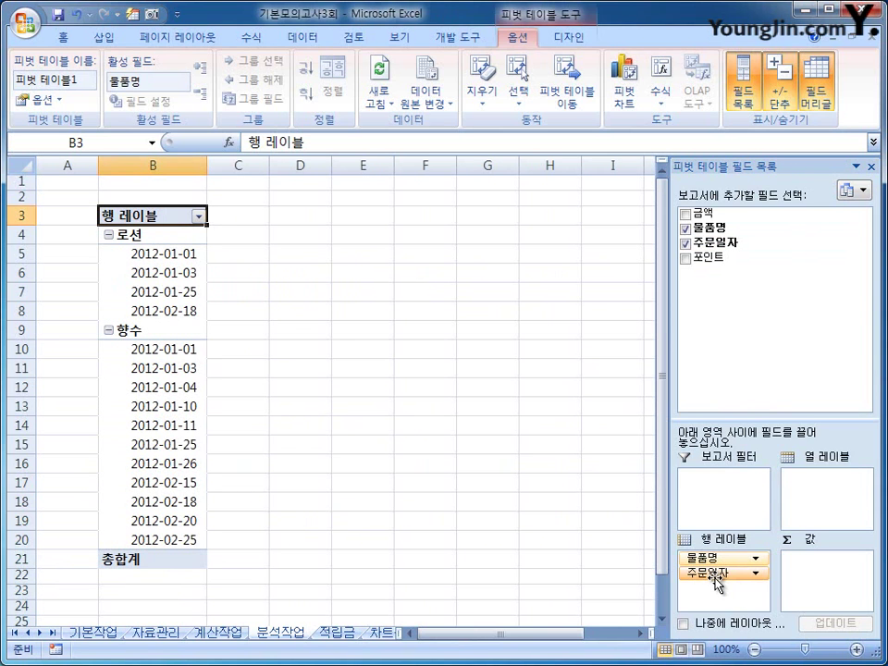
# - Sum 금액, 포인트 and a second copy of 금액 in the pivot values
pyautogui.moveTo(687, 214); pyautogui.dragTo(811, 581)
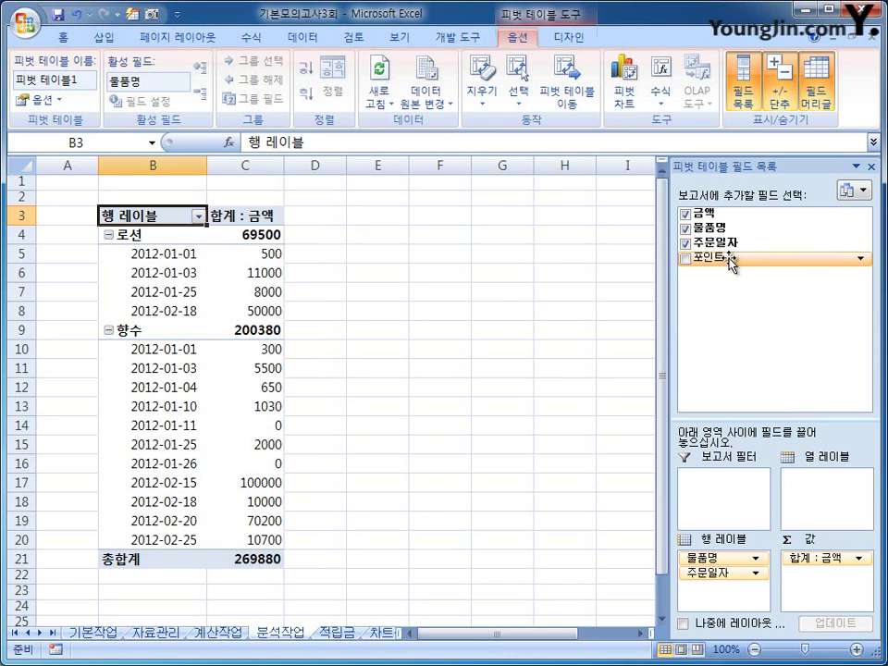
pyautogui.moveTo(690, 258); pyautogui.dragTo(829, 601)
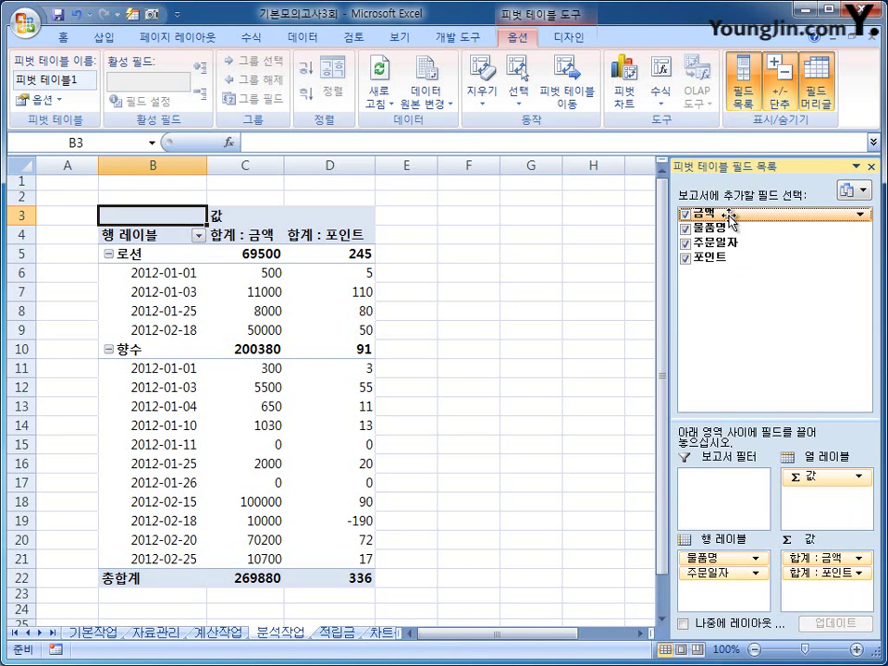
pyautogui.moveTo(729, 219); pyautogui.dragTo(847, 611)
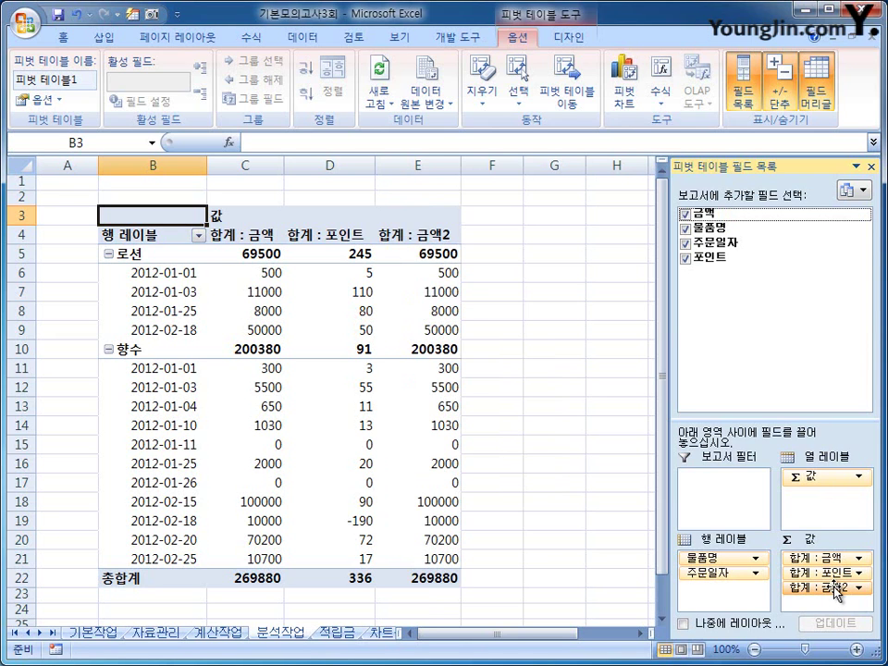
# - Rename the second 금액 value field to 금액비율 and show it as % of grand total
pyautogui.click(837, 589)
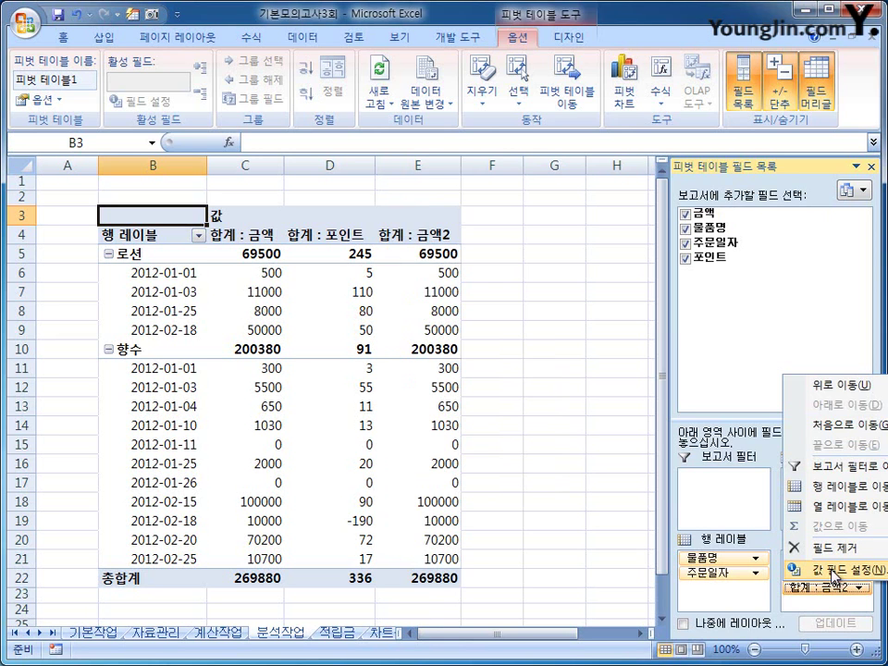
pyautogui.click(834, 573)
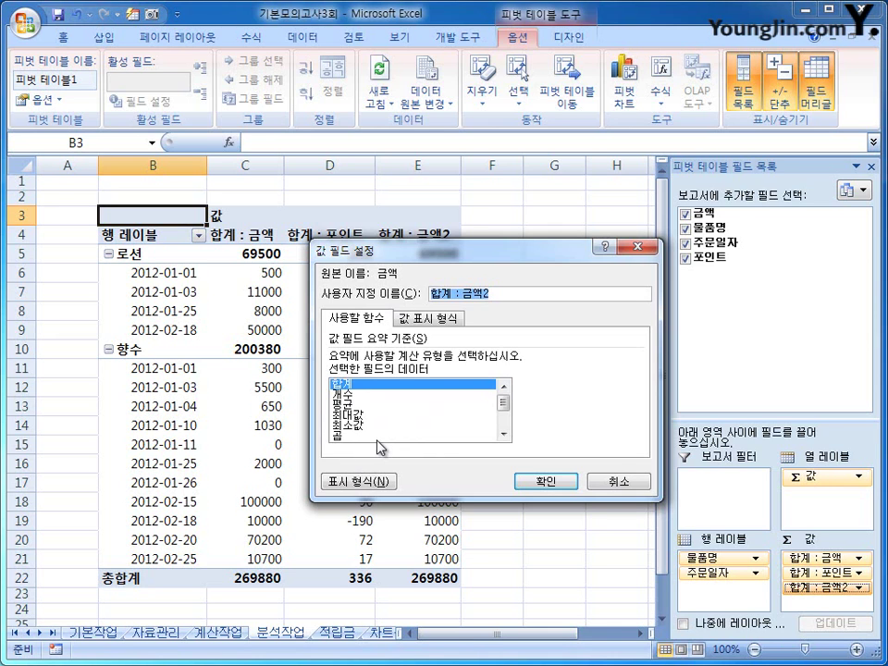
pyautogui.press('BackSpace')
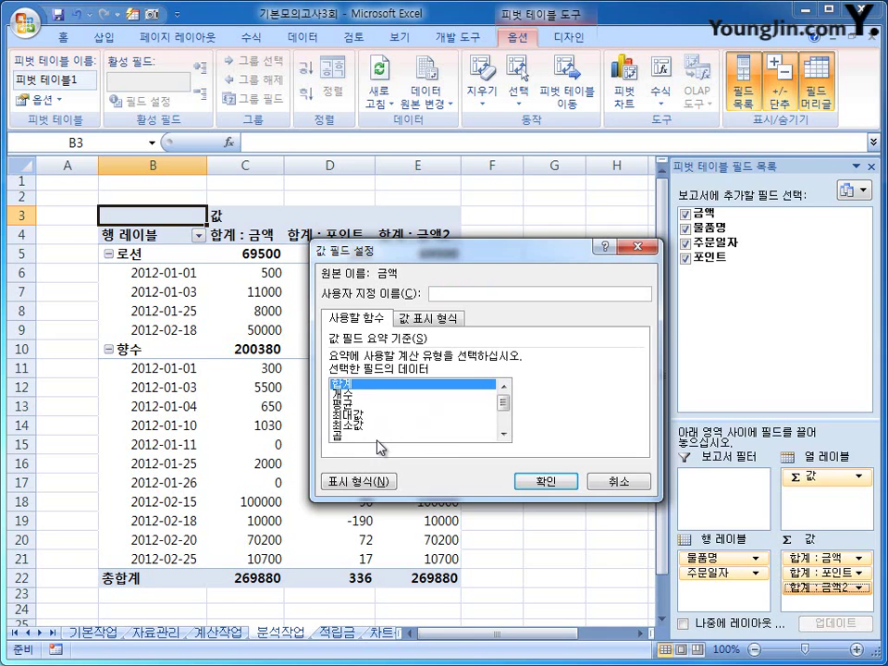
pyautogui.write('금액비율')
pyautogui.click(359, 323)
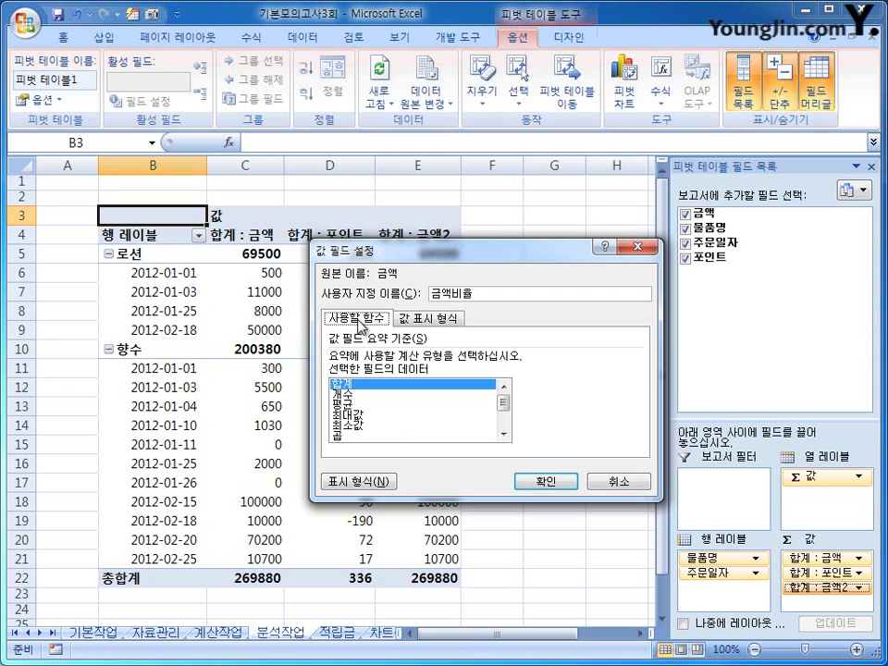
pyautogui.click(431, 319)
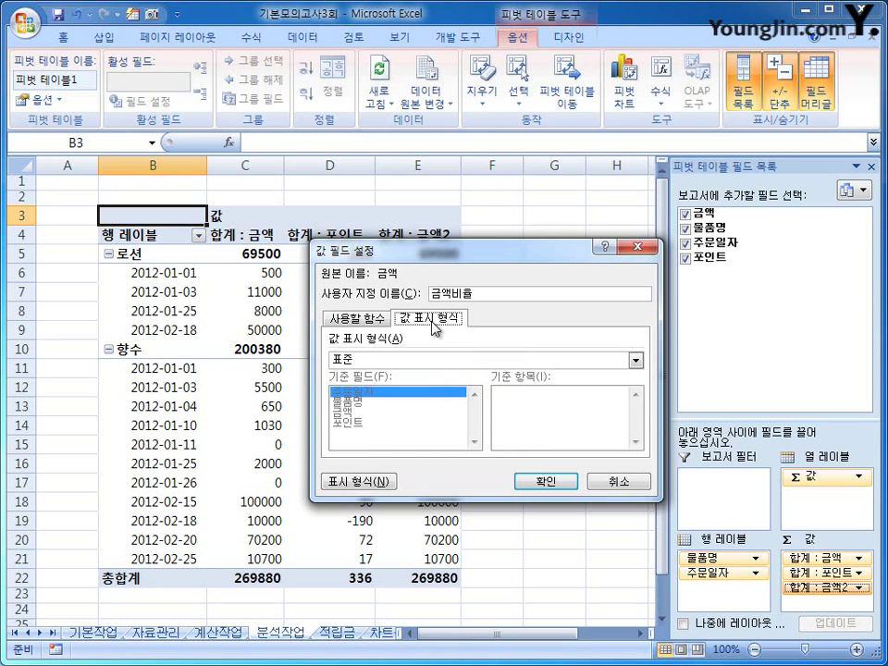
pyautogui.click(442, 360)
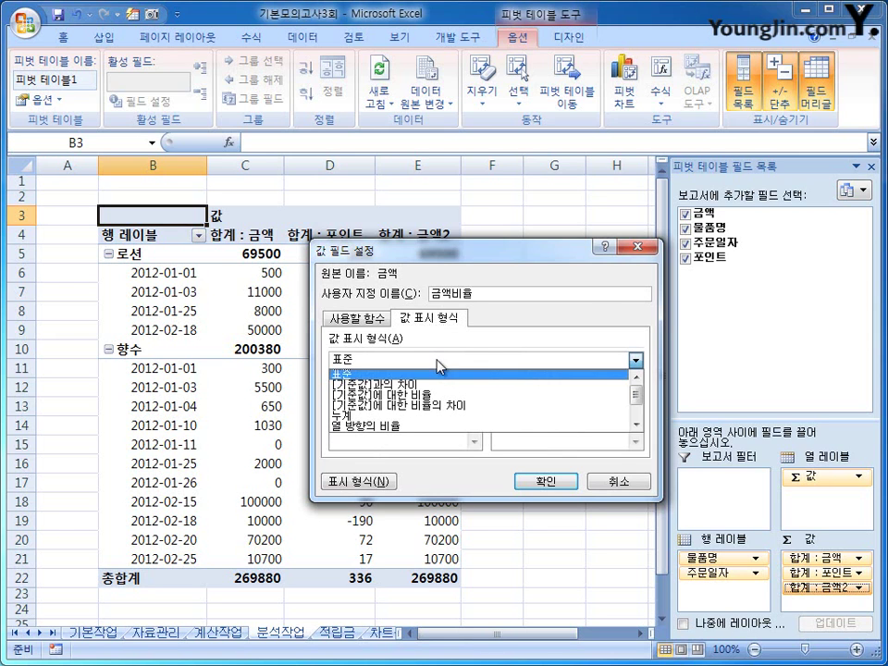
pyautogui.scroll(-3, 636, 397)
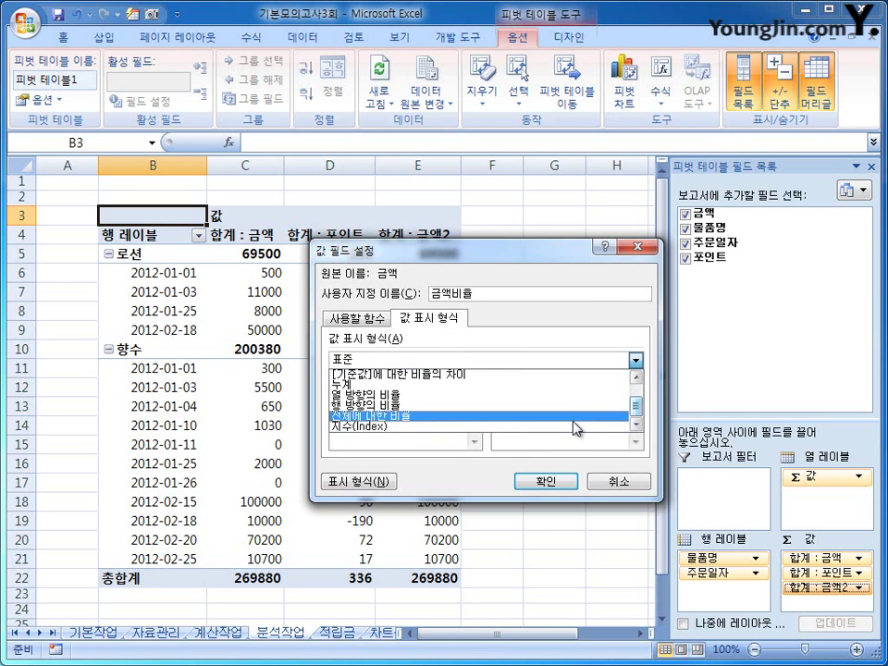
pyautogui.click(574, 418)
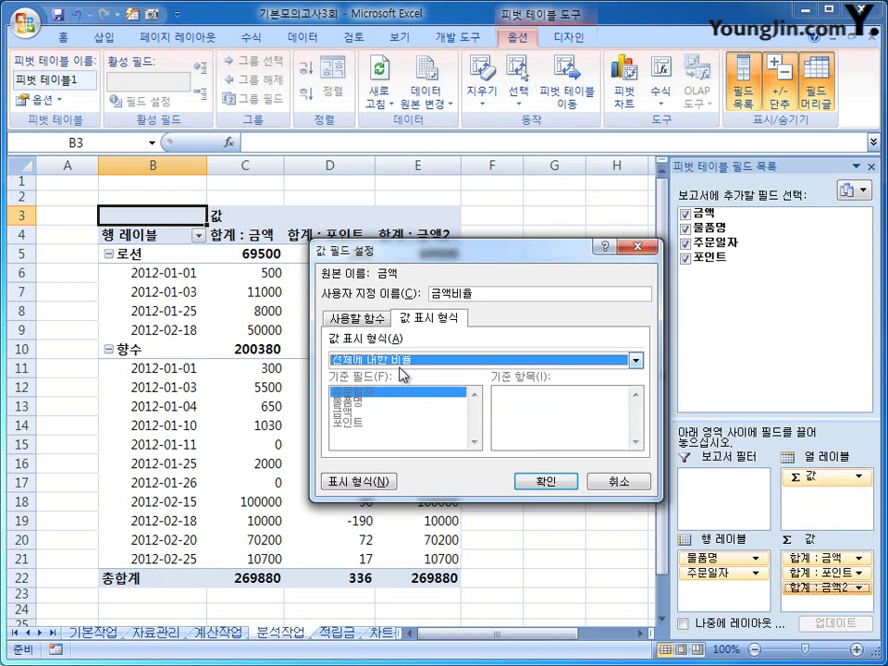
pyautogui.click(528, 482)
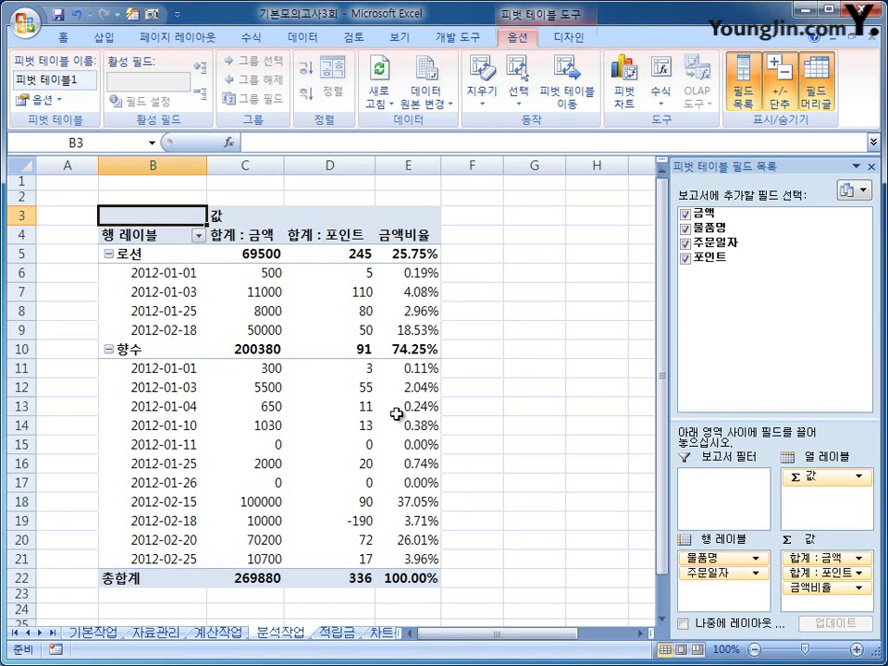
# - Check the pivot's formula options without changes, then select row labels cell B4
pyautogui.moveTo(389, 462)
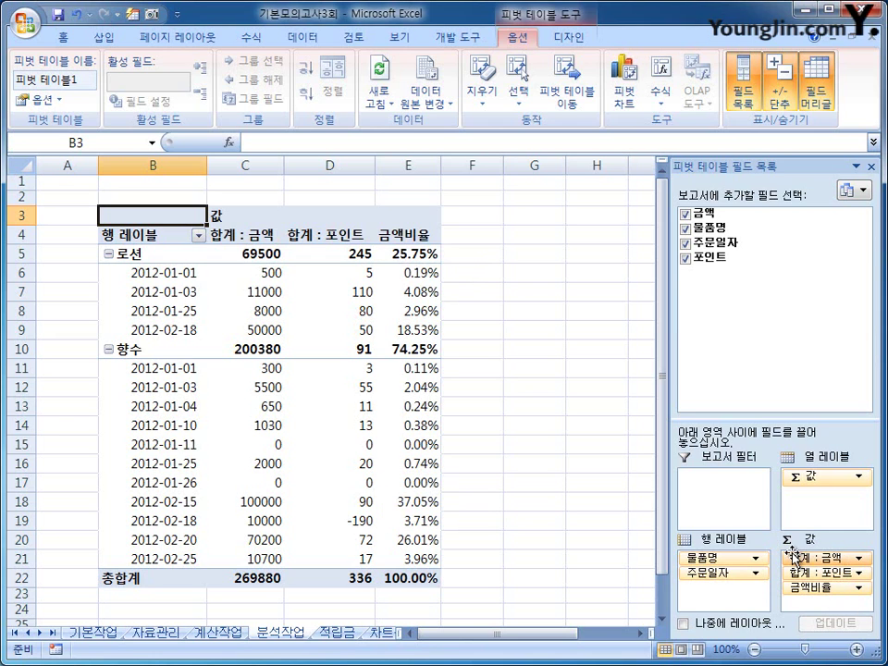
pyautogui.click(660, 94)
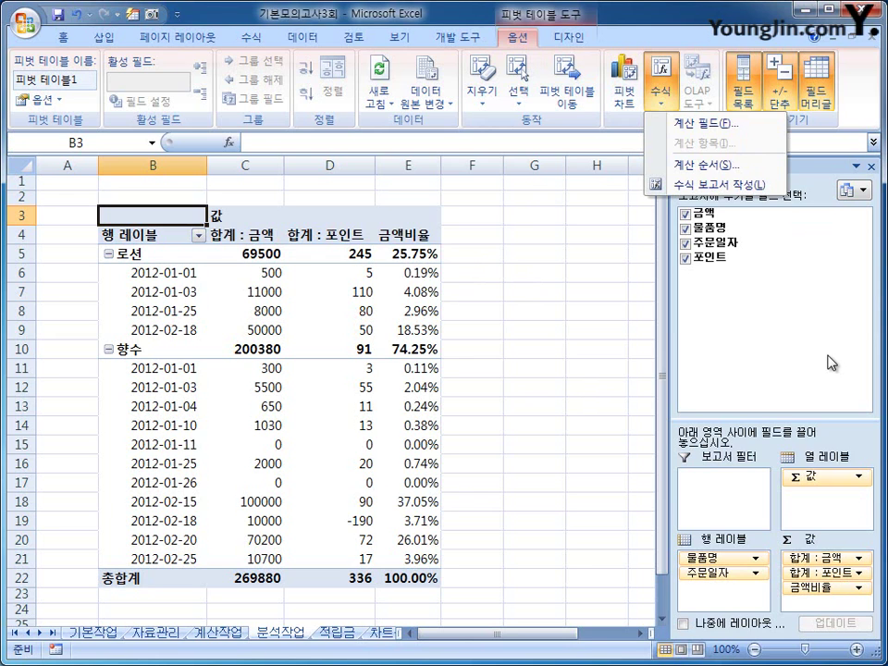
pyautogui.click(388, 239)
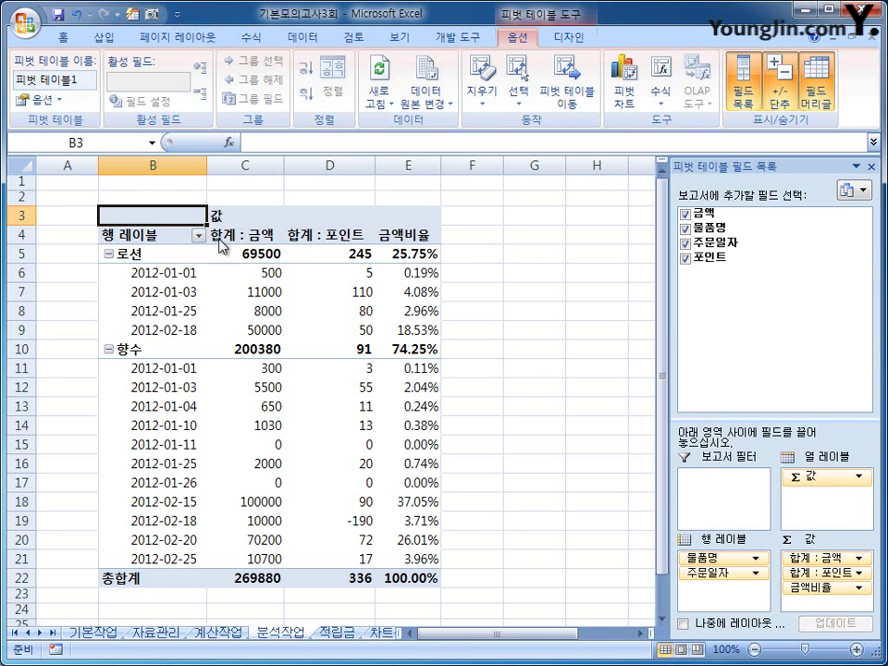
pyautogui.click(141, 241)
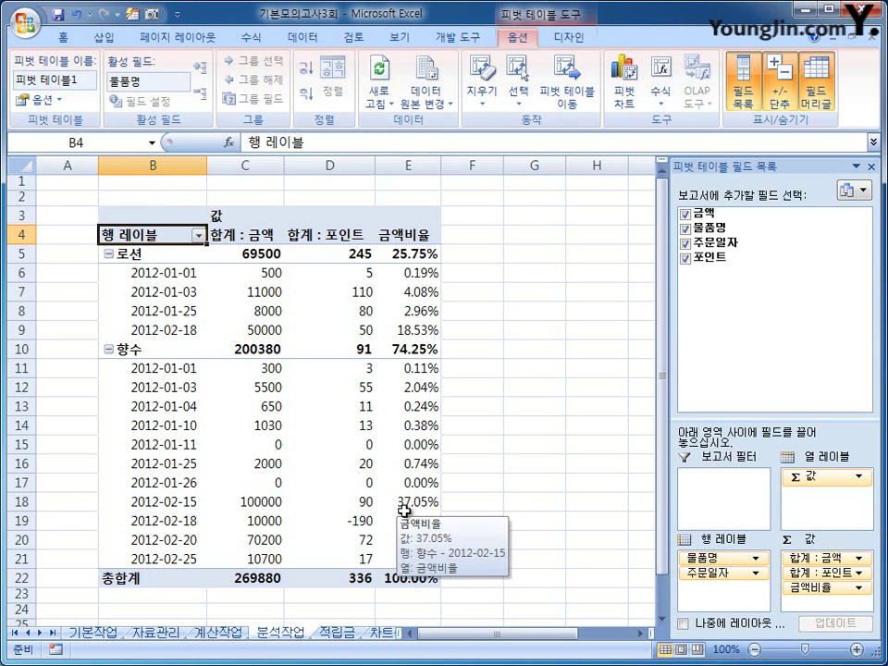
# - Set the pivot table's report layout to tabular form
pyautogui.click(573, 44)
pyautogui.click(112, 99)
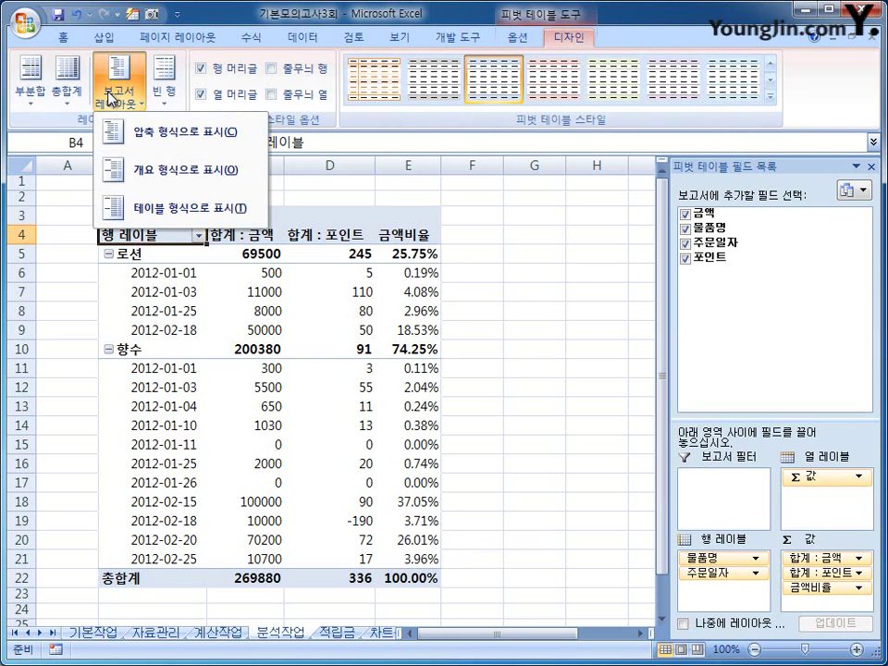
pyautogui.click(113, 209)
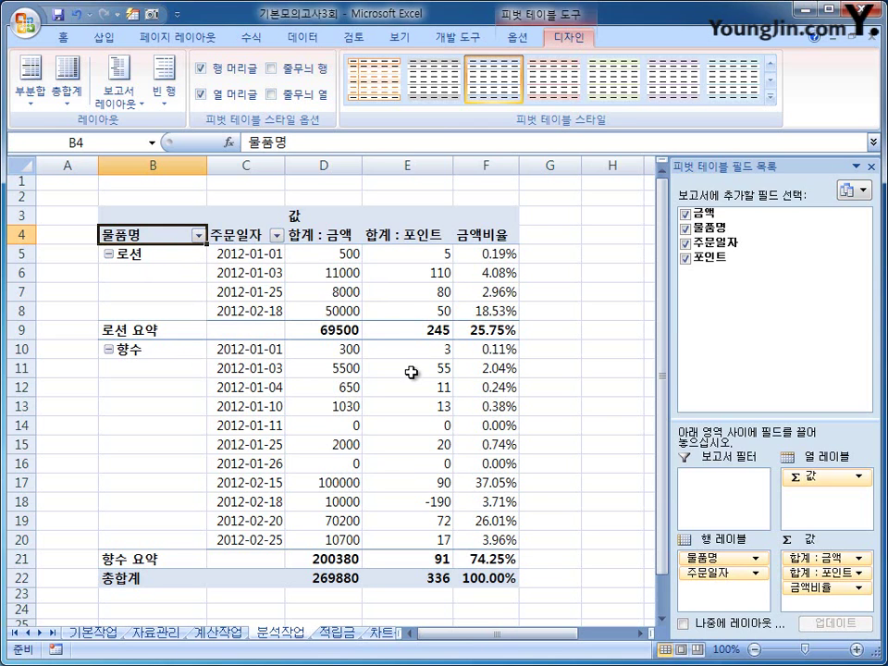
# - Apply the 보고서 4 AutoFormat style to the pivot table, then select an order date
pyautogui.click(133, 17)
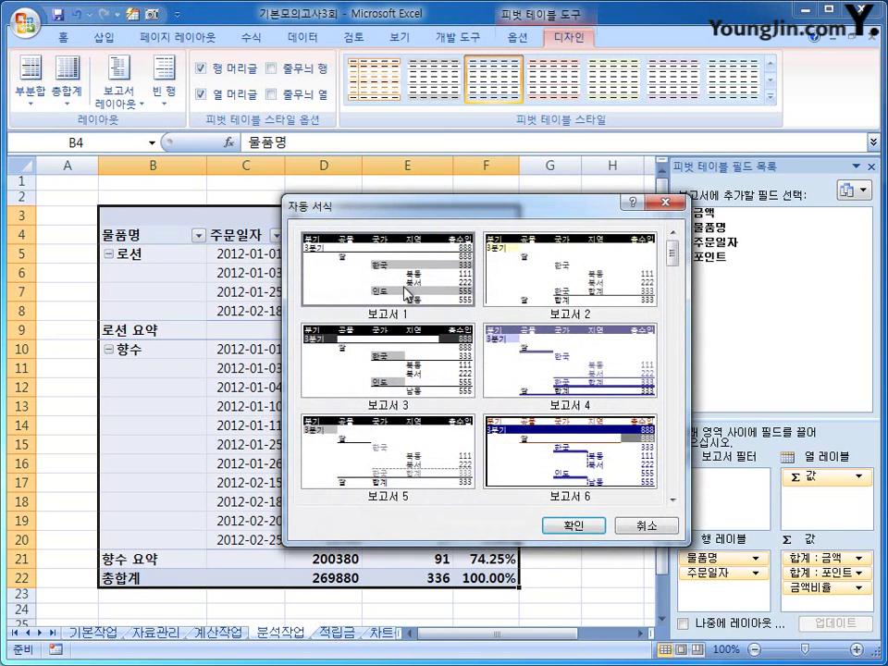
pyautogui.click(485, 368)
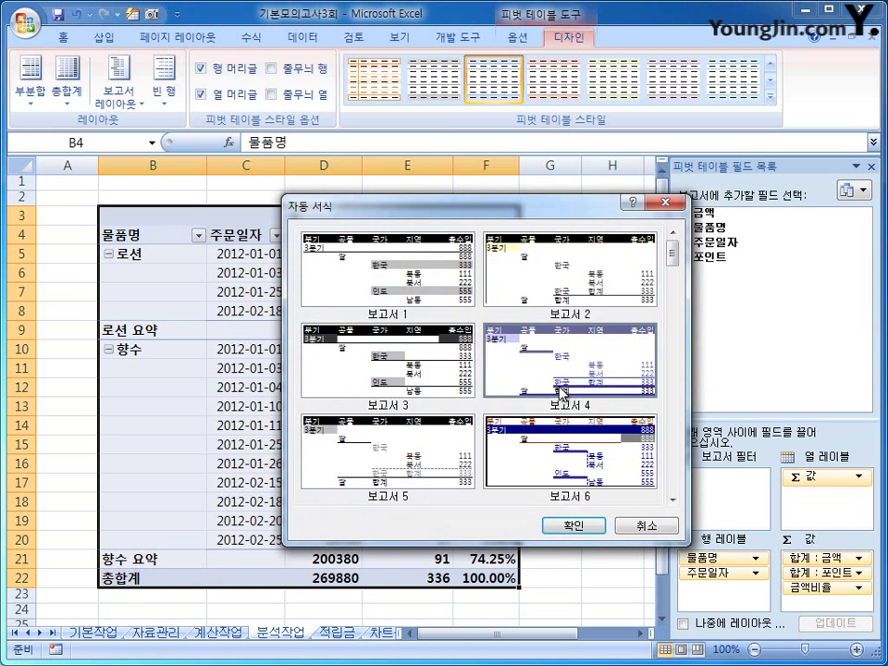
pyautogui.click(588, 525)
pyautogui.click(587, 520)
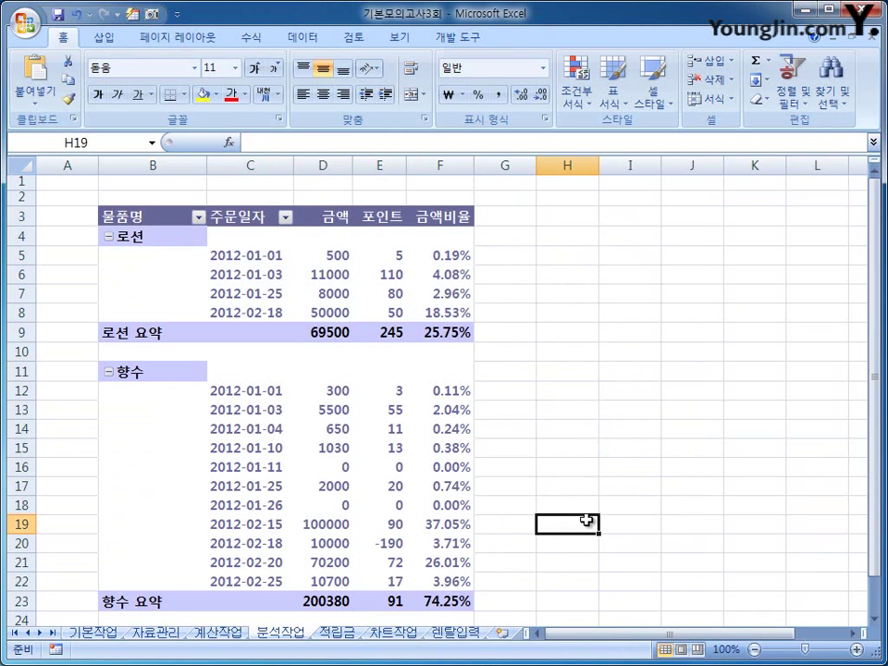
pyautogui.click(251, 257)
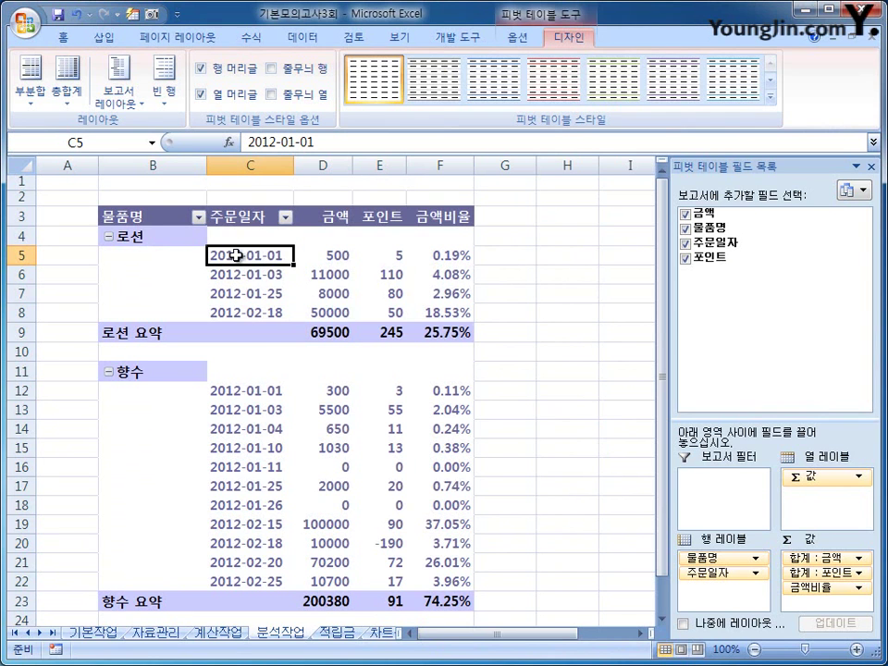
# - Group the pivot's order dates by month into 1월 and 2월
pyautogui.rightClick(238, 260)
pyautogui.click(399, 420)
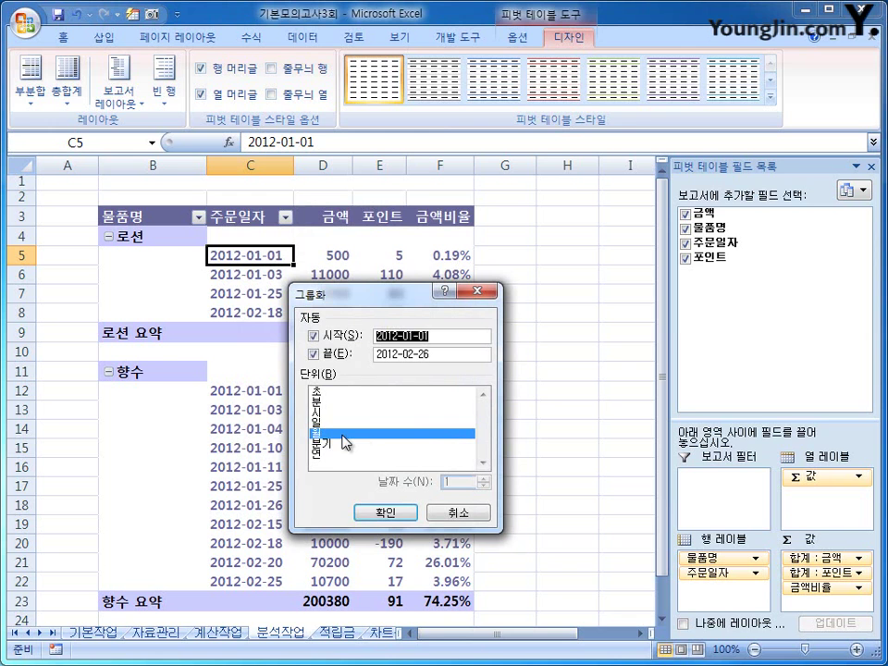
pyautogui.click(384, 512)
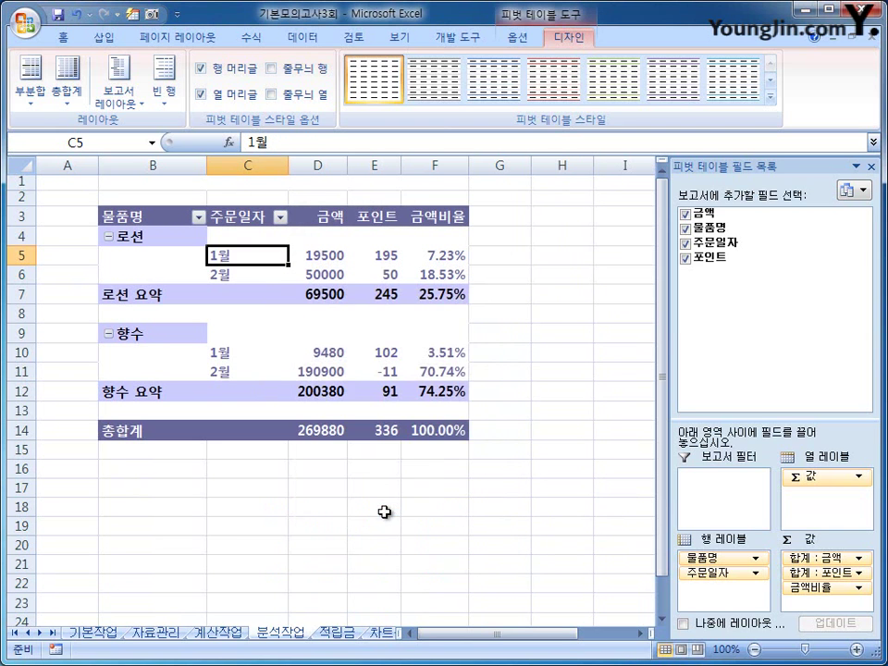
# - Switch to the 적립금 sheet and select empty cell J14
pyautogui.click(589, 475)
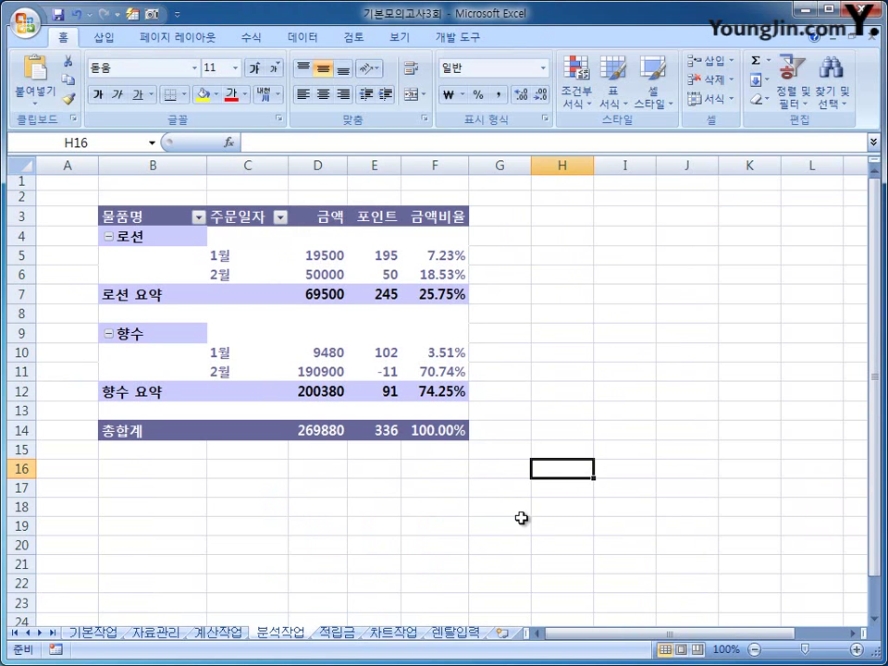
pyautogui.click(351, 635)
pyautogui.click(703, 394)
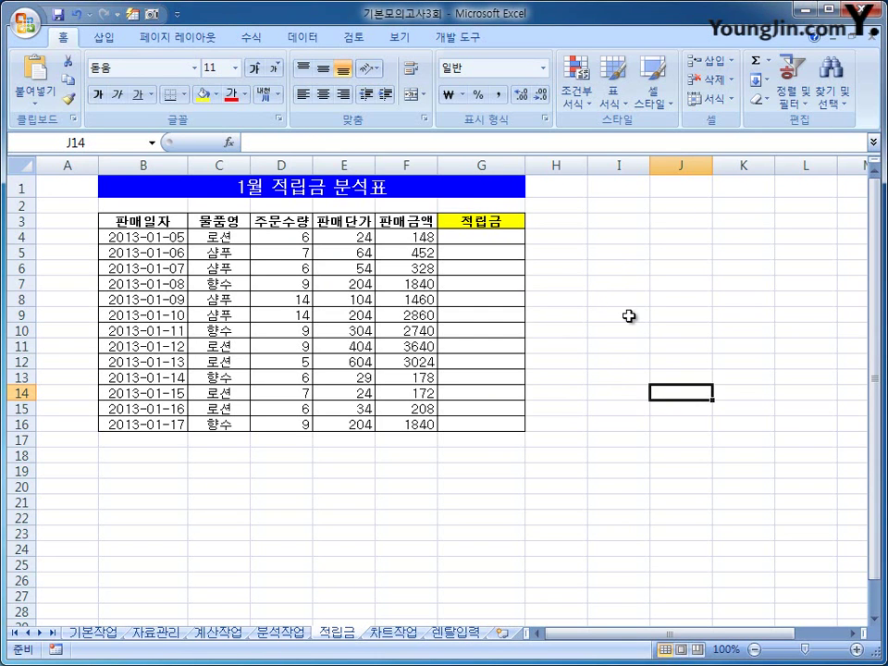
# - Start recording a new macro for the 적립금 calculation from the Developer tab
pyautogui.click(459, 39)
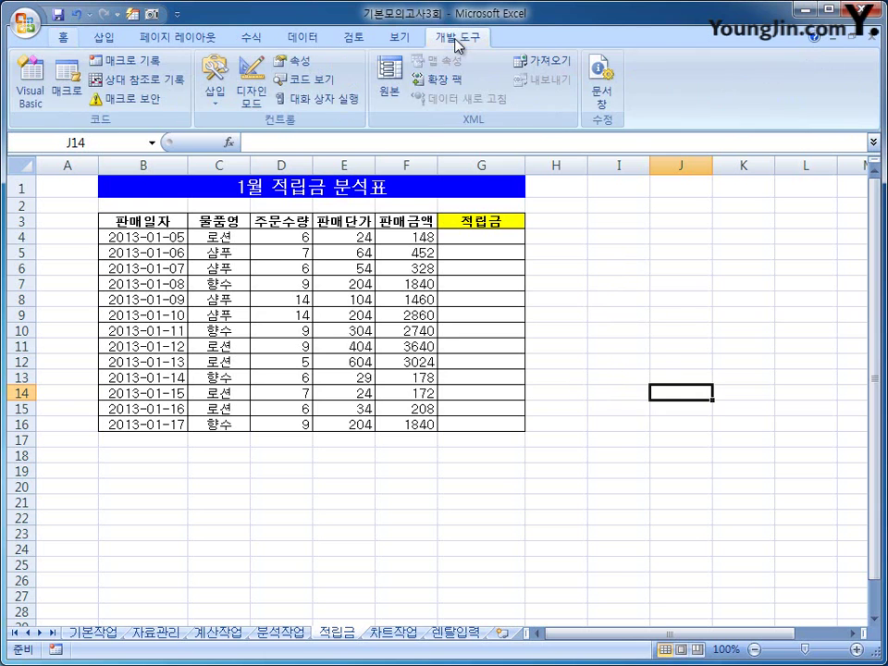
pyautogui.click(127, 61)
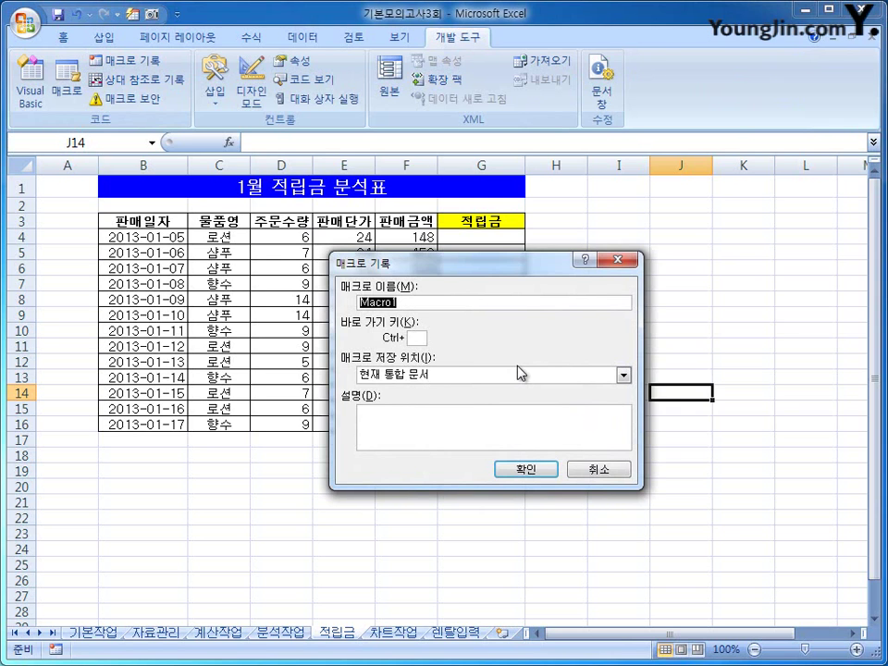
pyautogui.write('셀')
pyautogui.write('립금')
pyautogui.click(517, 472)
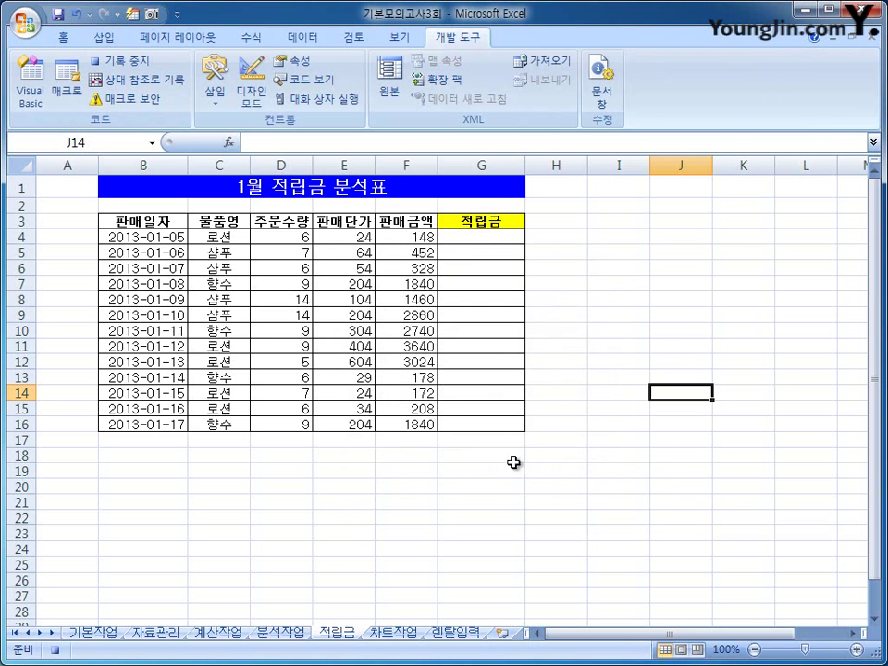
# - Enter =INT(F4*0.1) in G4 and fill it down to G16
pyautogui.click(500, 236)
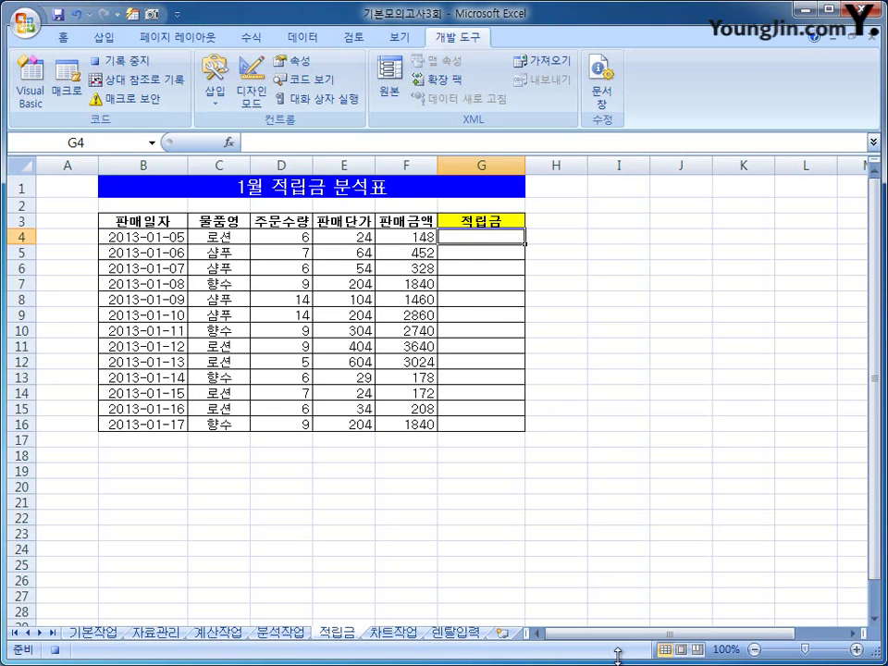
pyautogui.write('=')
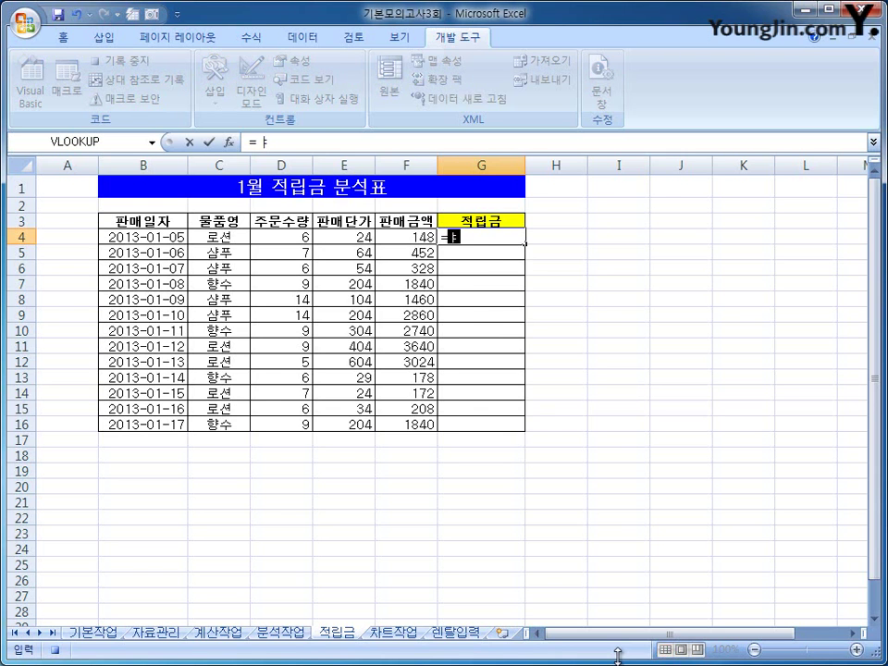
pyautogui.write('in')
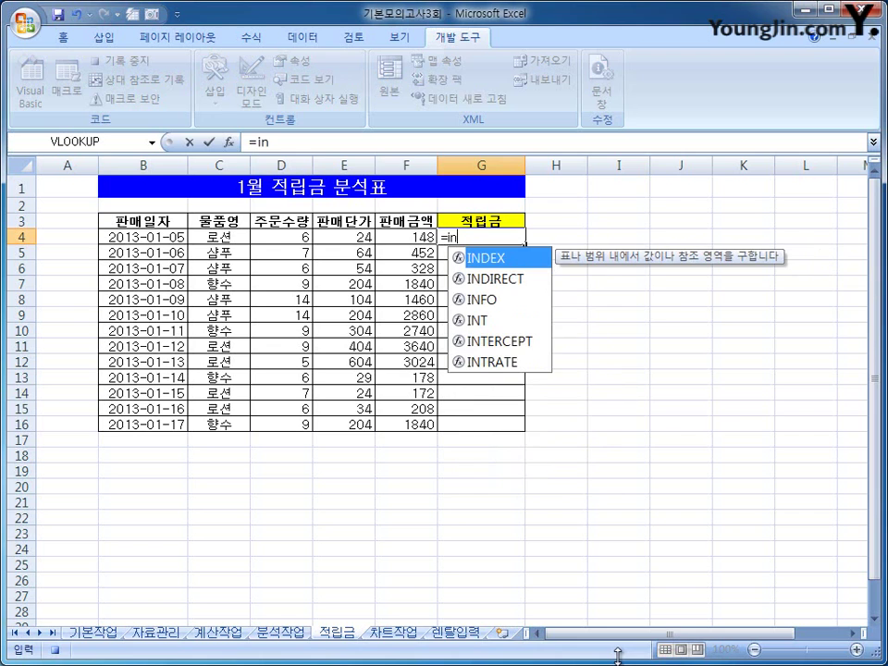
pyautogui.write('t')
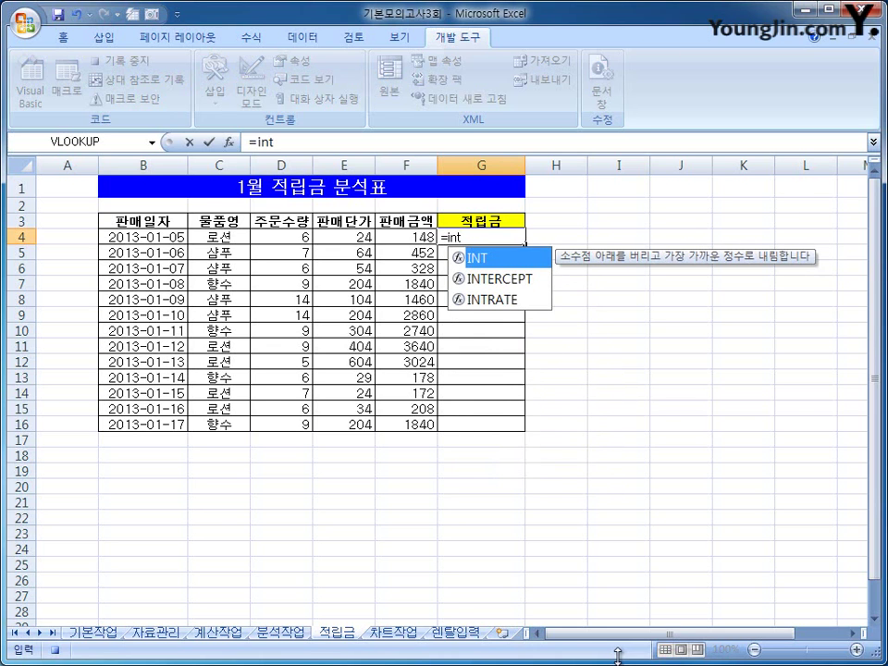
pyautogui.press('Tab')
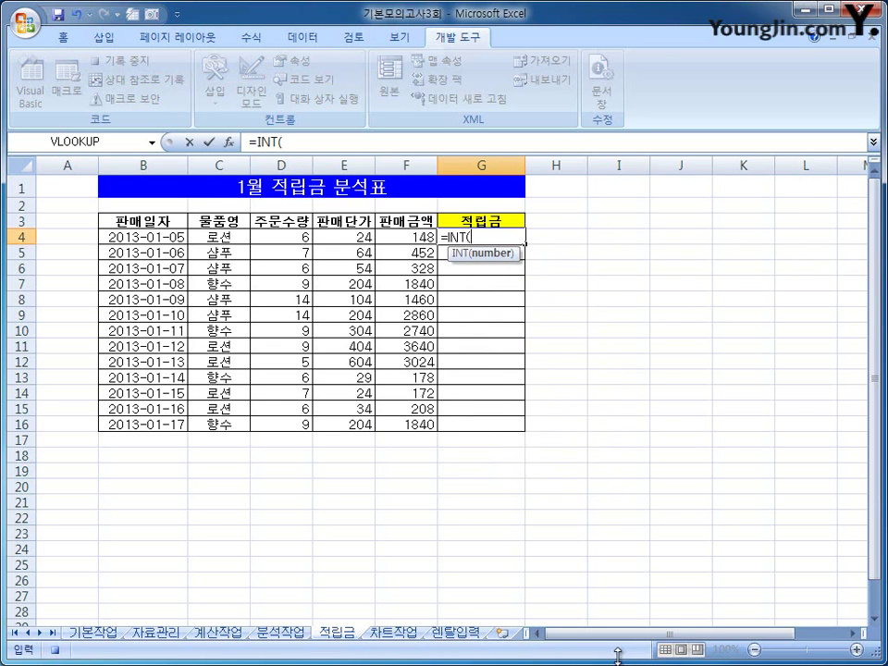
pyautogui.click(415, 237)
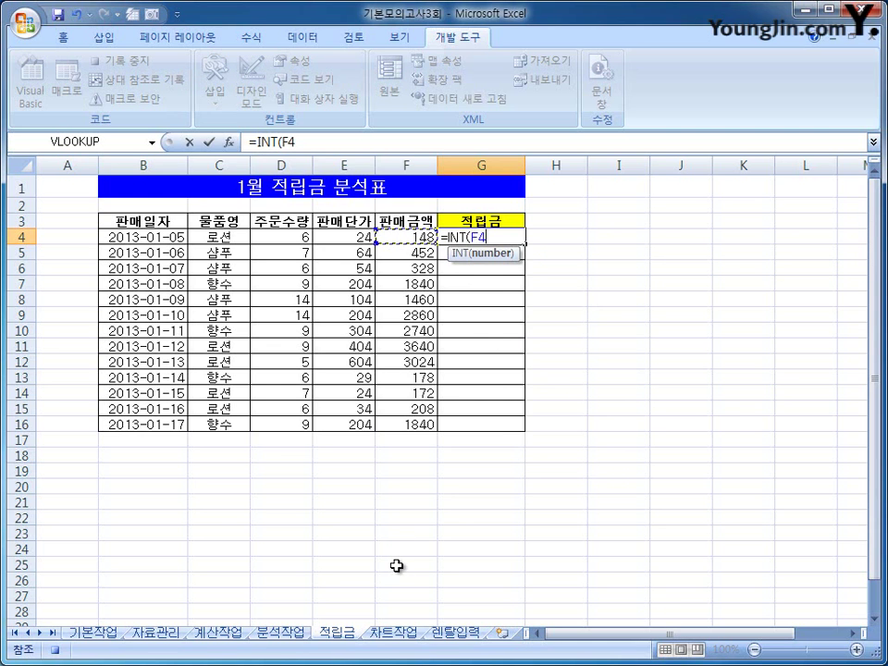
pyautogui.write('*0.1)')
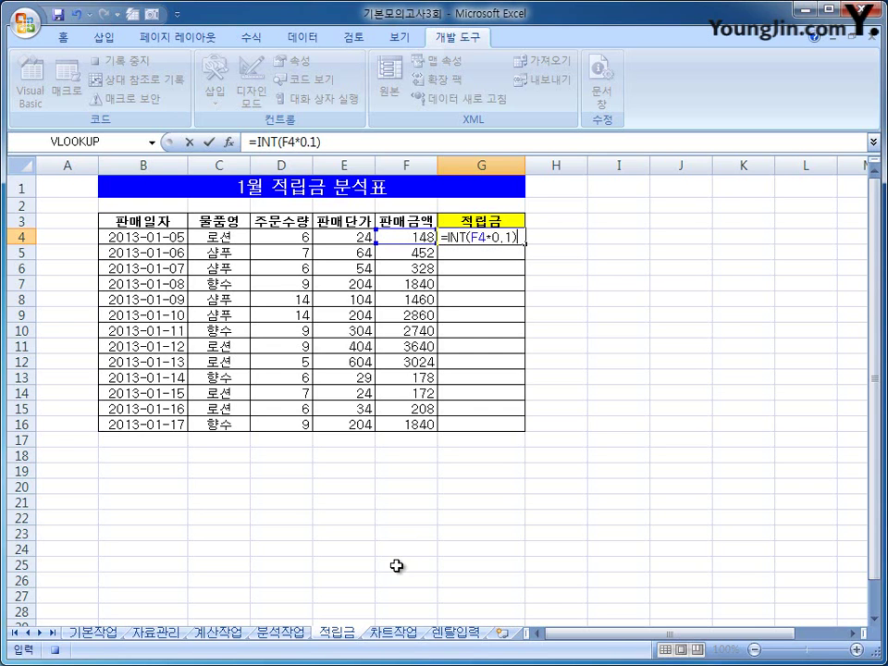
pyautogui.press('Return')
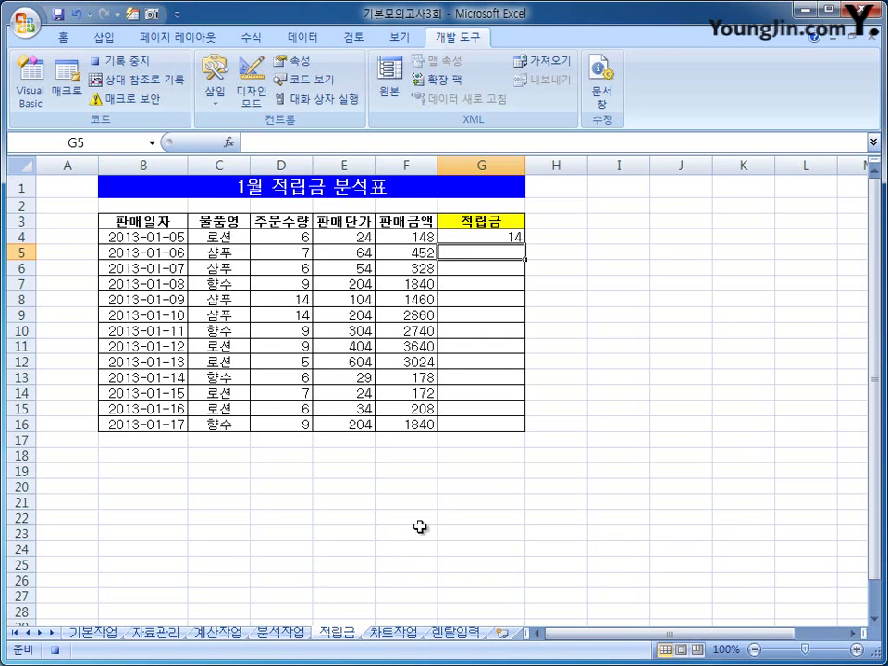
pyautogui.click(513, 239)
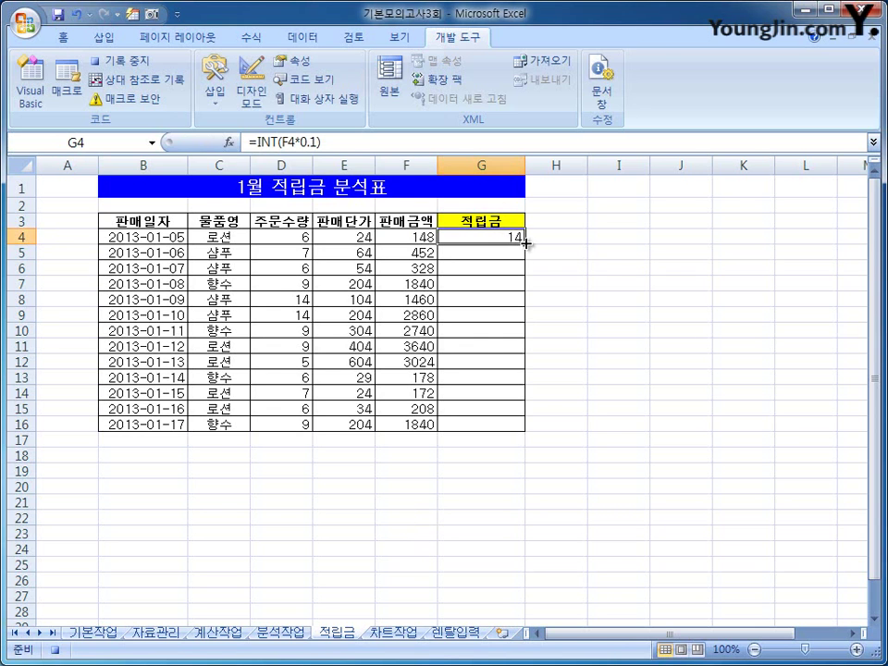
pyautogui.moveTo(525, 244); pyautogui.dragTo(528, 429)
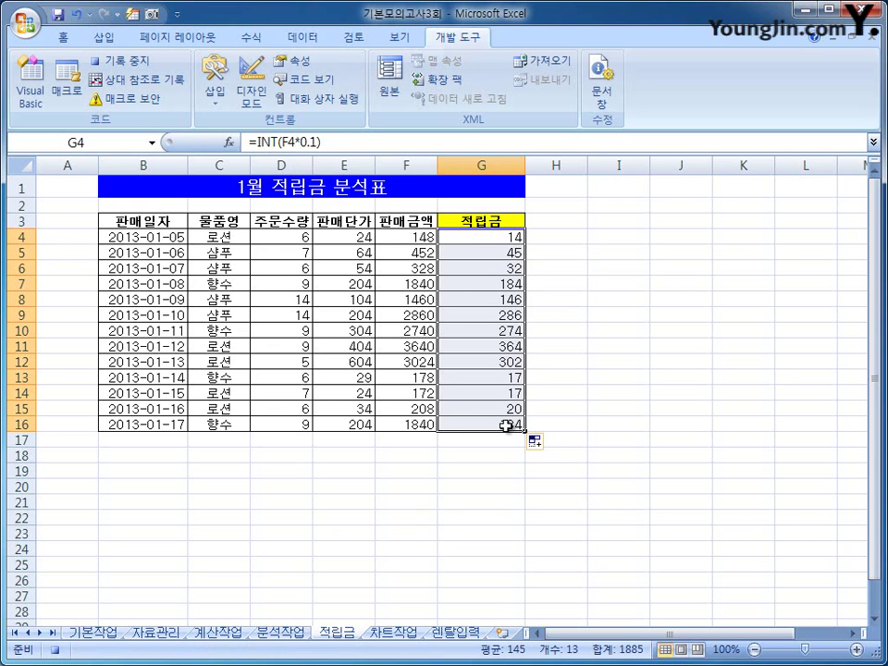
pyautogui.click(507, 425)
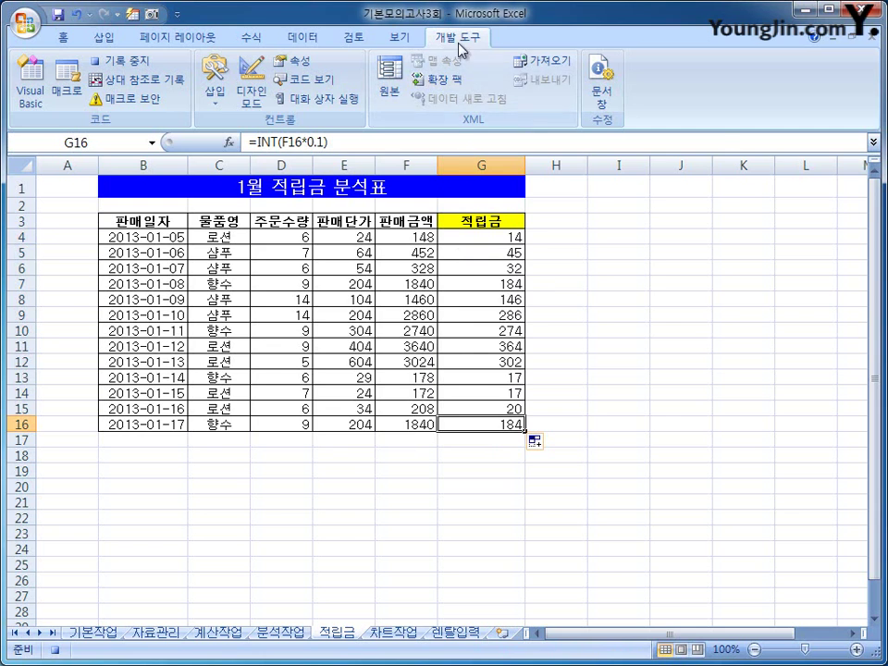
# - Stop the macro recording and draw a form-control button over I2:J3
pyautogui.click(128, 65)
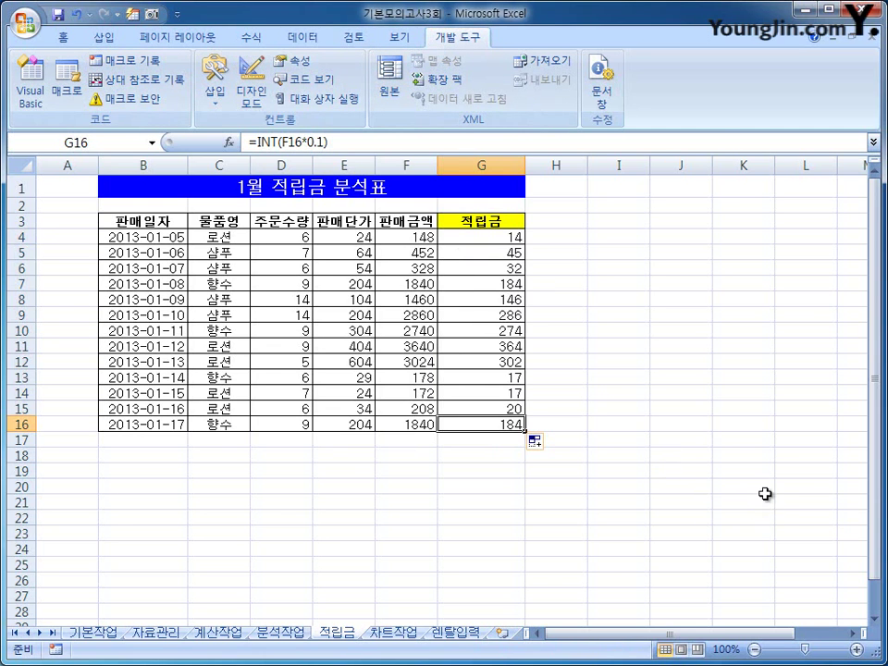
pyautogui.click(673, 225)
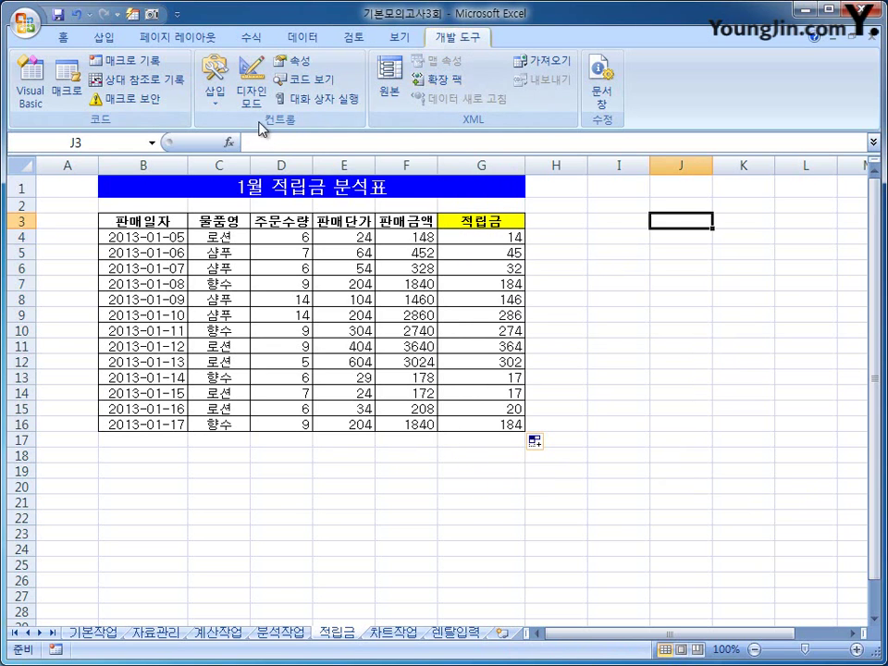
pyautogui.click(214, 94)
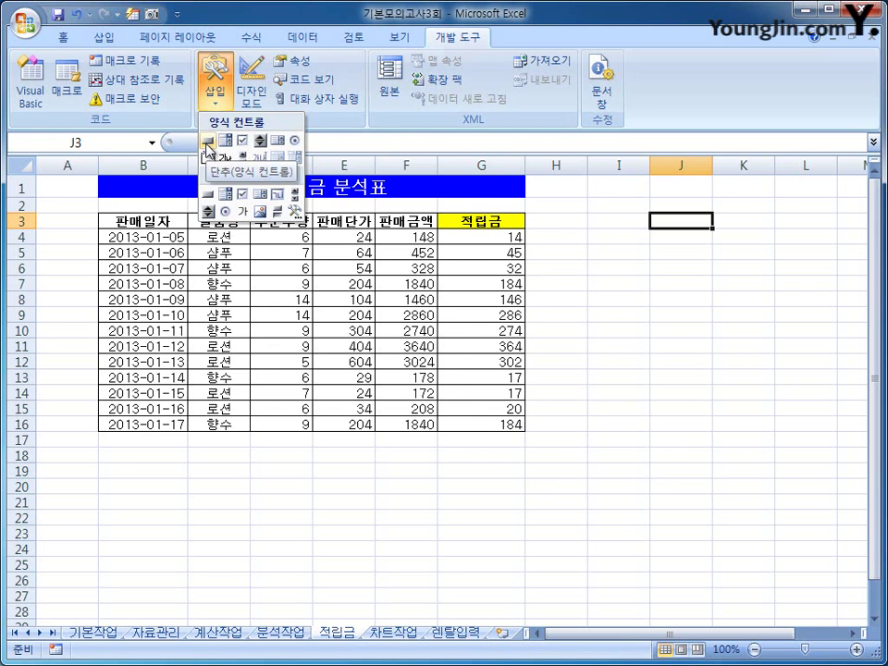
pyautogui.click(207, 143)
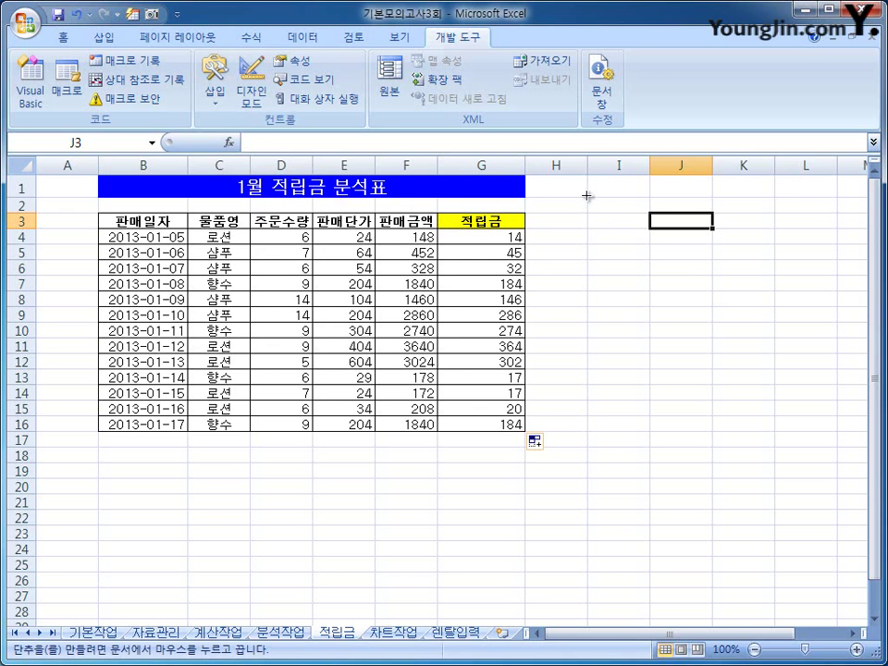
pyautogui.moveTo(588, 197); pyautogui.dragTo(713, 229)
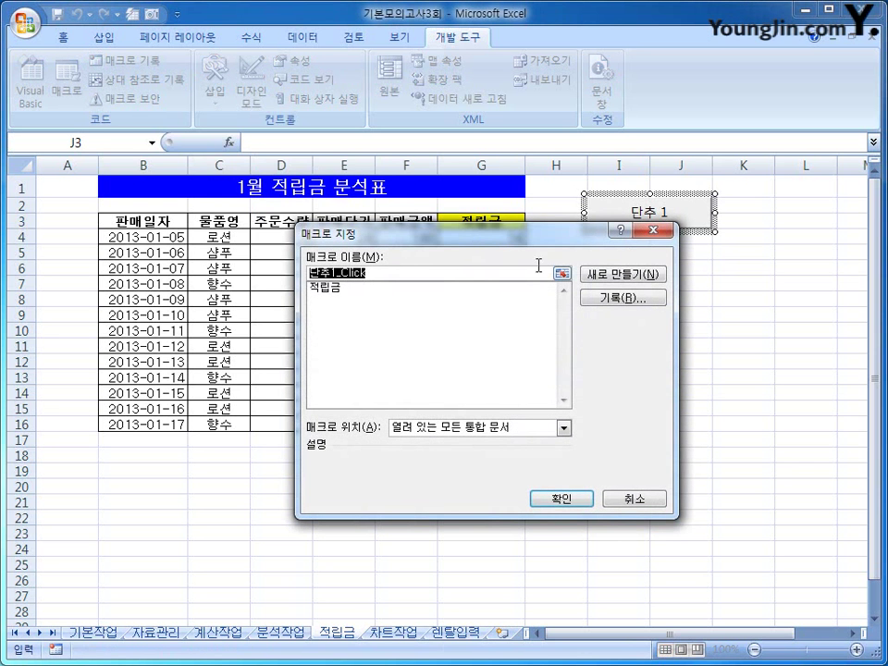
# - Assign the 적립금 macro to the button and caption it 적립금
pyautogui.moveTo(452, 237); pyautogui.dragTo(272, 217)
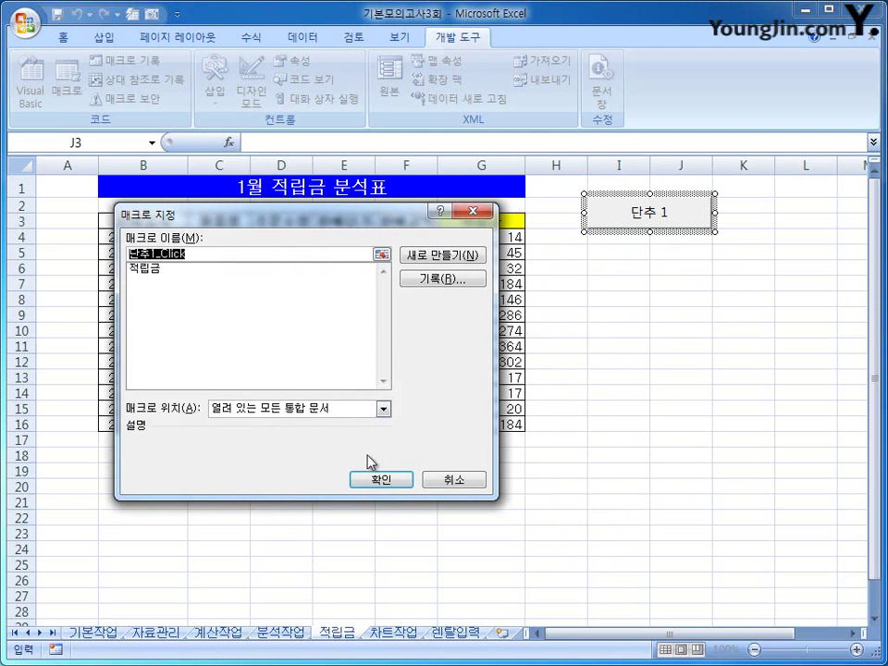
pyautogui.click(146, 269)
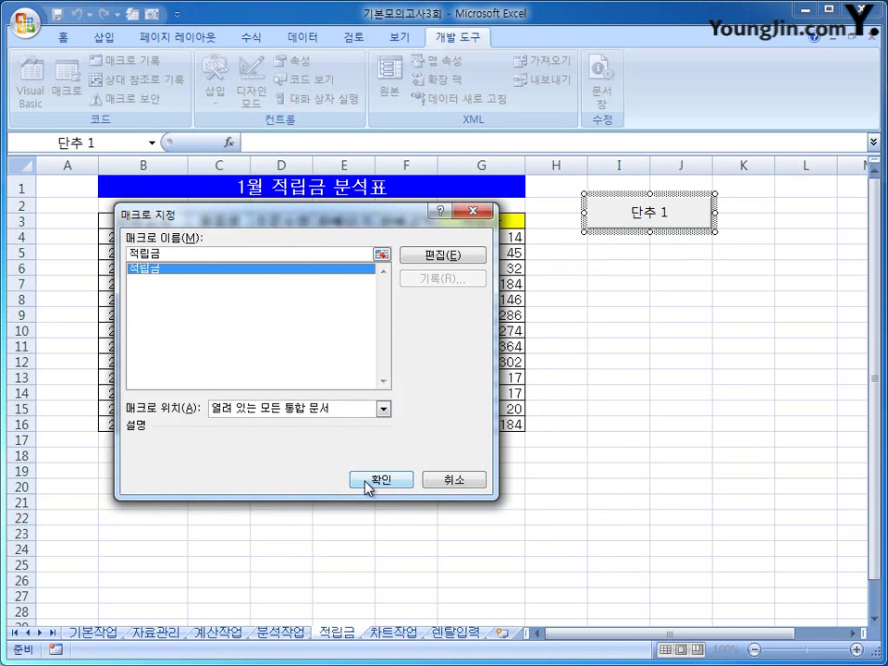
pyautogui.click(369, 485)
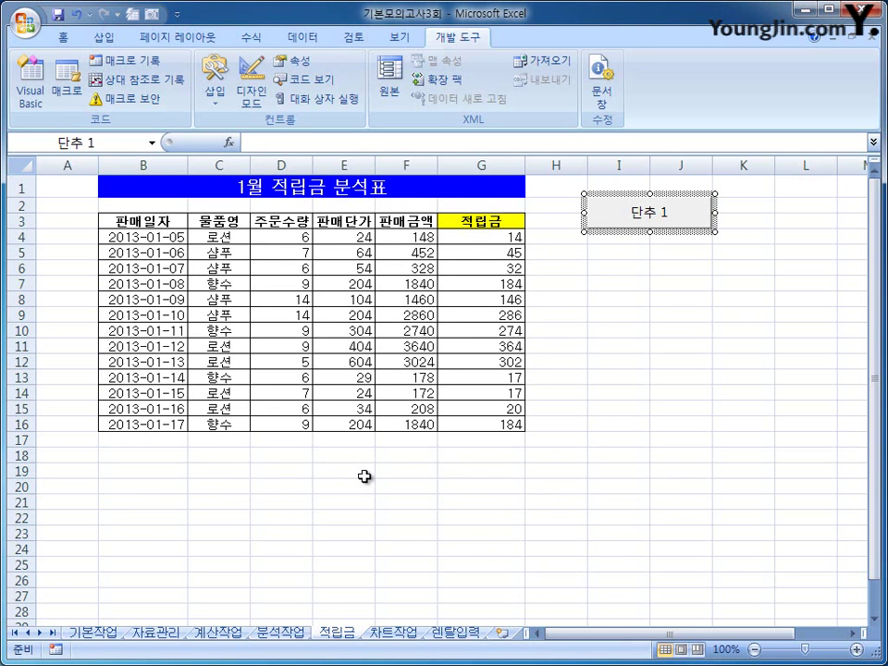
pyautogui.write('ㅈ')
pyautogui.press('BackSpace')
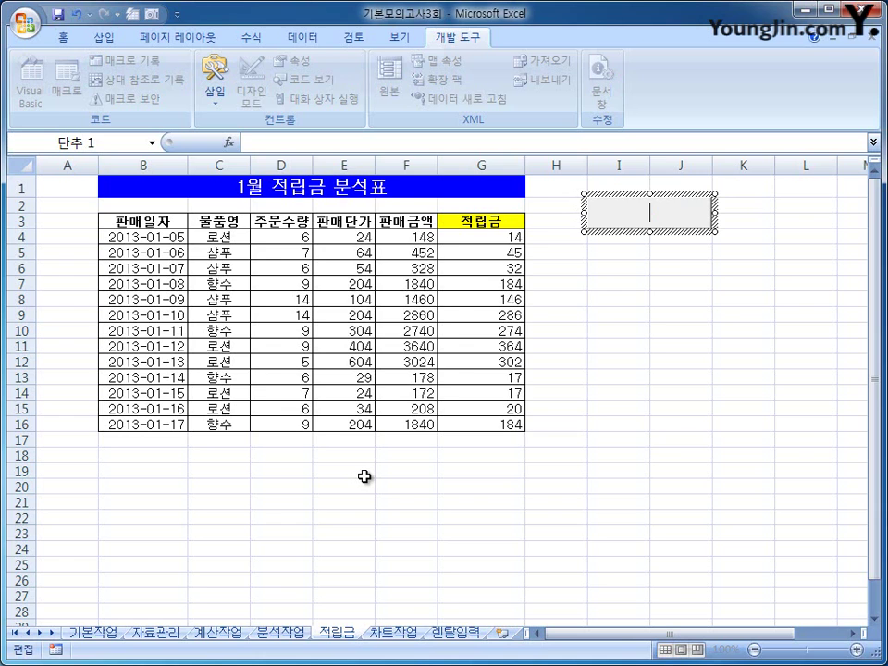
pyautogui.write('적리ㅂ금')
# - Delete the G4:G16 amounts and refill them by running the 적립금 button
pyautogui.click(668, 371)
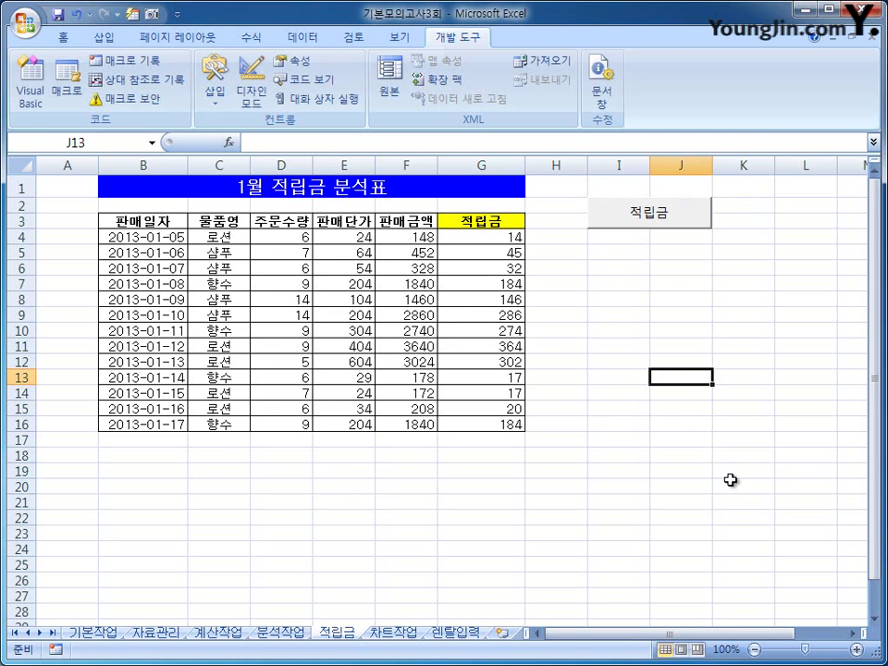
pyautogui.click(732, 481)
pyautogui.moveTo(512, 234); pyautogui.dragTo(499, 421)
pyautogui.press('Delete')
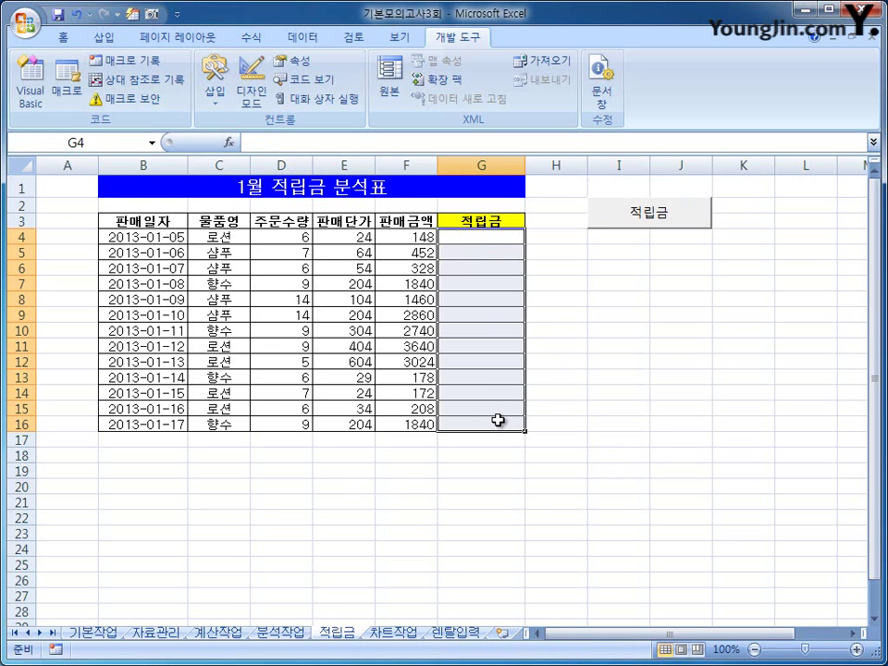
pyautogui.click(672, 299)
pyautogui.click(668, 223)
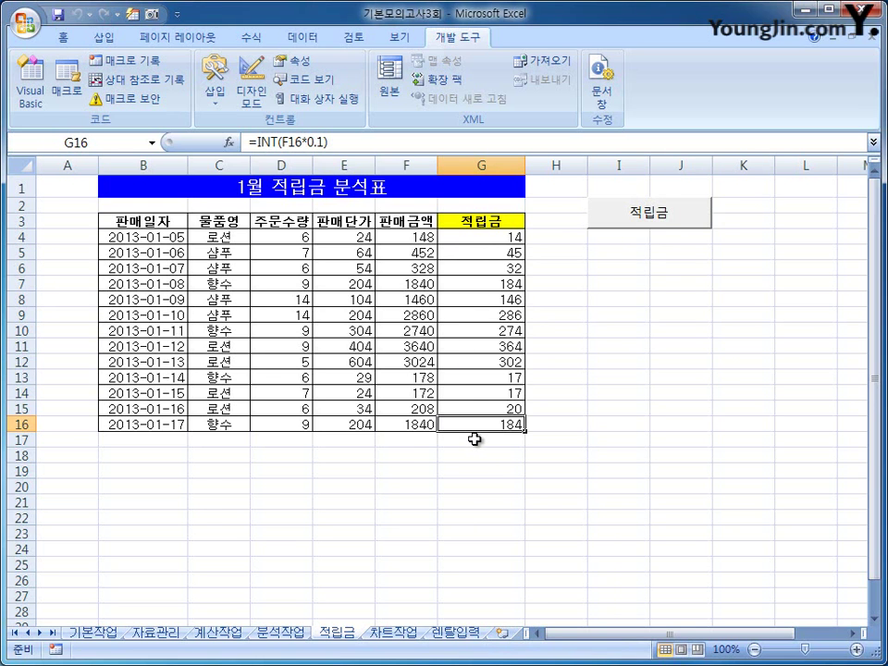
# - Move through the sheet tabs to the 차트작업 sheet with the chart
pyautogui.click(281, 634)
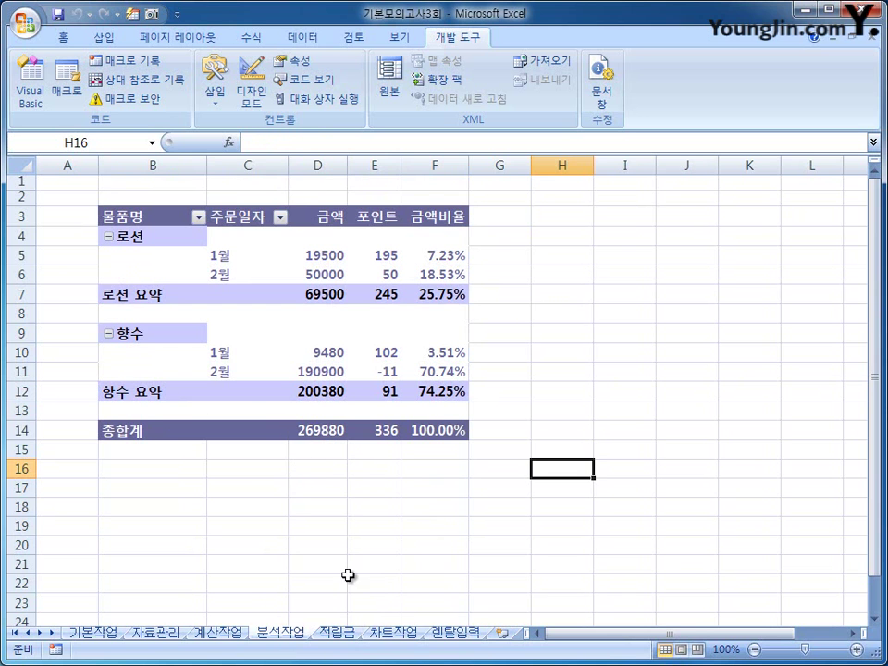
pyautogui.click(344, 634)
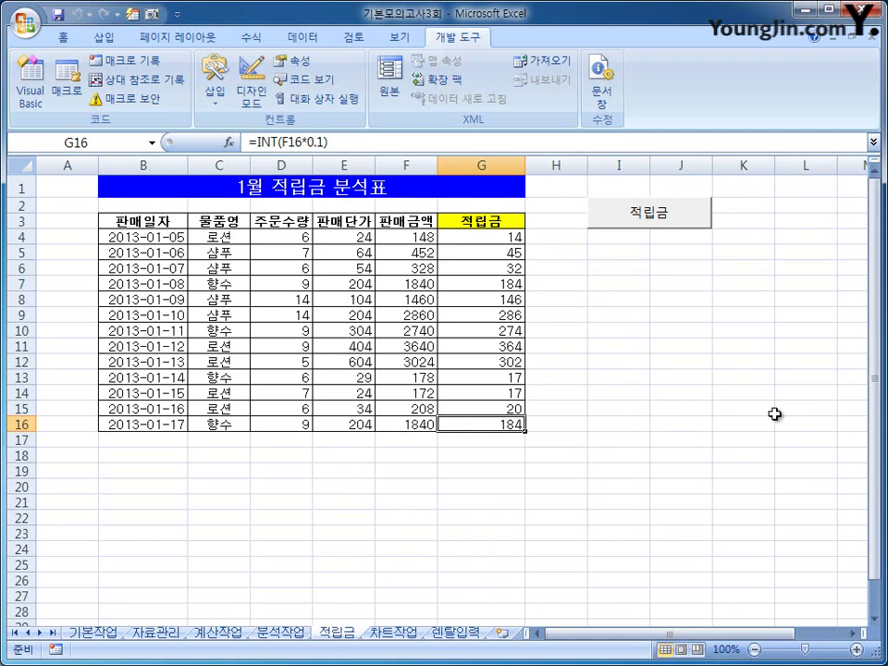
pyautogui.click(403, 634)
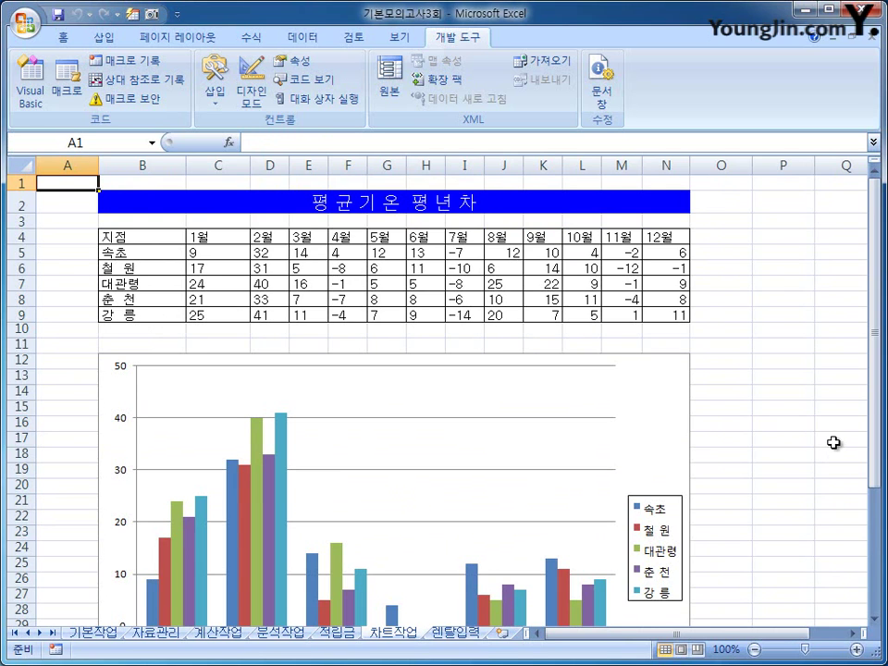
# - Change the 강 릉 series chart type from clustered column to Line with Markers
pyautogui.scroll(-2, 805, 439)
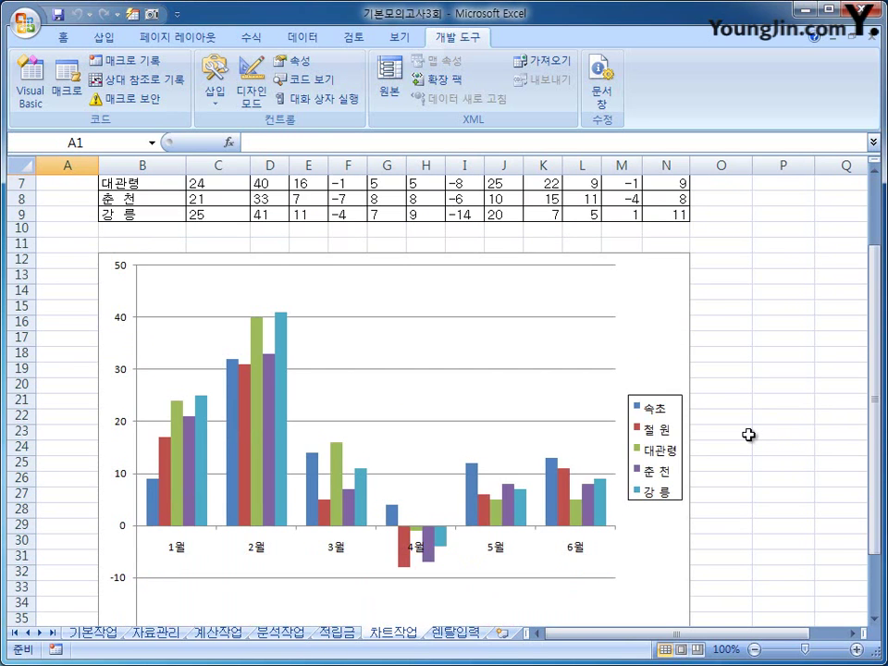
pyautogui.click(521, 508)
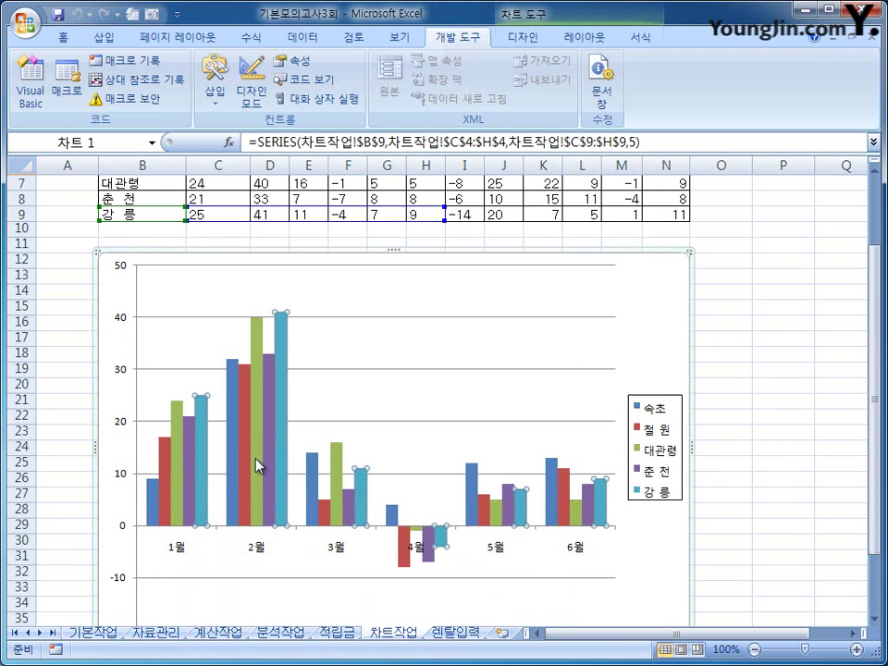
pyautogui.moveTo(257, 461)
pyautogui.rightClick(282, 368)
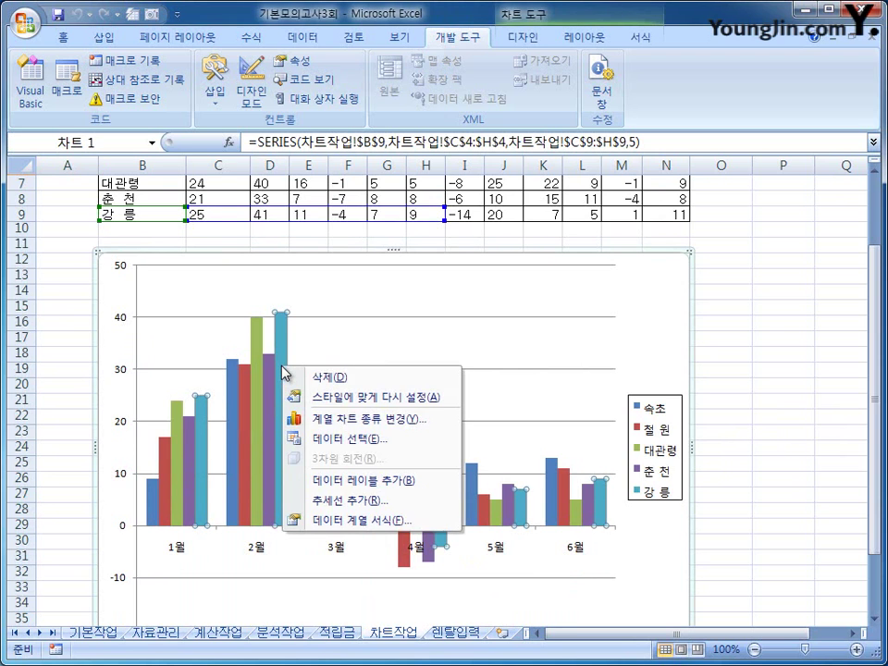
pyautogui.click(430, 422)
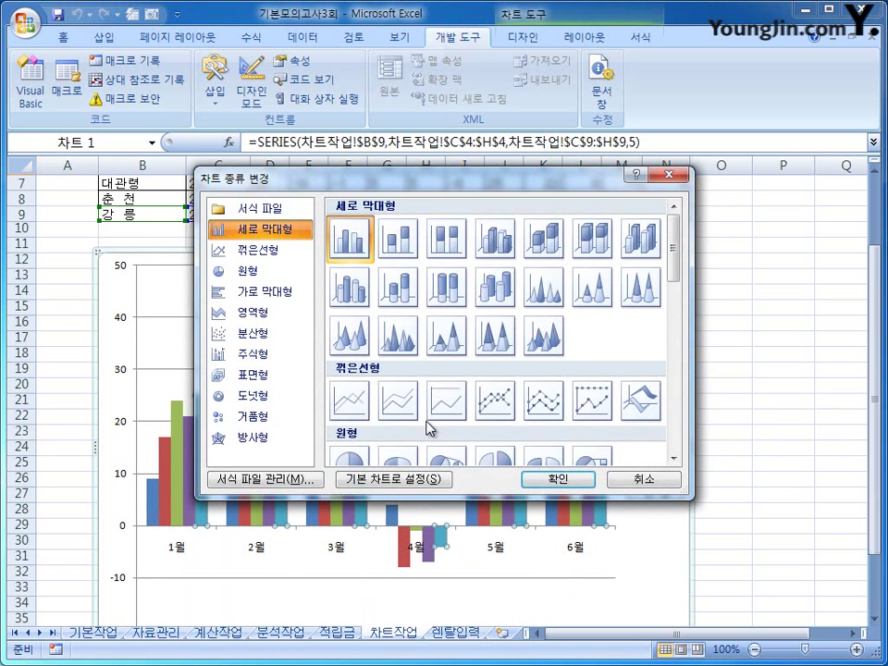
pyautogui.click(482, 404)
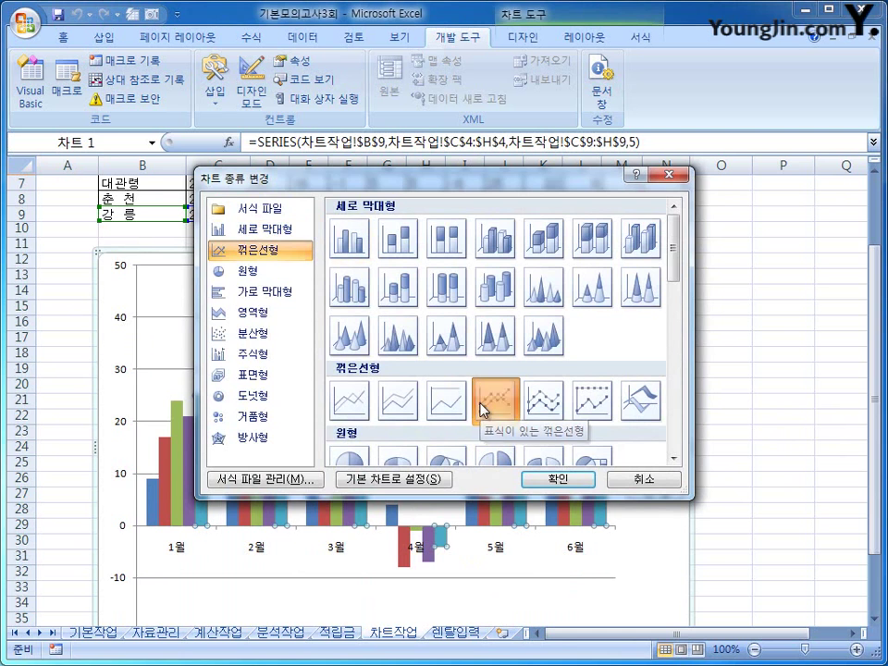
pyautogui.click(588, 480)
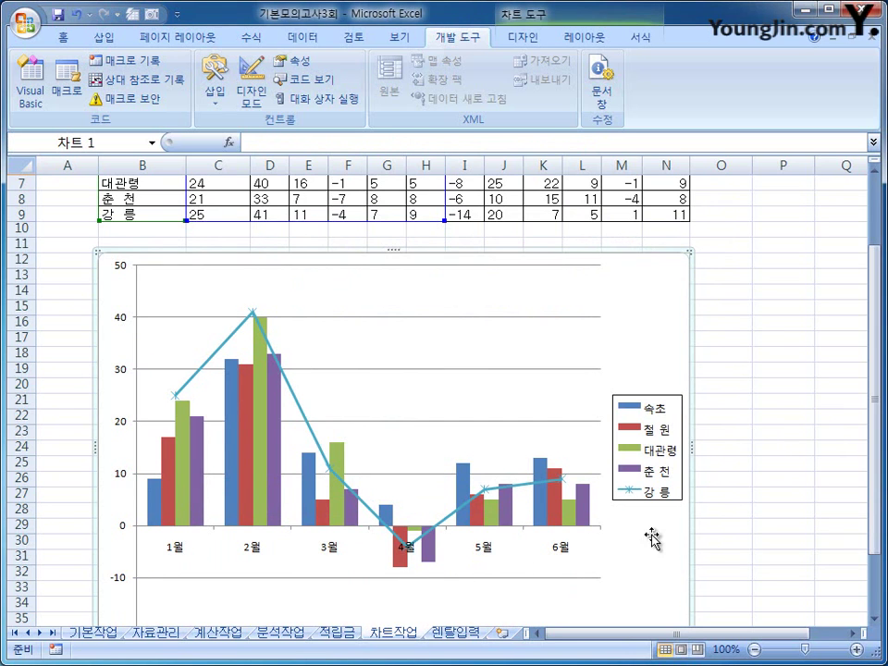
pyautogui.click(317, 446)
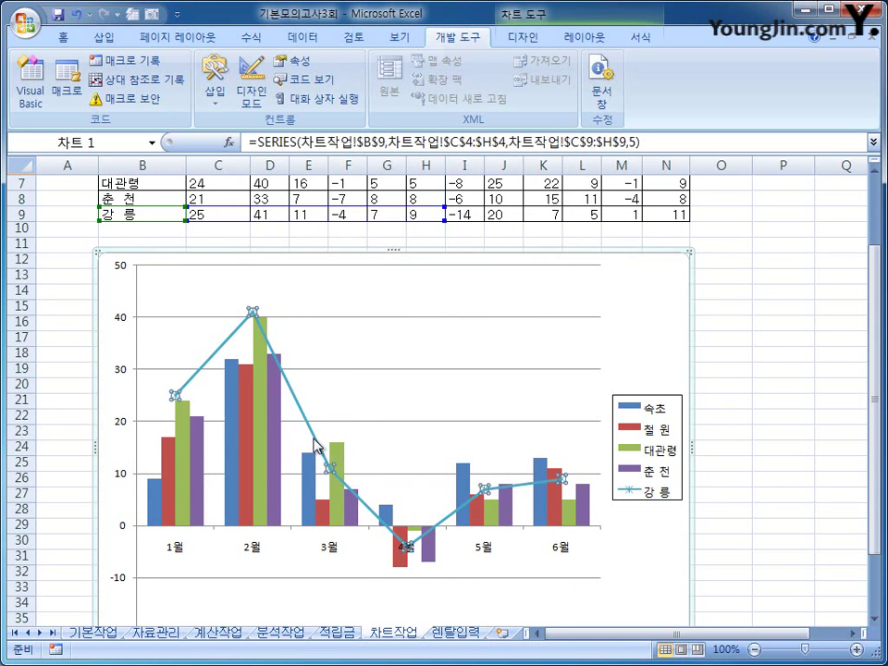
# - Add data labels to the 강 릉 line
pyautogui.rightClick(317, 446)
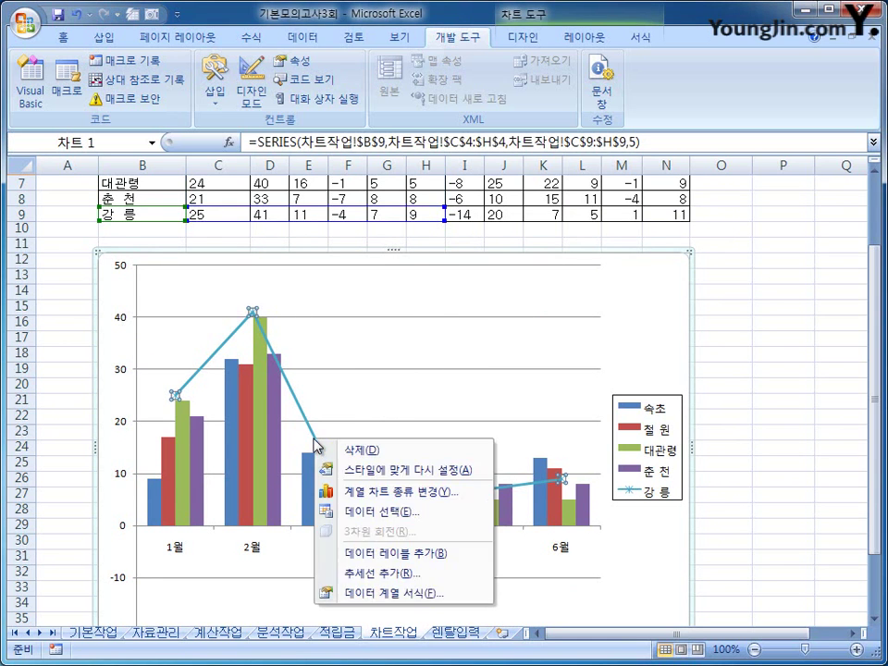
pyautogui.click(481, 557)
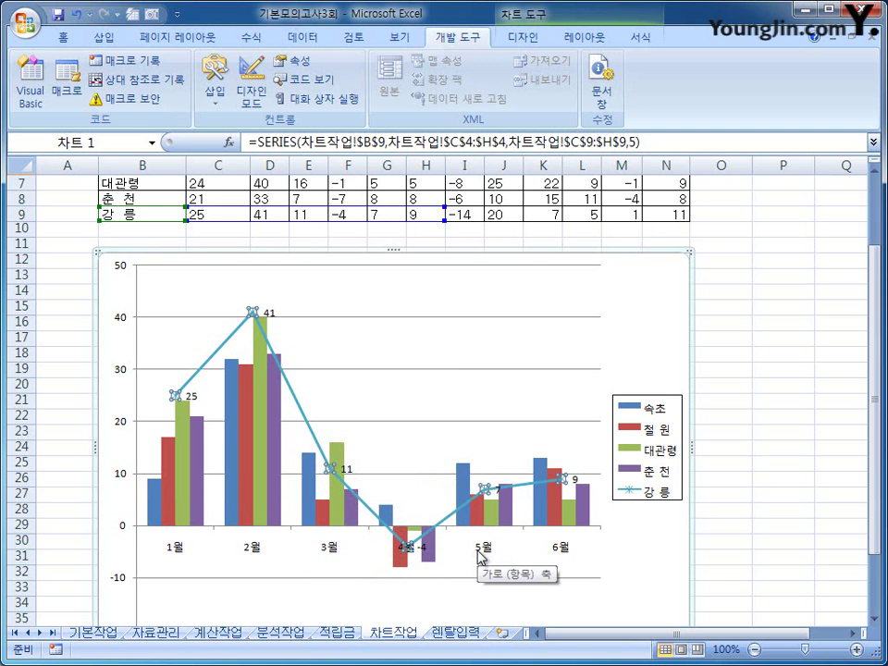
pyautogui.click(229, 441)
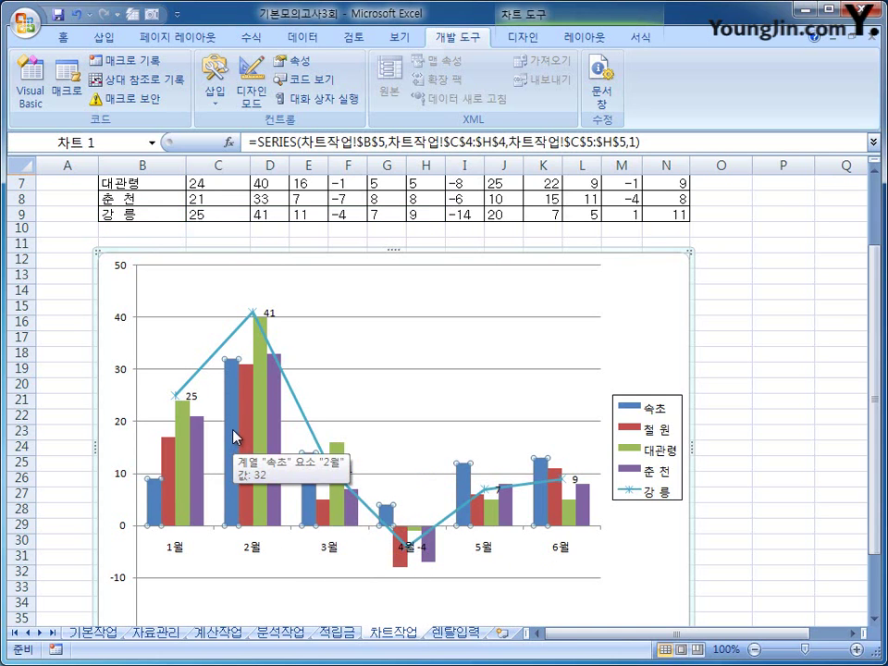
# - Set the 속초 column series overlap to 50%
pyautogui.rightClick(233, 432)
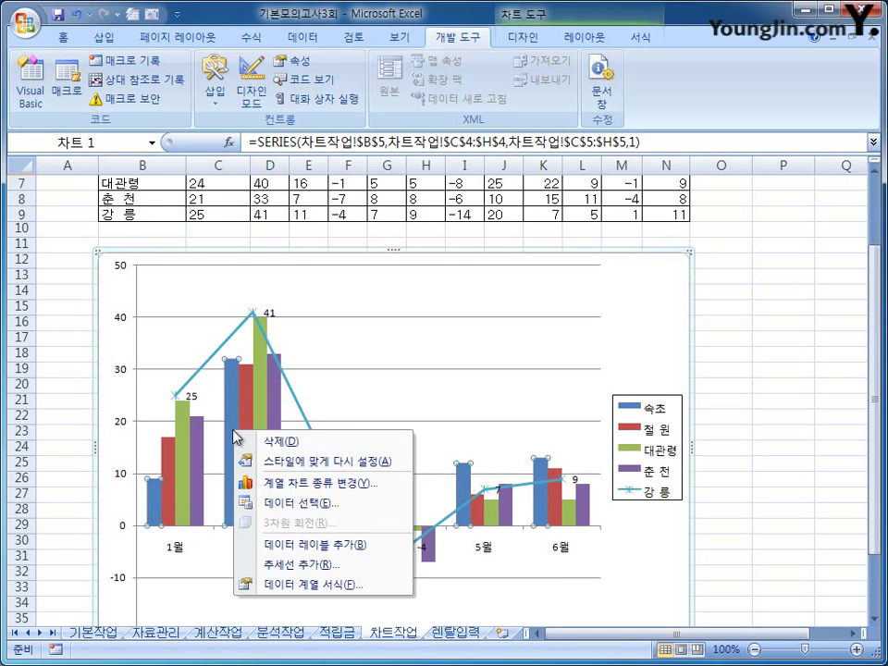
pyautogui.click(386, 590)
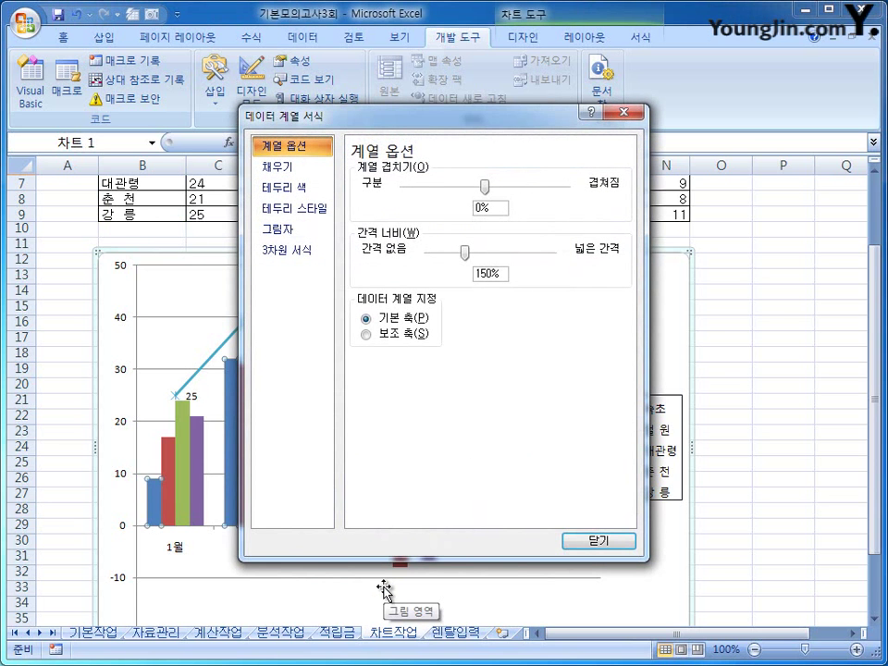
pyautogui.doubleClick(479, 208)
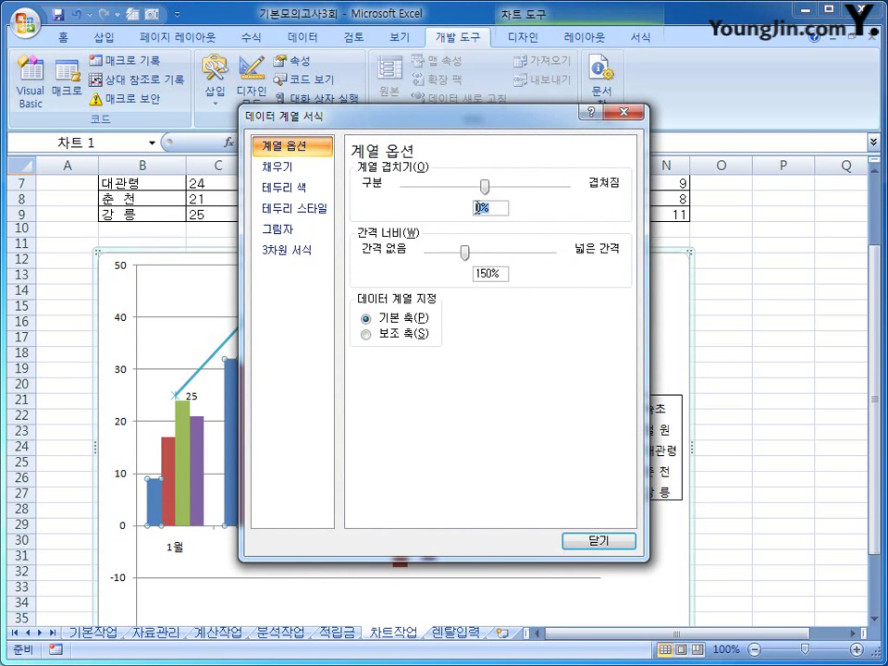
pyautogui.write('50')
pyautogui.click(599, 539)
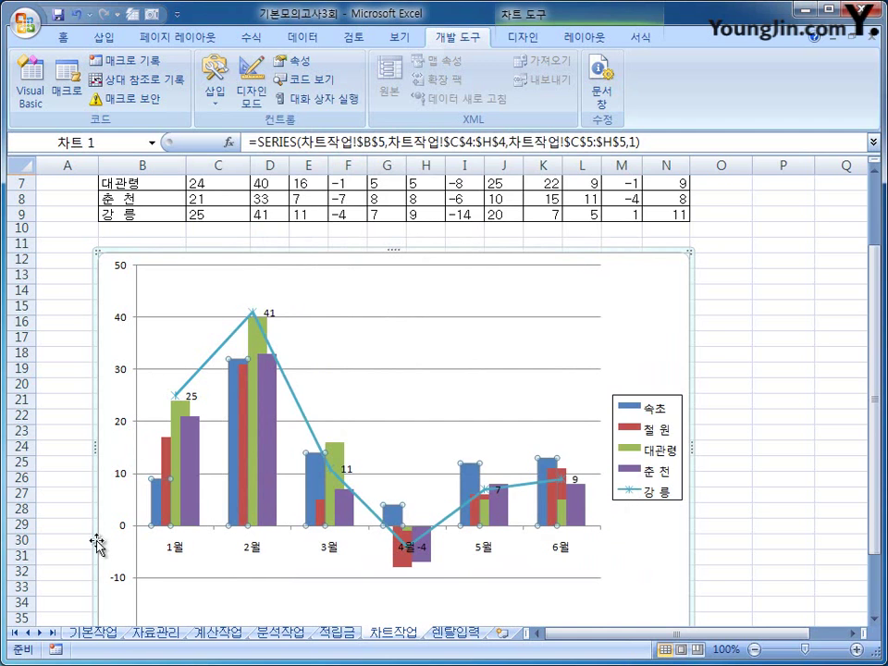
# - Fix the value axis at minimum -10, maximum 45 and major unit 5
pyautogui.click(120, 373)
pyautogui.rightClick(121, 372)
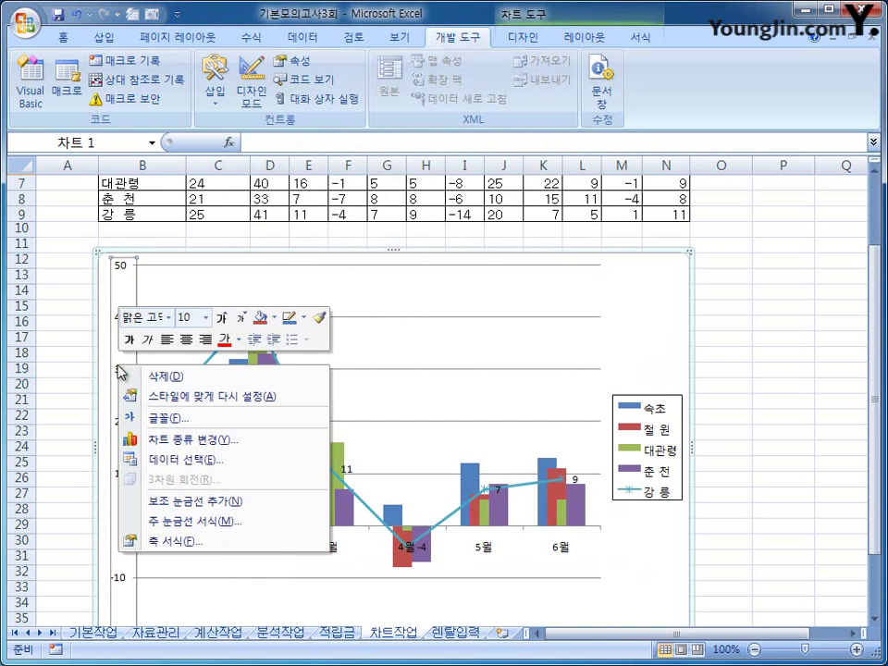
pyautogui.click(227, 544)
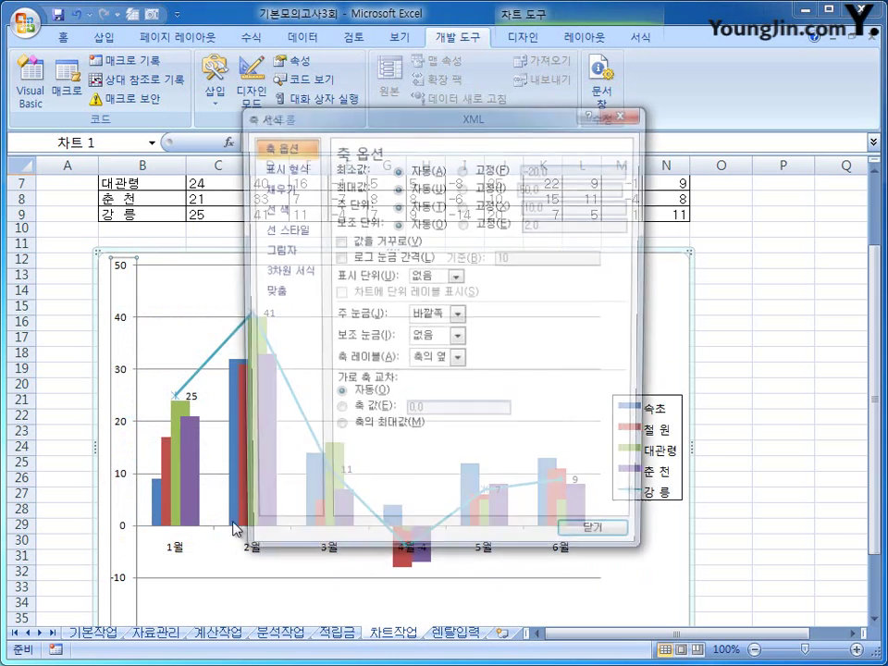
pyautogui.click(463, 169)
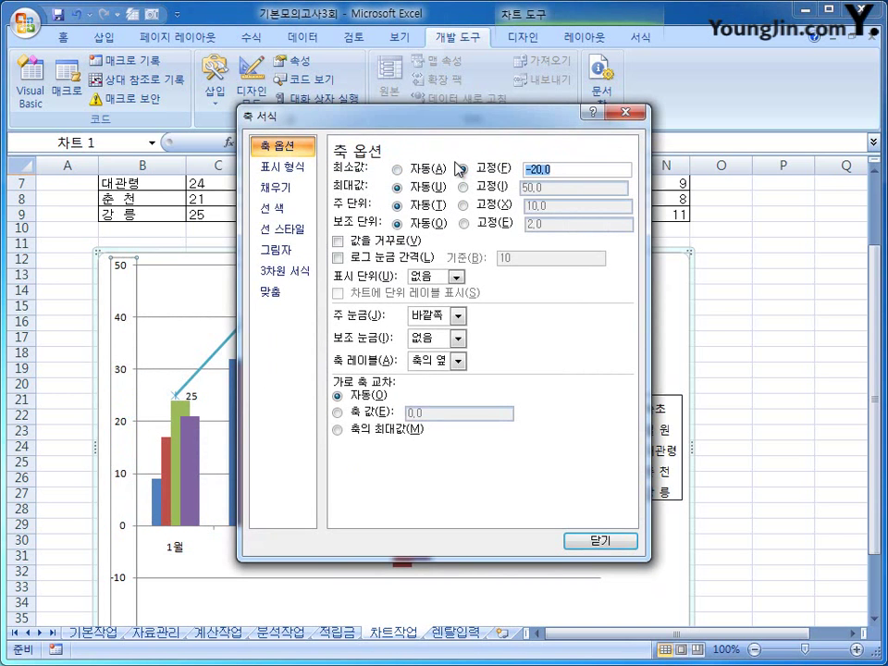
pyautogui.write('-10')
pyautogui.click(464, 187)
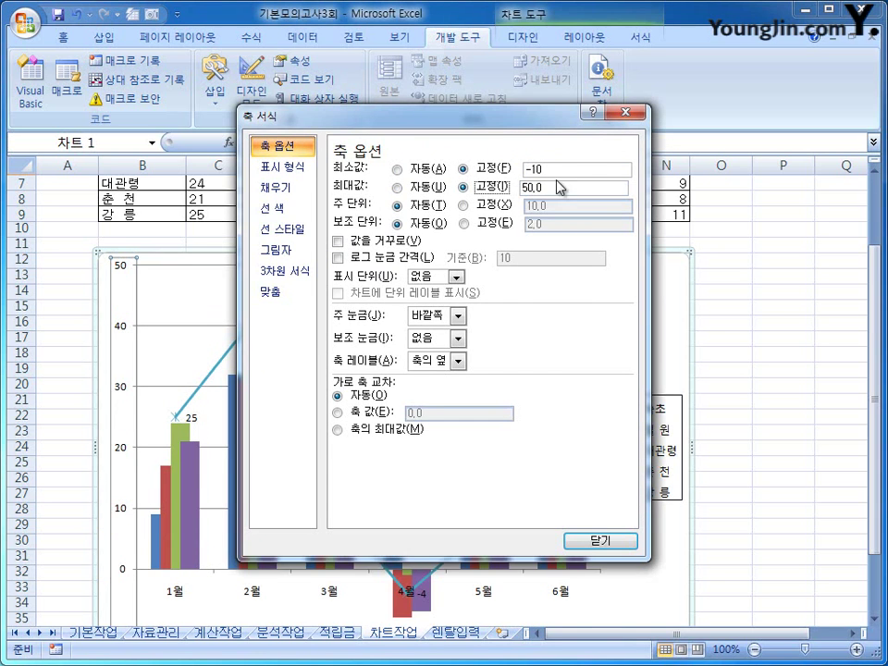
pyautogui.click(556, 188)
pyautogui.doubleClick(555, 188)
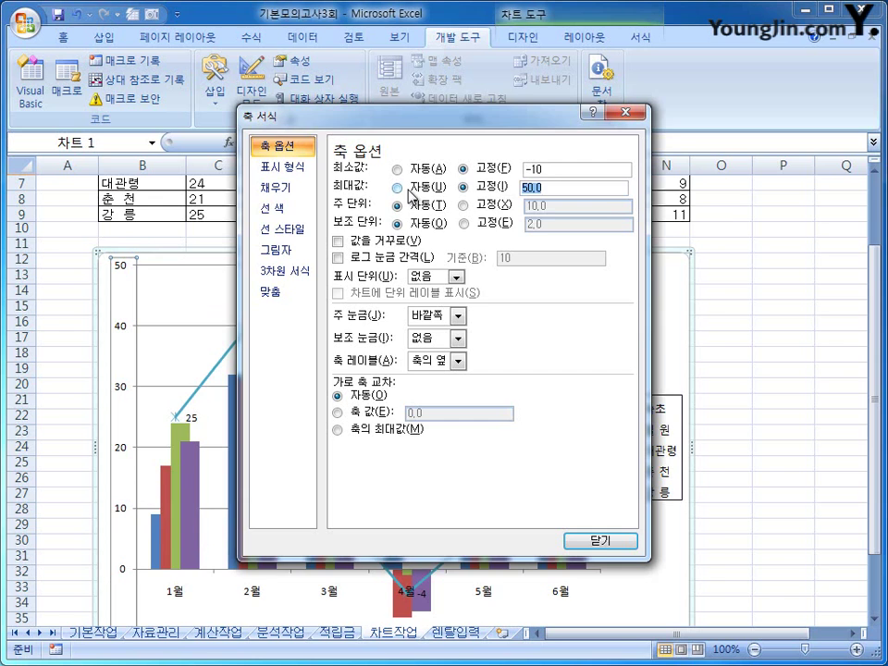
pyautogui.write('45')
pyautogui.click(497, 207)
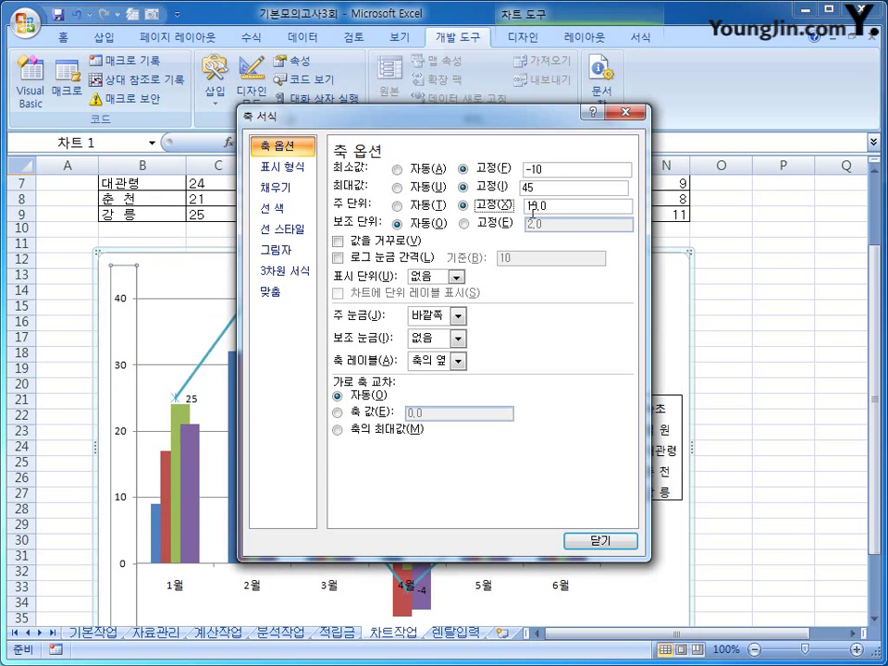
pyautogui.write('5')
pyautogui.click(597, 541)
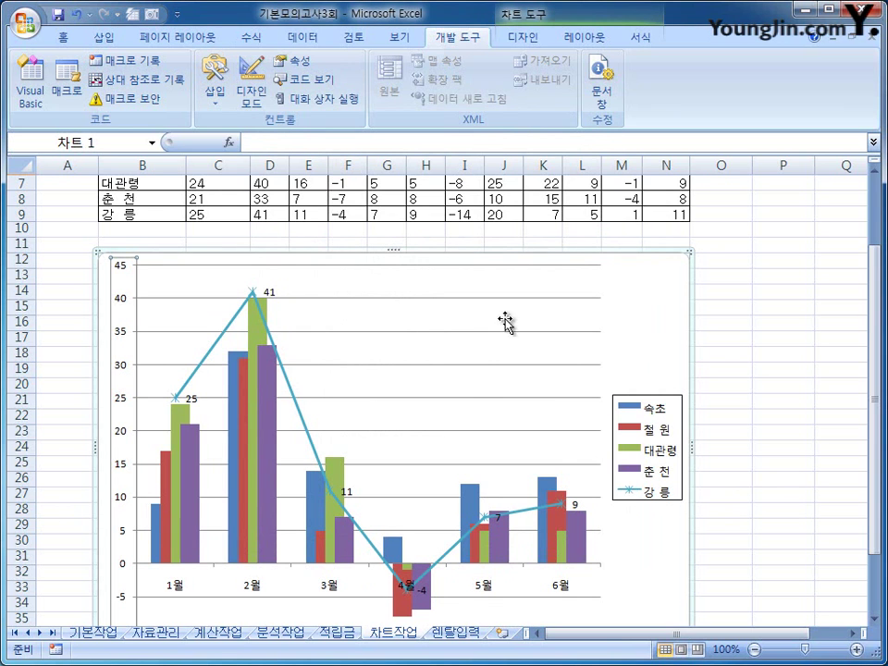
# - Give the chart area the first Outer drop shadow preset
pyautogui.rightClick(643, 278)
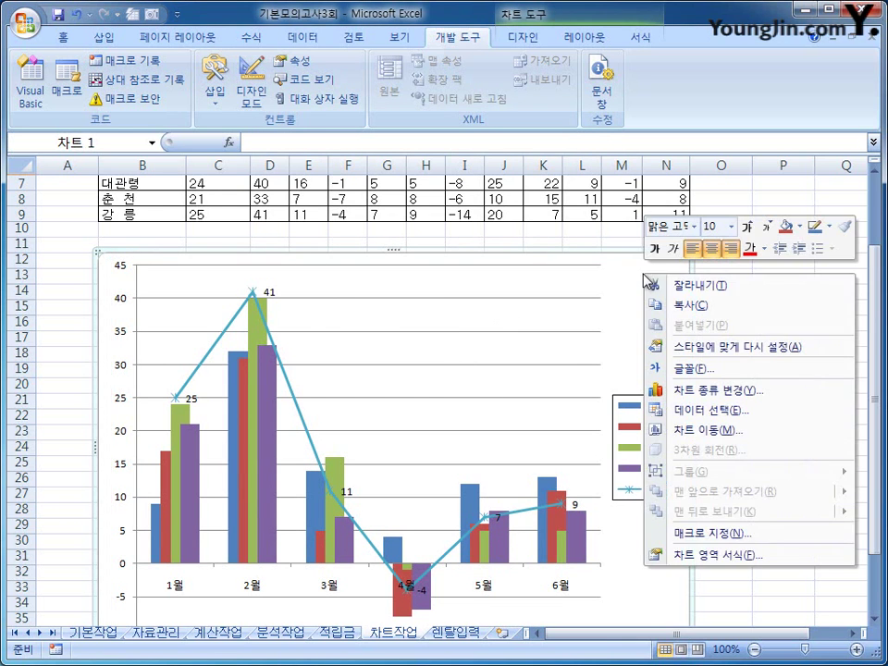
pyautogui.click(754, 559)
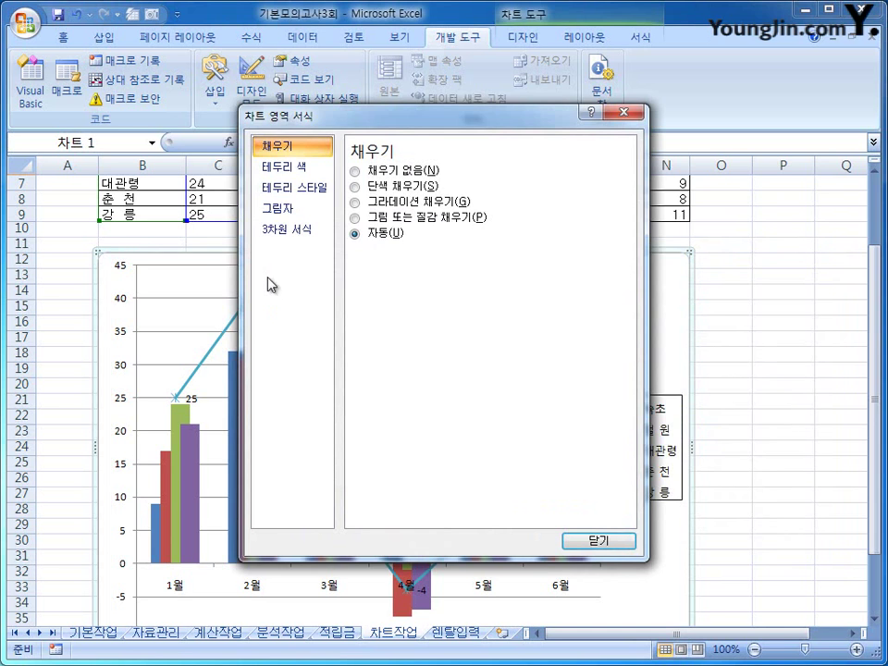
pyautogui.click(300, 216)
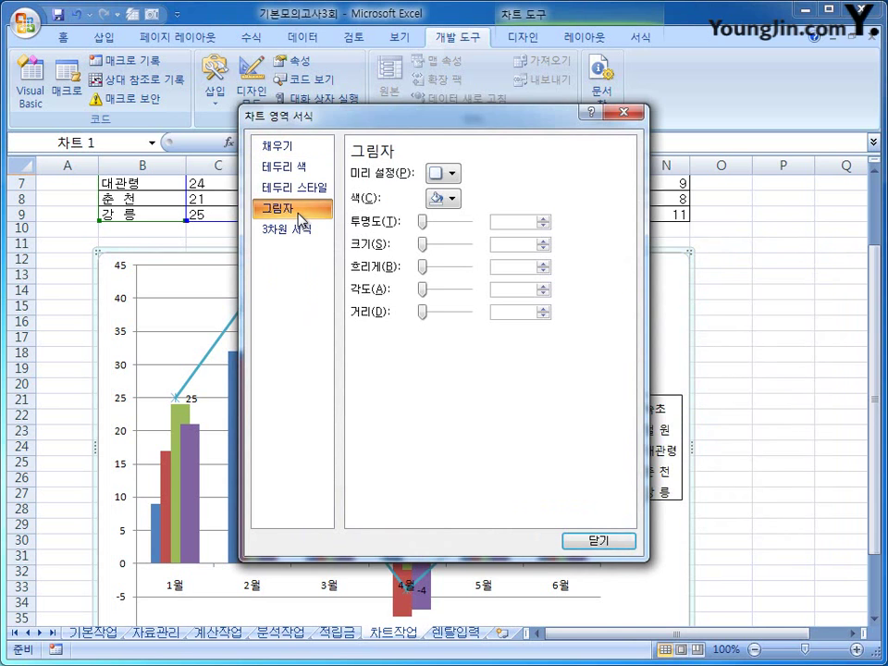
pyautogui.click(450, 173)
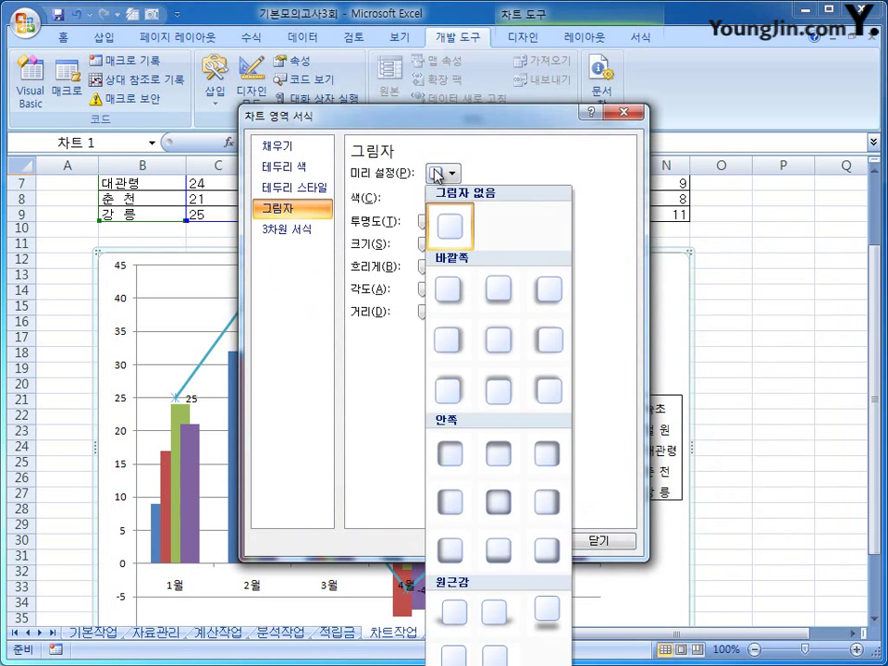
pyautogui.click(448, 294)
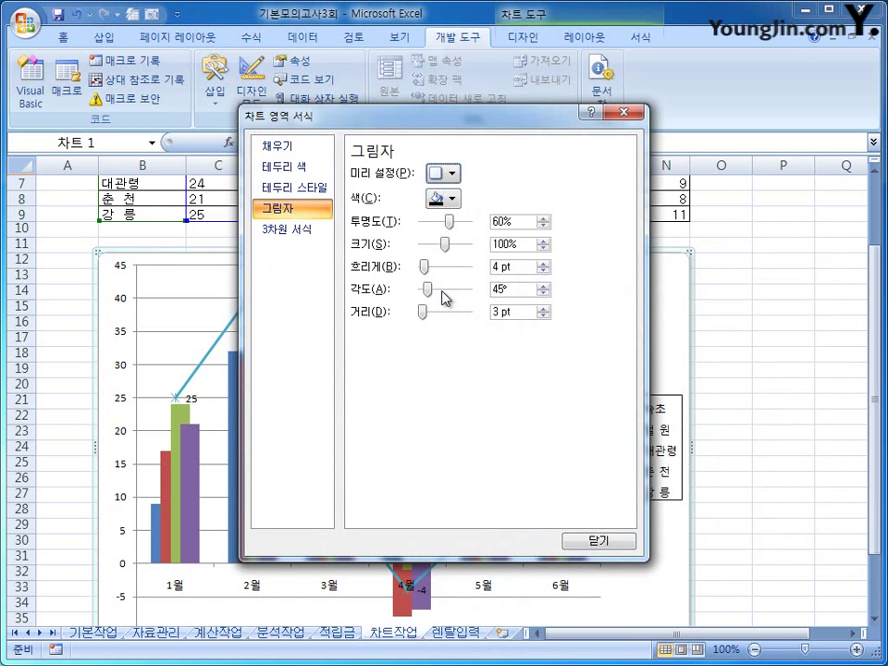
# - Give the chart area rounded corners, then switch to the 렌탈입력 sheet
pyautogui.click(298, 188)
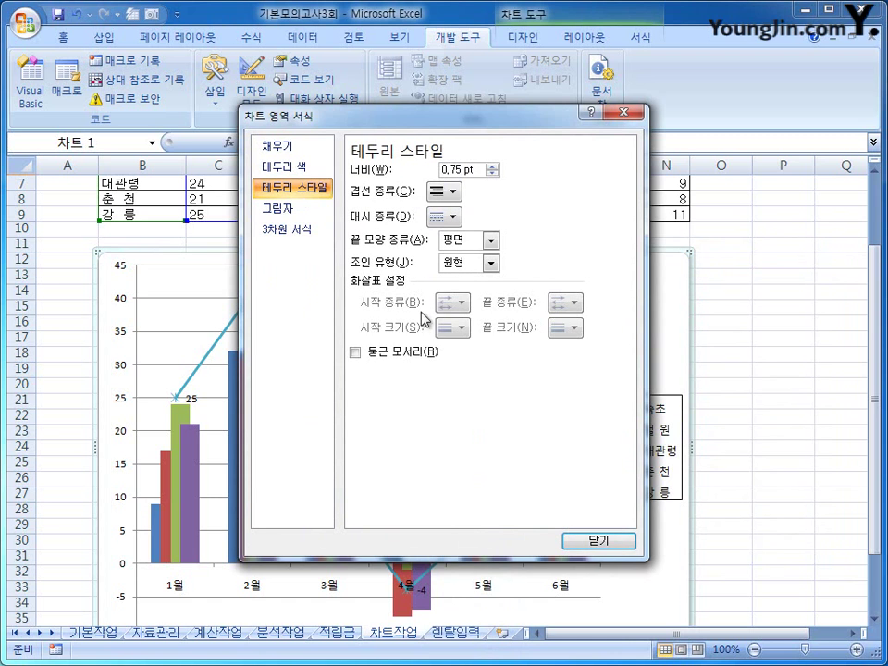
pyautogui.click(419, 352)
pyautogui.click(607, 540)
pyautogui.click(735, 539)
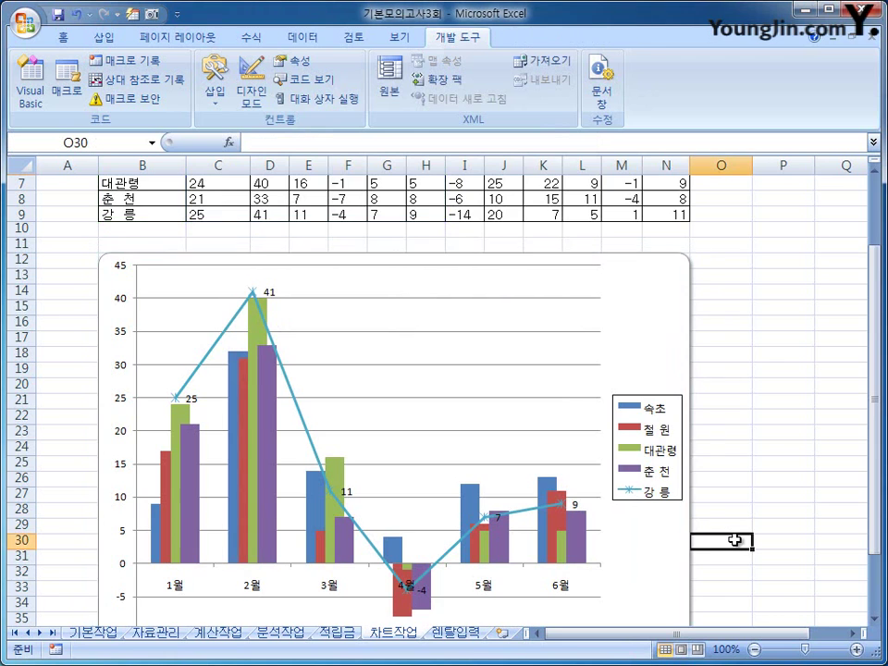
pyautogui.scroll(-2, 736, 539)
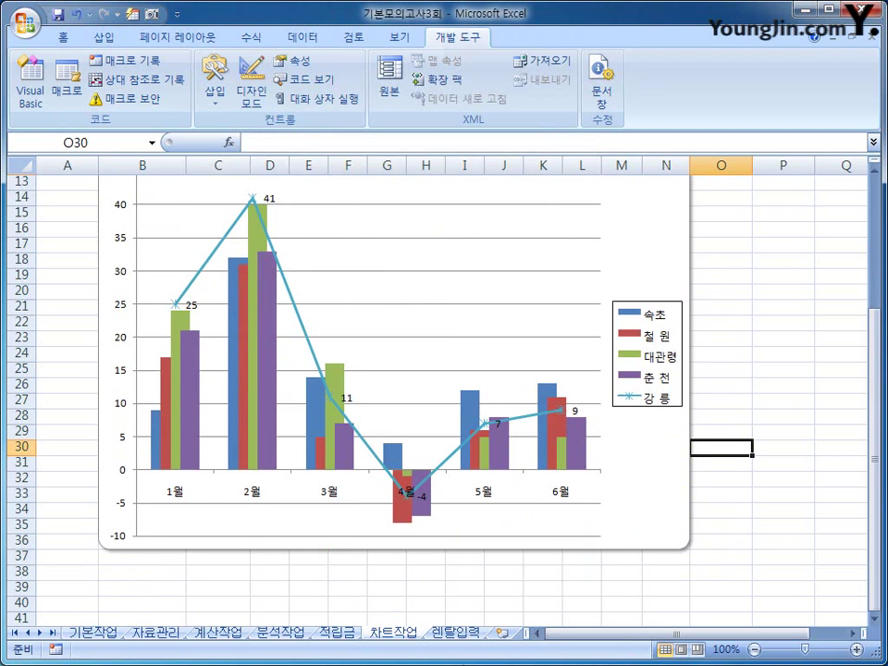
pyautogui.click(455, 633)
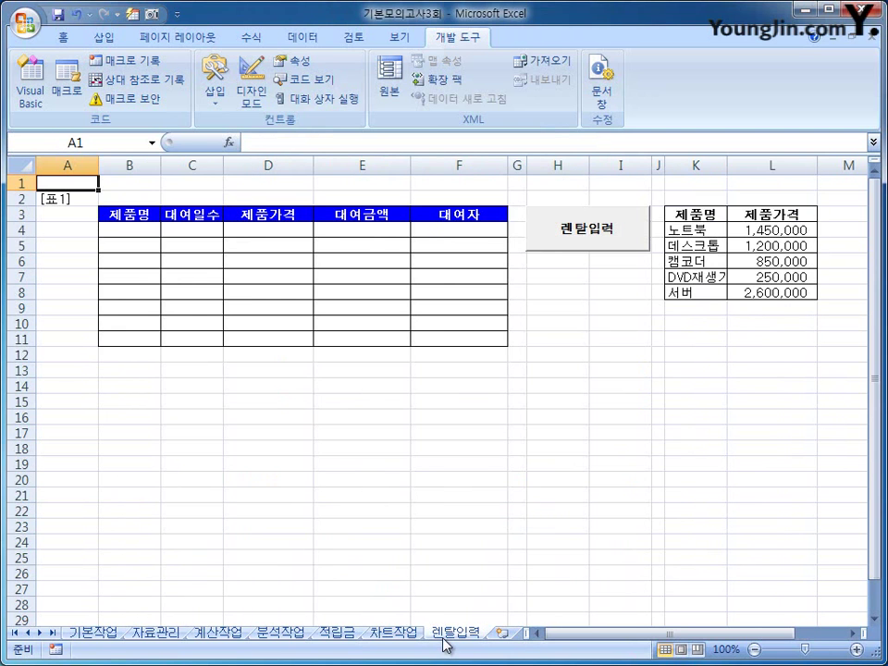
# - In Design Mode, open the 렌탈입력 button's empty Cmd렌탈입력_Click procedure in the VBA editor
pyautogui.click(673, 396)
pyautogui.click(614, 240)
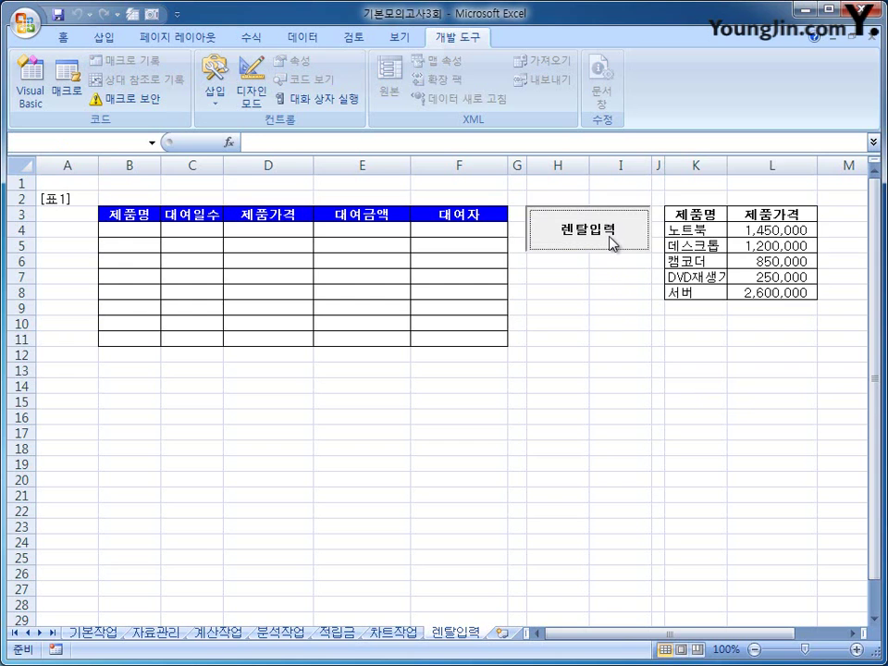
pyautogui.click(584, 290)
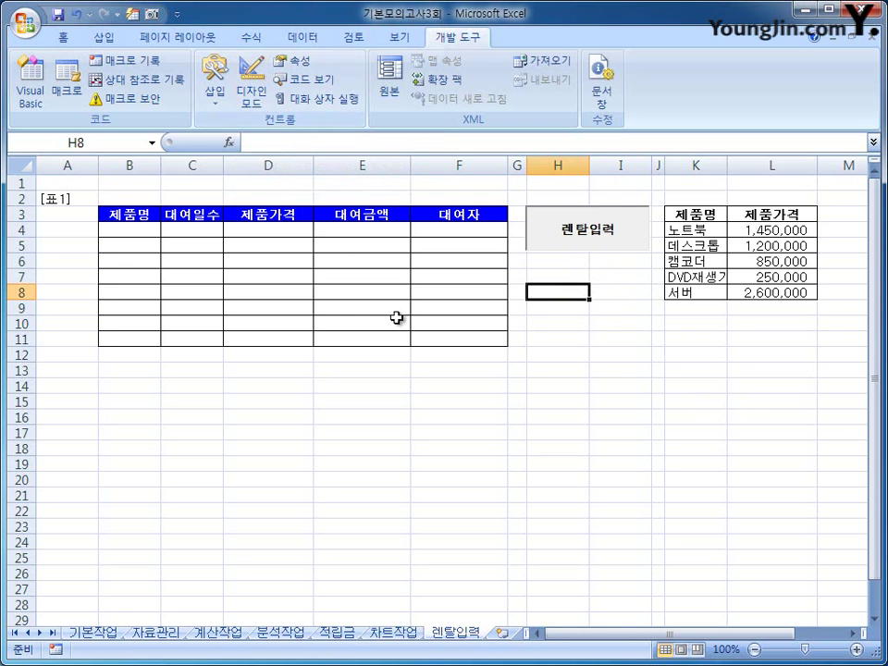
pyautogui.click(253, 94)
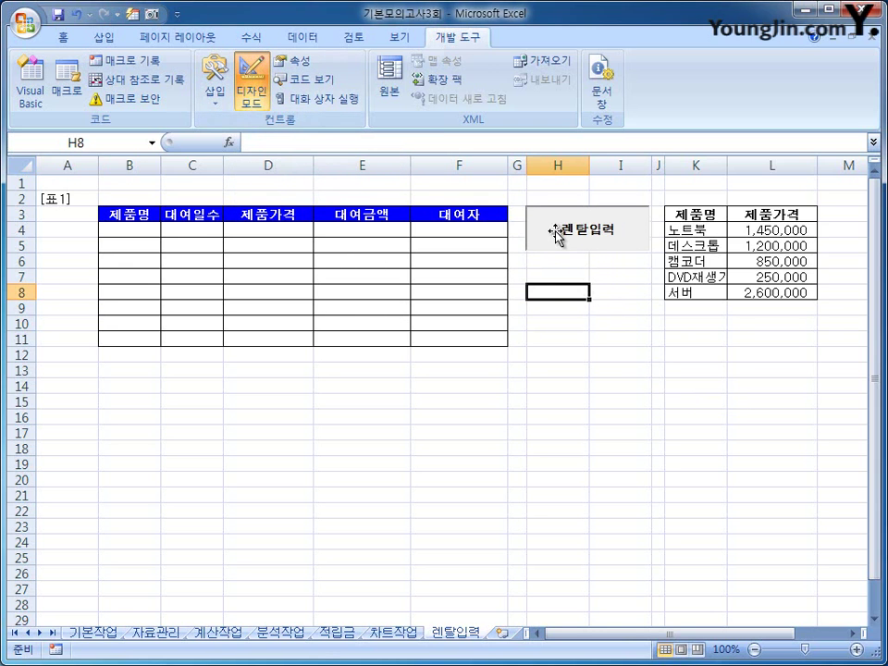
pyautogui.click(562, 231)
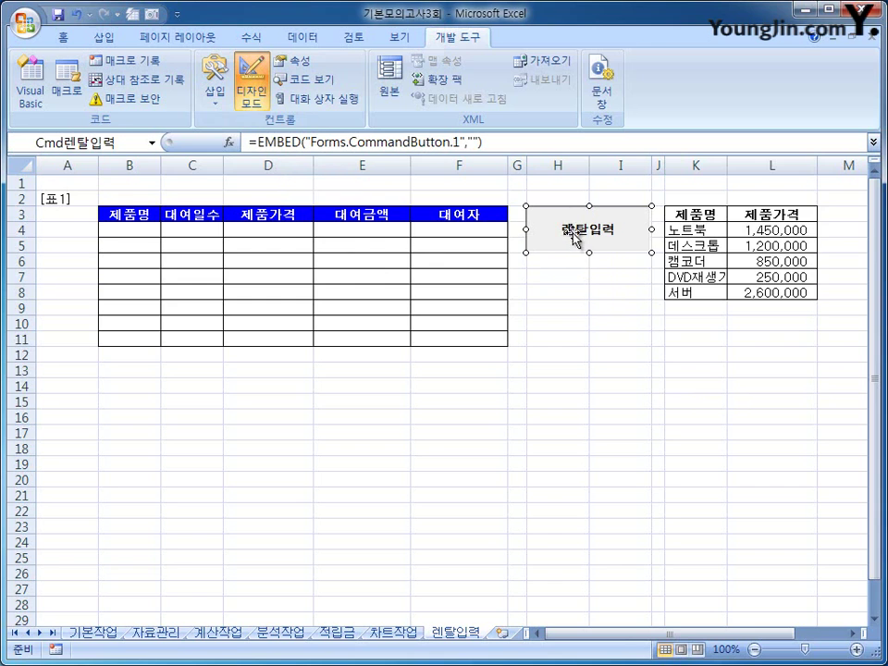
pyautogui.doubleClick(566, 242)
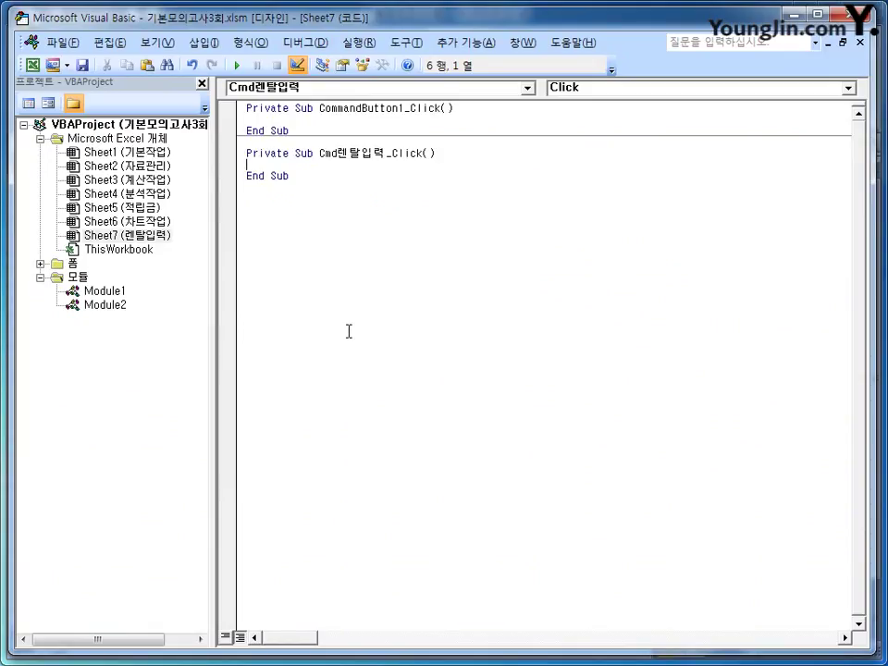
# - Make Cmd렌탈입력_Click call 렌탈입력화면.Show and close the VBA editor
pyautogui.write('렌탈입력')
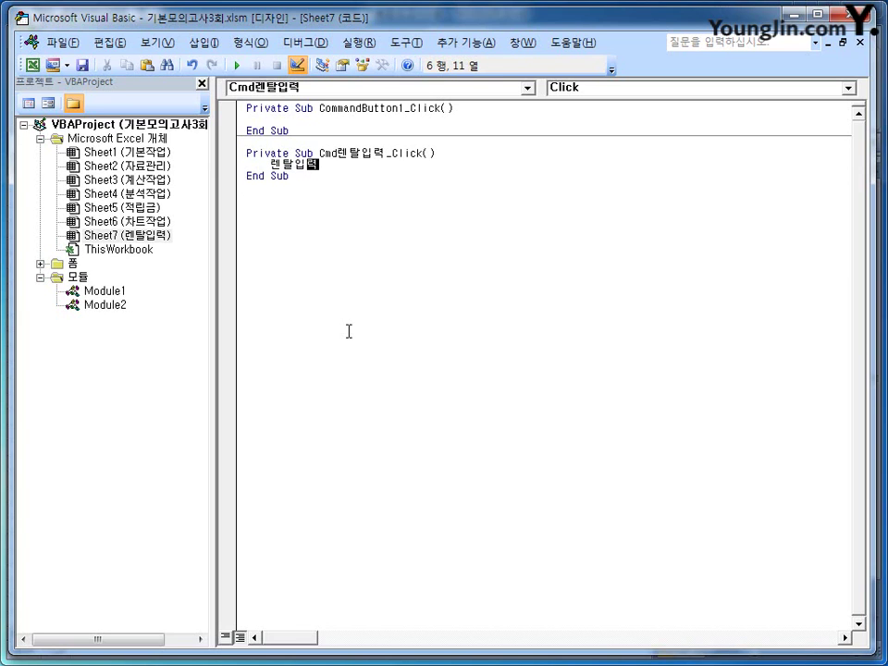
pyautogui.write('화면.sh')
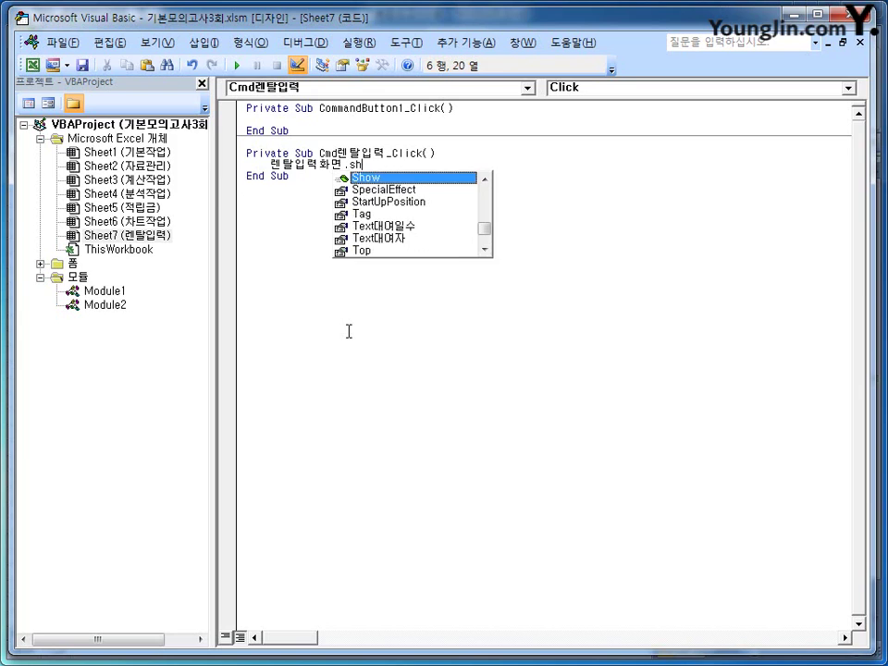
pyautogui.press('Tab')
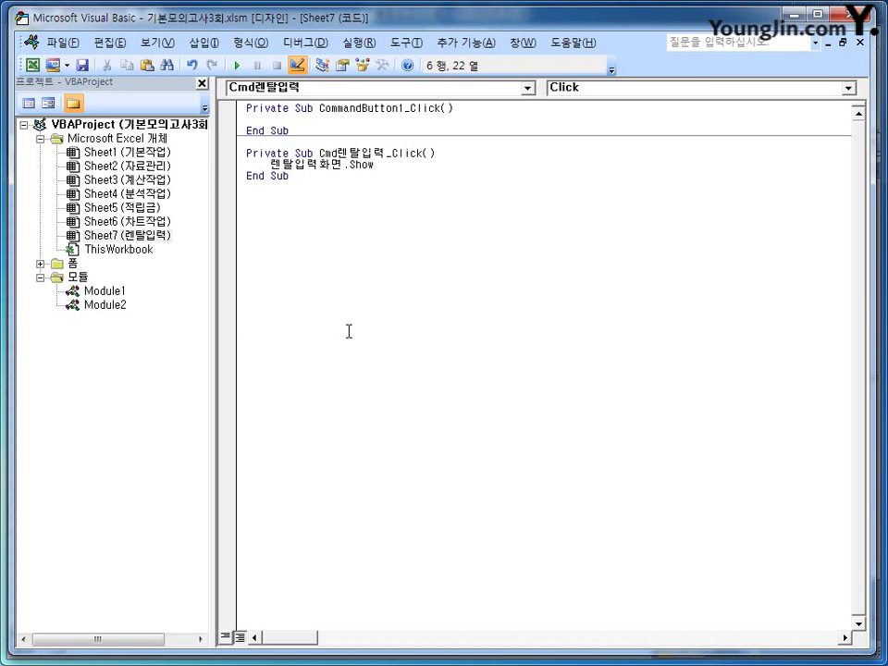
pyautogui.click(839, 13)
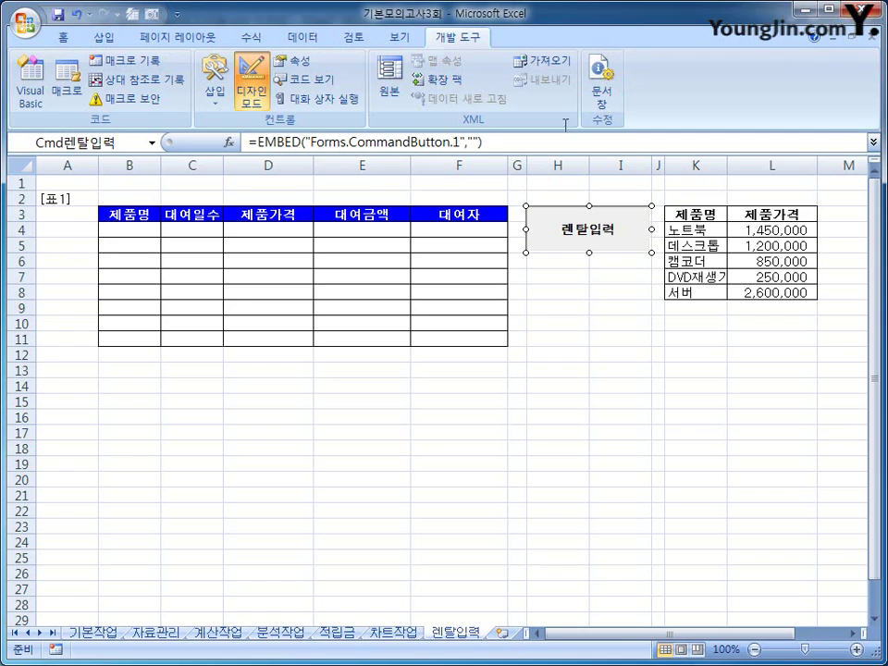
# - Leave Design Mode and confirm the 렌탈입력 button opens the input form, then close it
pyautogui.click(252, 88)
pyautogui.click(459, 433)
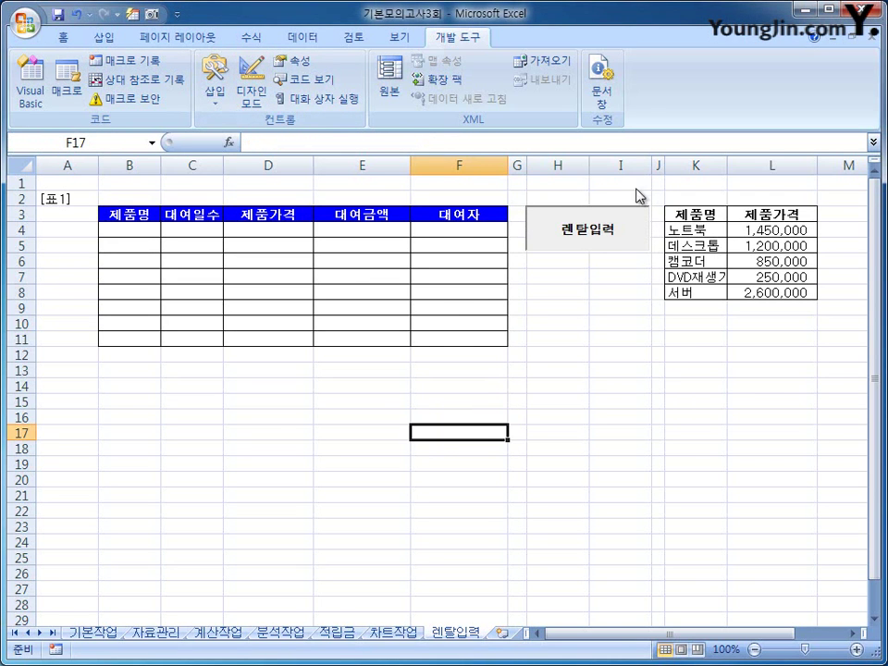
pyautogui.click(587, 243)
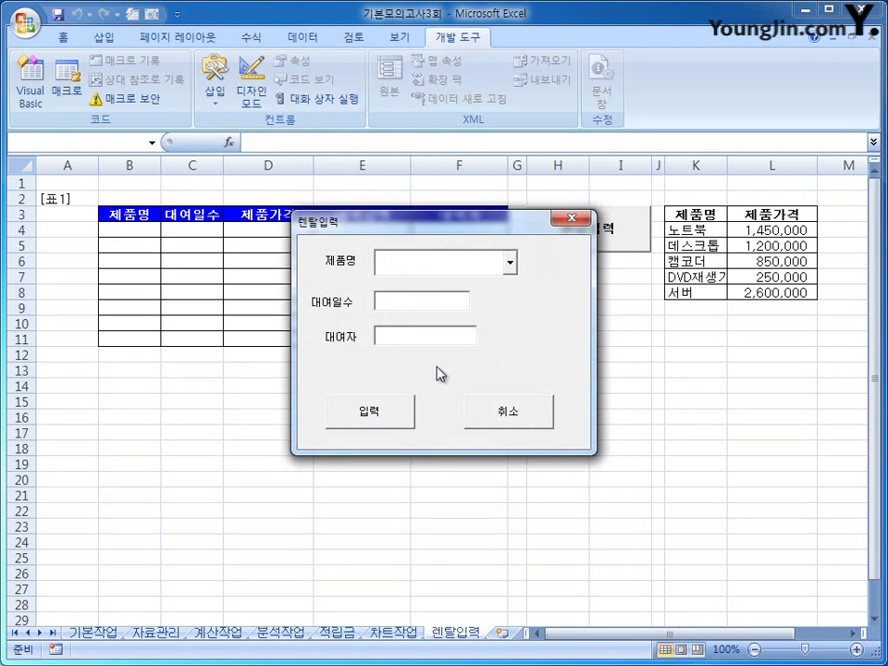
pyautogui.click(575, 218)
pyautogui.click(593, 382)
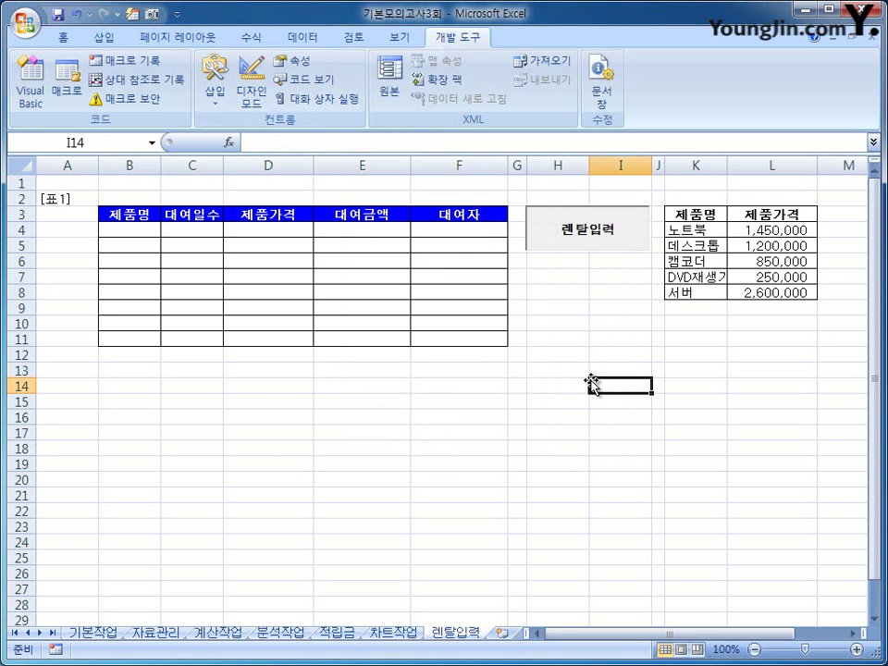
# - Open the 렌탈입력화면 form's code and create an empty UserForm_Initialize procedure
pyautogui.click(30, 102)
pyautogui.click(346, 220)
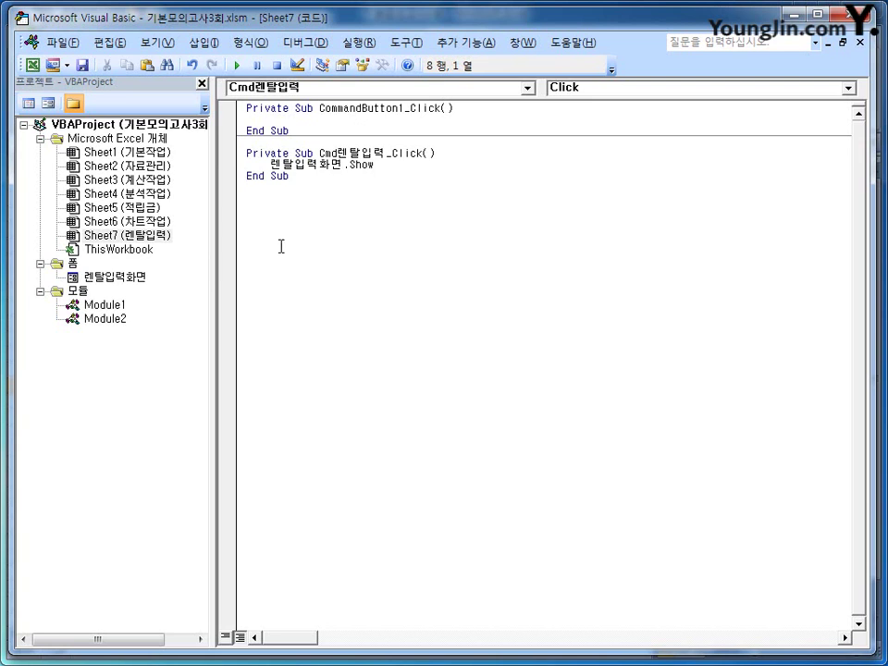
pyautogui.doubleClick(119, 276)
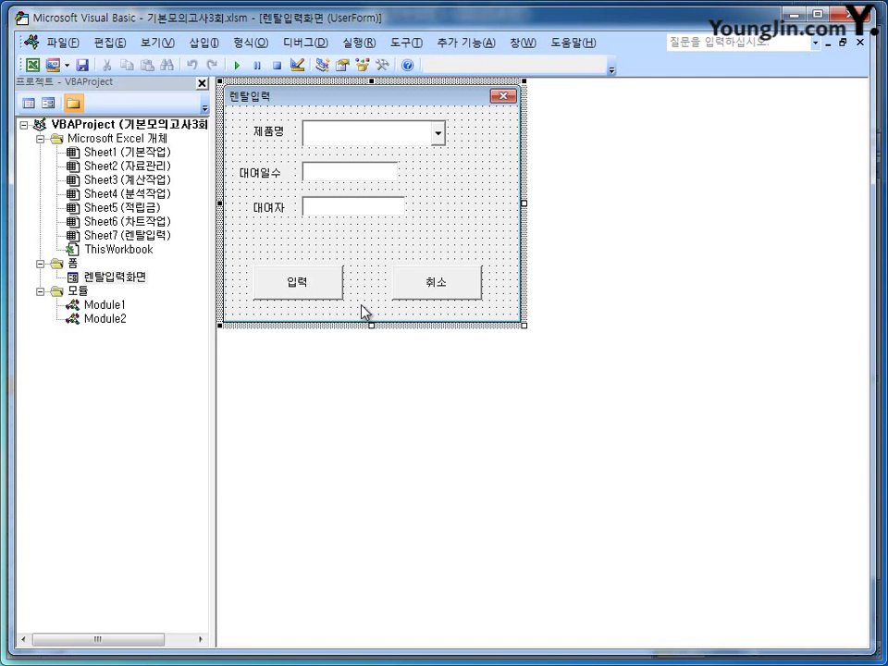
pyautogui.click(110, 280)
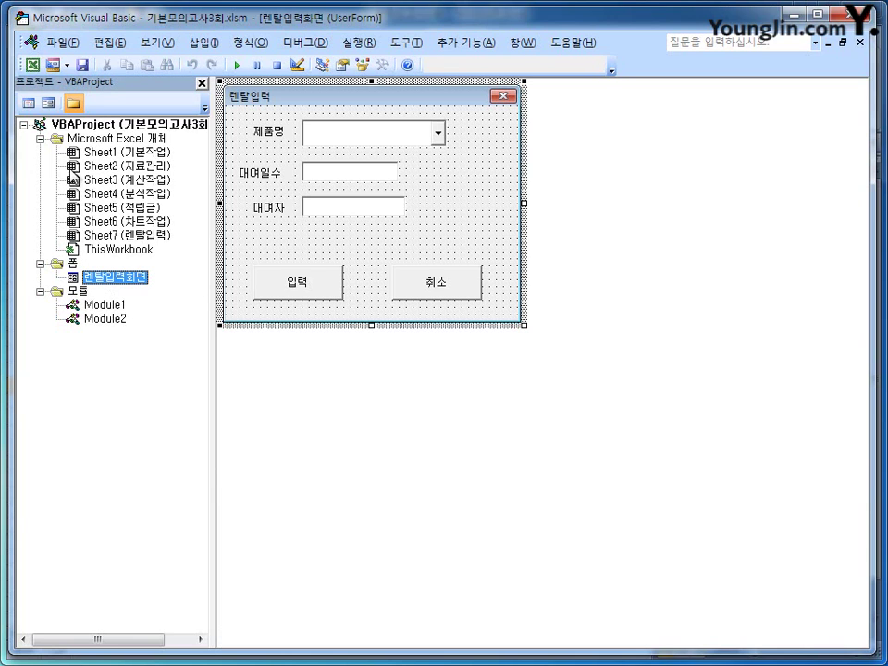
pyautogui.click(29, 103)
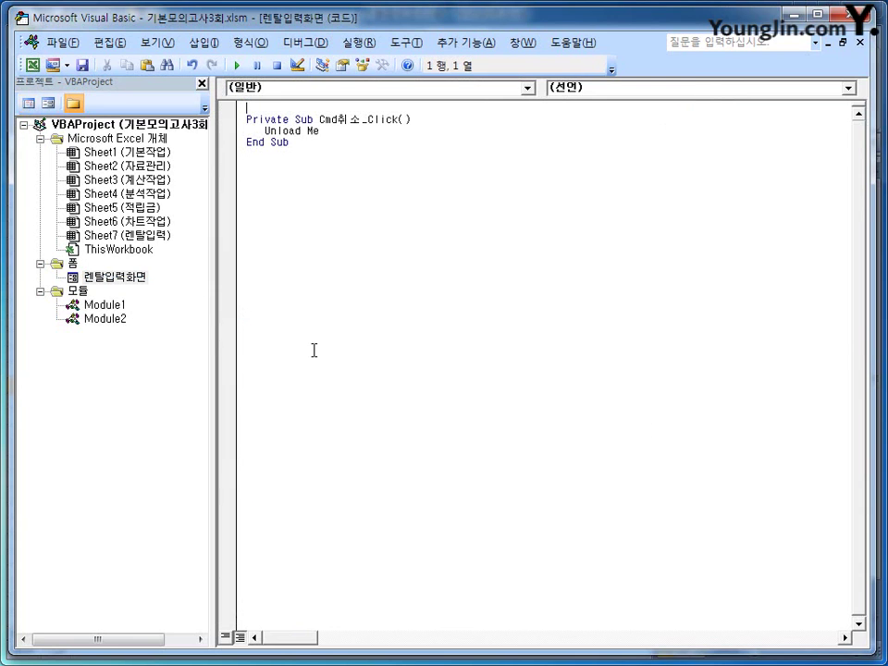
pyautogui.click(314, 91)
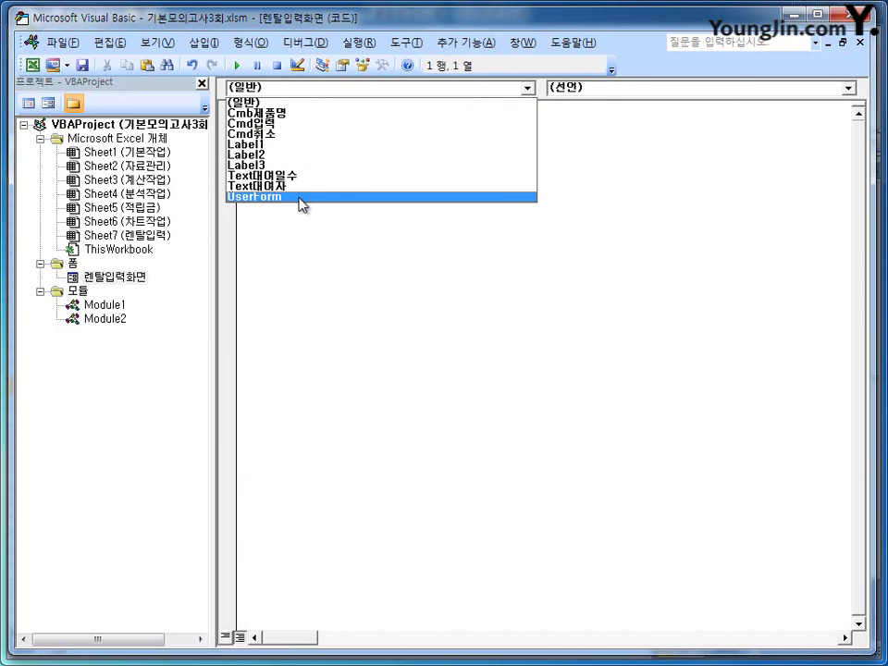
pyautogui.click(302, 196)
pyautogui.click(597, 88)
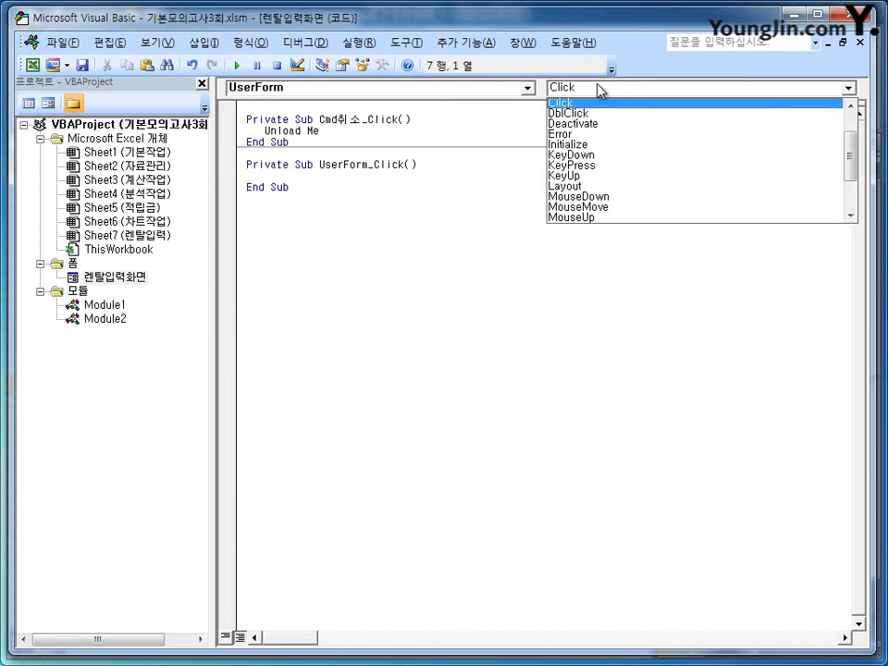
pyautogui.click(608, 145)
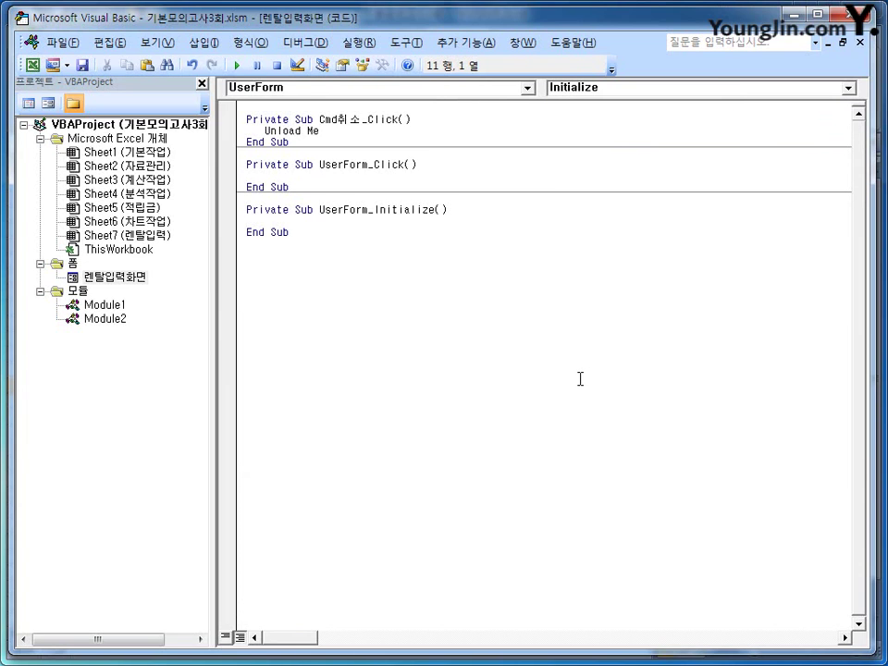
# - In UserForm_Initialize, set cmb제품명.RowSource = "K4:K8"
pyautogui.press('Tab')
pyautogui.write('cmb제품명.개')
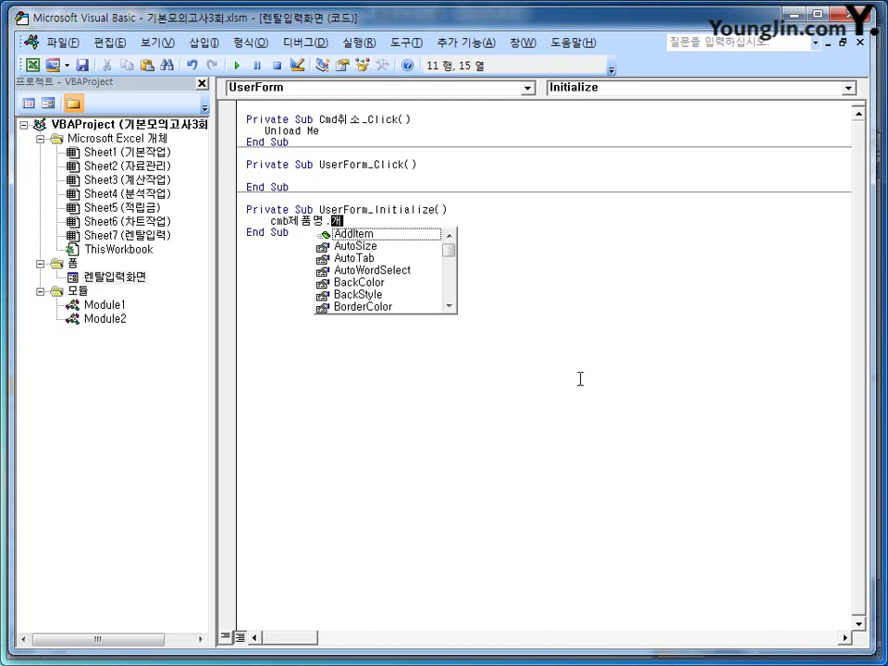
pyautogui.press('BackSpace')
pyautogui.write('ro')
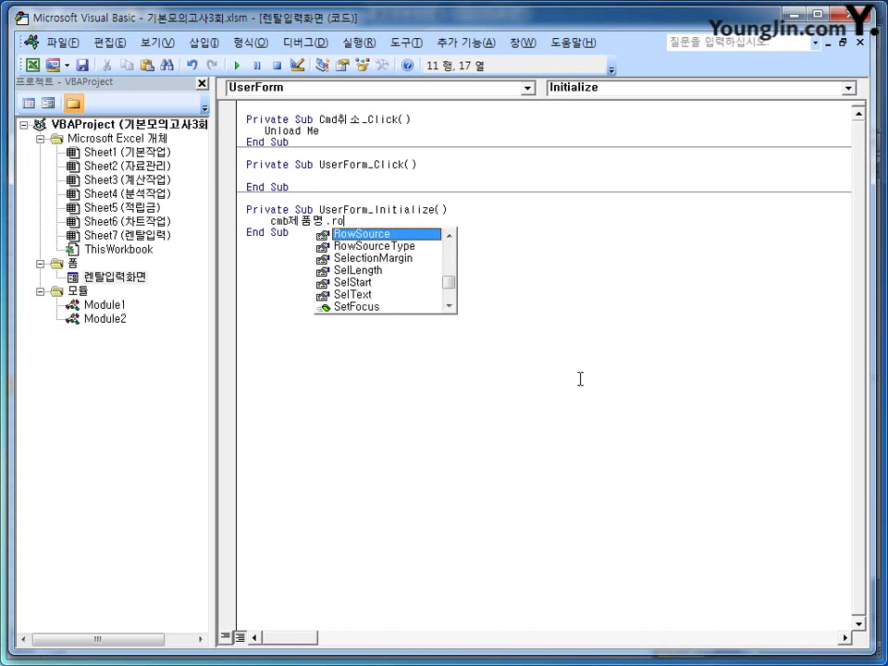
pyautogui.press('Tab')
pyautogui.write('= "')
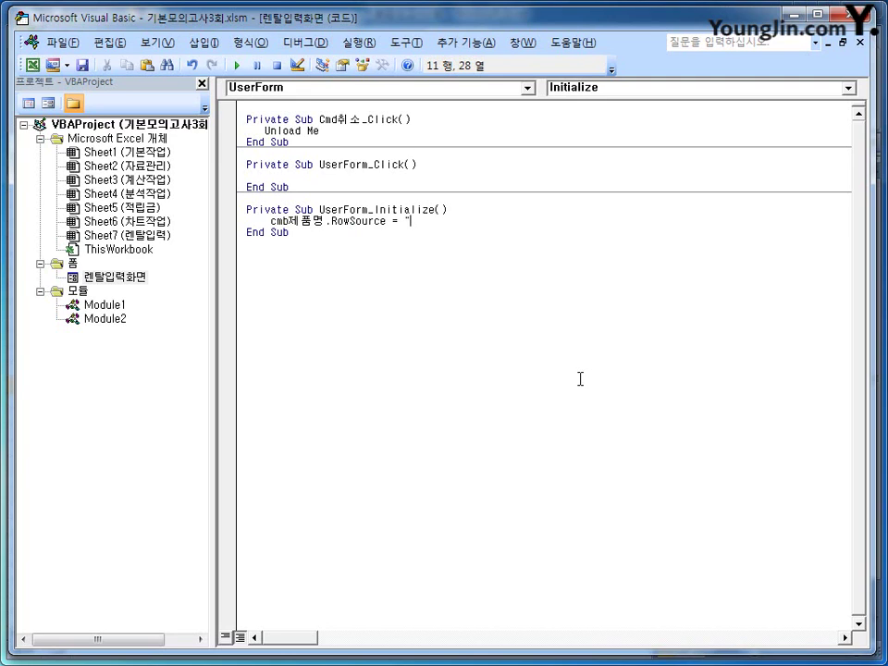
pyautogui.write('K4:K8"')
# - Run the 렌탈입력 form and check that the product combo lists the five products
pyautogui.click(856, 12)
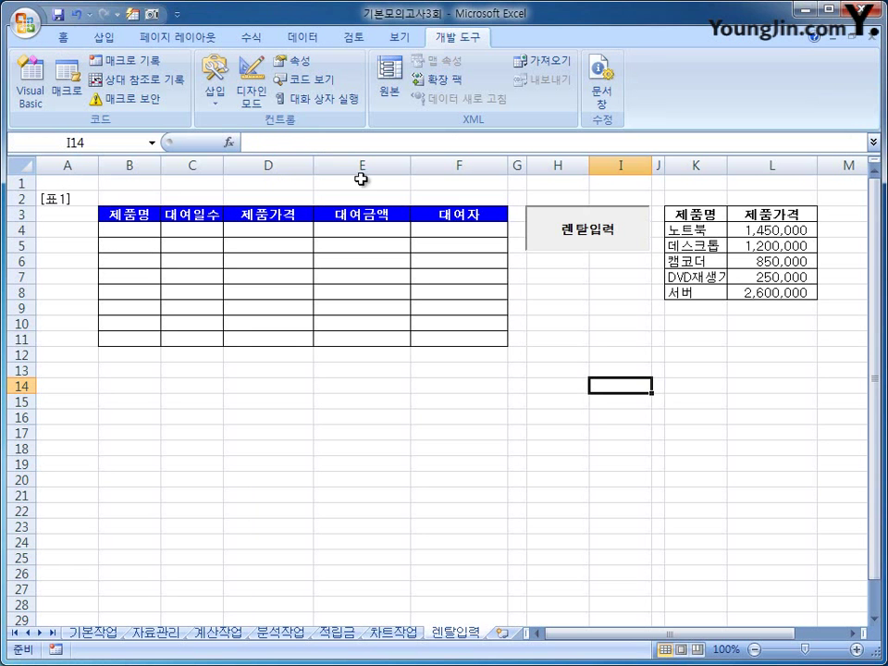
pyautogui.click(569, 242)
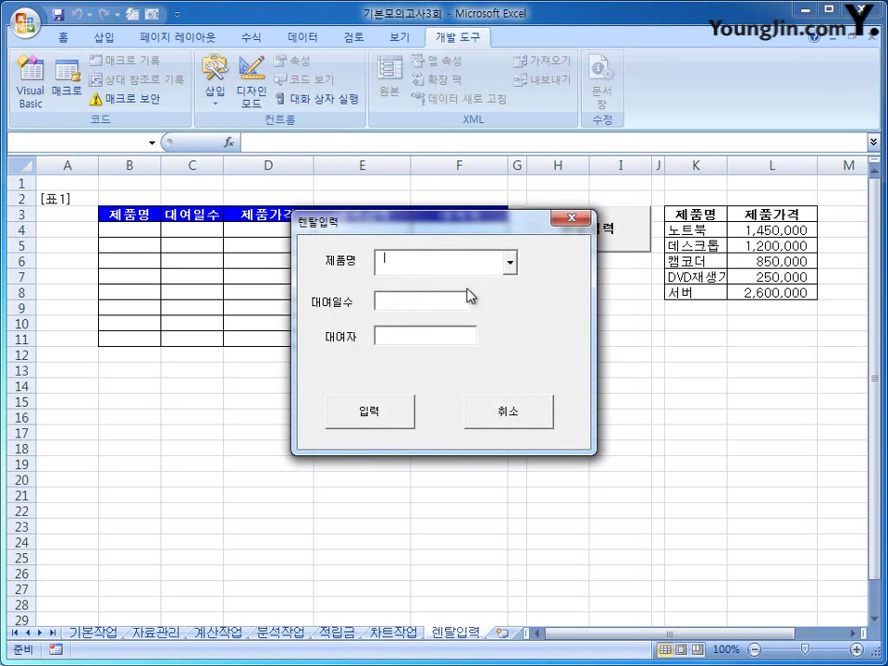
pyautogui.click(509, 264)
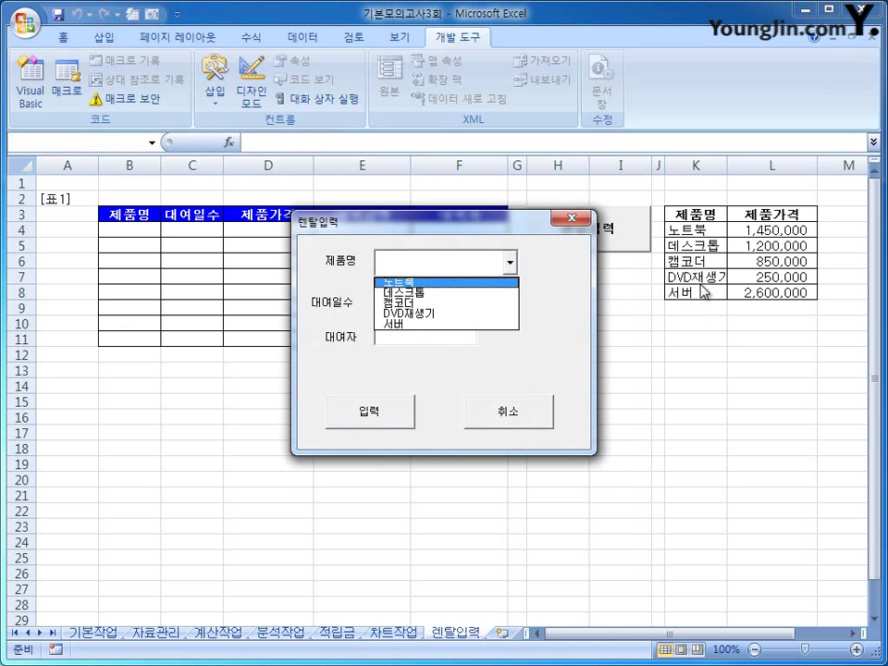
pyautogui.click(573, 219)
pyautogui.click(613, 337)
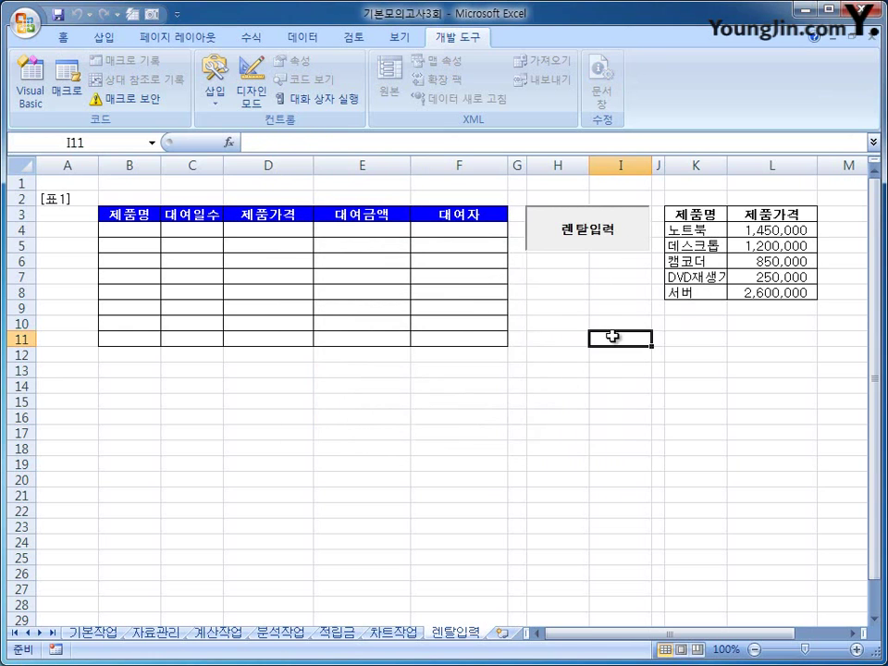
pyautogui.click(588, 244)
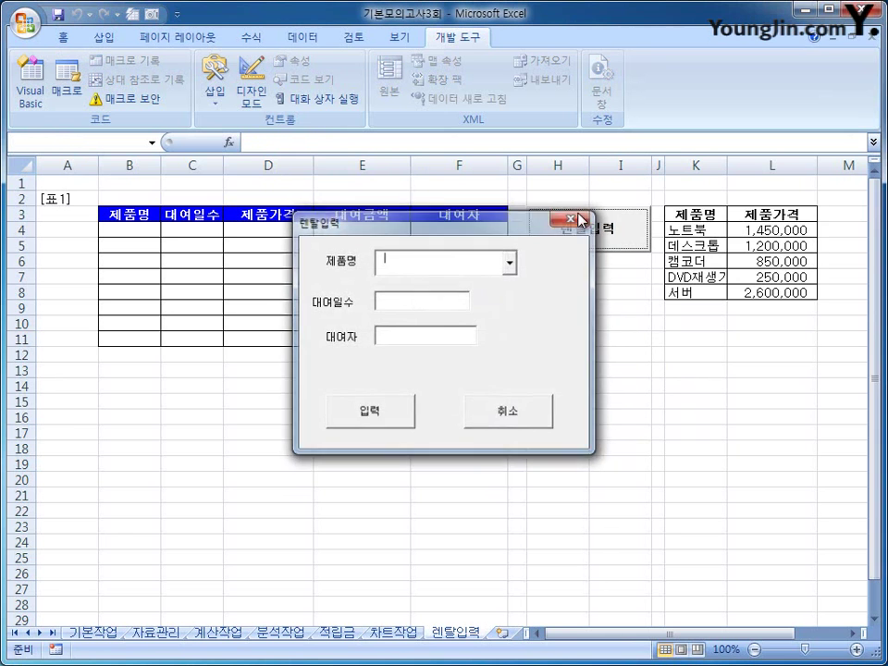
pyautogui.click(574, 220)
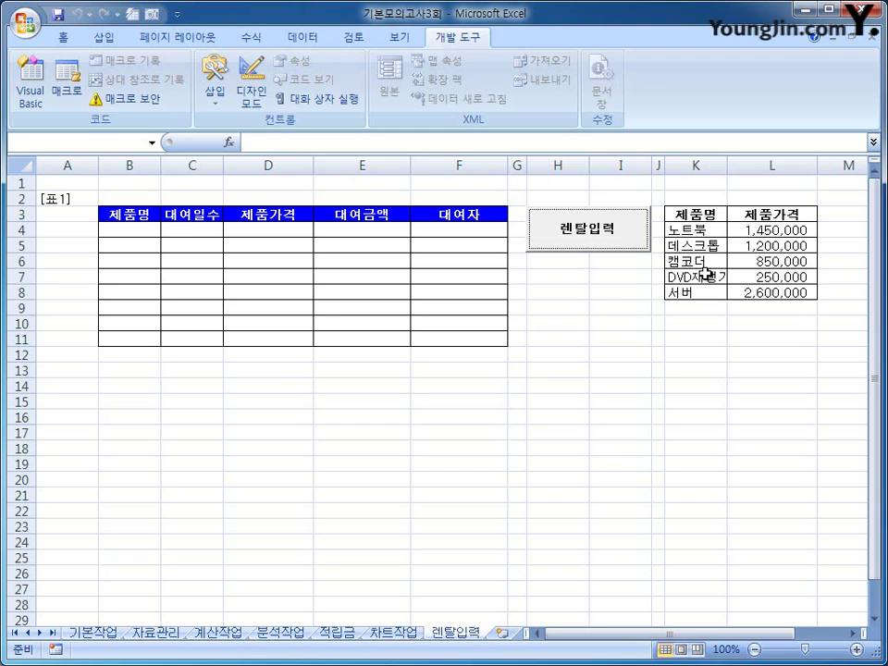
# - Reopen the form beside the table, recheck the product list and input fields, then close it
pyautogui.click(619, 236)
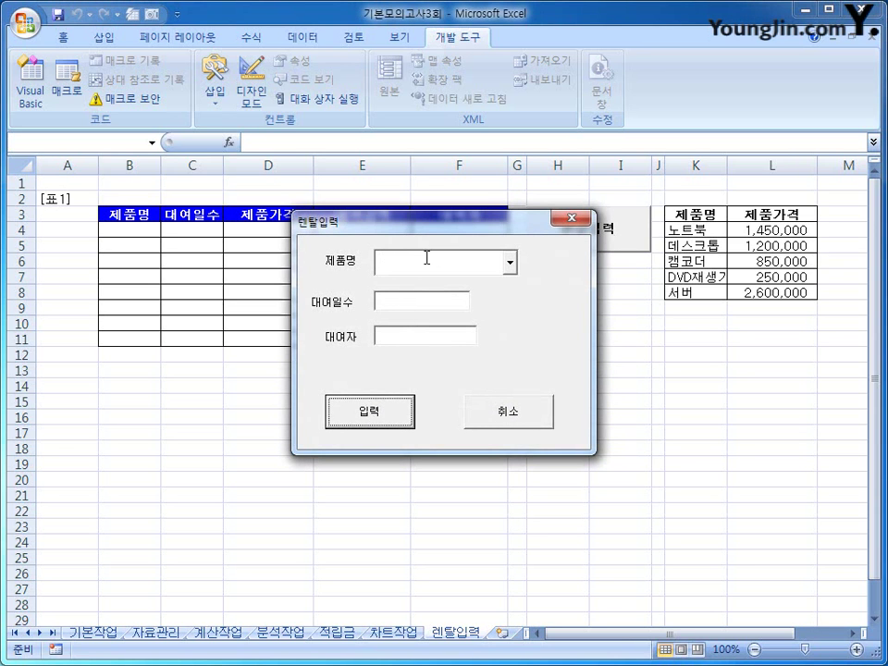
pyautogui.moveTo(442, 224); pyautogui.dragTo(716, 239)
pyautogui.click(783, 280)
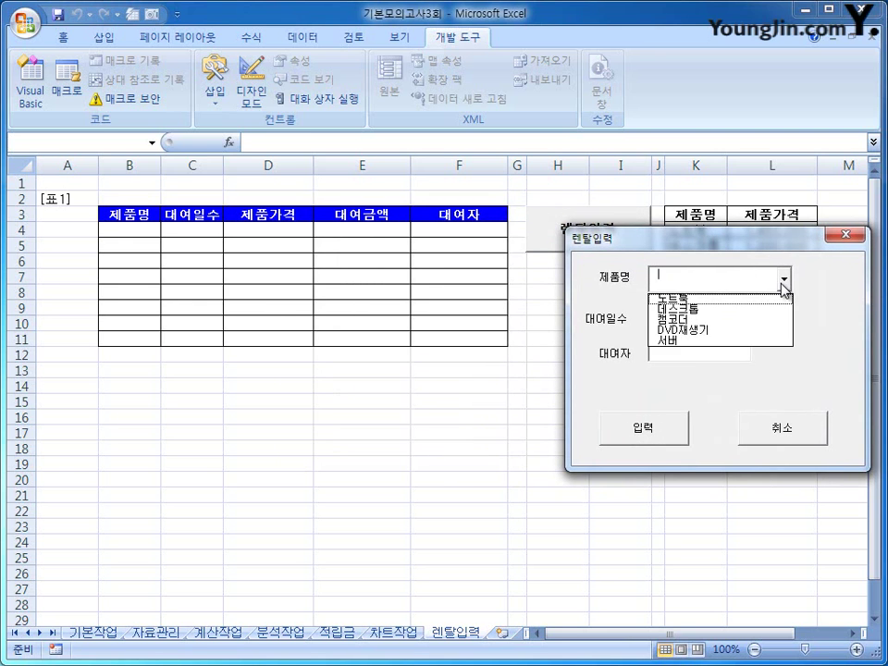
pyautogui.click(746, 314)
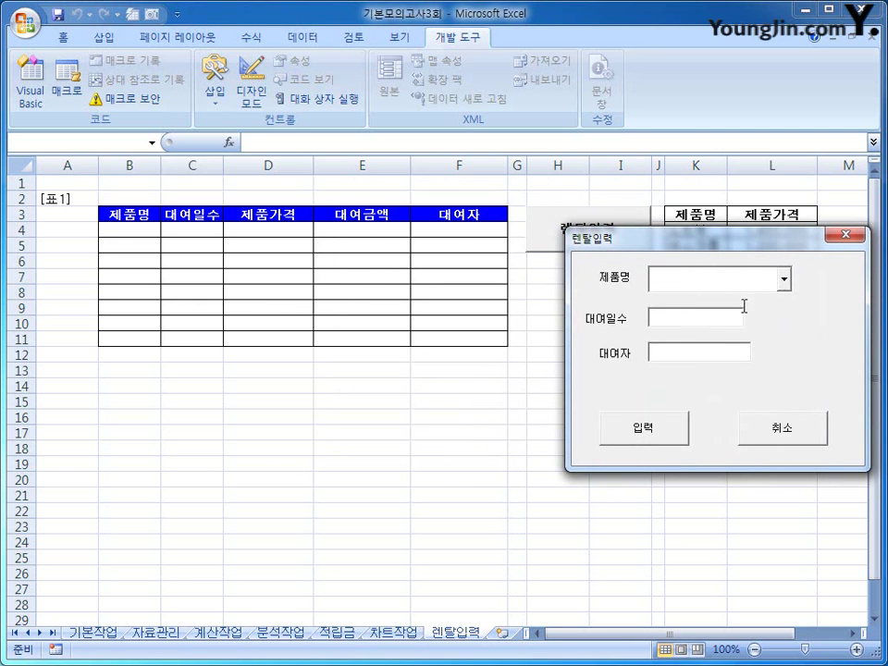
pyautogui.click(710, 350)
pyautogui.moveTo(776, 239); pyautogui.dragTo(518, 331)
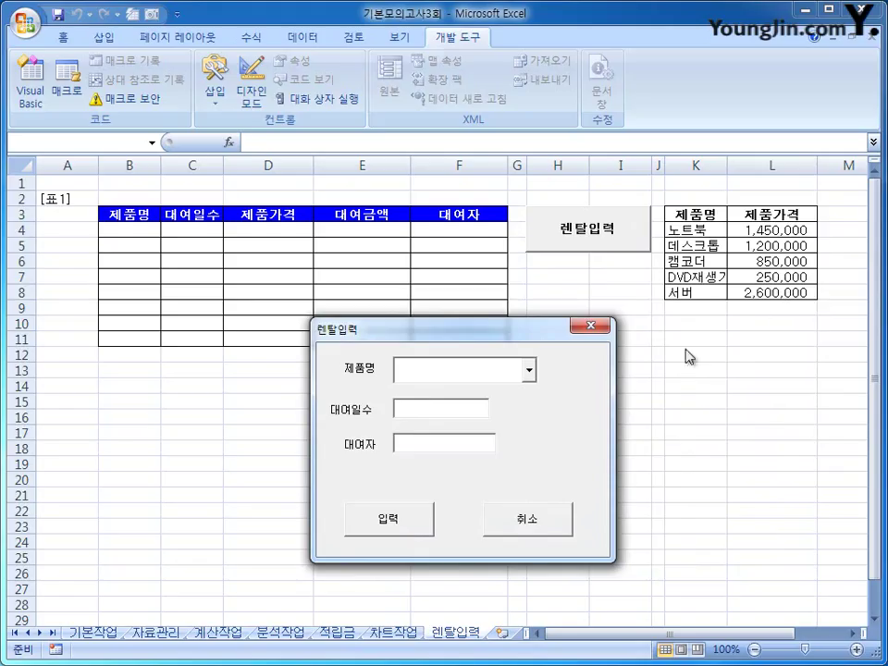
pyautogui.click(589, 328)
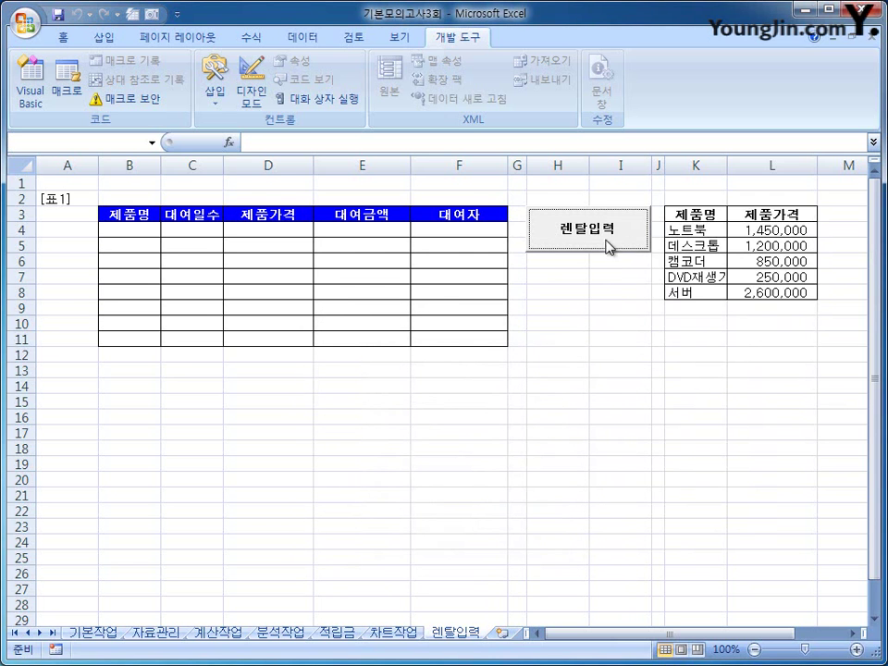
pyautogui.click(28, 98)
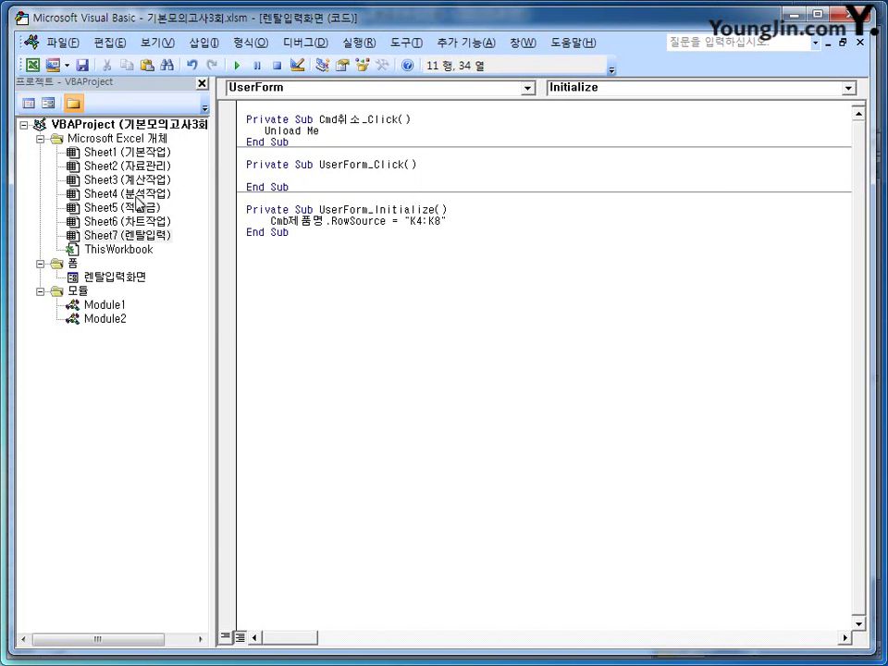
# - Create the Cmd입력_Click procedure for the form's 입력 button
pyautogui.click(429, 314)
pyautogui.click(350, 90)
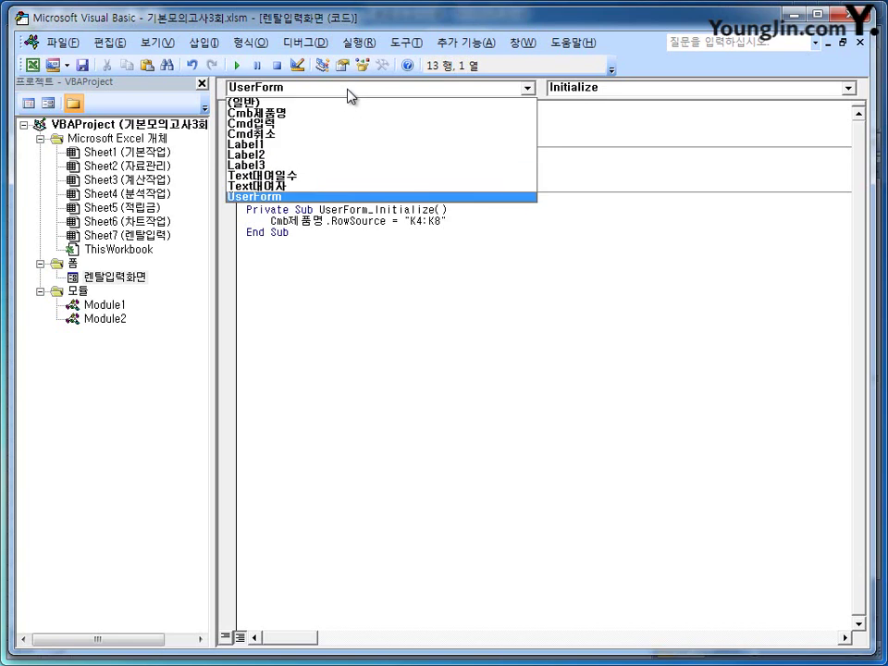
pyautogui.click(350, 124)
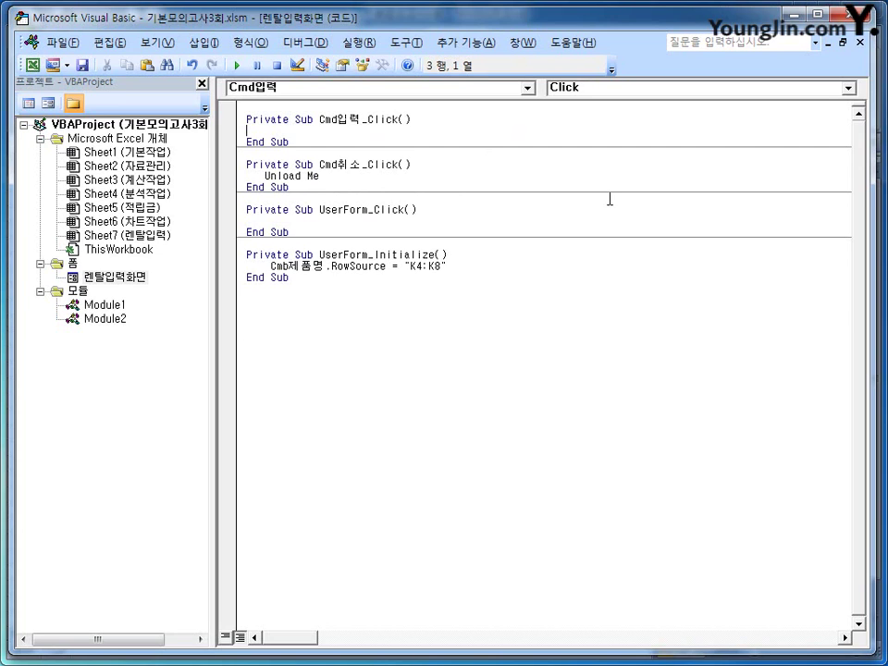
# - Begin the line i = range(" in Cmd입력_Click, then return to the sheet and select B3
pyautogui.press('Return')
pyautogui.press('Tab')
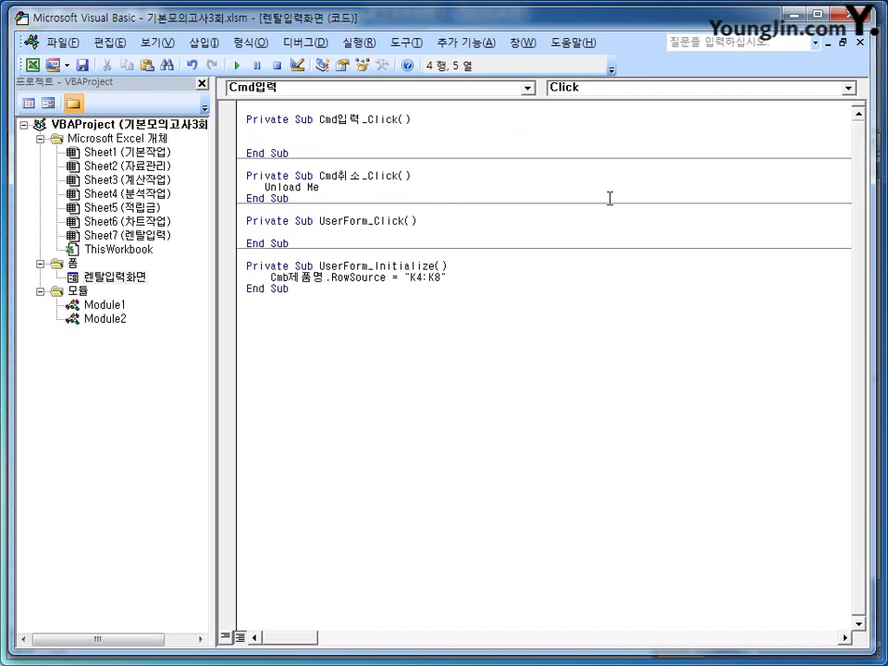
pyautogui.write('i ')
pyautogui.write('= rnd')
pyautogui.press('BackSpace')
pyautogui.press('BackSpace')
pyautogui.write('ange("')
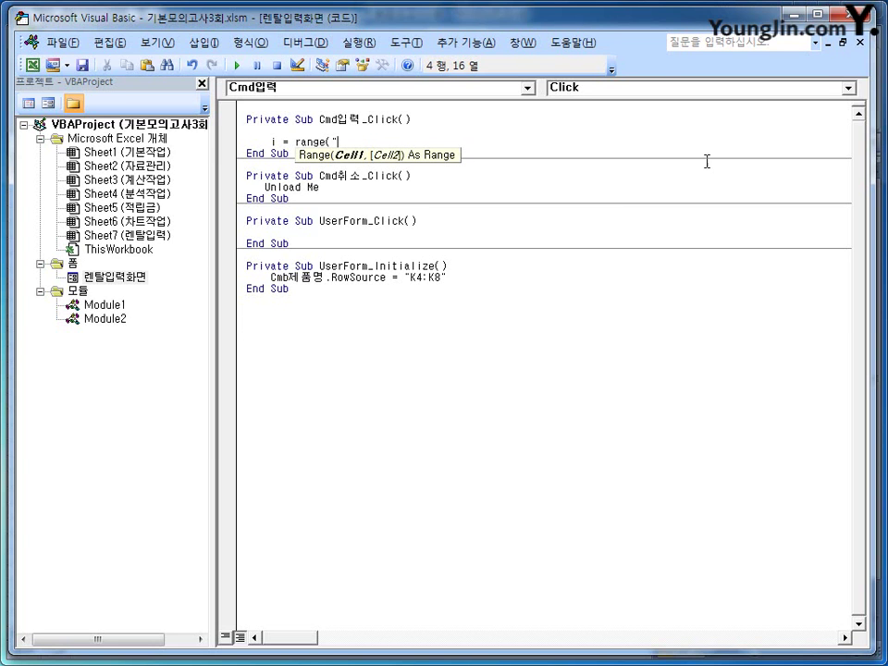
pyautogui.click(791, 17)
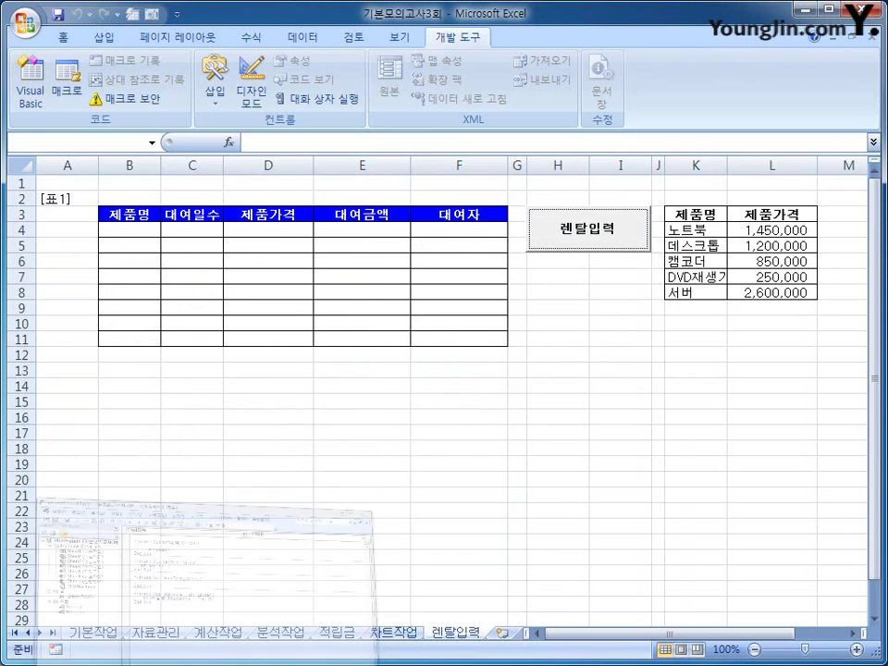
pyautogui.click(149, 213)
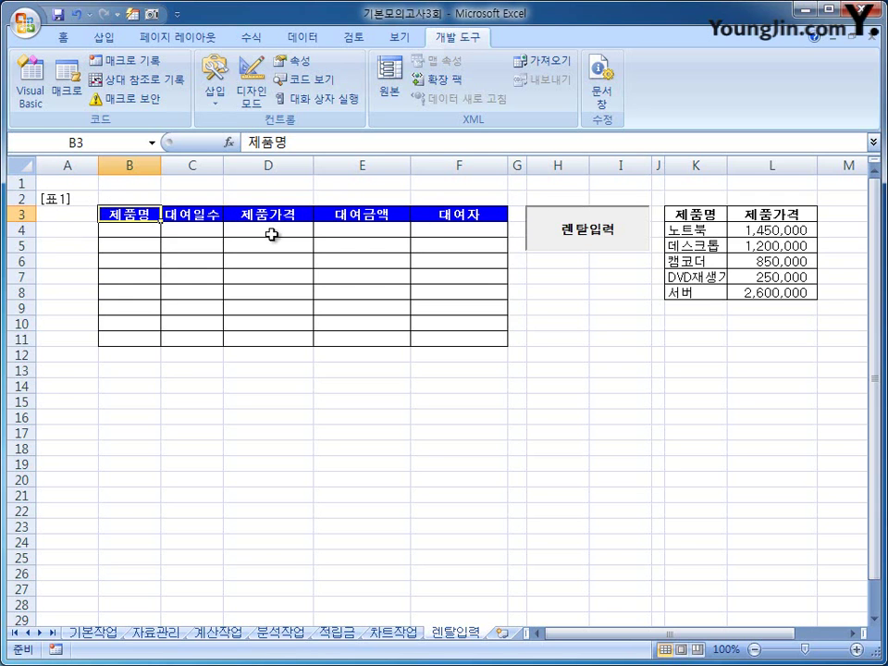
# - Look over the empty [표1] title, headers and first row B4, then open the rental form's VBA code
pyautogui.click(126, 228)
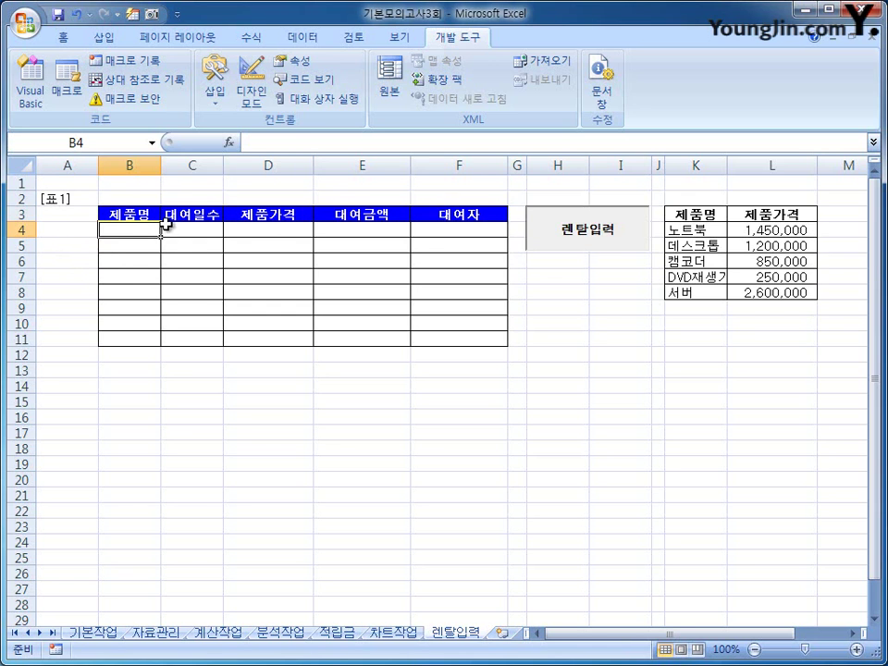
pyautogui.click(125, 211)
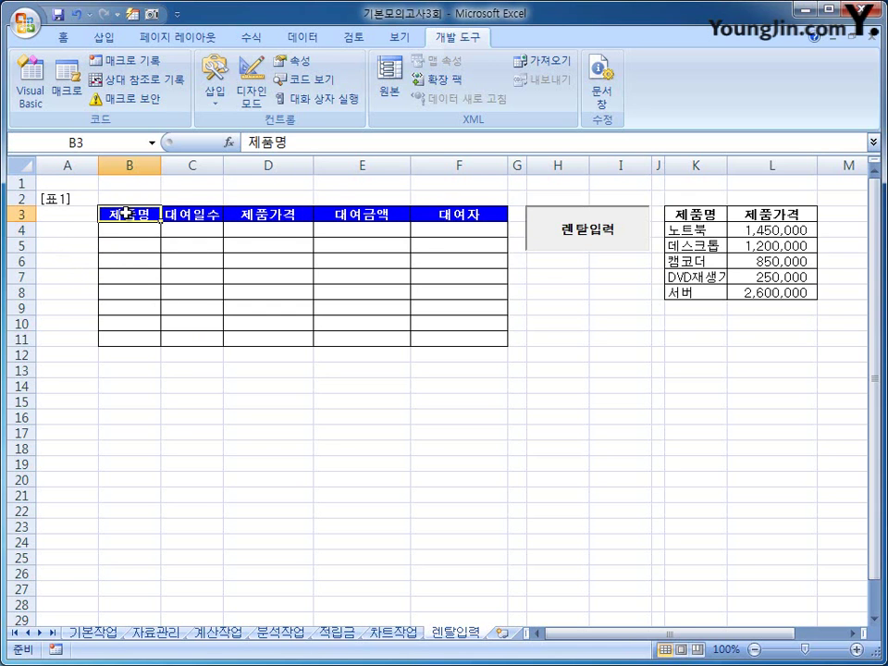
pyautogui.moveTo(422, 215); pyautogui.dragTo(65, 200)
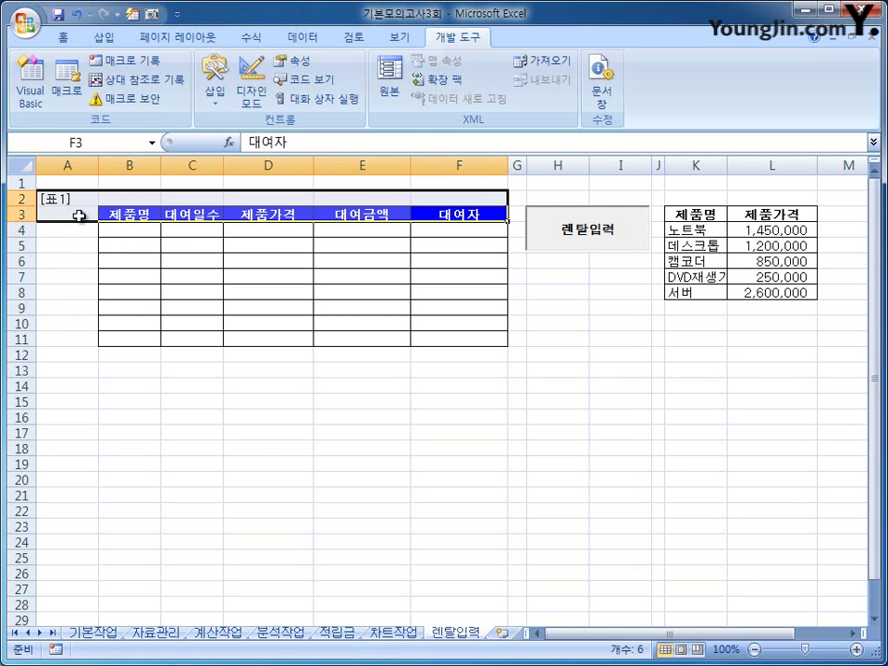
pyautogui.click(136, 231)
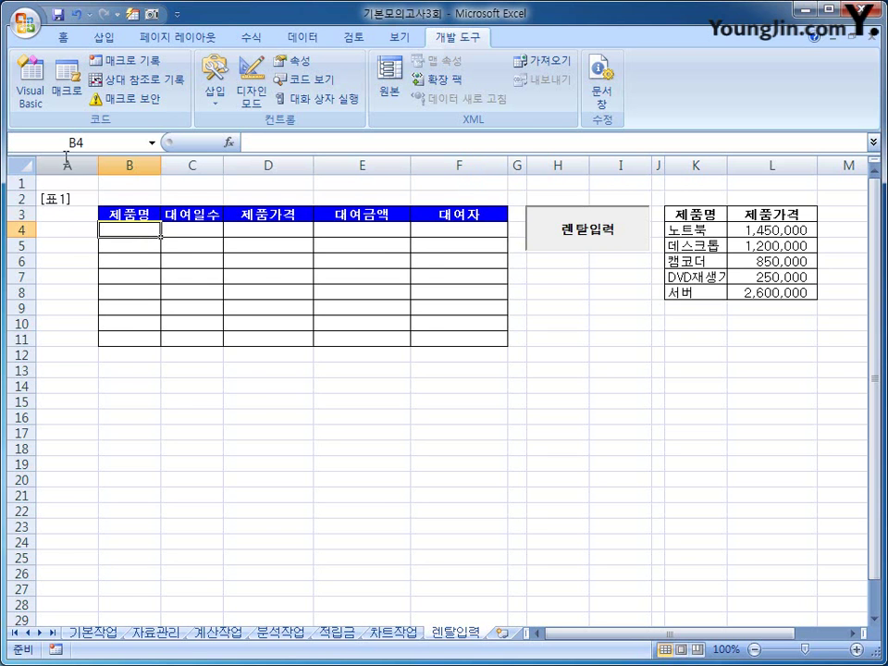
pyautogui.click(33, 92)
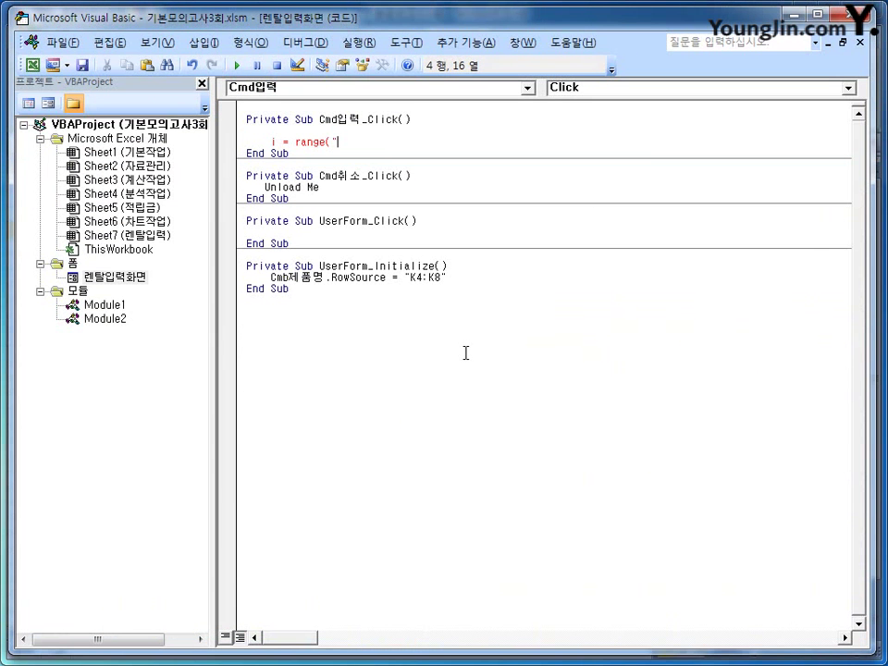
# - Complete the row-finding line i = Range("b3").CurrentRegion.Rows.Count + 2
pyautogui.write('b3").적')
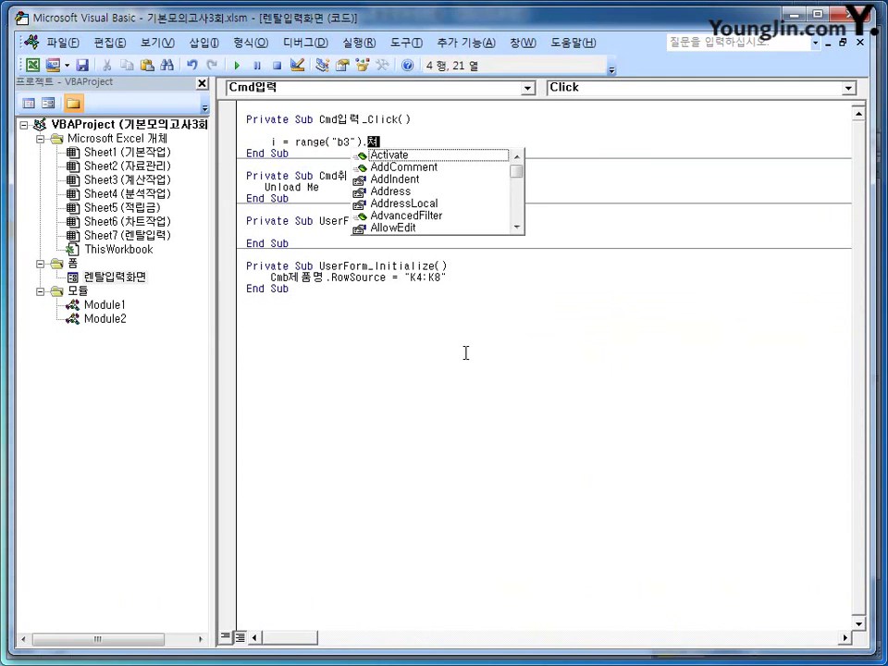
pyautogui.press('BackSpace')
pyautogui.write('cu')
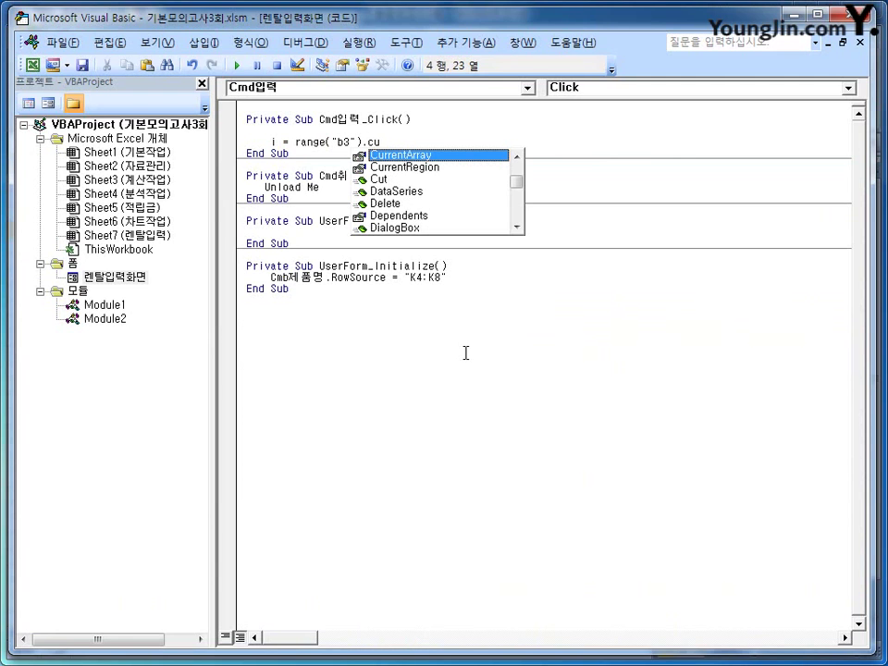
pyautogui.press('Down')
pyautogui.press('Tab')
pyautogui.write('.')
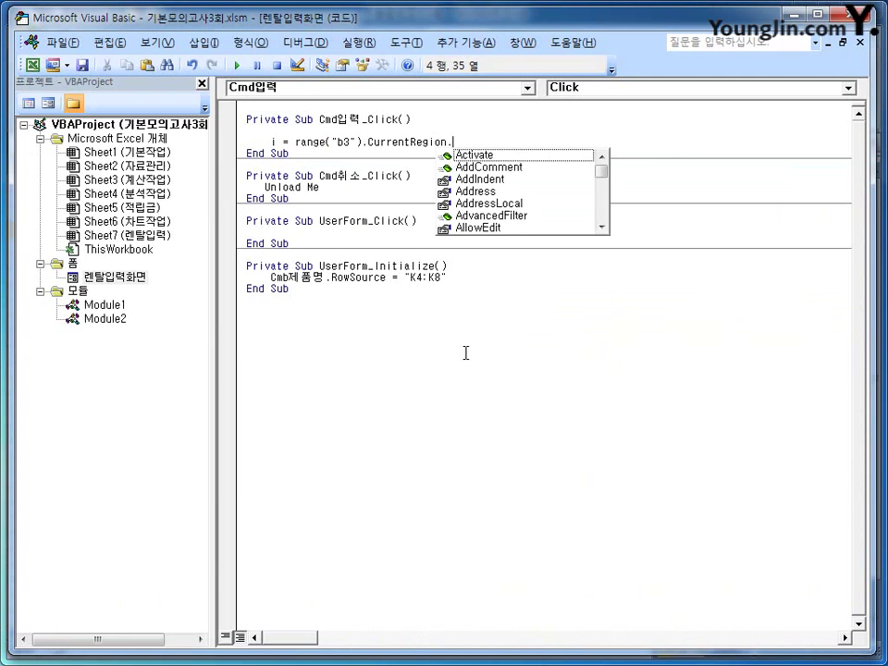
pyautogui.write('rows.count ')
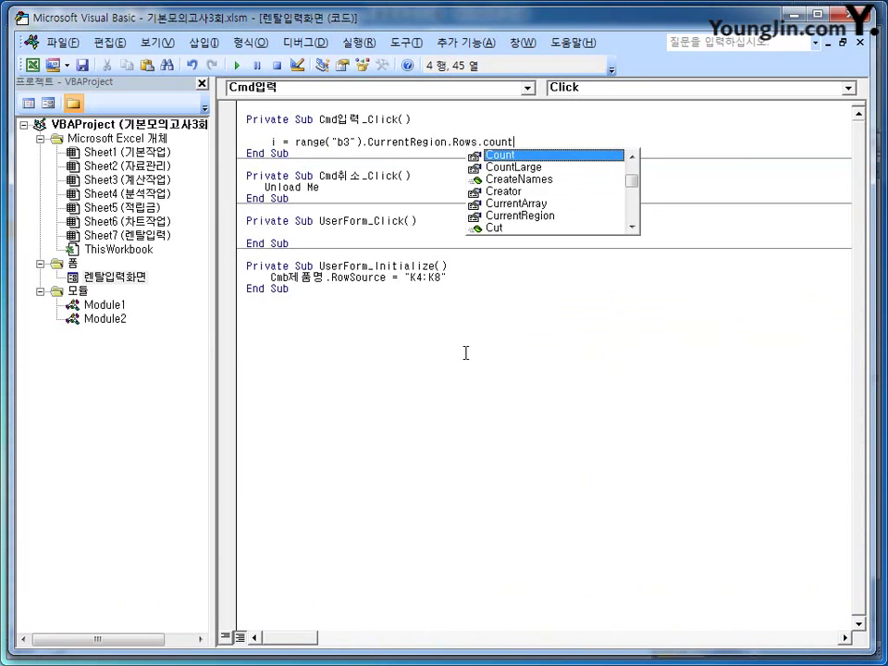
pyautogui.write('+ 2')
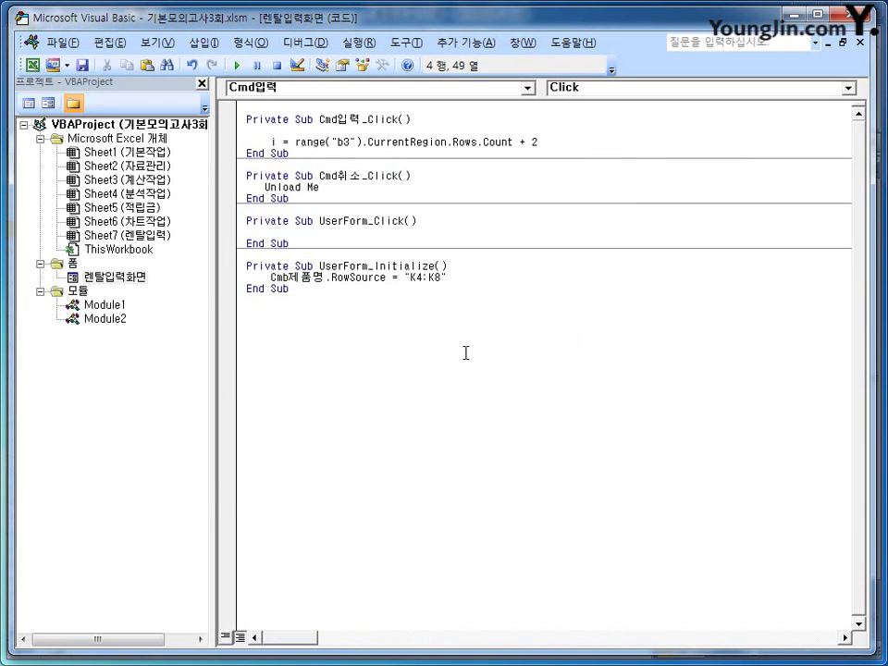
pyautogui.press('Return')
pyautogui.press('Return')
# - Add the lines Cells(i, 2) = Cmb제품명 and Cells(i, 3) = Text대여일수.Value
pyautogui.write('cells(')
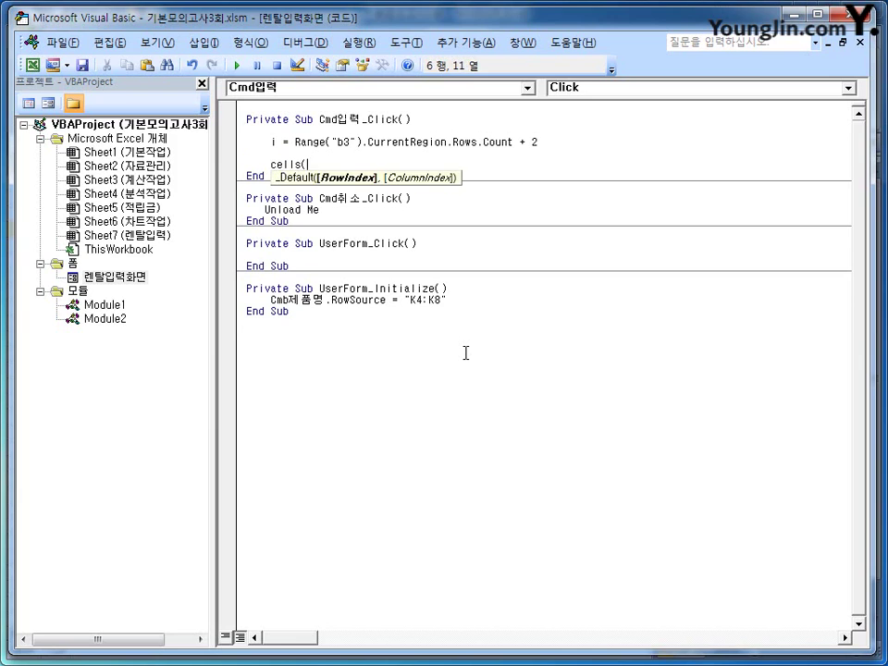
pyautogui.write('i, ')
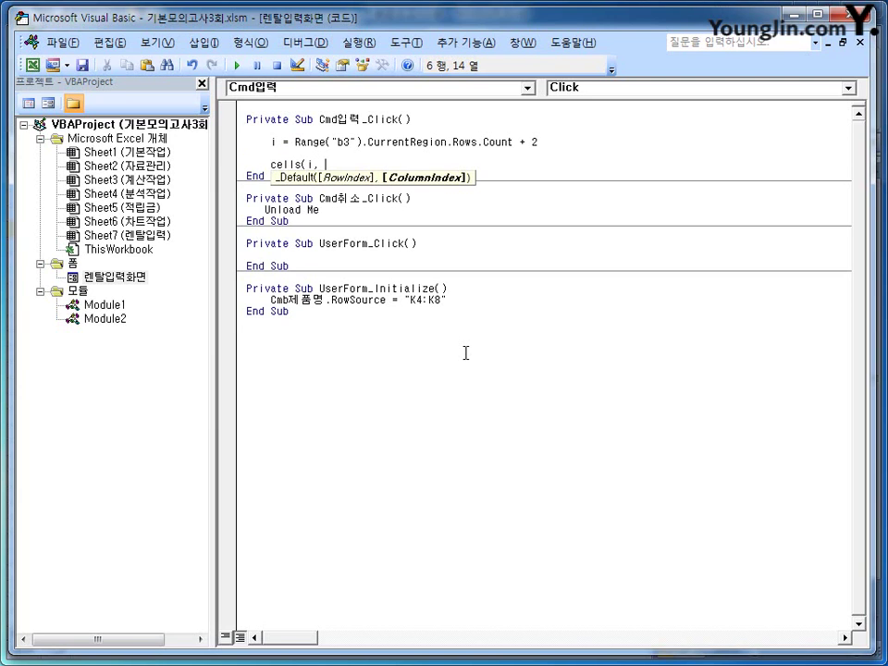
pyautogui.write('2) = ')
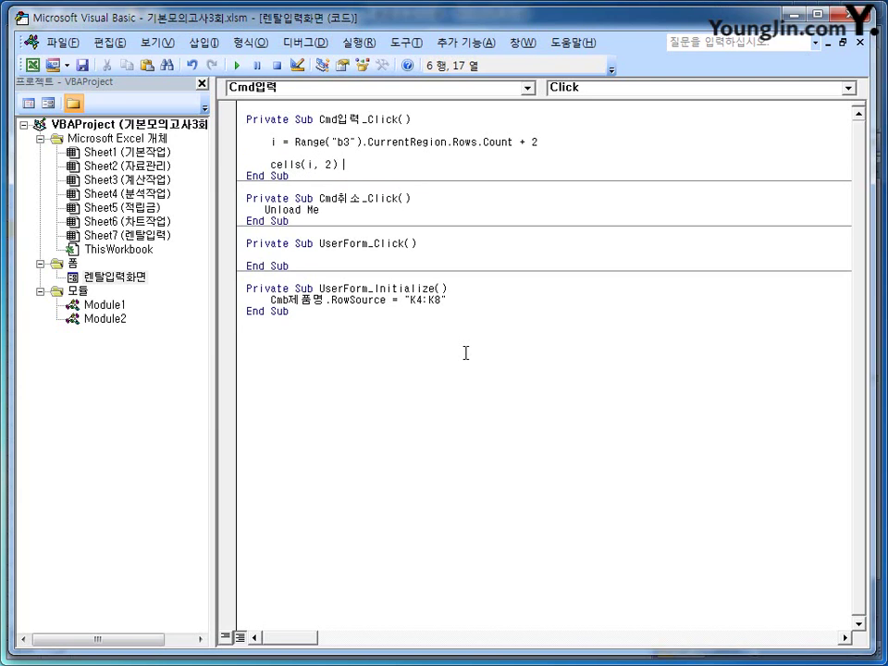
pyautogui.write('cmb제')
pyautogui.press('BackSpace')
pyautogui.write('제품명')
pyautogui.press('Return')
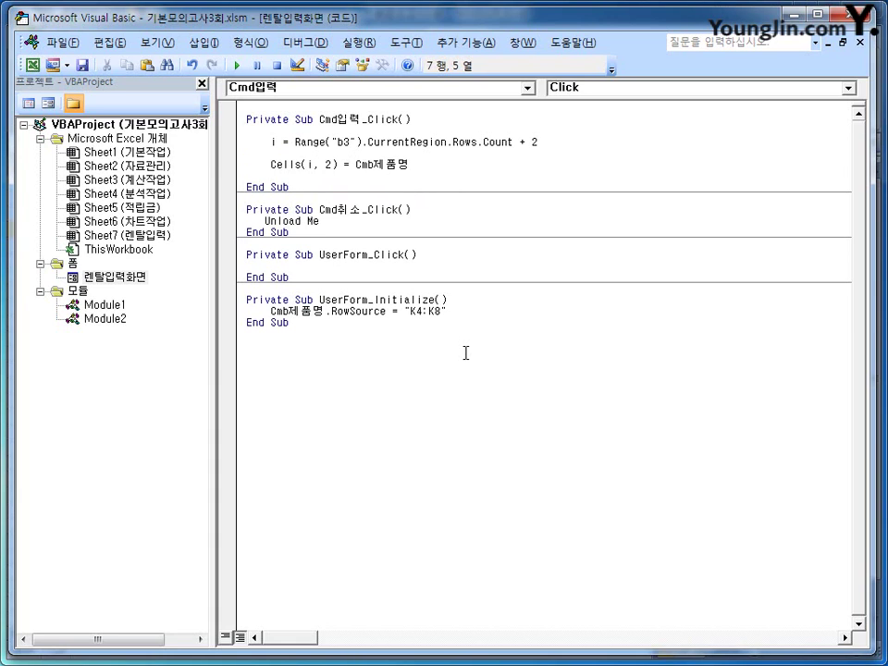
pyautogui.write('cells(i,3) =')
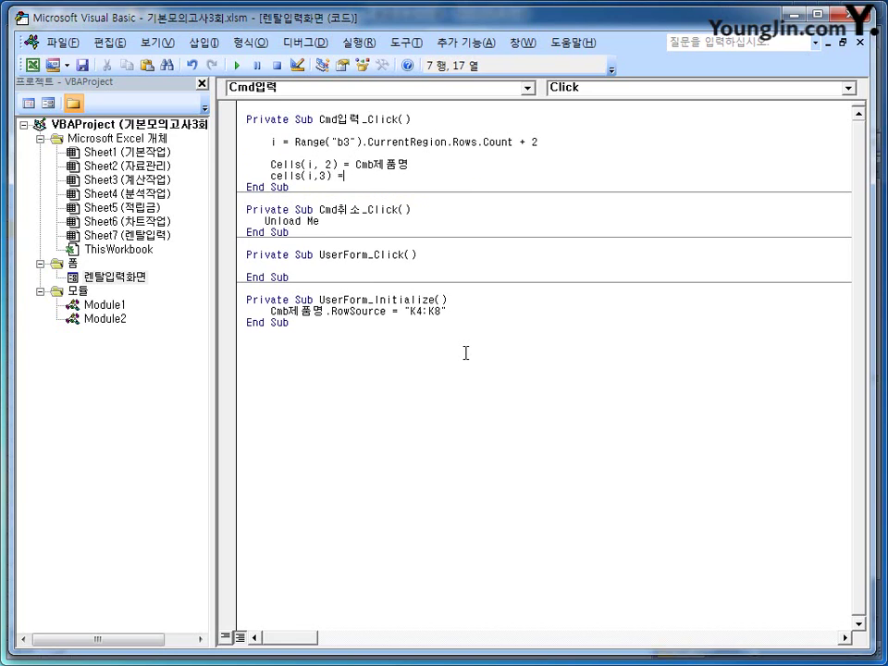
pyautogui.write(' text등')
pyautogui.write('여일수.va')
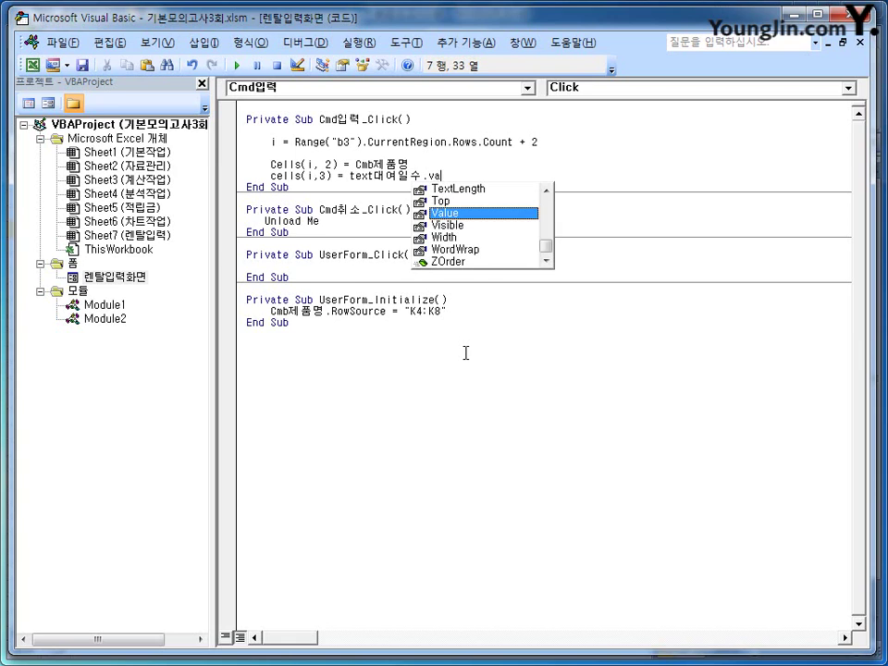
pyautogui.press('Tab')
pyautogui.press('Return')
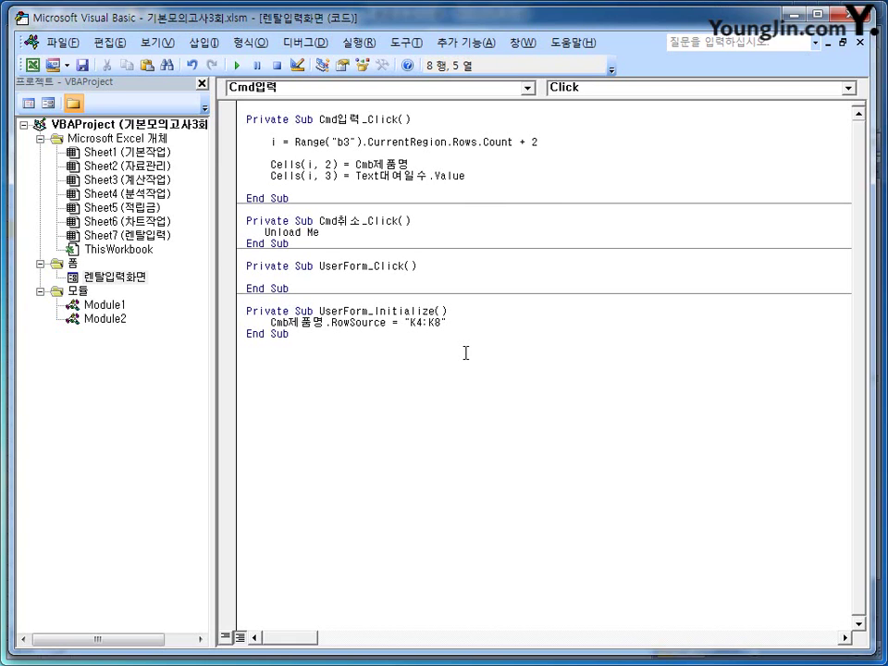
pyautogui.write('cells(i,4')
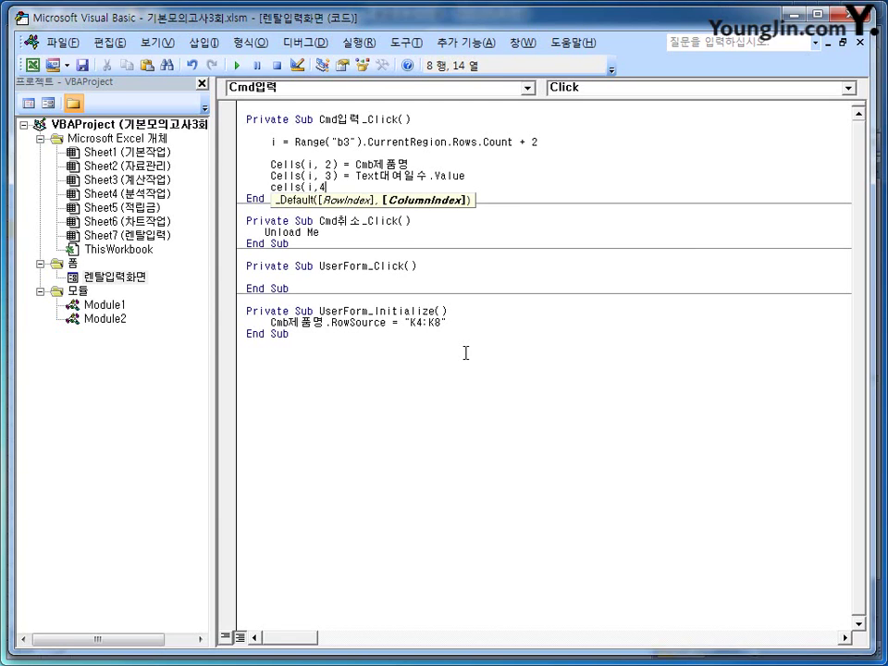
# - Start the price line as cells(i,4) = cells(cmb제품명.ListIndex + using the member list
pyautogui.write(') = ')
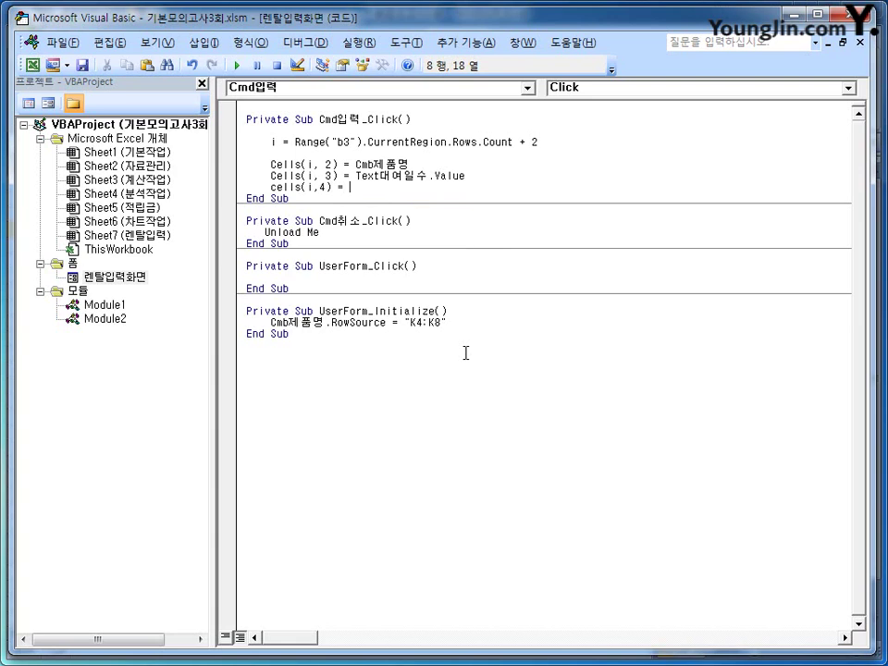
pyautogui.write('cells(')
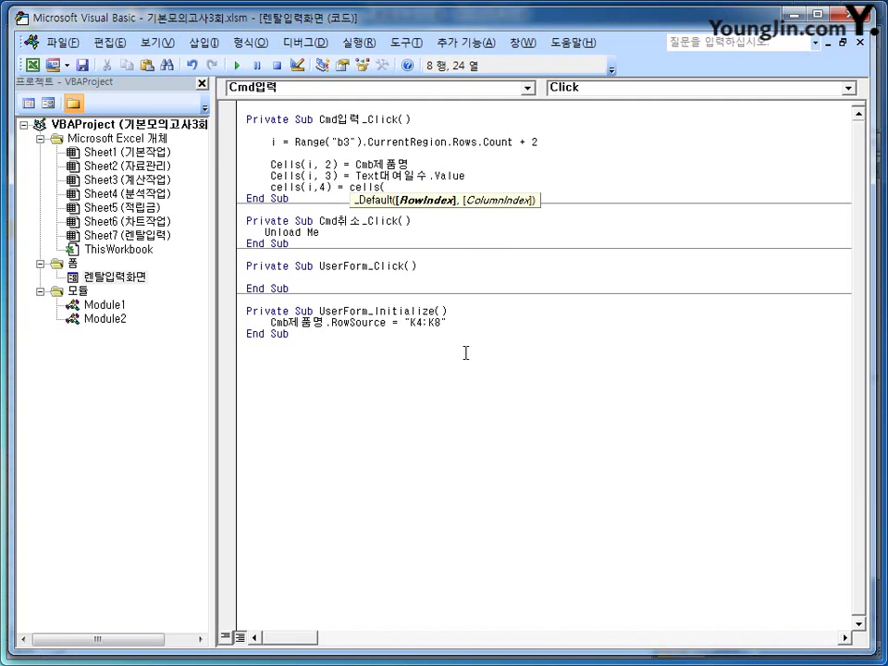
pyautogui.write('cmb제품명.')
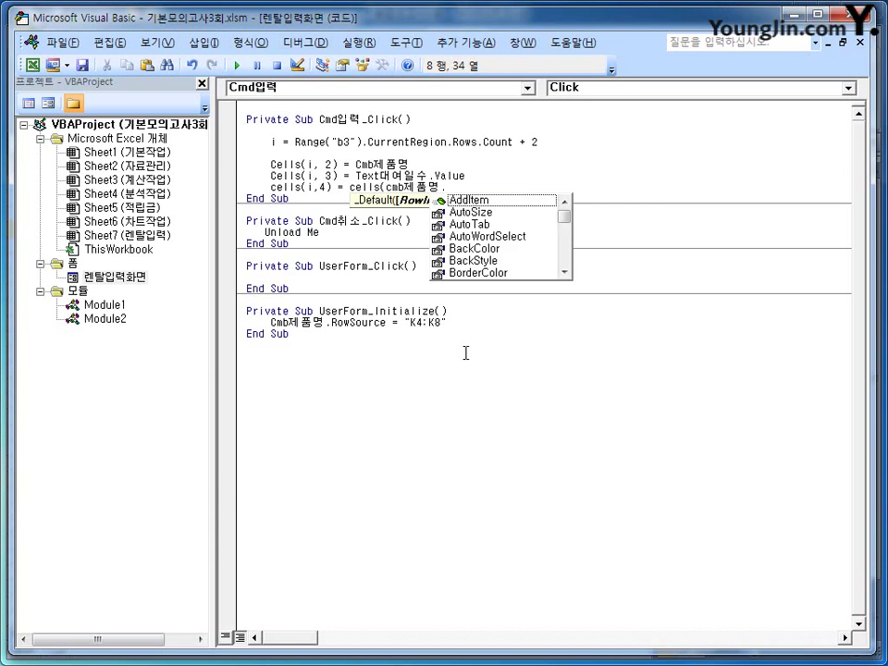
pyautogui.write('listi')
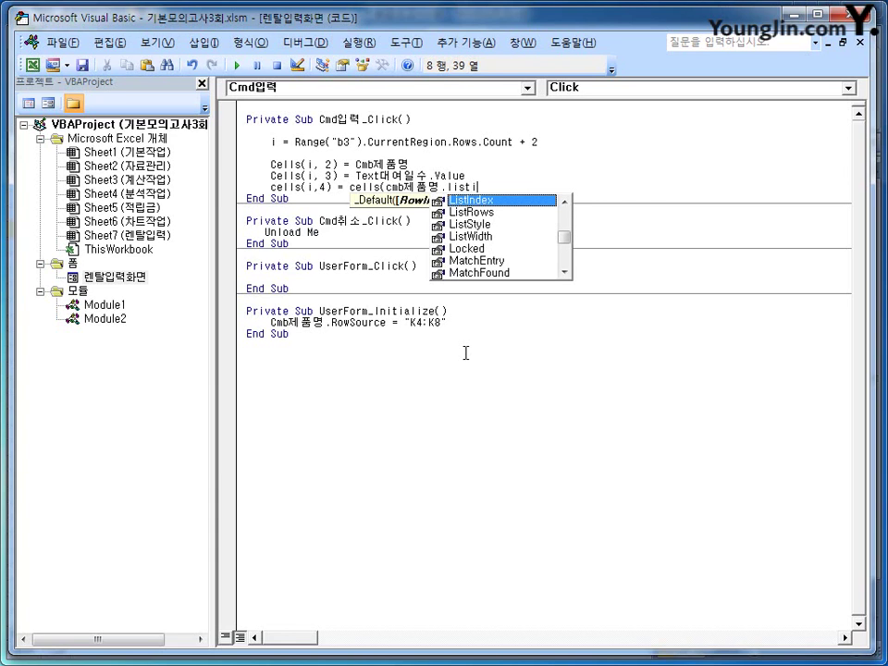
pyautogui.write('ndex')
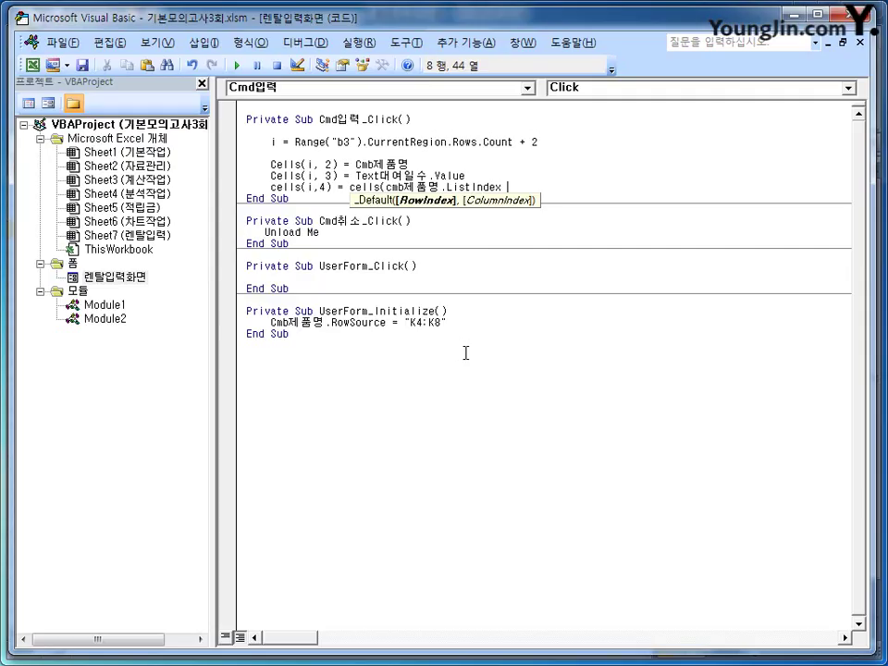
pyautogui.write('+')
# - Test-launch the rental form, confirm its 제품명 list shows 노트북 through 서버, then close it
pyautogui.click(792, 16)
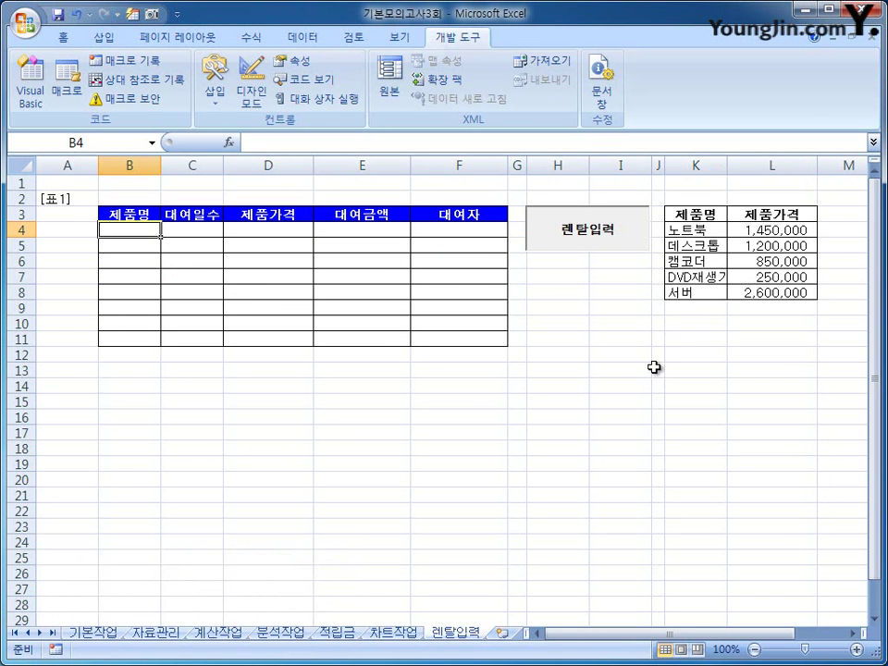
pyautogui.click(691, 229)
pyautogui.click(621, 248)
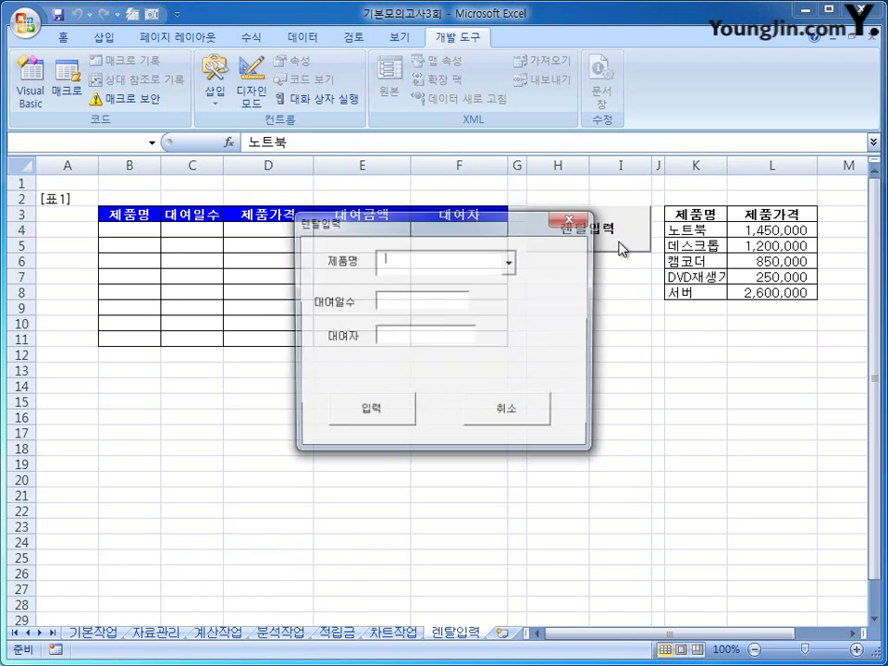
pyautogui.click(509, 264)
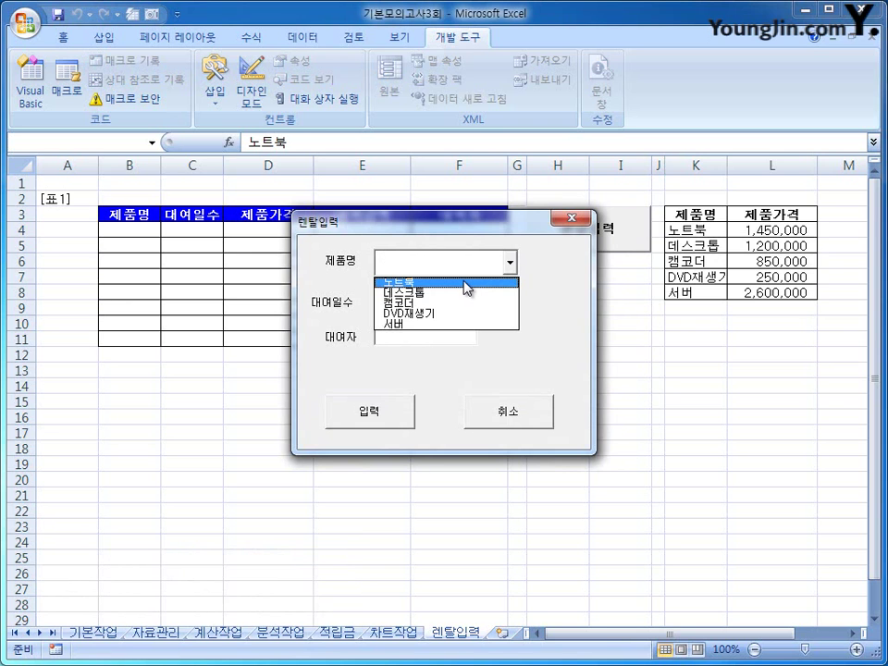
pyautogui.click(570, 220)
pyautogui.click(570, 220)
pyautogui.click(718, 227)
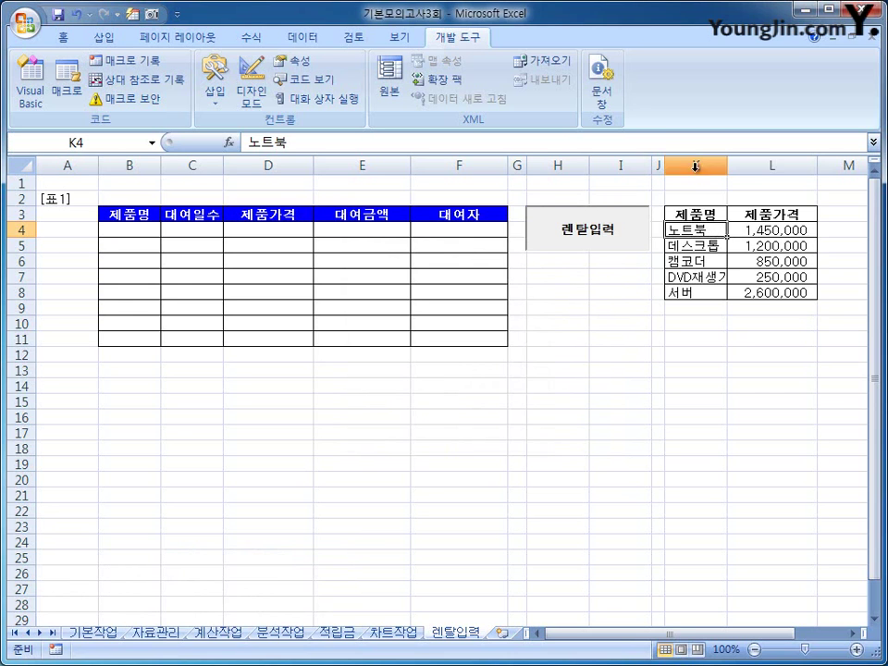
# - Review the K4:K5 products and row-1 cells A1 onward, then open the VBA editor showing 렌탈입력화면
pyautogui.click(696, 248)
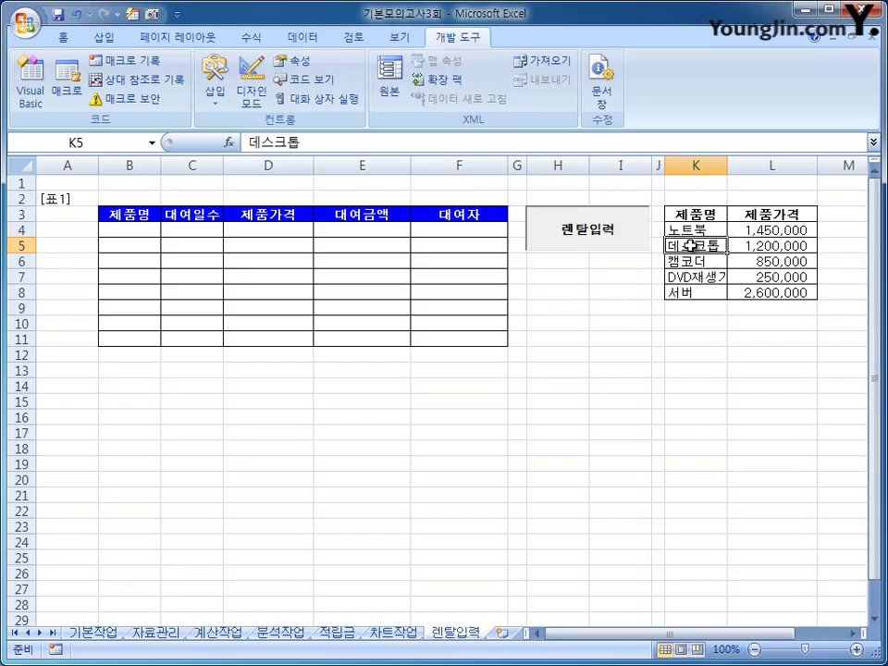
pyautogui.click(693, 231)
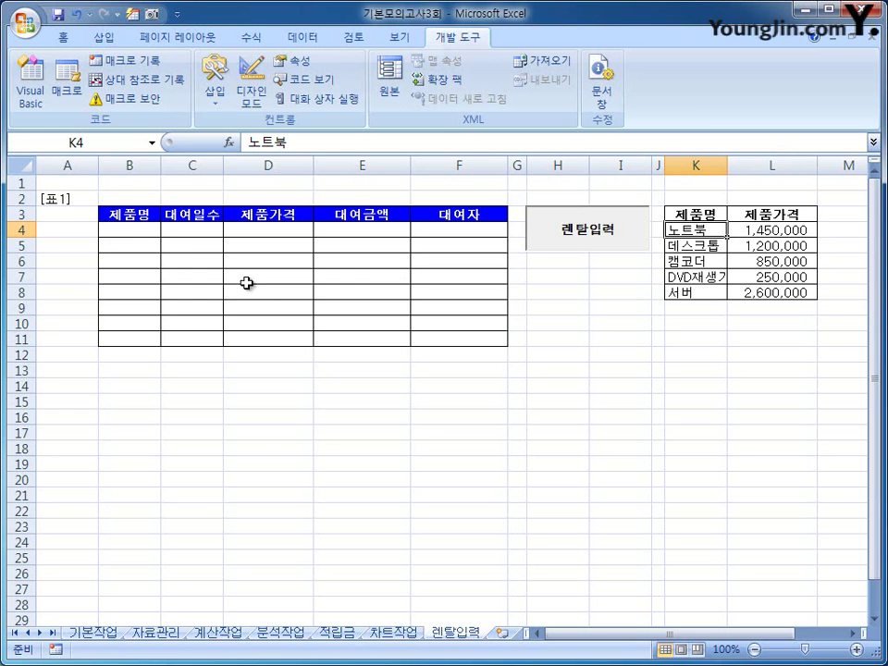
pyautogui.click(67, 182)
pyautogui.click(138, 183)
pyautogui.click(179, 181)
pyautogui.click(250, 181)
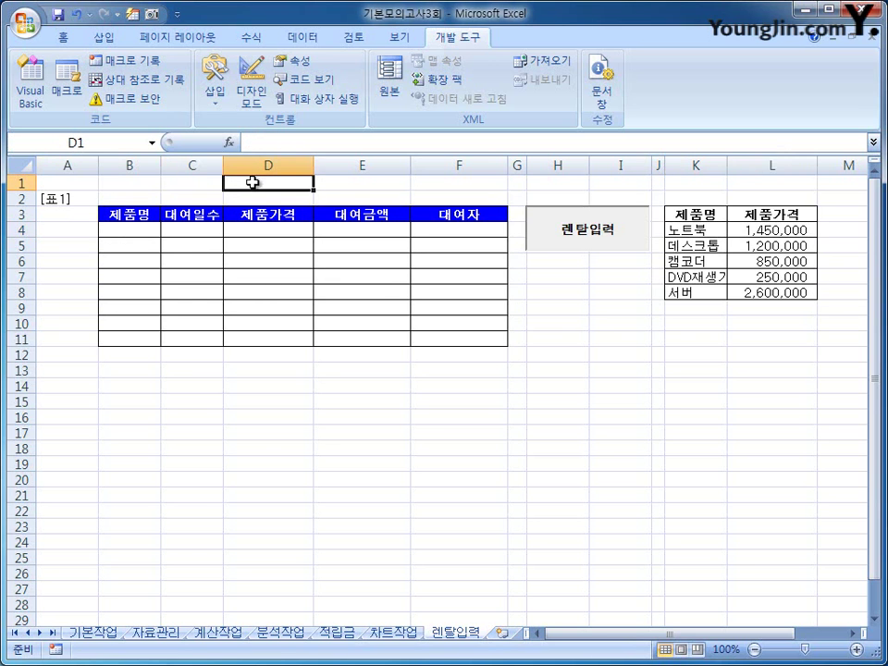
pyautogui.click(323, 181)
pyautogui.click(444, 183)
pyautogui.click(520, 181)
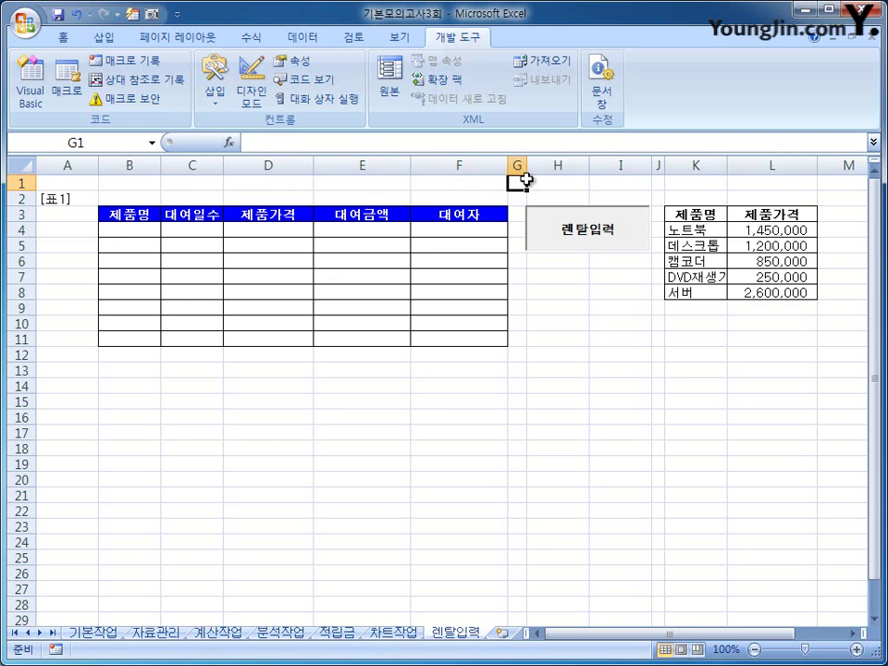
pyautogui.click(560, 182)
pyautogui.click(617, 182)
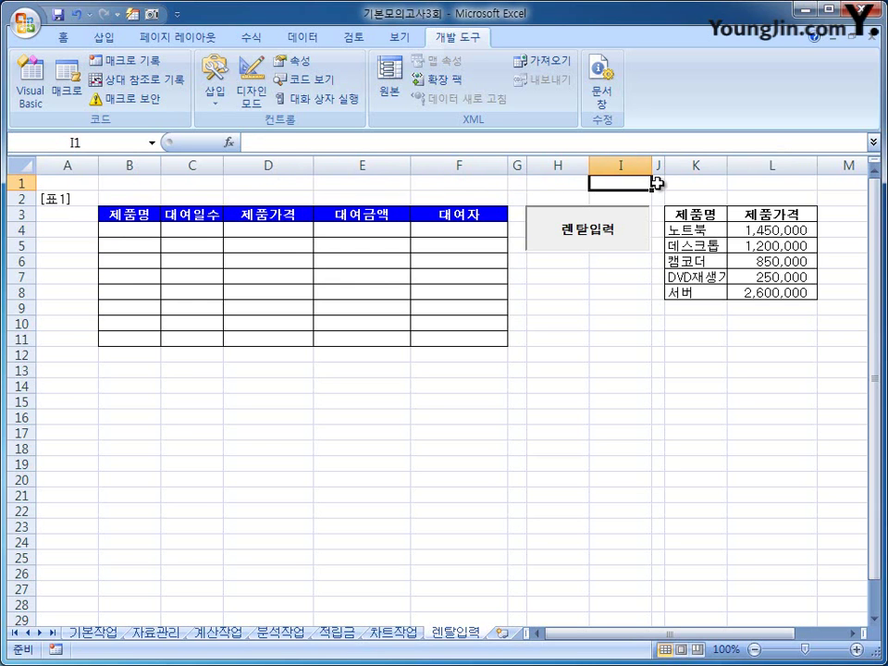
pyautogui.click(658, 182)
pyautogui.click(704, 179)
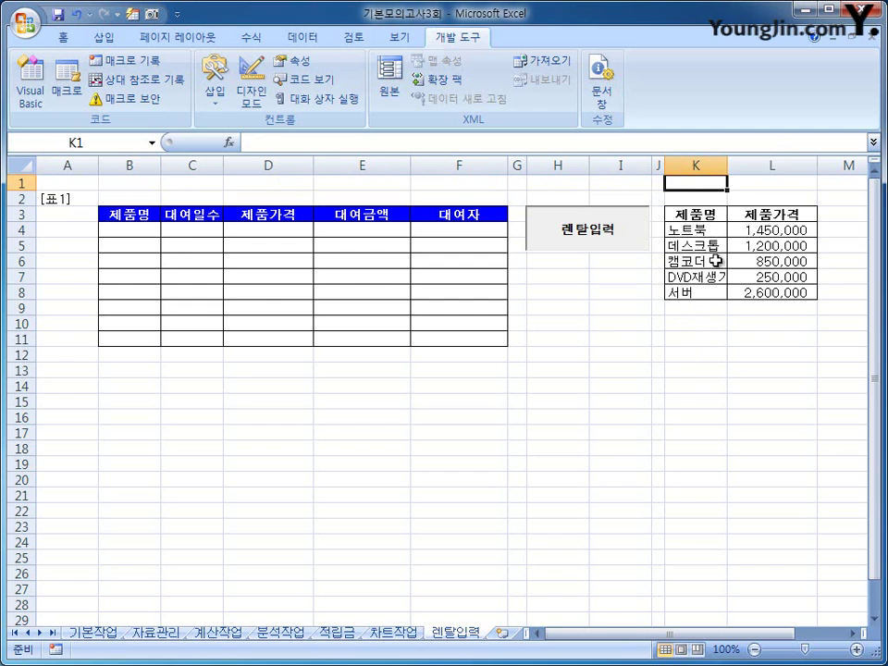
pyautogui.click(746, 183)
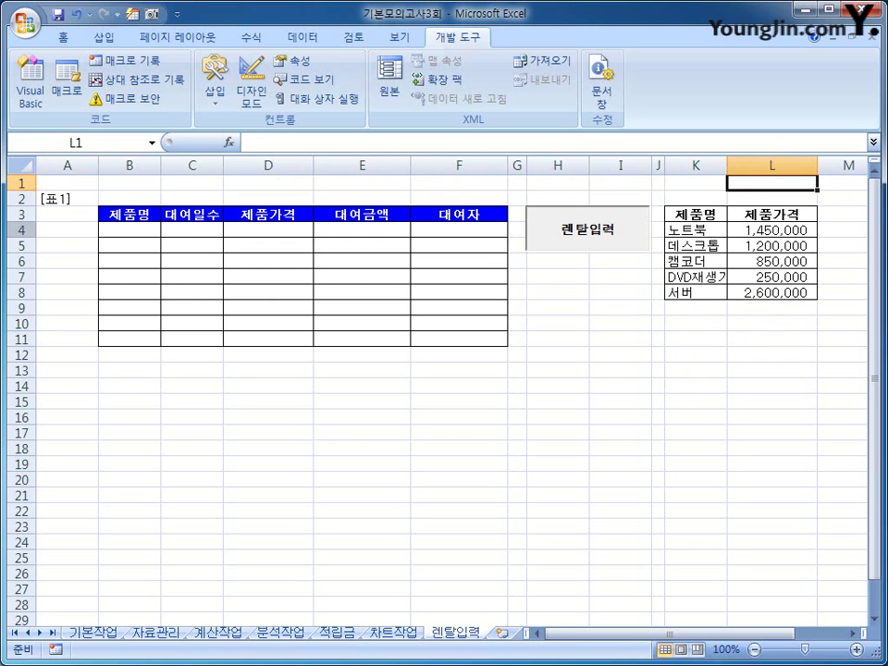
pyautogui.click(33, 109)
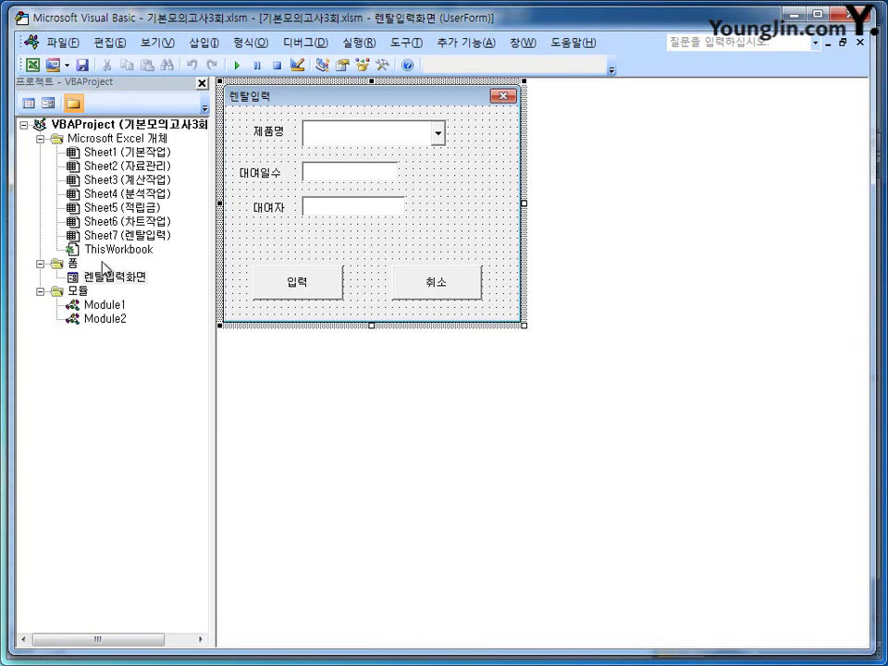
# - Finish the price line as Cells(i, 4) = Cells(Cmb제품명.ListIndex + 4, 12)
pyautogui.click(28, 103)
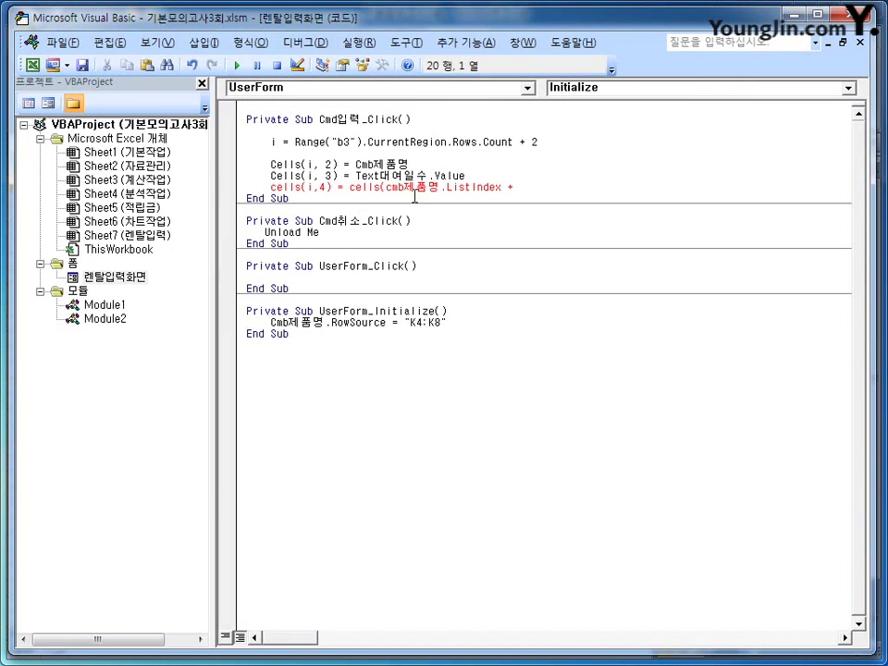
pyautogui.click(550, 188)
pyautogui.write('4')
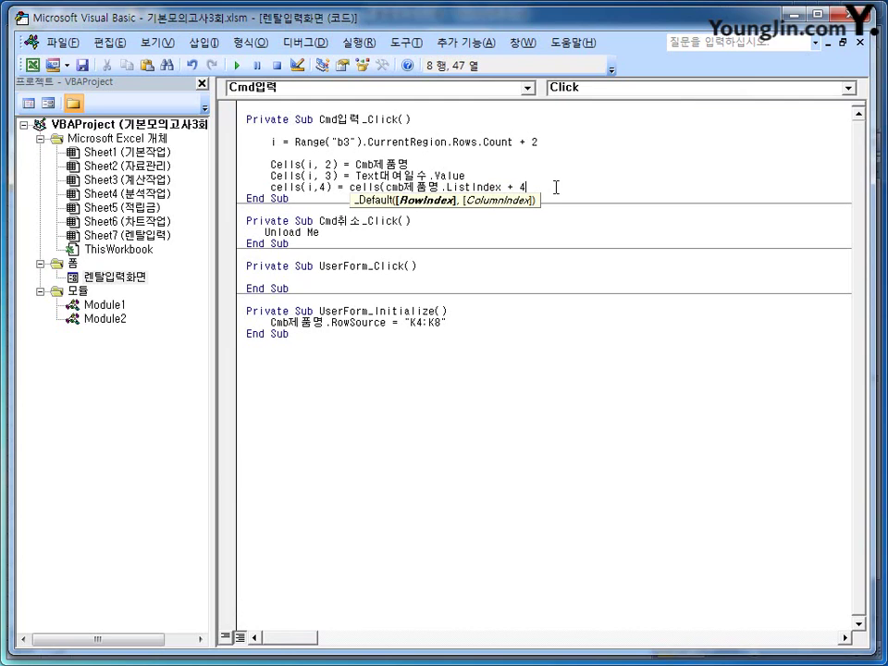
pyautogui.write(', ')
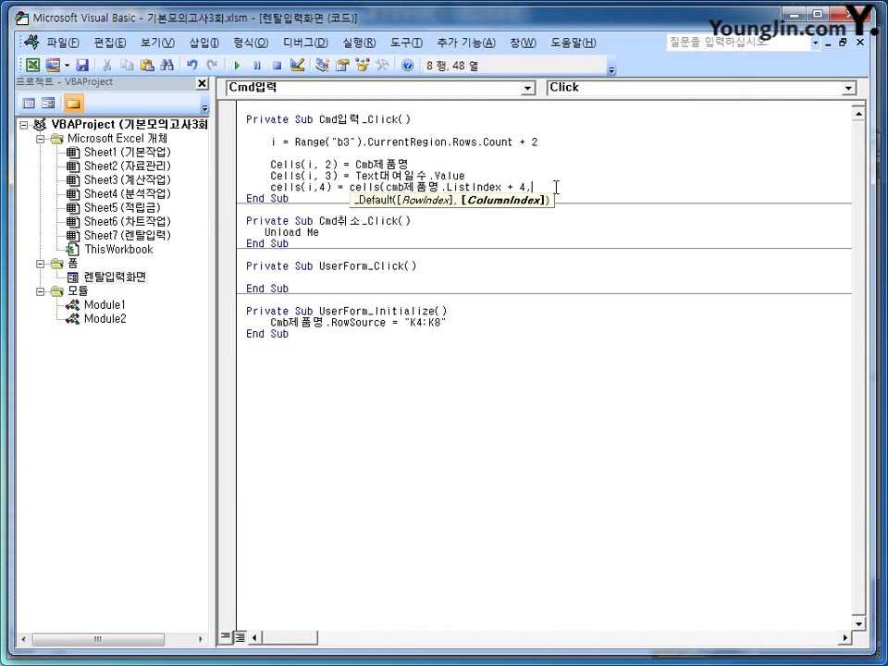
pyautogui.write('12)')
pyautogui.press('Return')
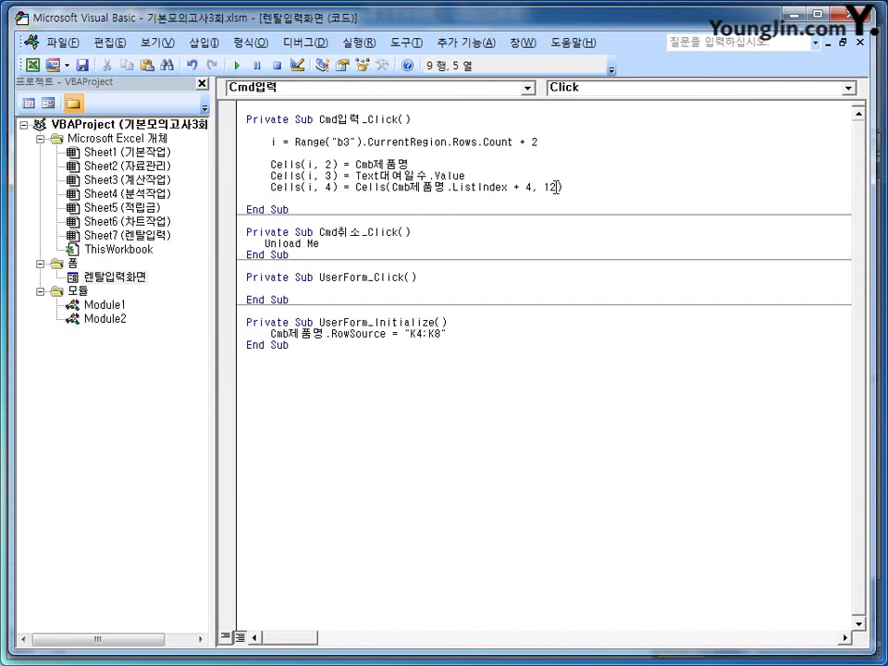
# - Add the renter line Cells(i, 6) = Text대여자, followed by a blank line
pyautogui.write('cells(i,')
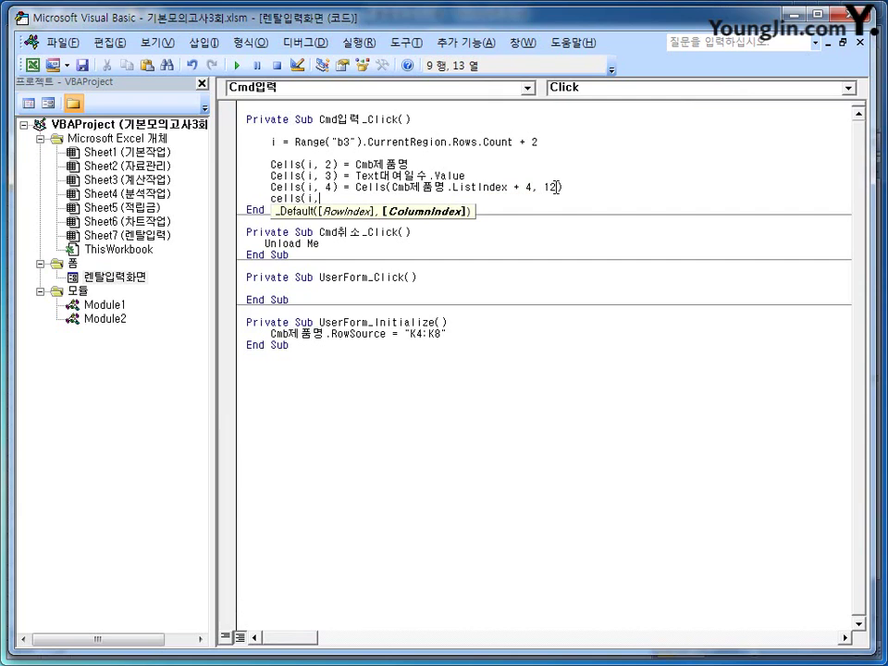
pyautogui.write('6) = ')
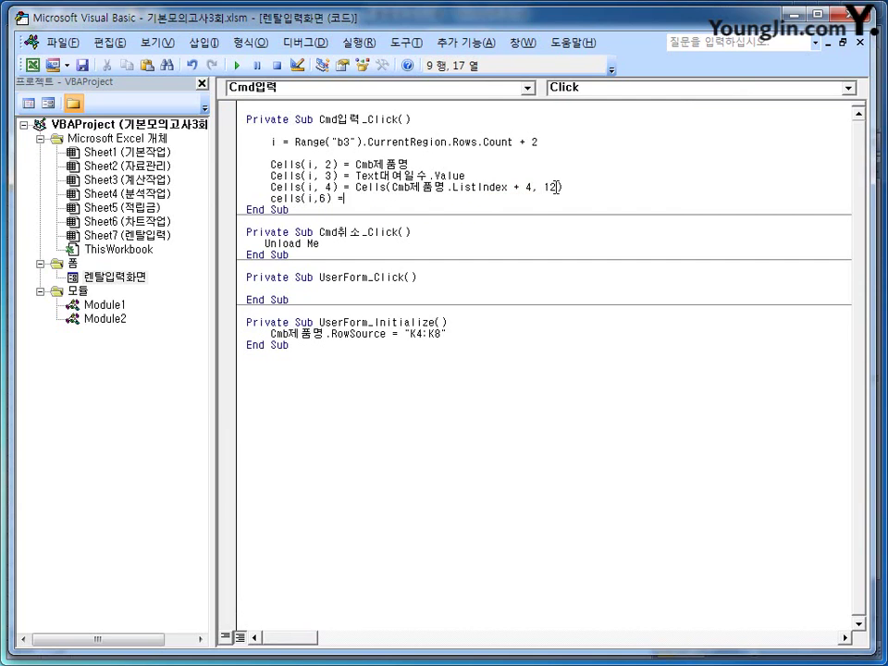
pyautogui.write('text대여자')
pyautogui.press('Return')
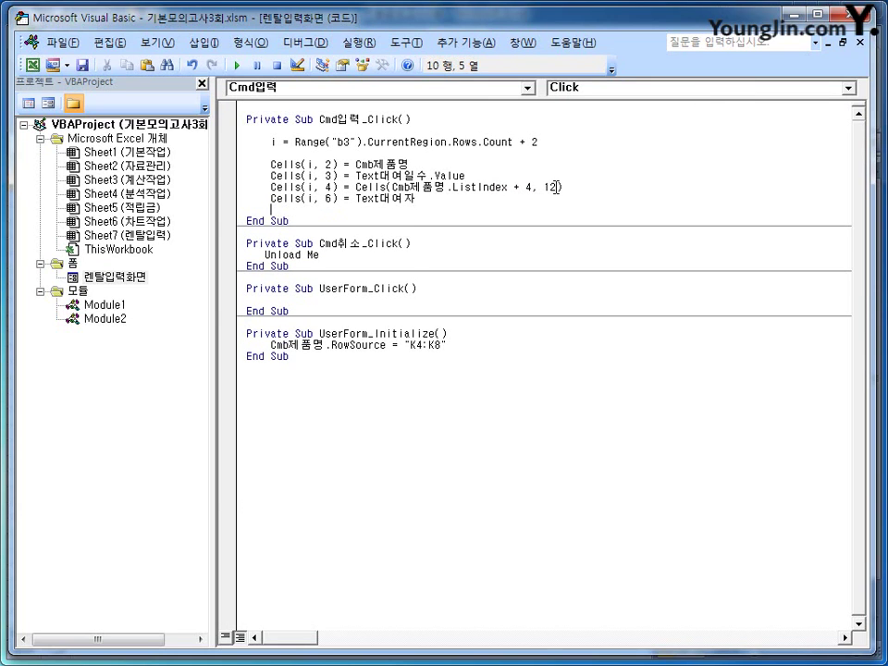
pyautogui.press('Return')
pyautogui.write('ㄹ')
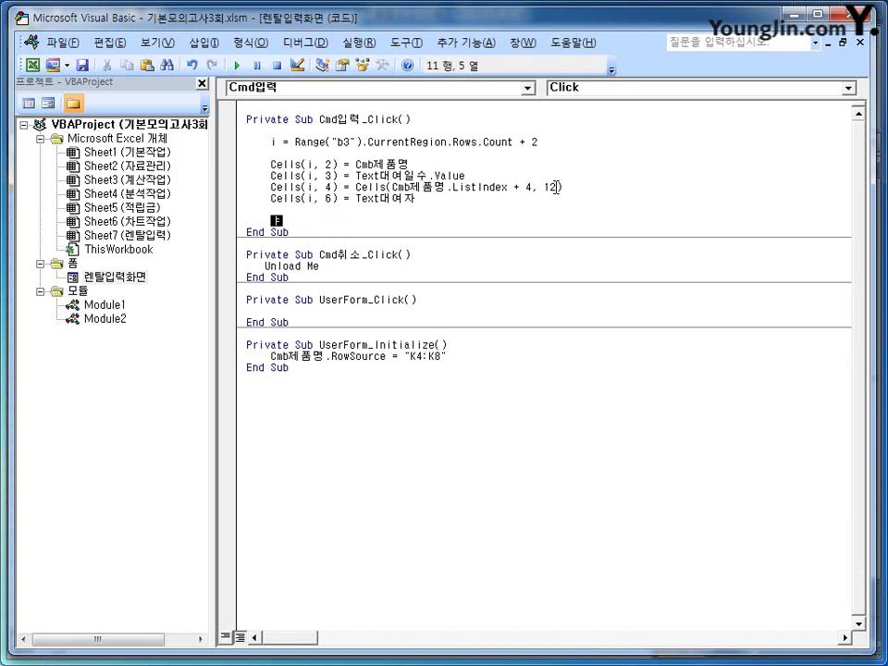
pyautogui.press('BackSpace')
# - Add If Cells(i, 3) = "" Then, setting Cells(i, 5) to "대여일수입력"
pyautogui.write('if cells')
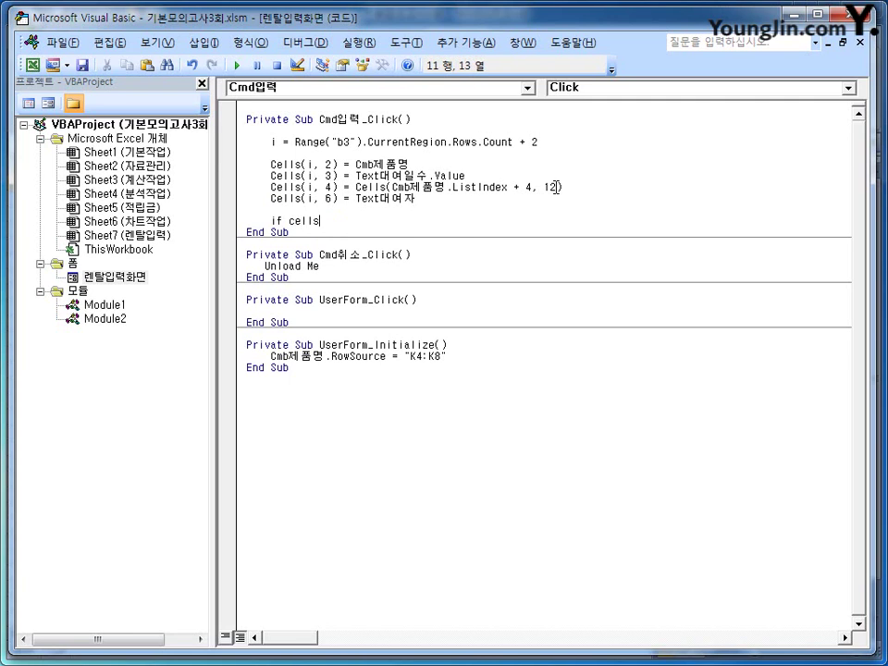
pyautogui.write('(i,3) ="" then')
pyautogui.press('Return')
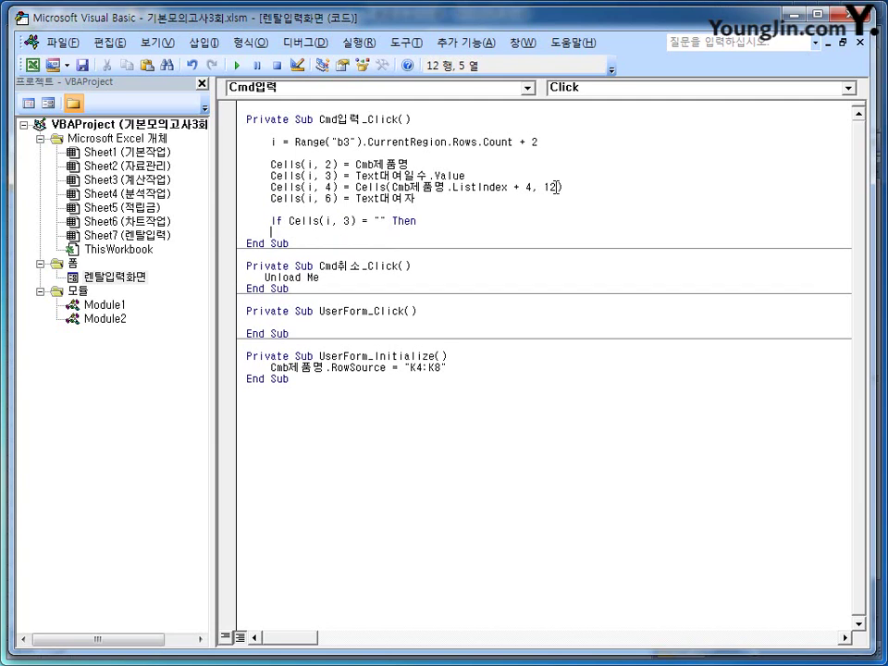
pyautogui.press('Tab')
pyautogui.write('cells(i')
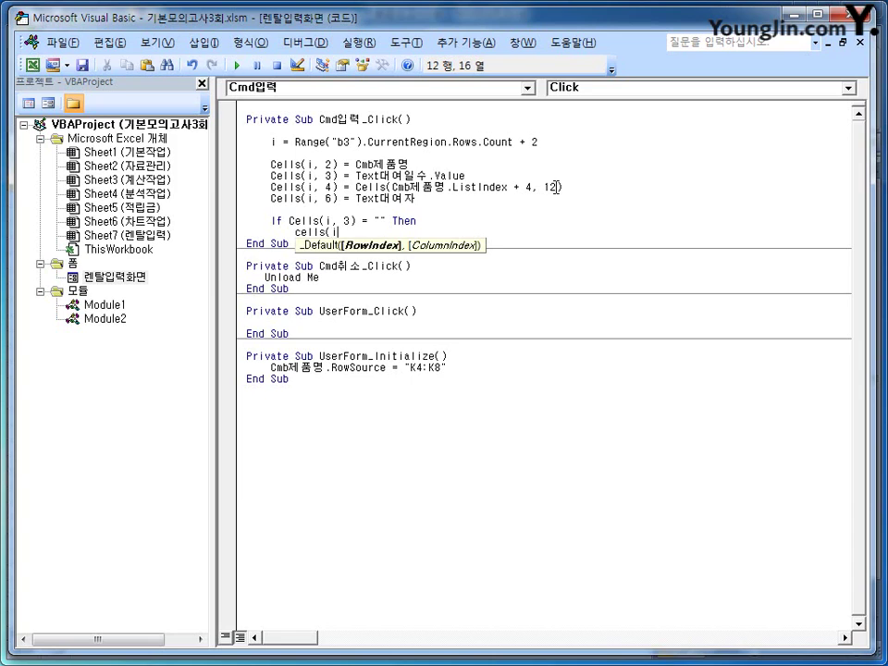
pyautogui.write(',5) ')
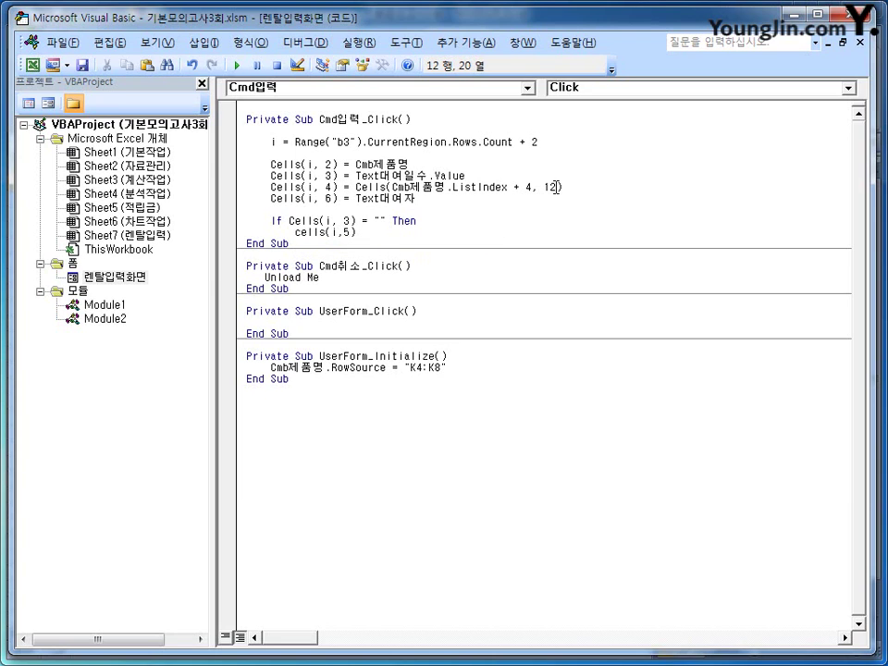
pyautogui.write('=')
pyautogui.write('"대여이')
pyautogui.write('일수입력"')
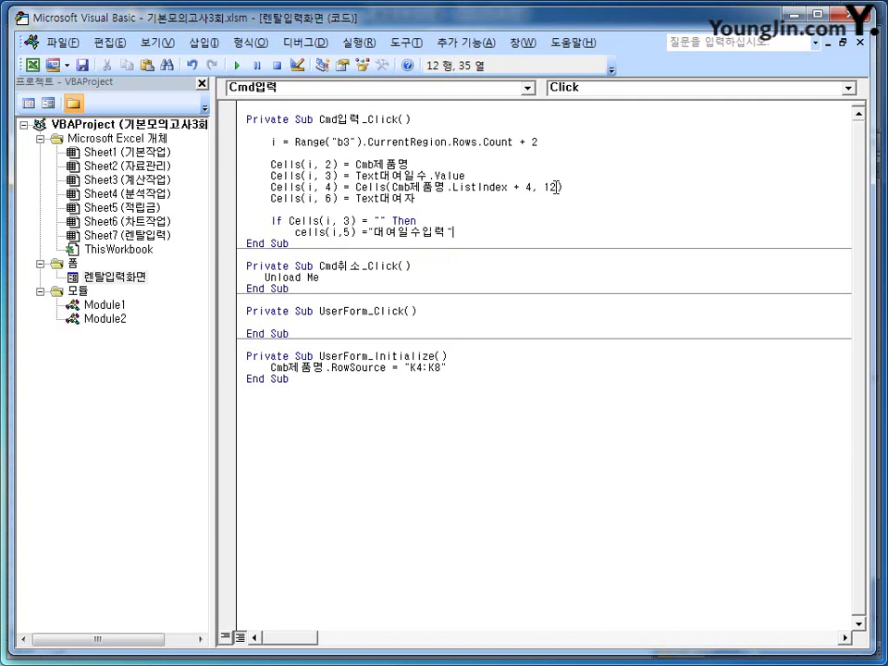
pyautogui.press('Return')
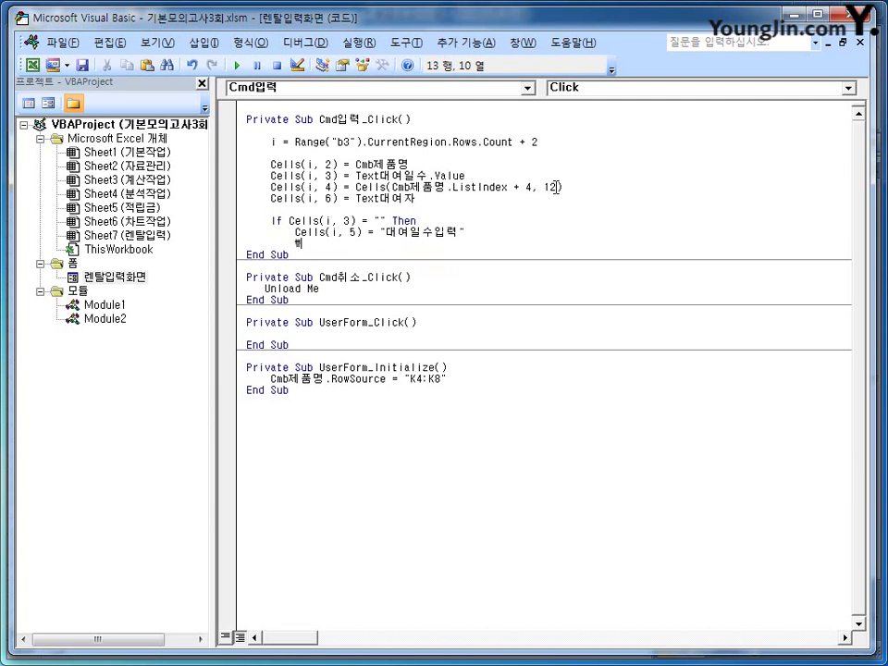
pyautogui.press('BackSpace')
pyautogui.press('BackSpace')
# - Add the Else branch Cells(i, 5) = Cells(i, 3) * 0.05 * Cells(i, 4) and close with End If
pyautogui.write('else')
pyautogui.press('Tab')
pyautogui.press('BackSpace')
pyautogui.press('BackSpace')
pyautogui.press('BackSpace')
pyautogui.press('Return')
pyautogui.press('Tab')
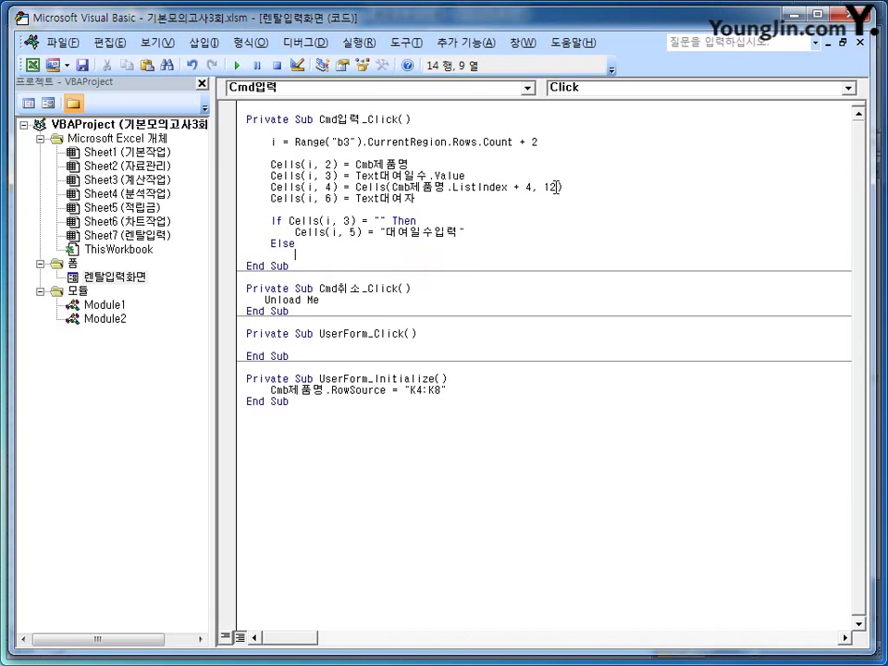
pyautogui.write('cells(')
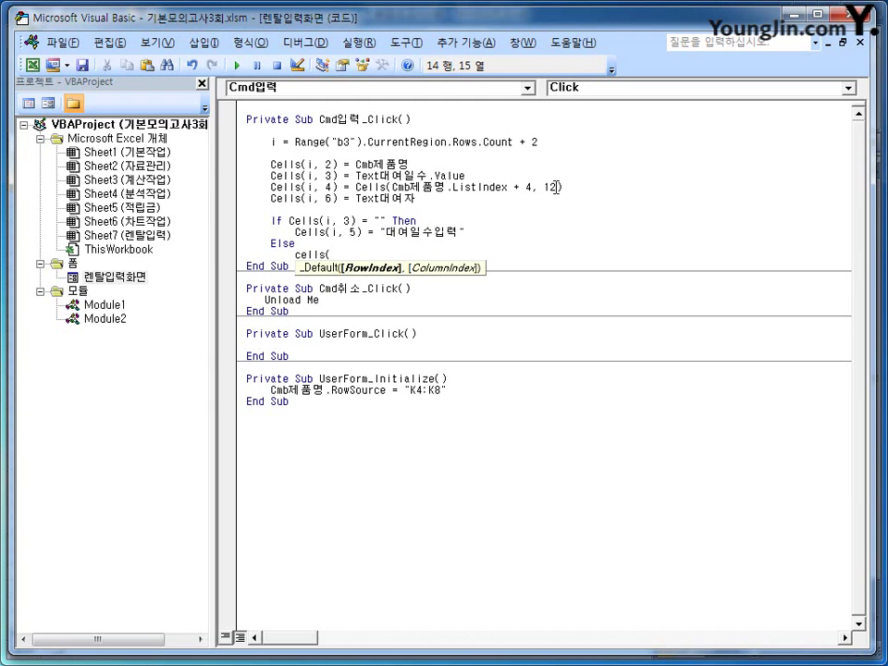
pyautogui.write('i,5) ')
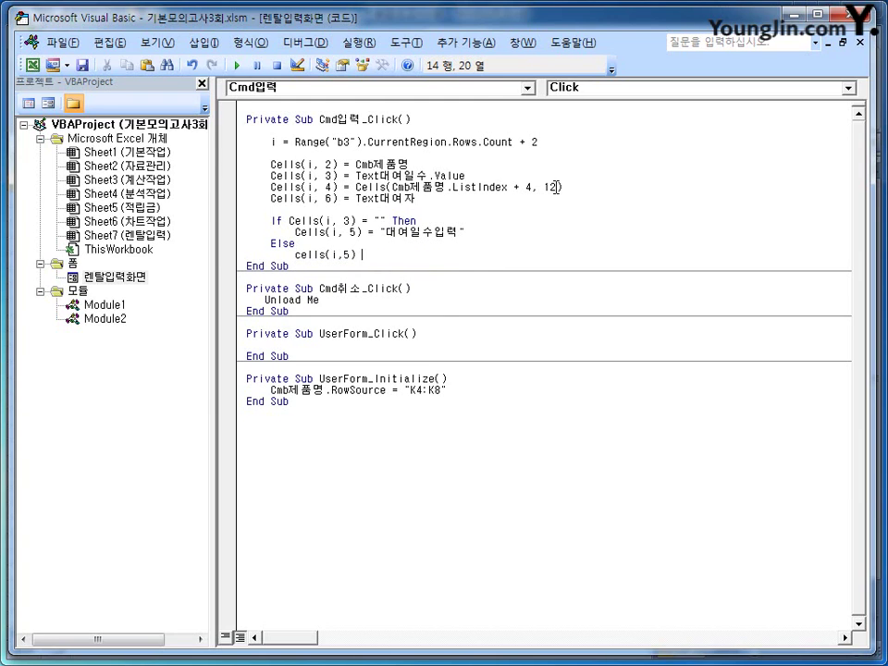
pyautogui.write('= cells(i,3) * ce')
pyautogui.press('BackSpace')
pyautogui.write('.05 *')
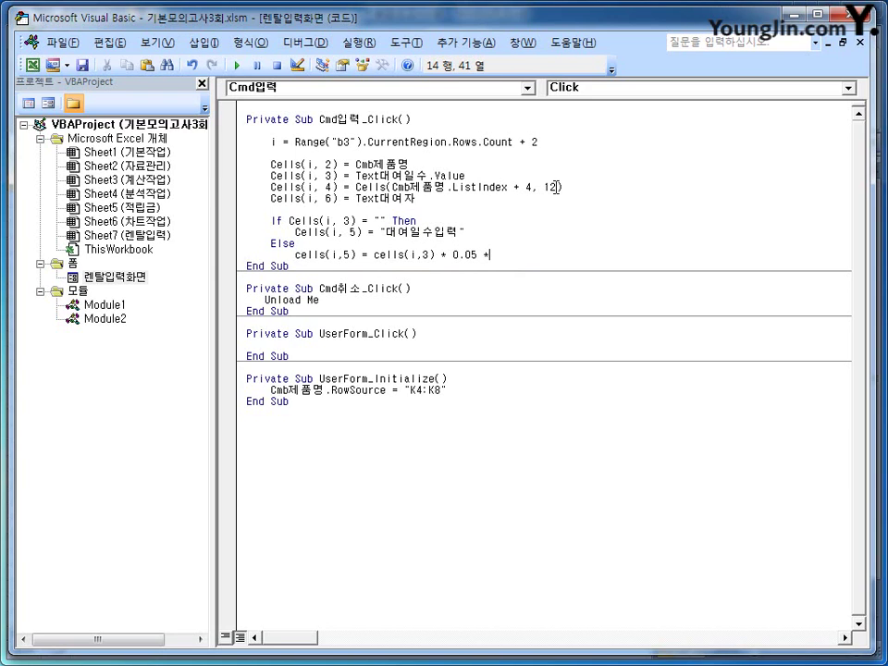
pyautogui.write(' cells(i,')
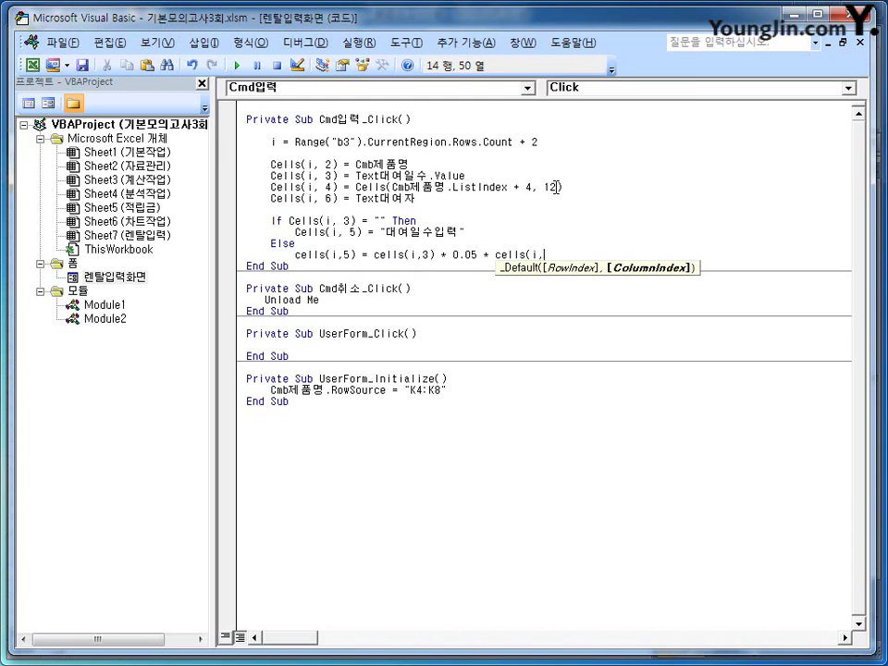
pyautogui.write('4)')
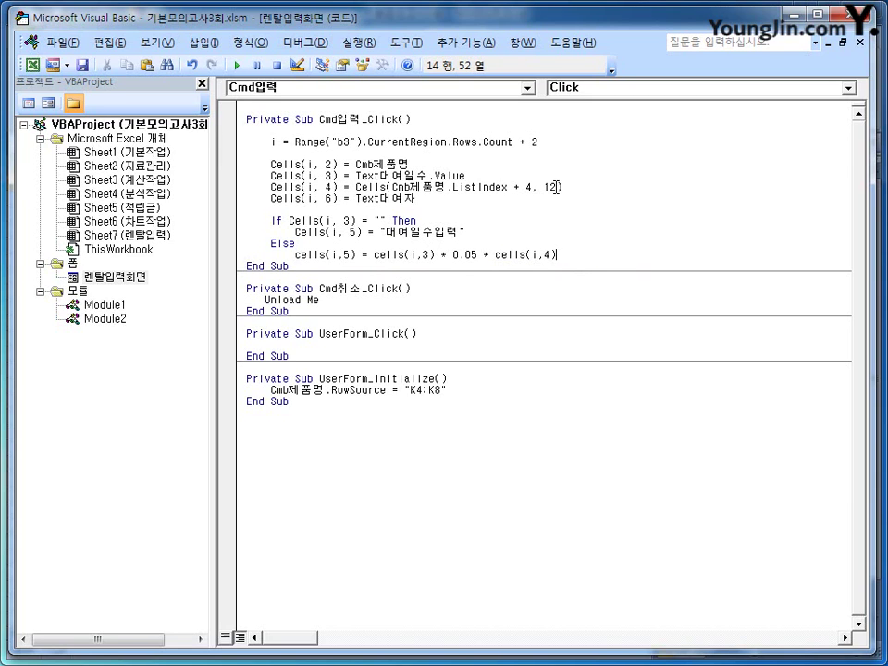
pyautogui.press('Return')
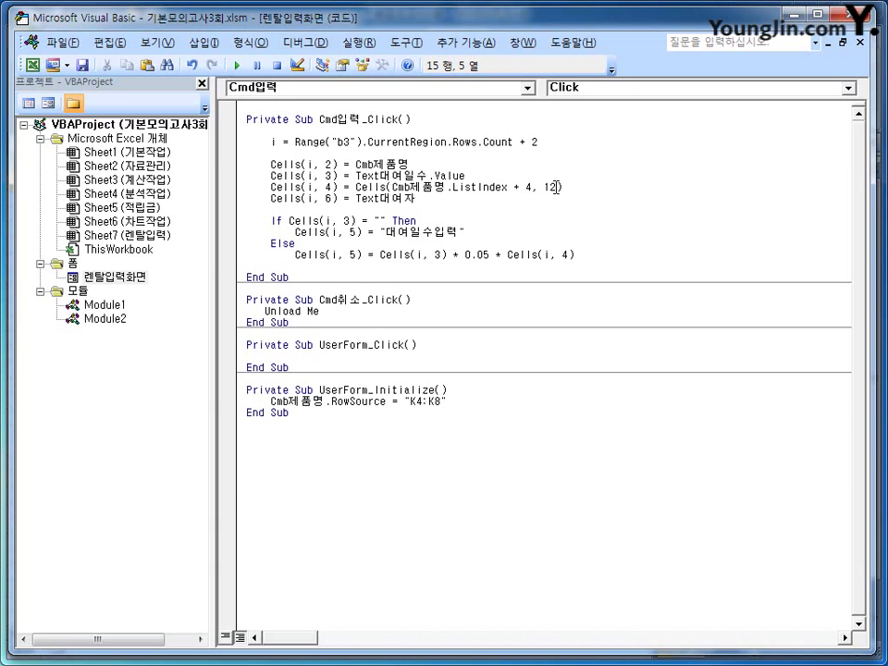
pyautogui.write('end if')
pyautogui.press('Return')
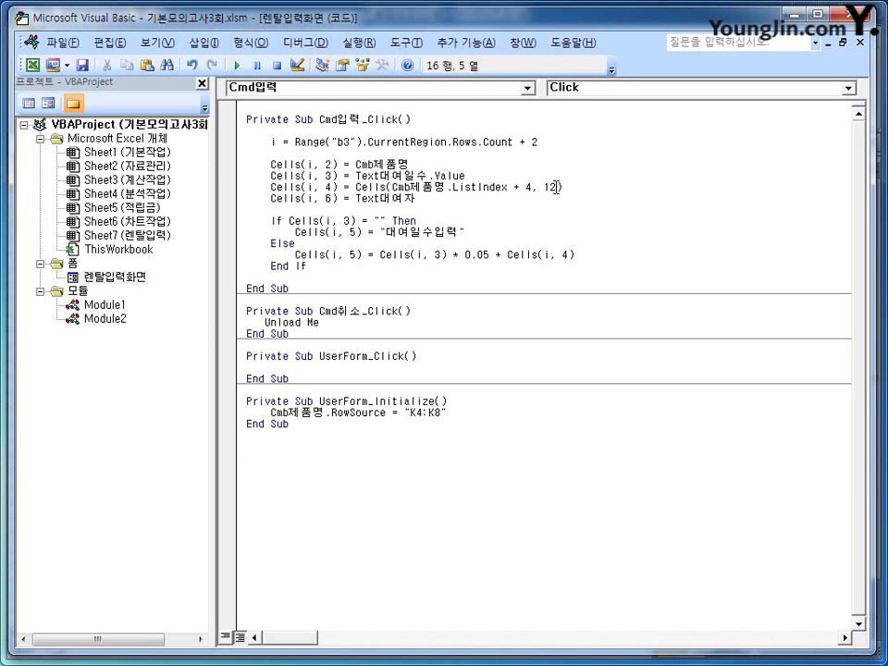
# - Launch the rental form from the worksheet, choose 노트북 and enter 1 rental day
pyautogui.click(458, 401)
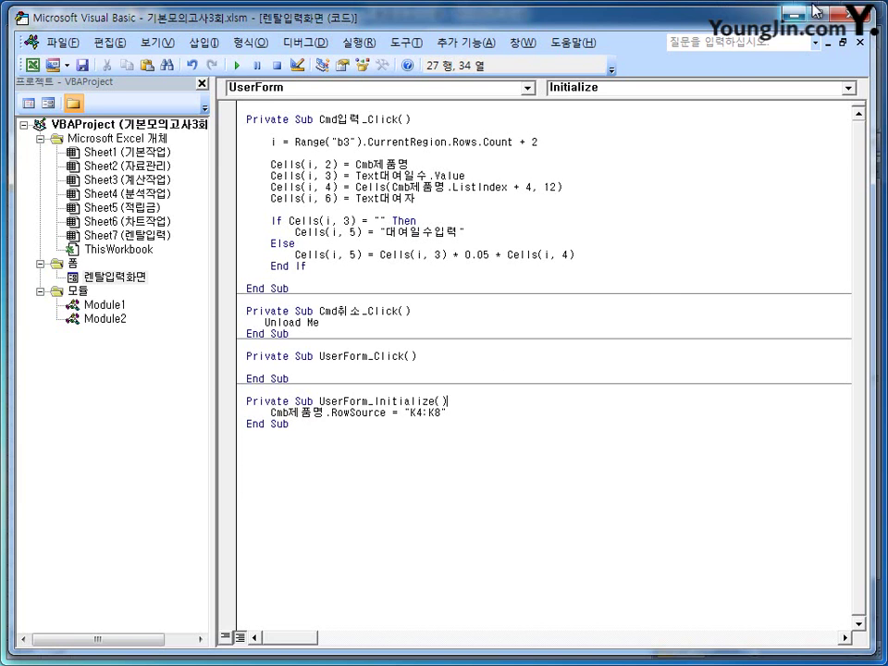
pyautogui.click(863, 15)
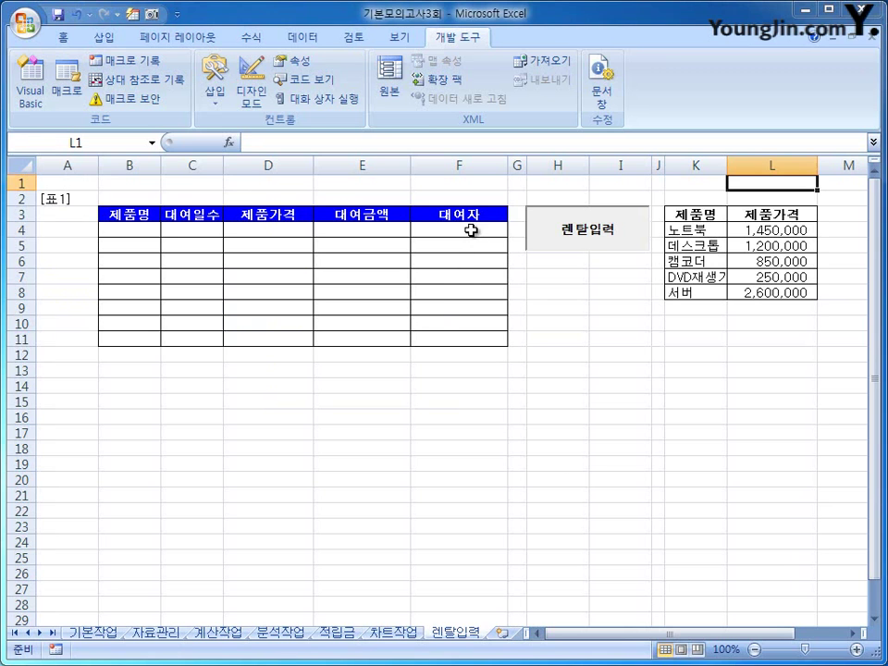
pyautogui.click(600, 243)
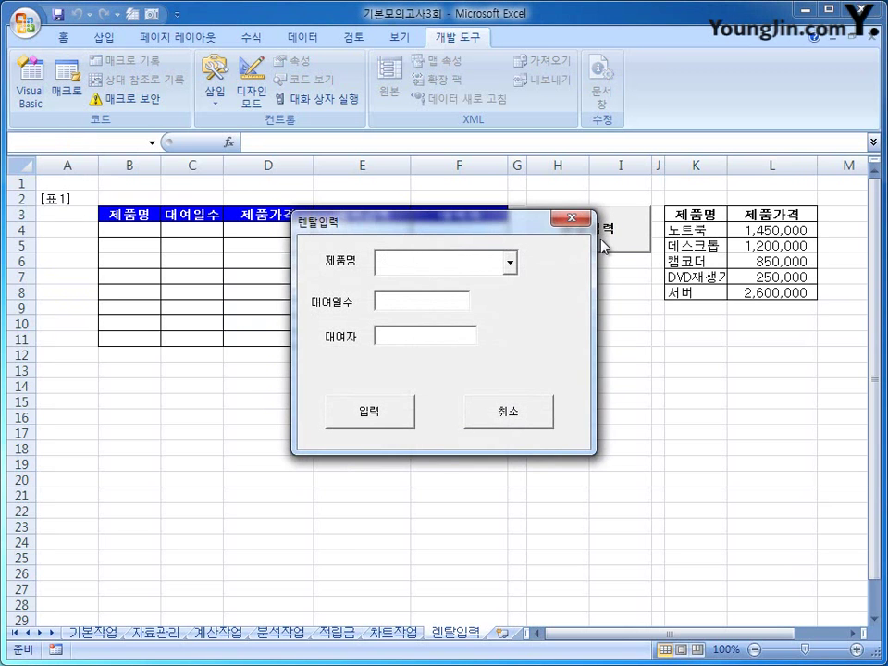
pyautogui.click(508, 264)
pyautogui.click(500, 282)
pyautogui.click(445, 308)
pyautogui.write('1')
# - Fill in the renter's name and submit the entry into [표1]
pyautogui.click(433, 337)
pyautogui.write('이')
pyautogui.press('BackSpace')
pyautogui.write('맴윤정')
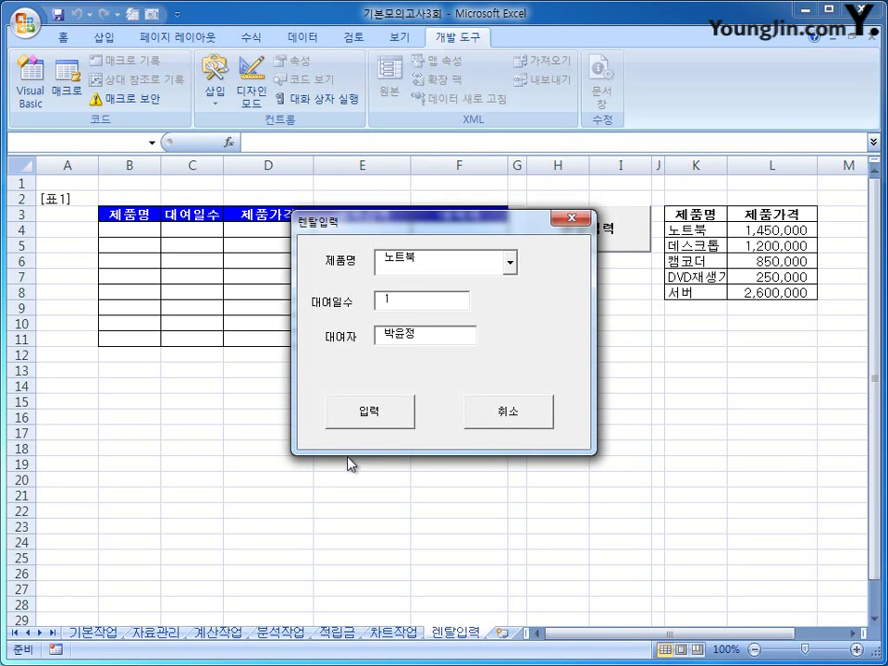
pyautogui.click(380, 419)
# - Confirm row 4 shows 노트북, 1 day, 1,450,000 and 72,500, then close the form
pyautogui.moveTo(324, 219); pyautogui.dragTo(391, 291)
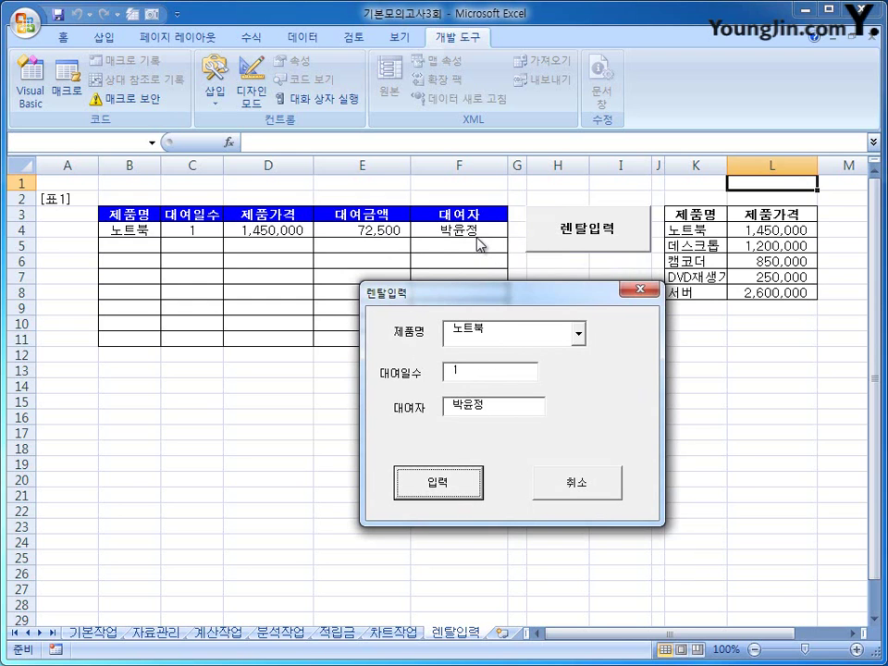
pyautogui.click(634, 291)
pyautogui.click(694, 419)
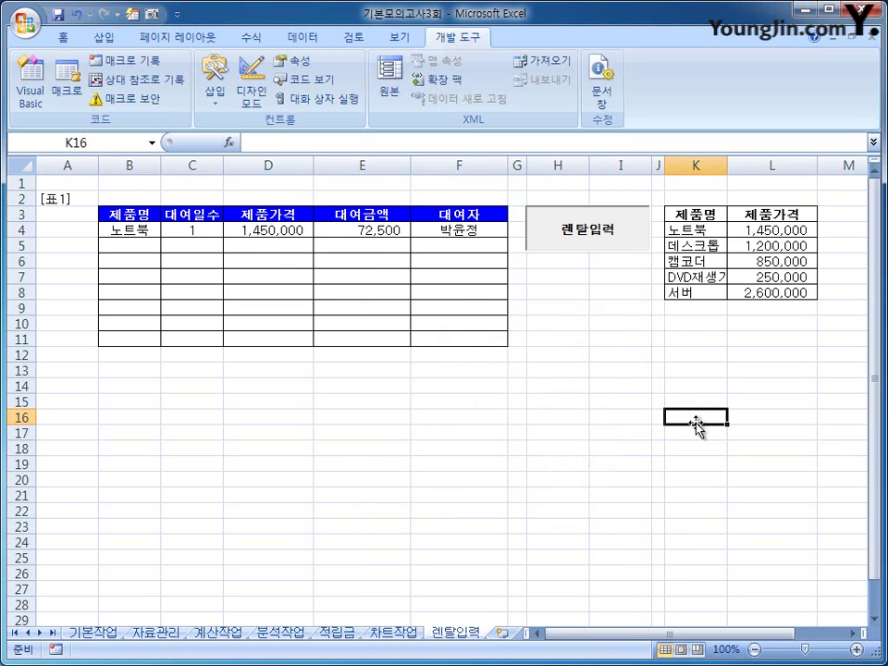